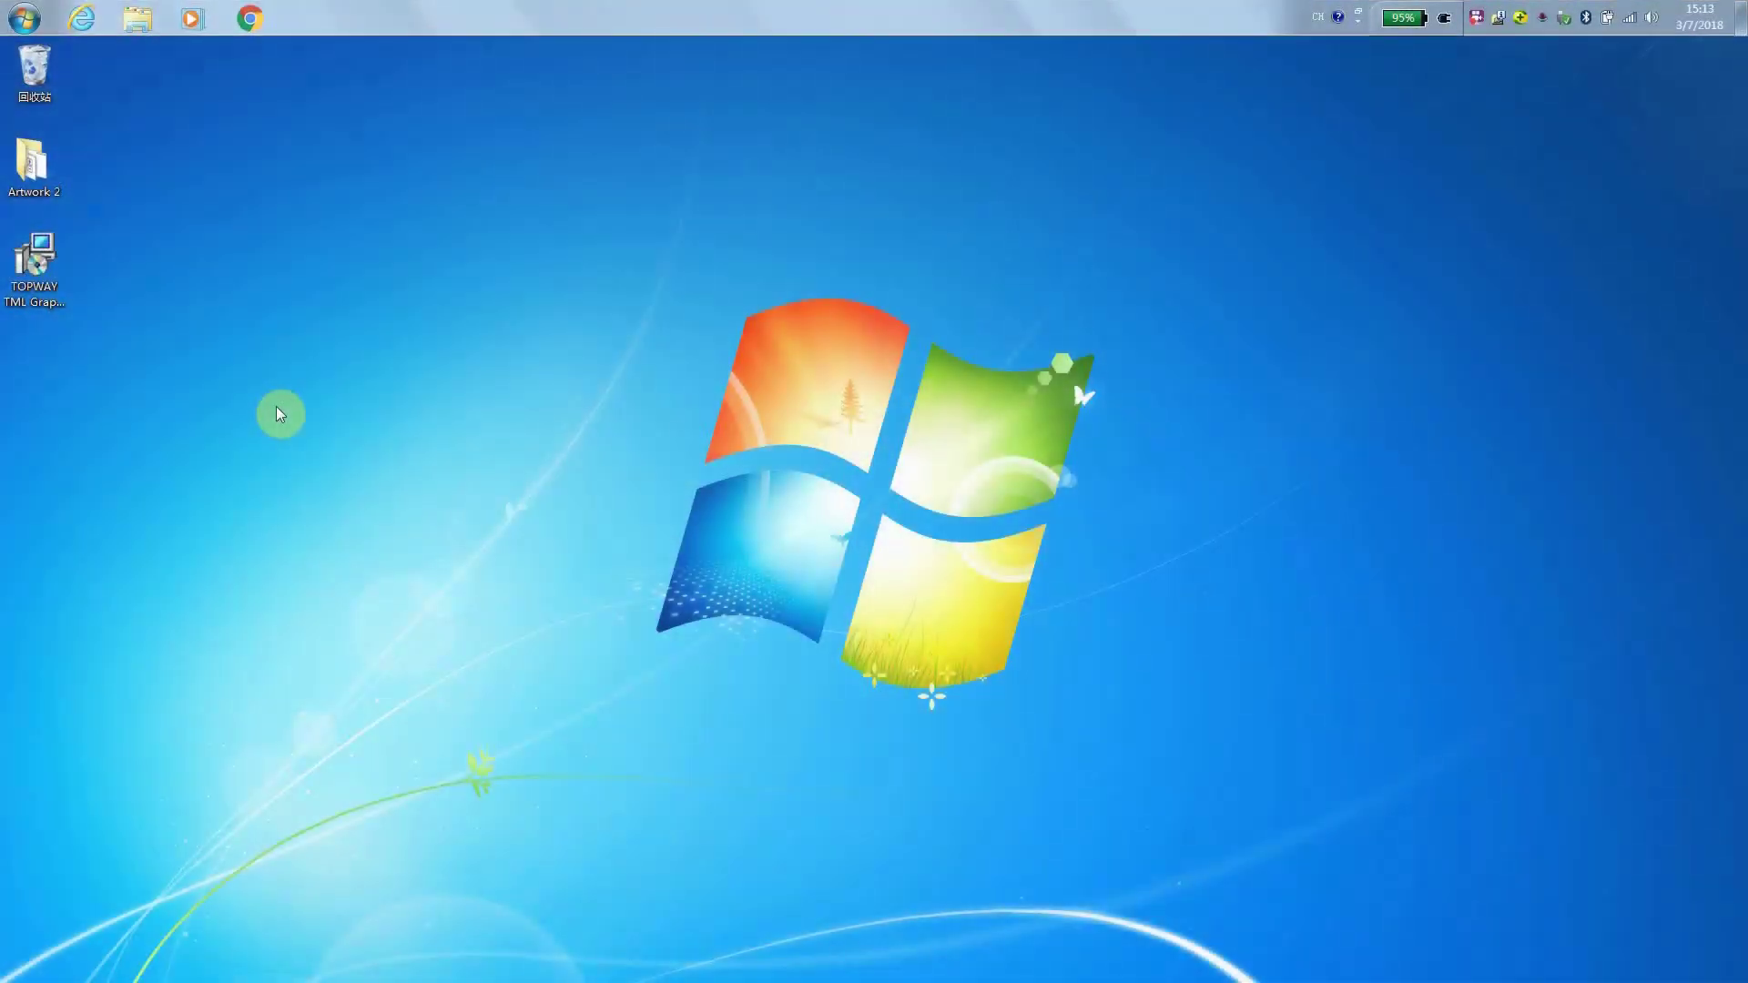
- Run the TOPWAY TML Graphics Editor 2017 V1.43 setup as administrator, accept the default folders, and launch it
left_click(41, 266)
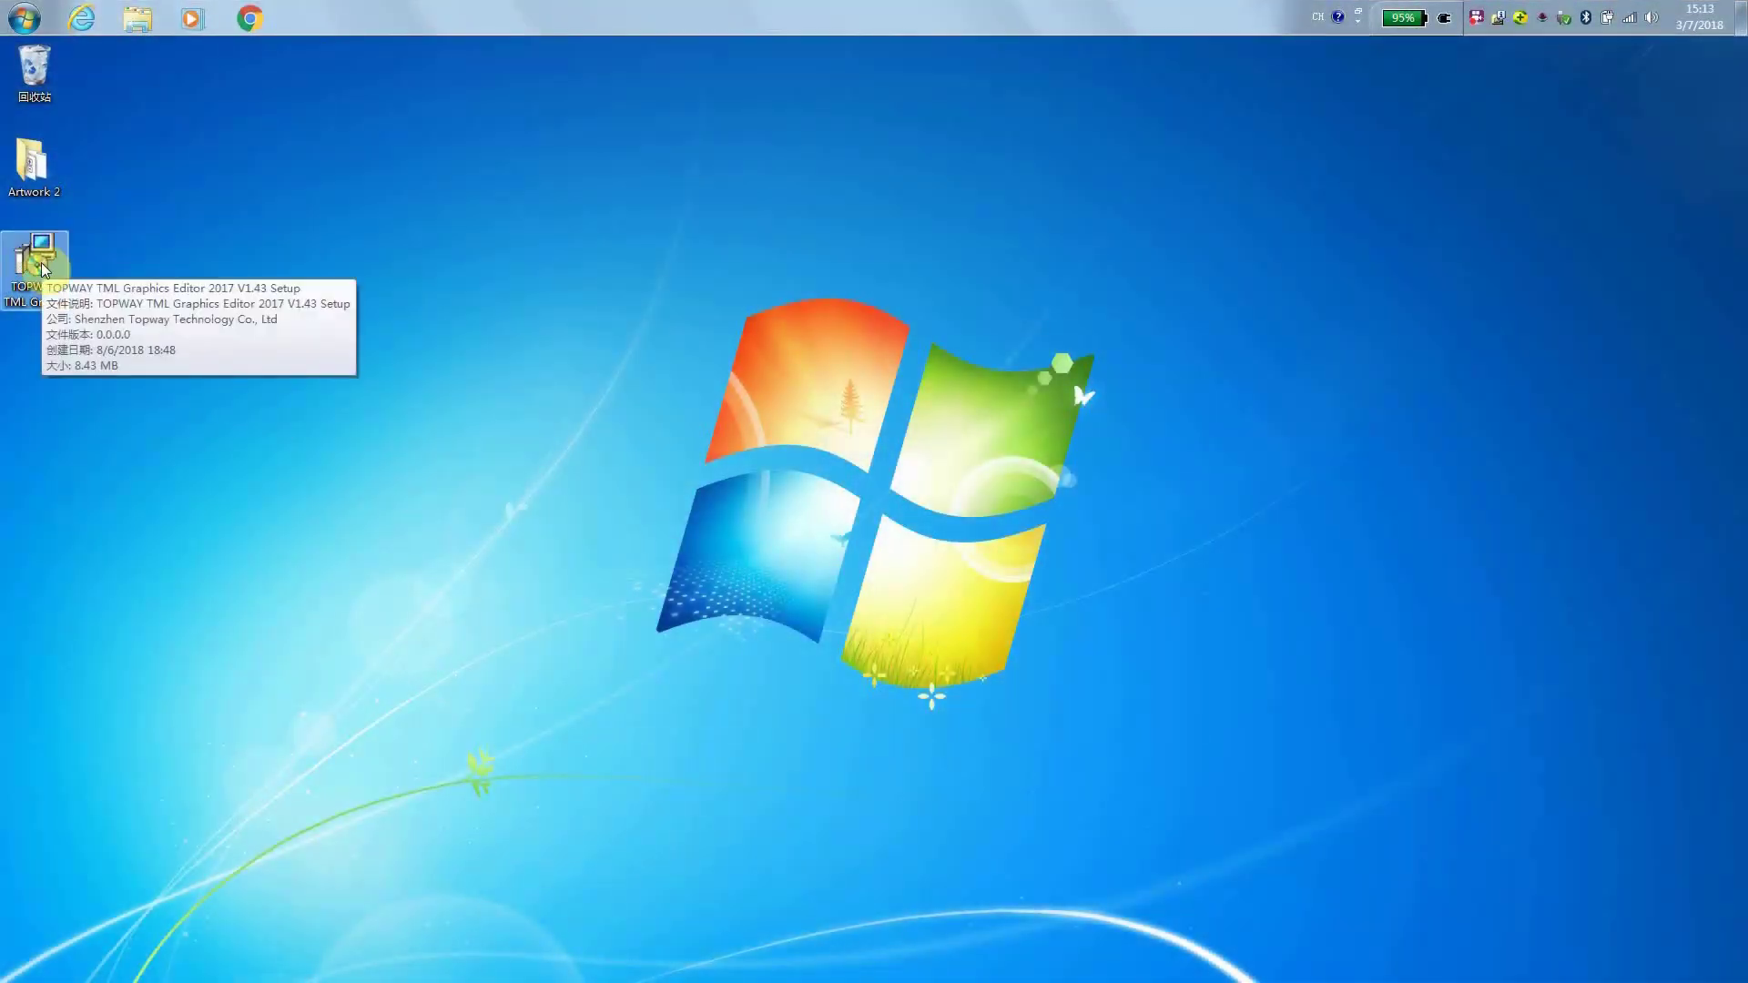
right_click(41, 265)
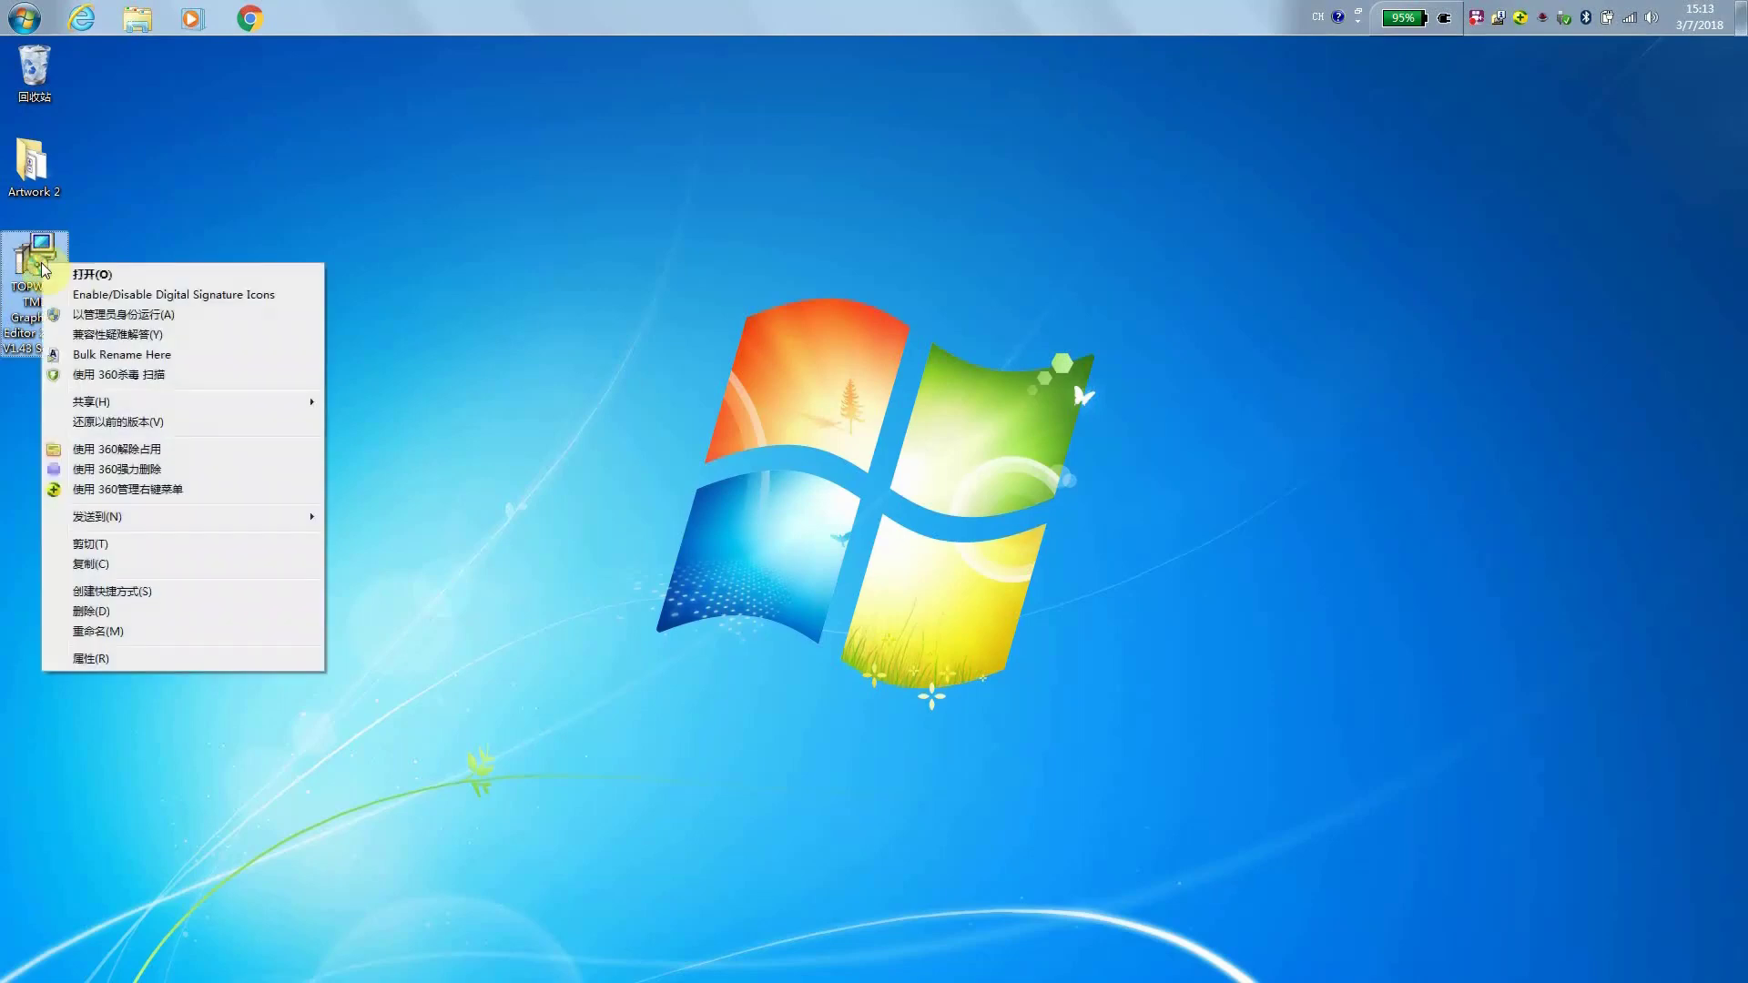
left_click(114, 315)
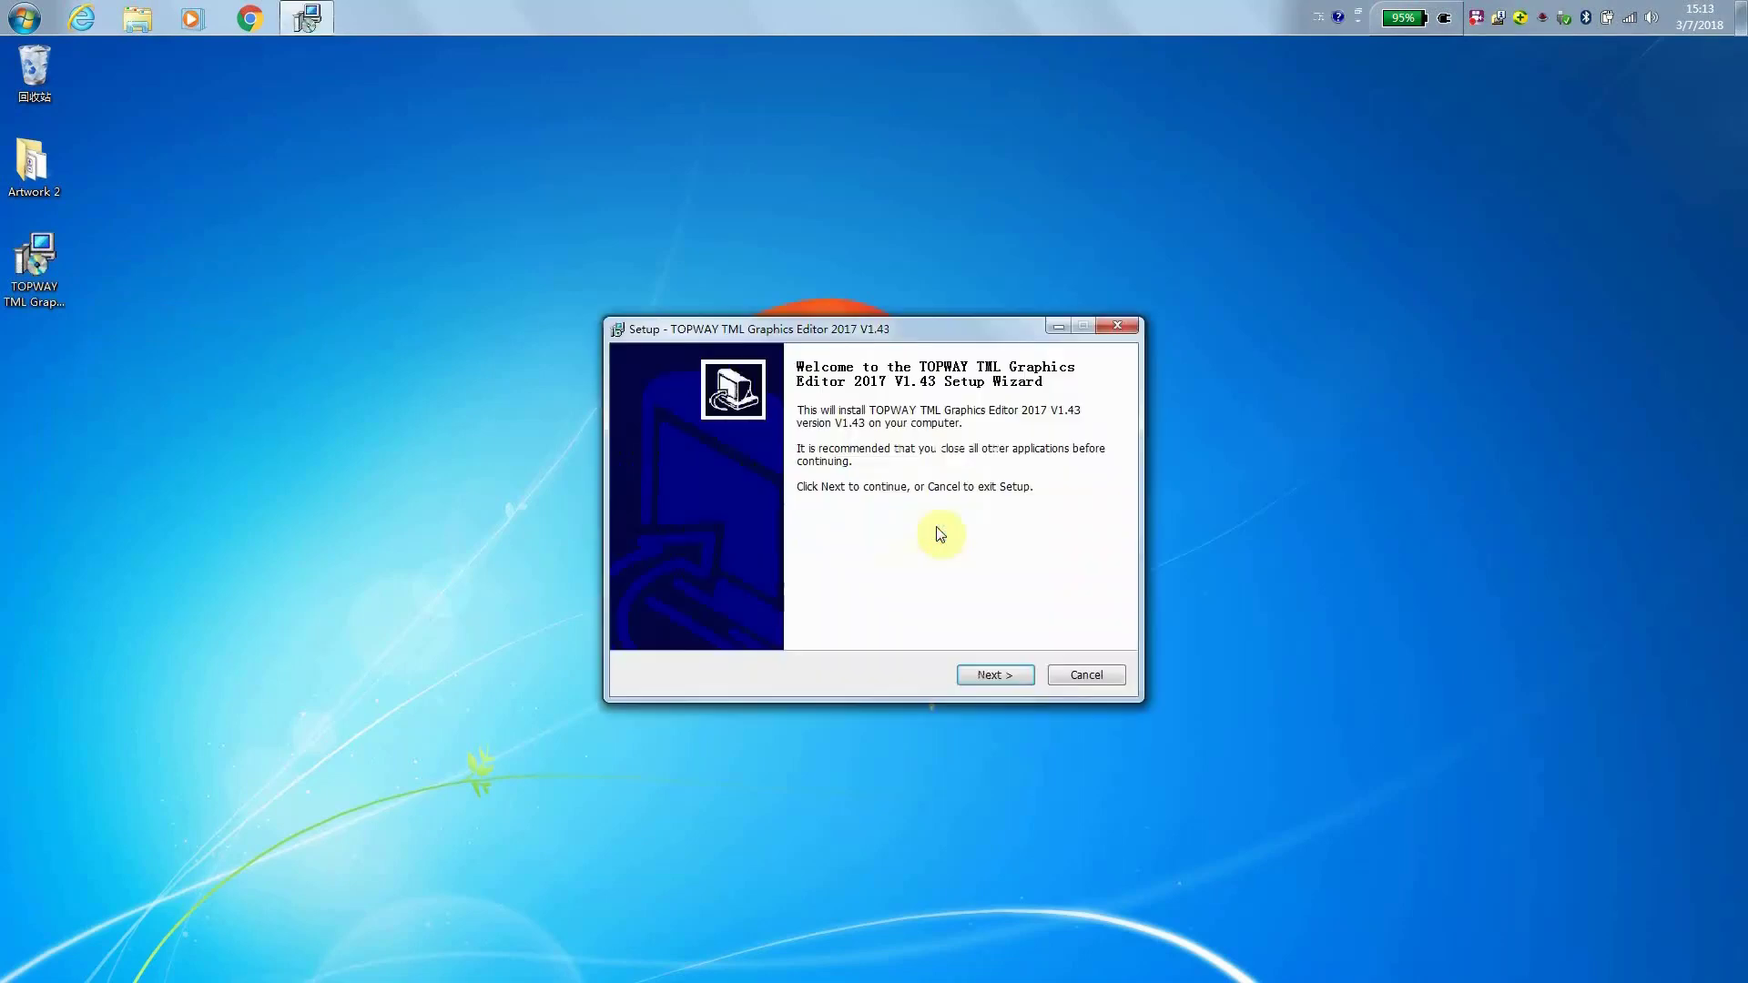
left_click(1014, 674)
left_click(1017, 675)
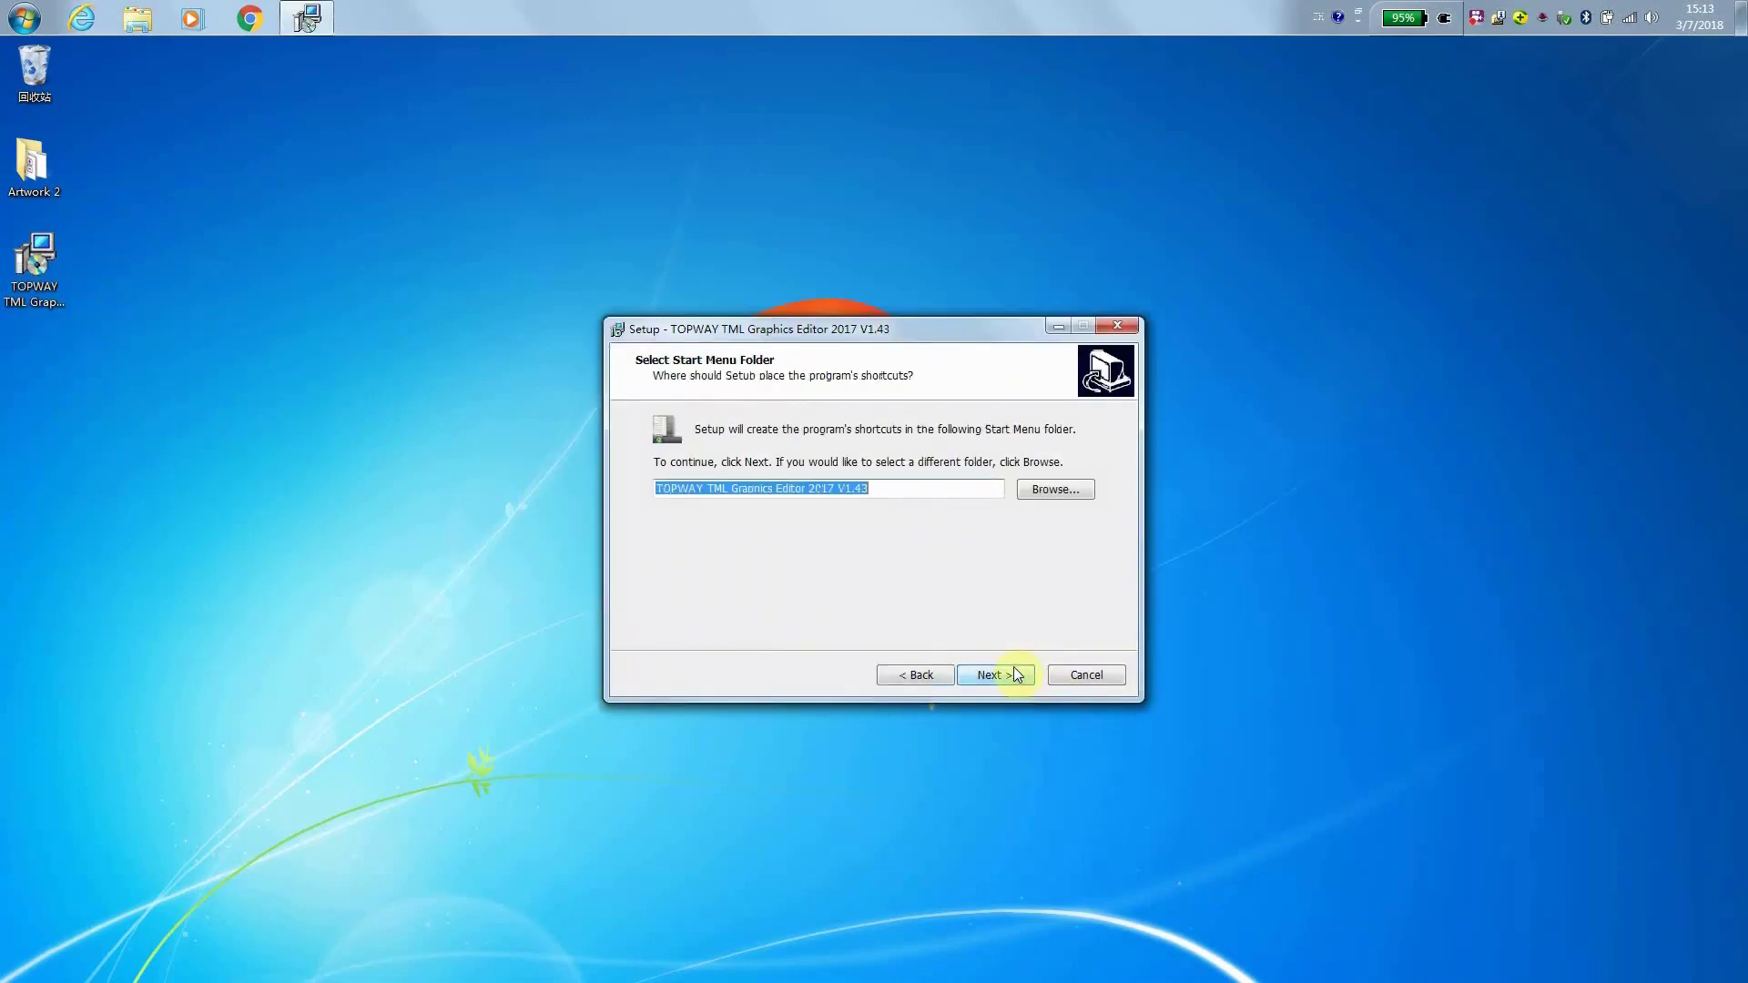
left_click(1017, 675)
left_click(1016, 674)
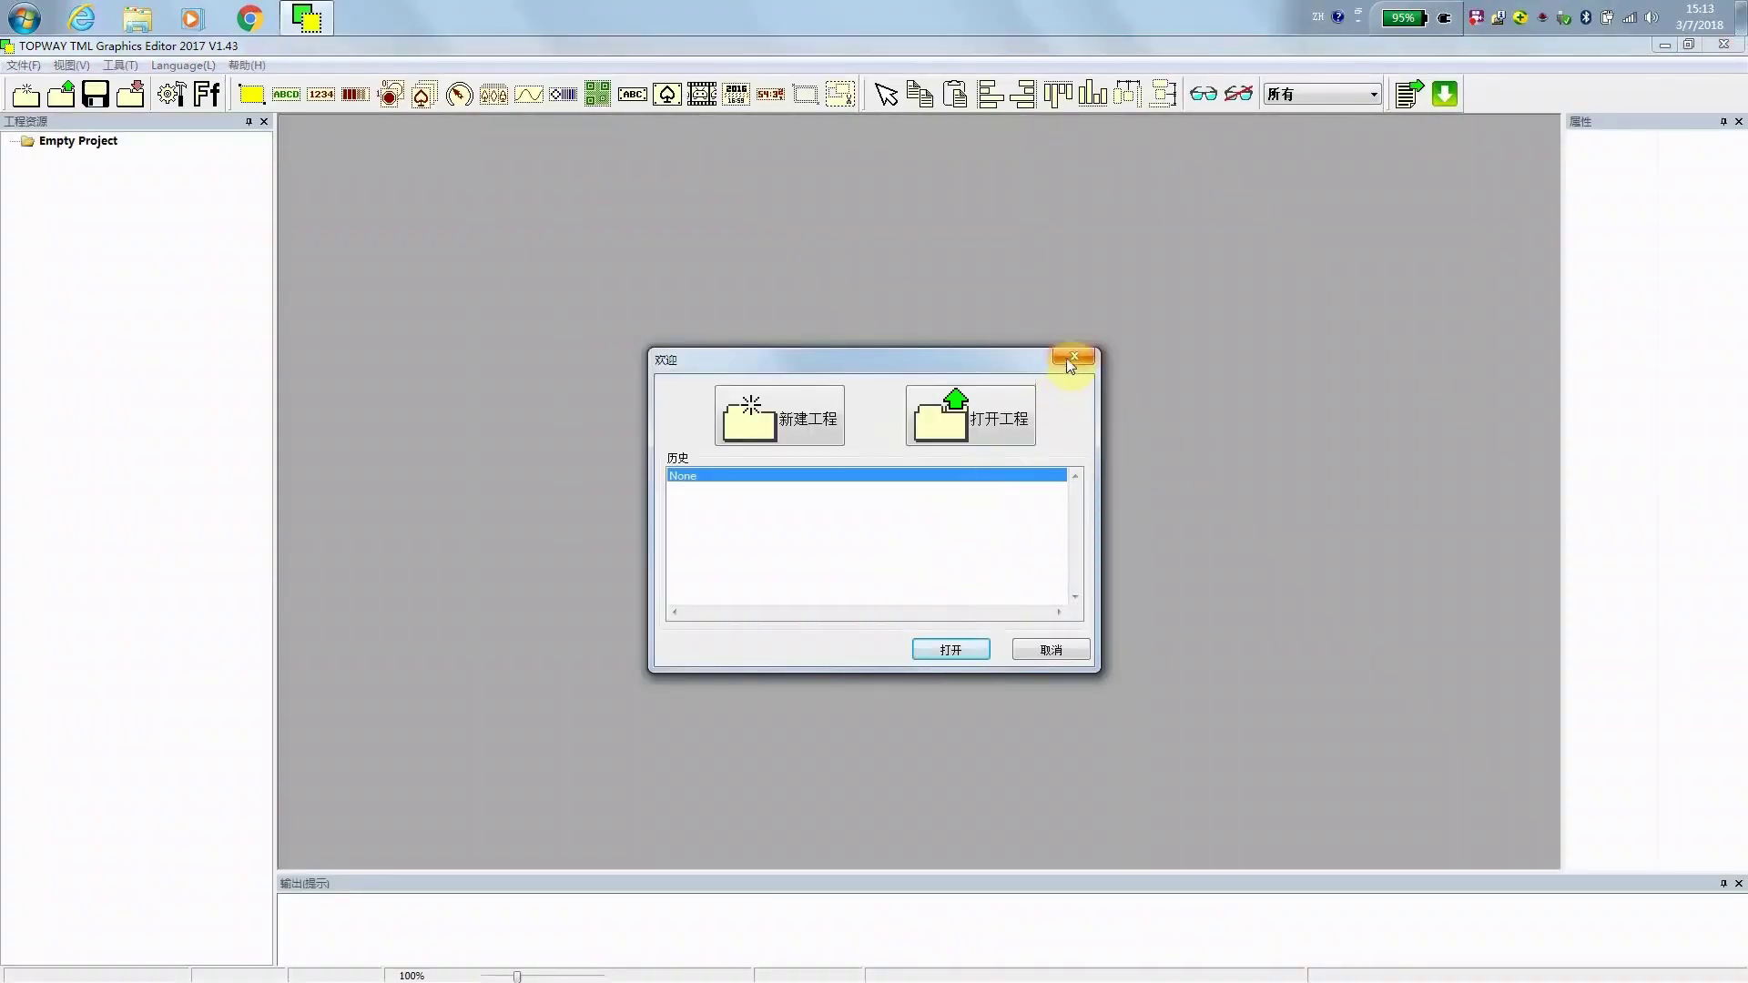
- Dismiss the welcome dialog and switch the interface language to English
left_click(1068, 360)
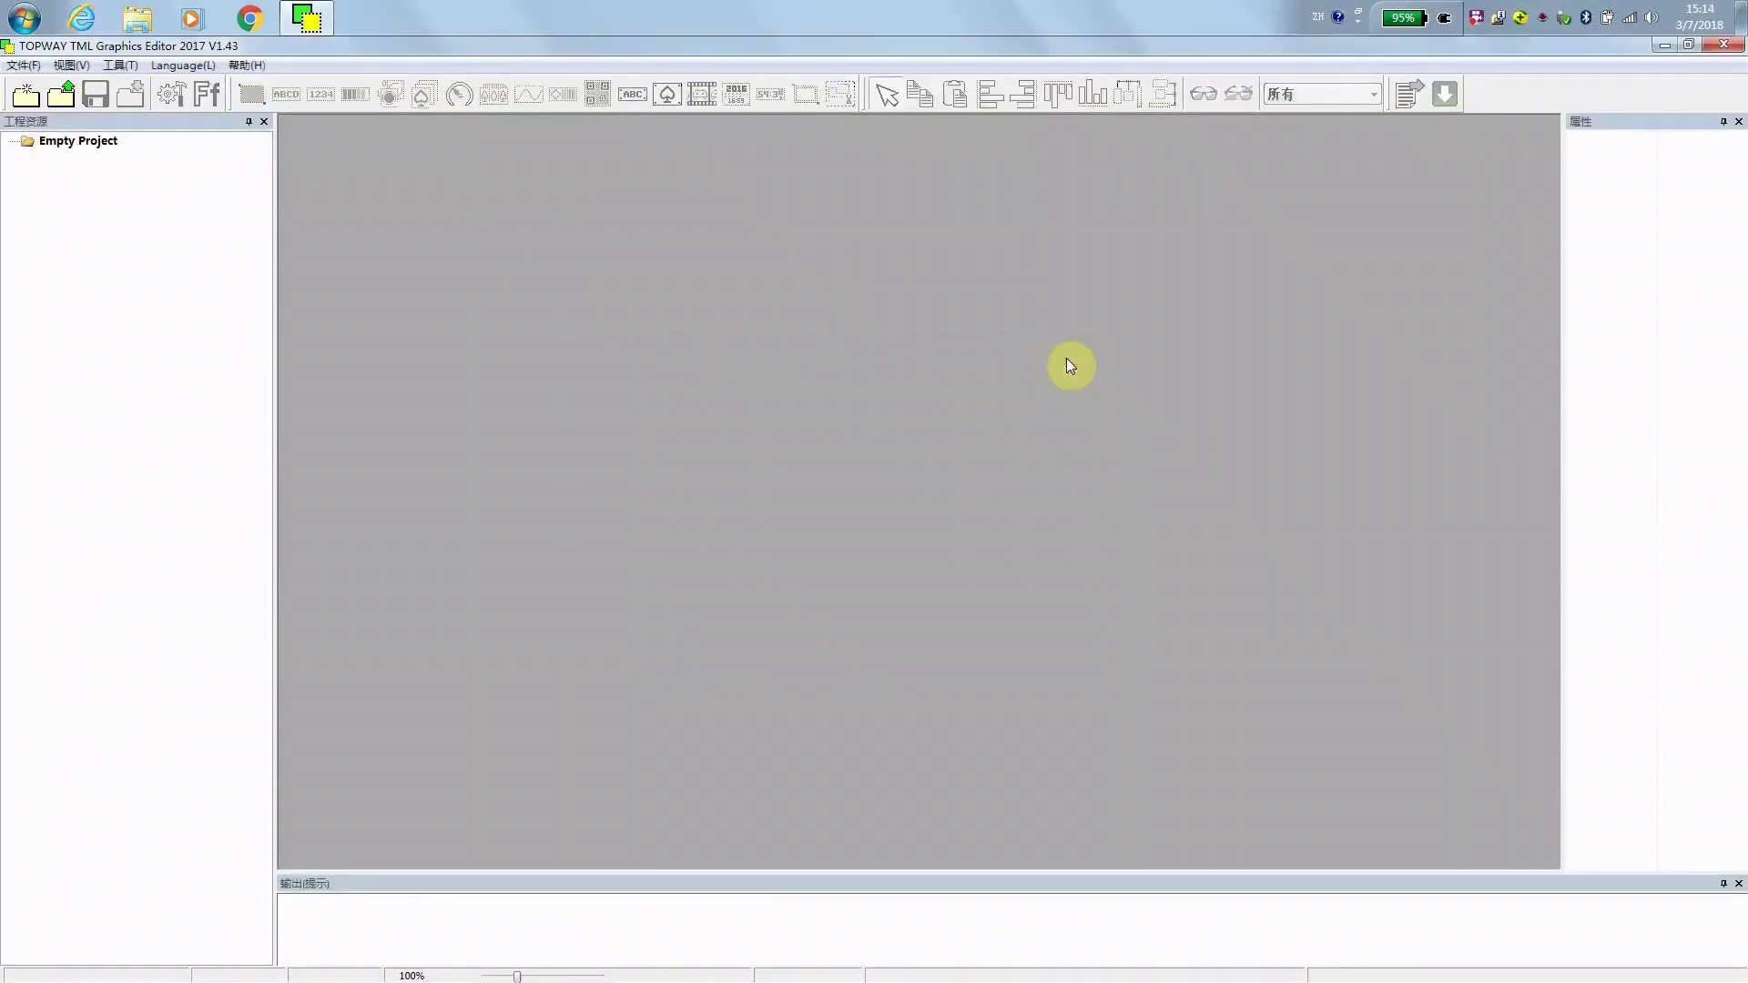
left_click(187, 65)
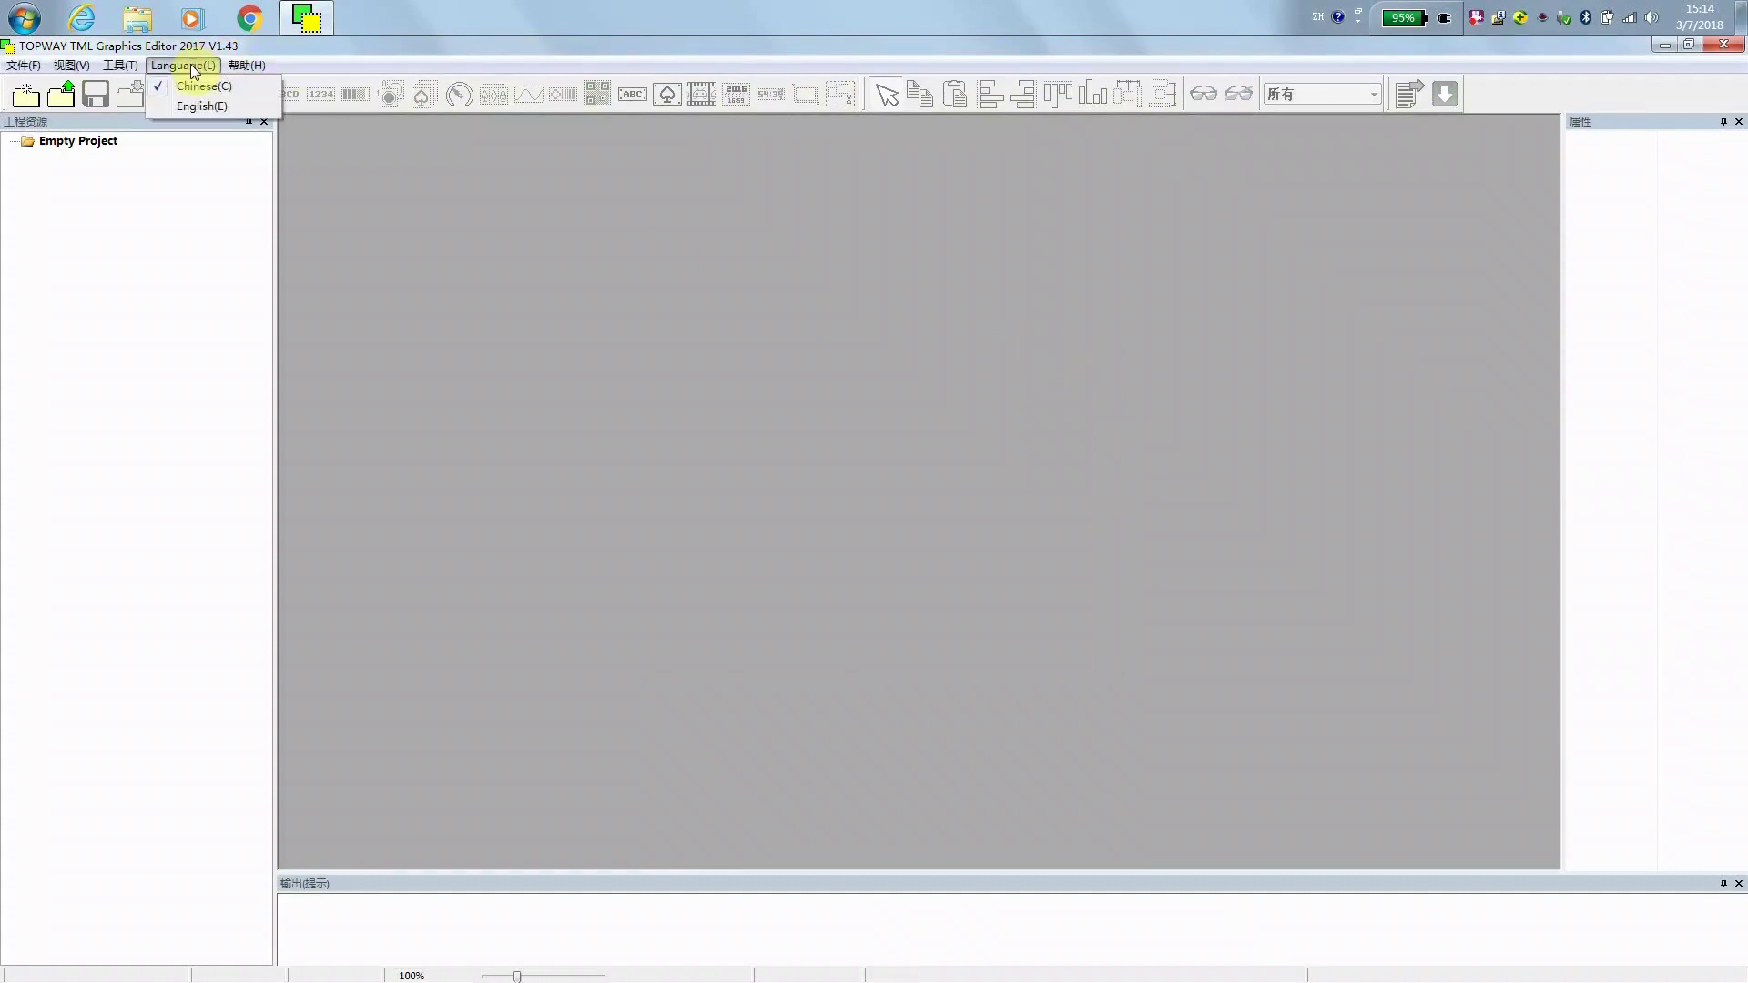
left_click(201, 106)
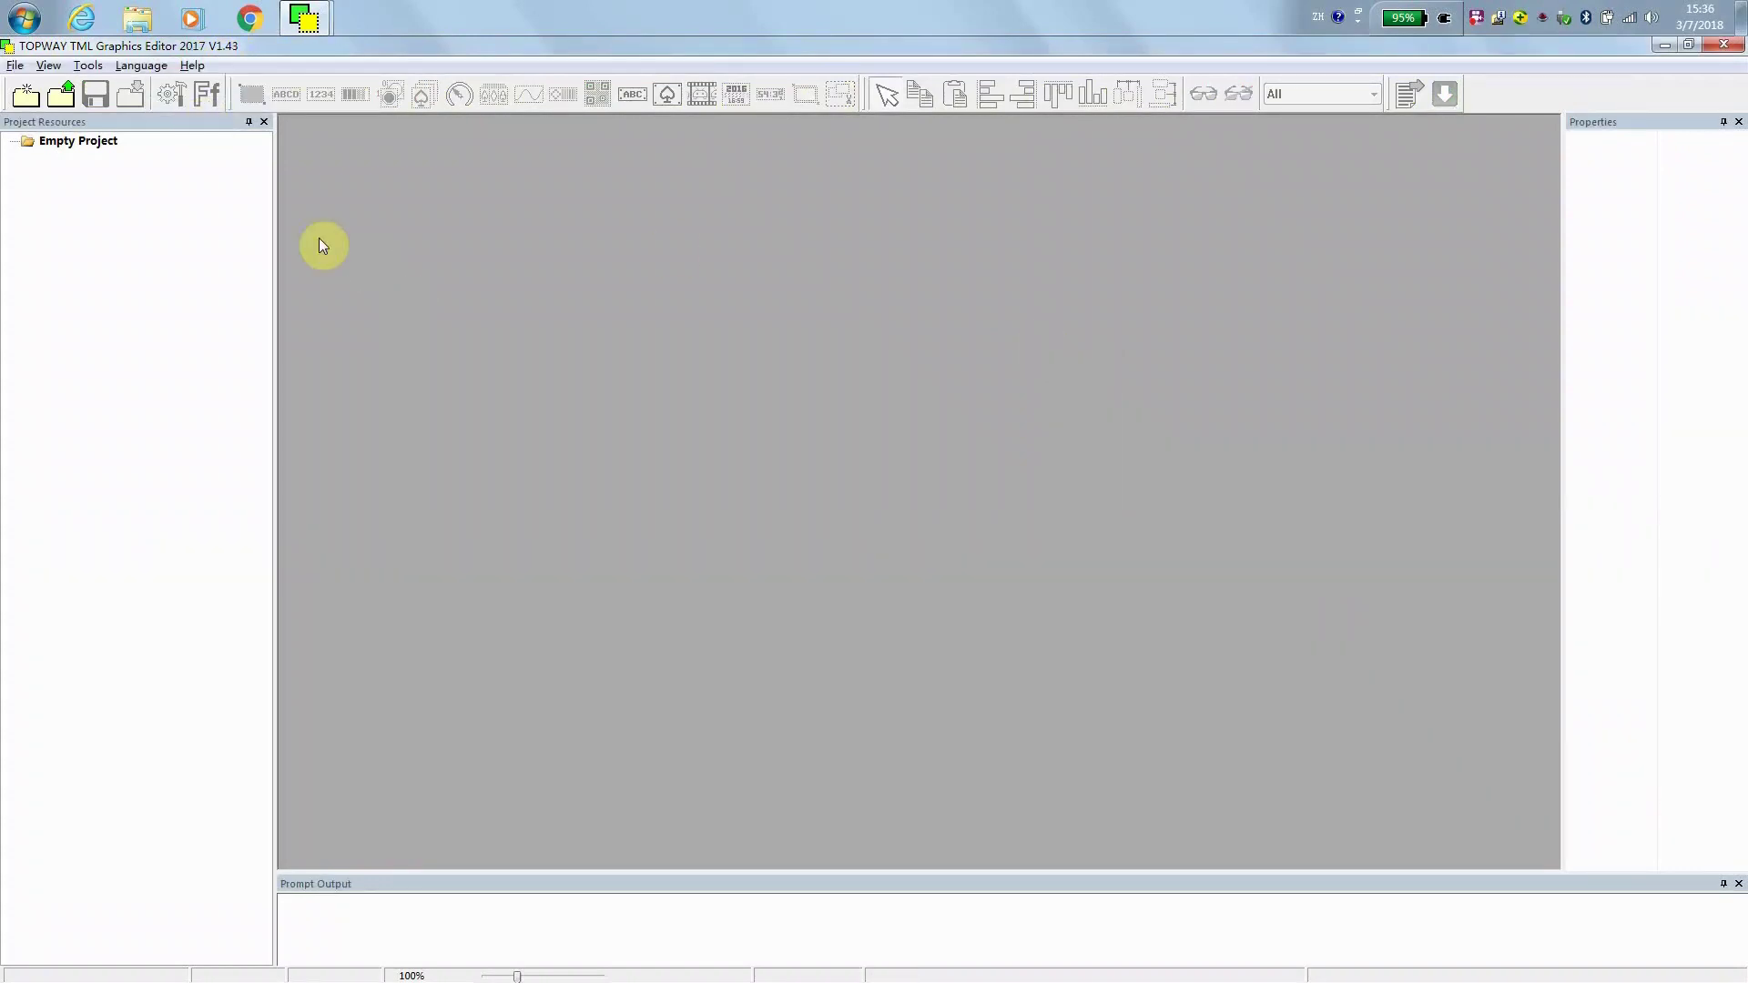
- Create a new 800x480 project named DEMO in the Desktop folder
left_click(14, 65)
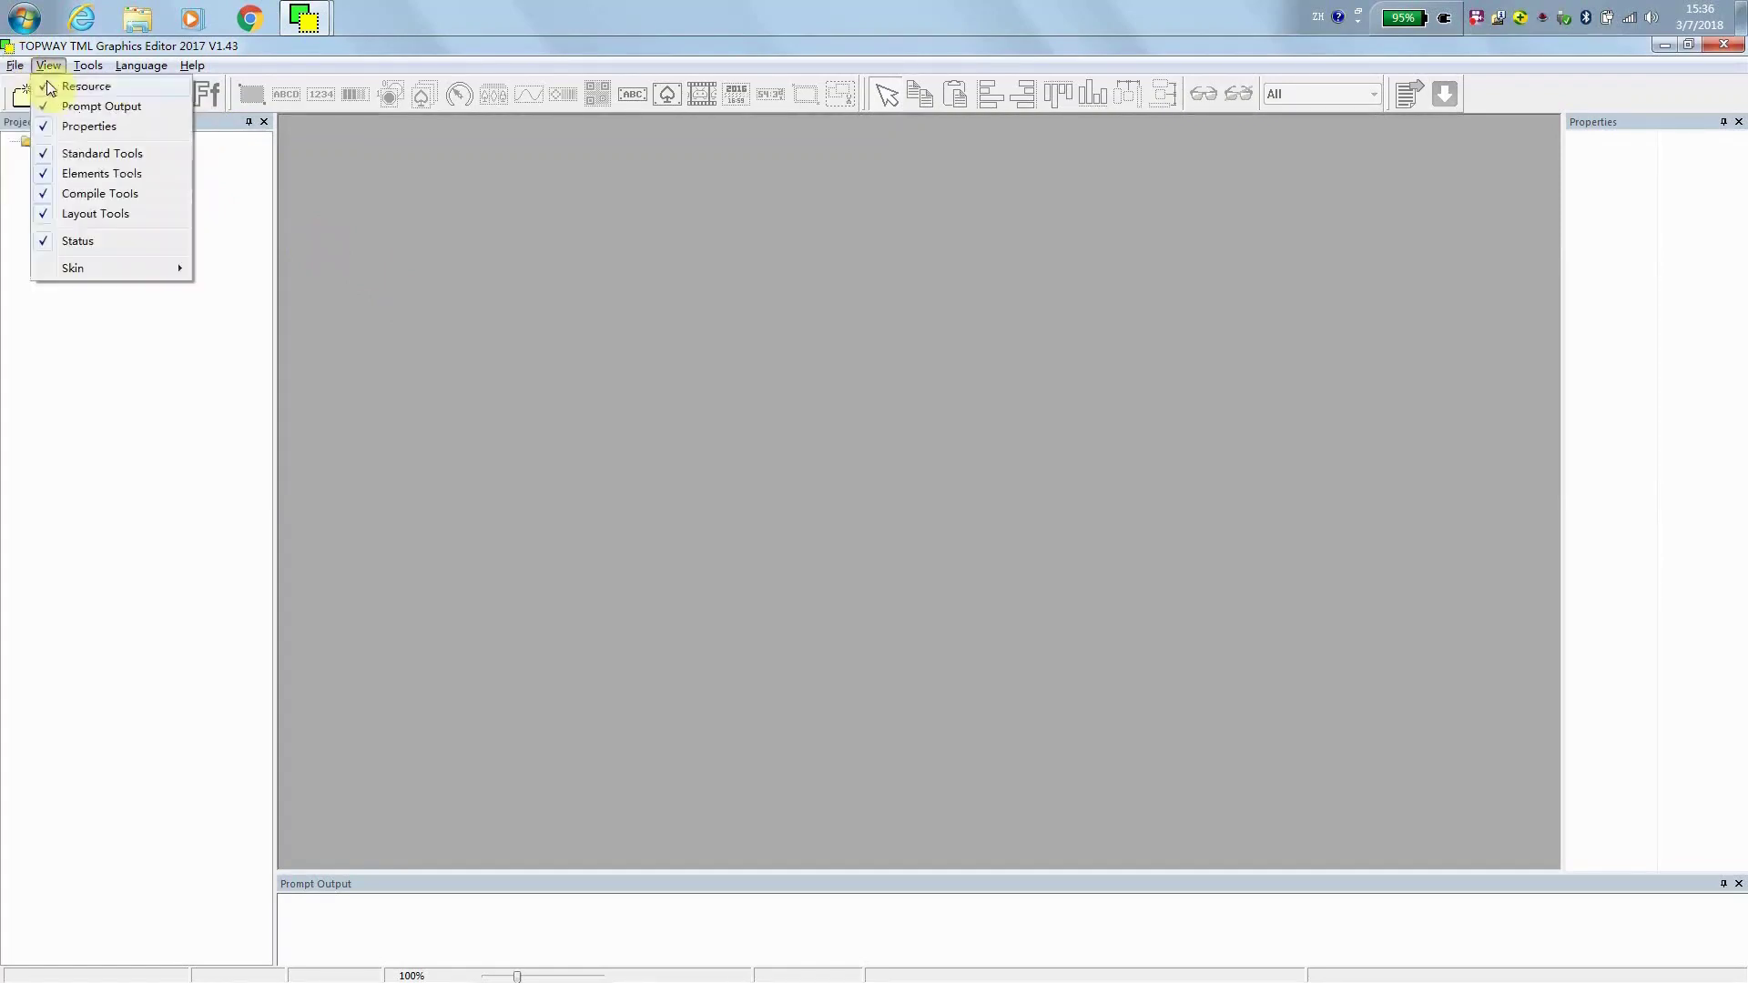
left_click(55, 87)
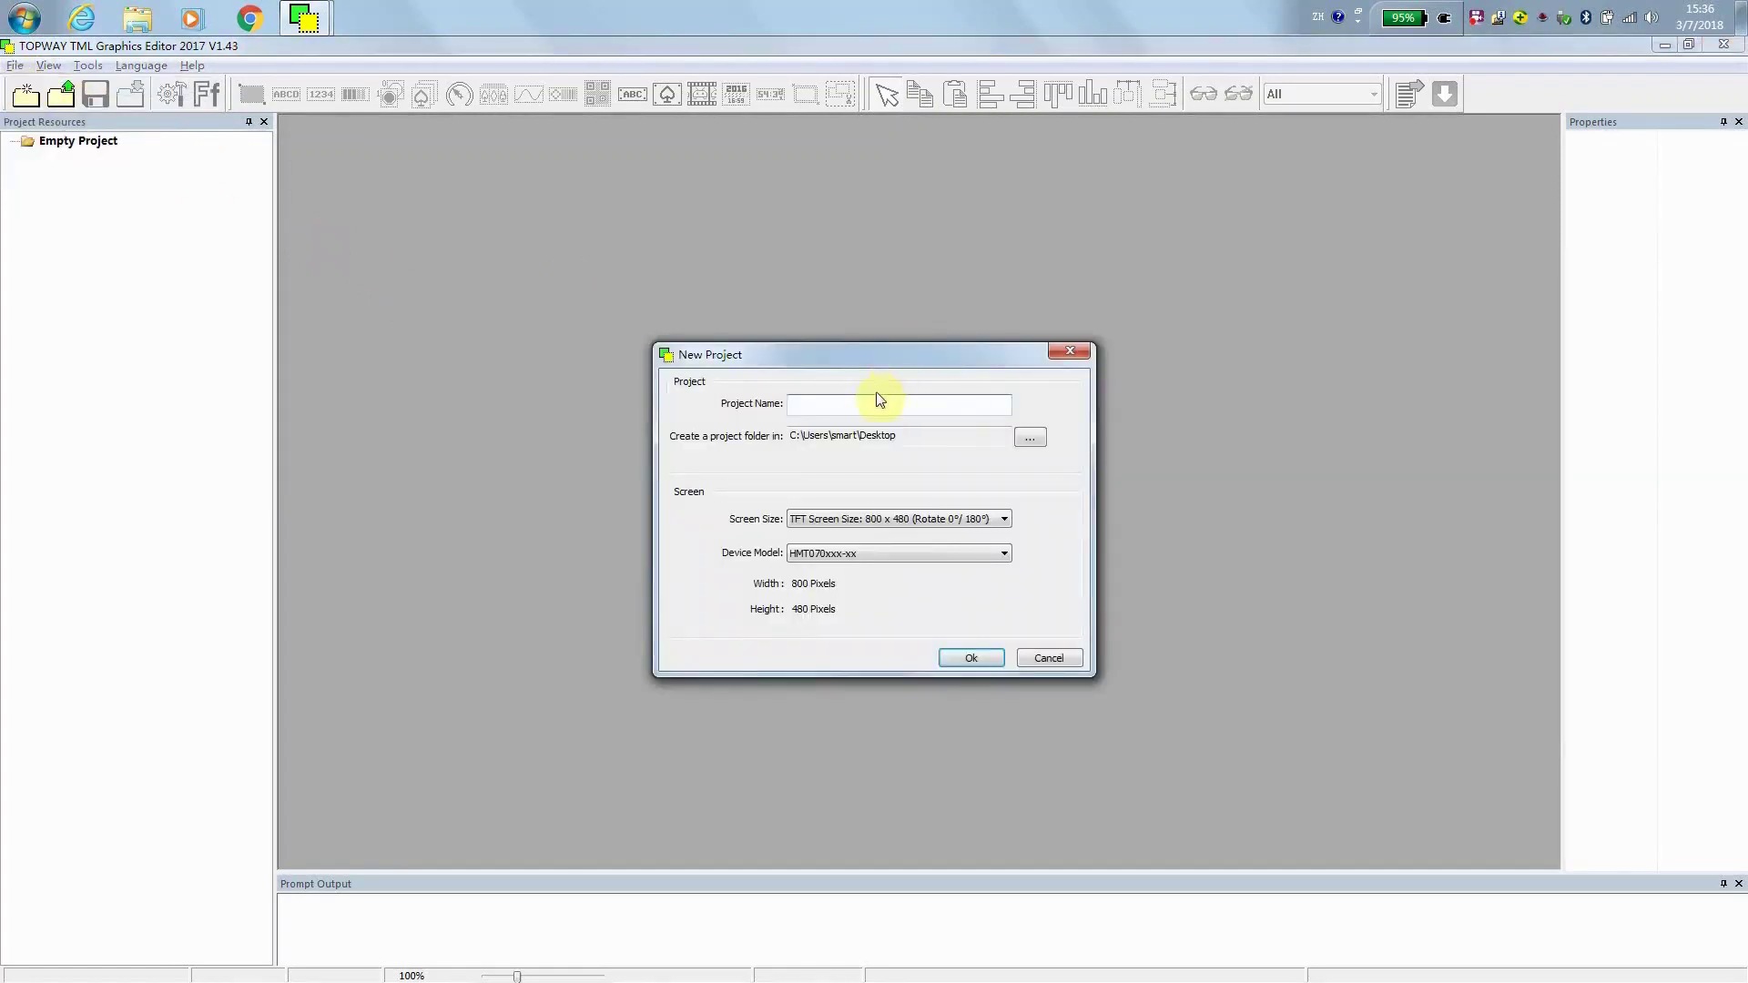
type("DEMO")
left_click(1030, 439)
left_click(776, 436)
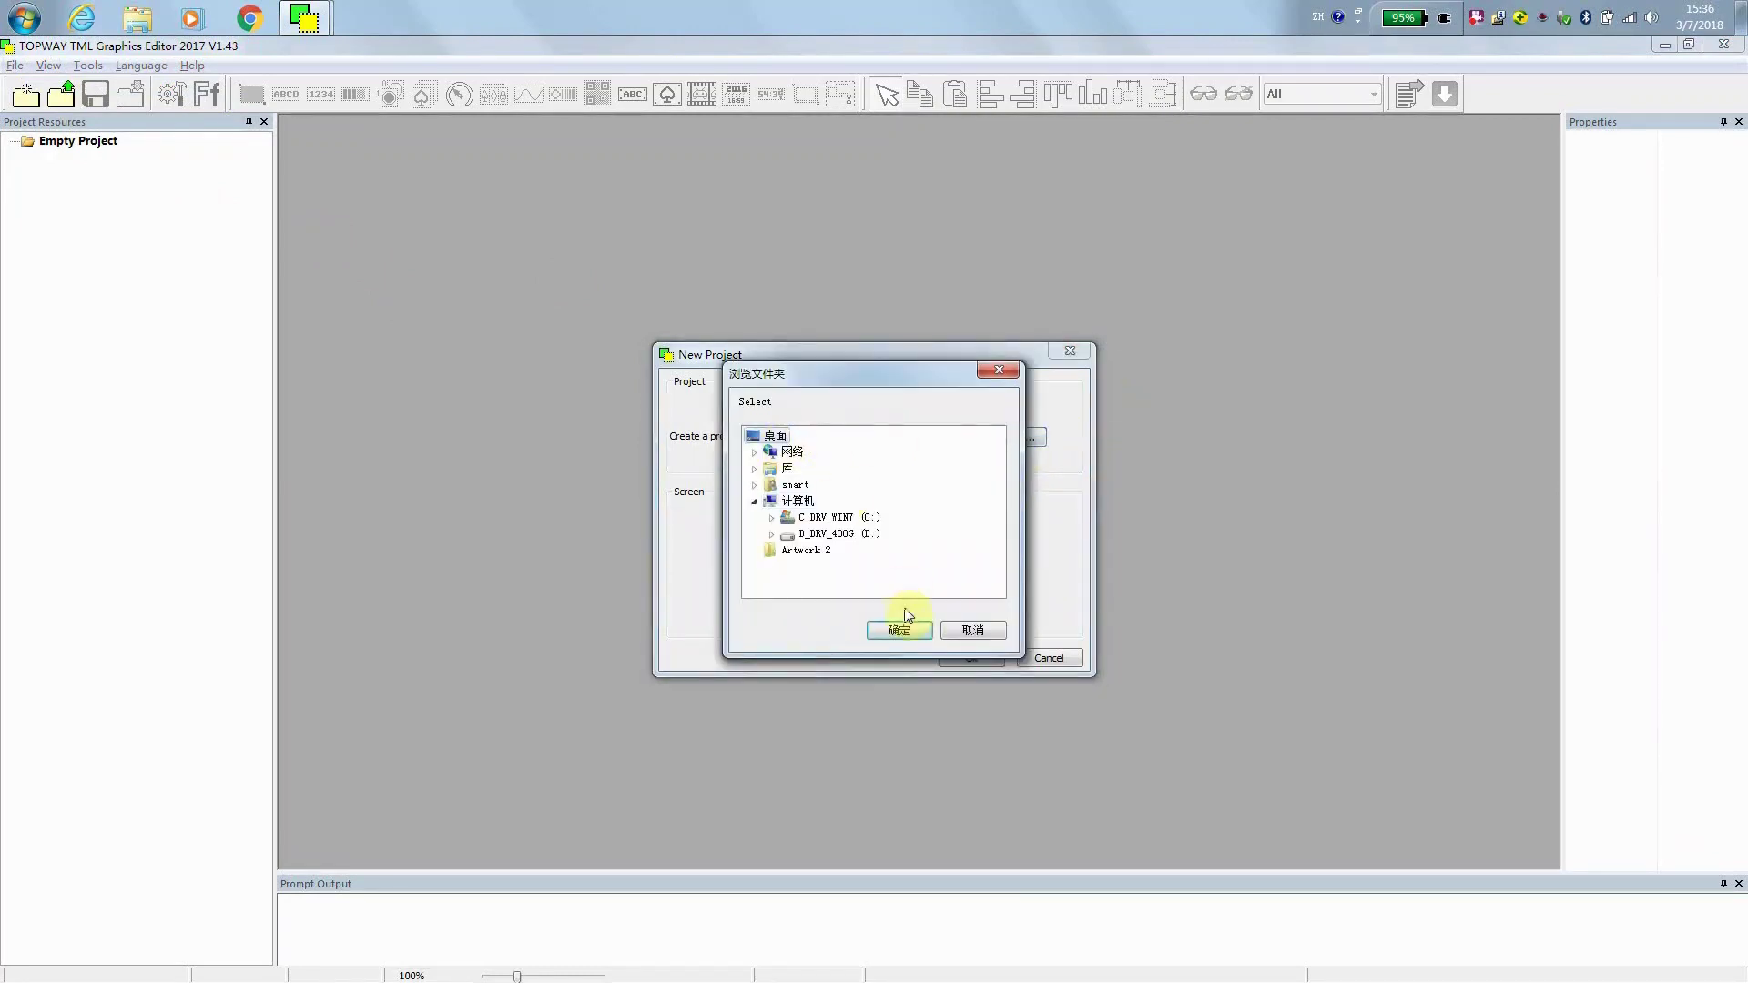
left_click(904, 628)
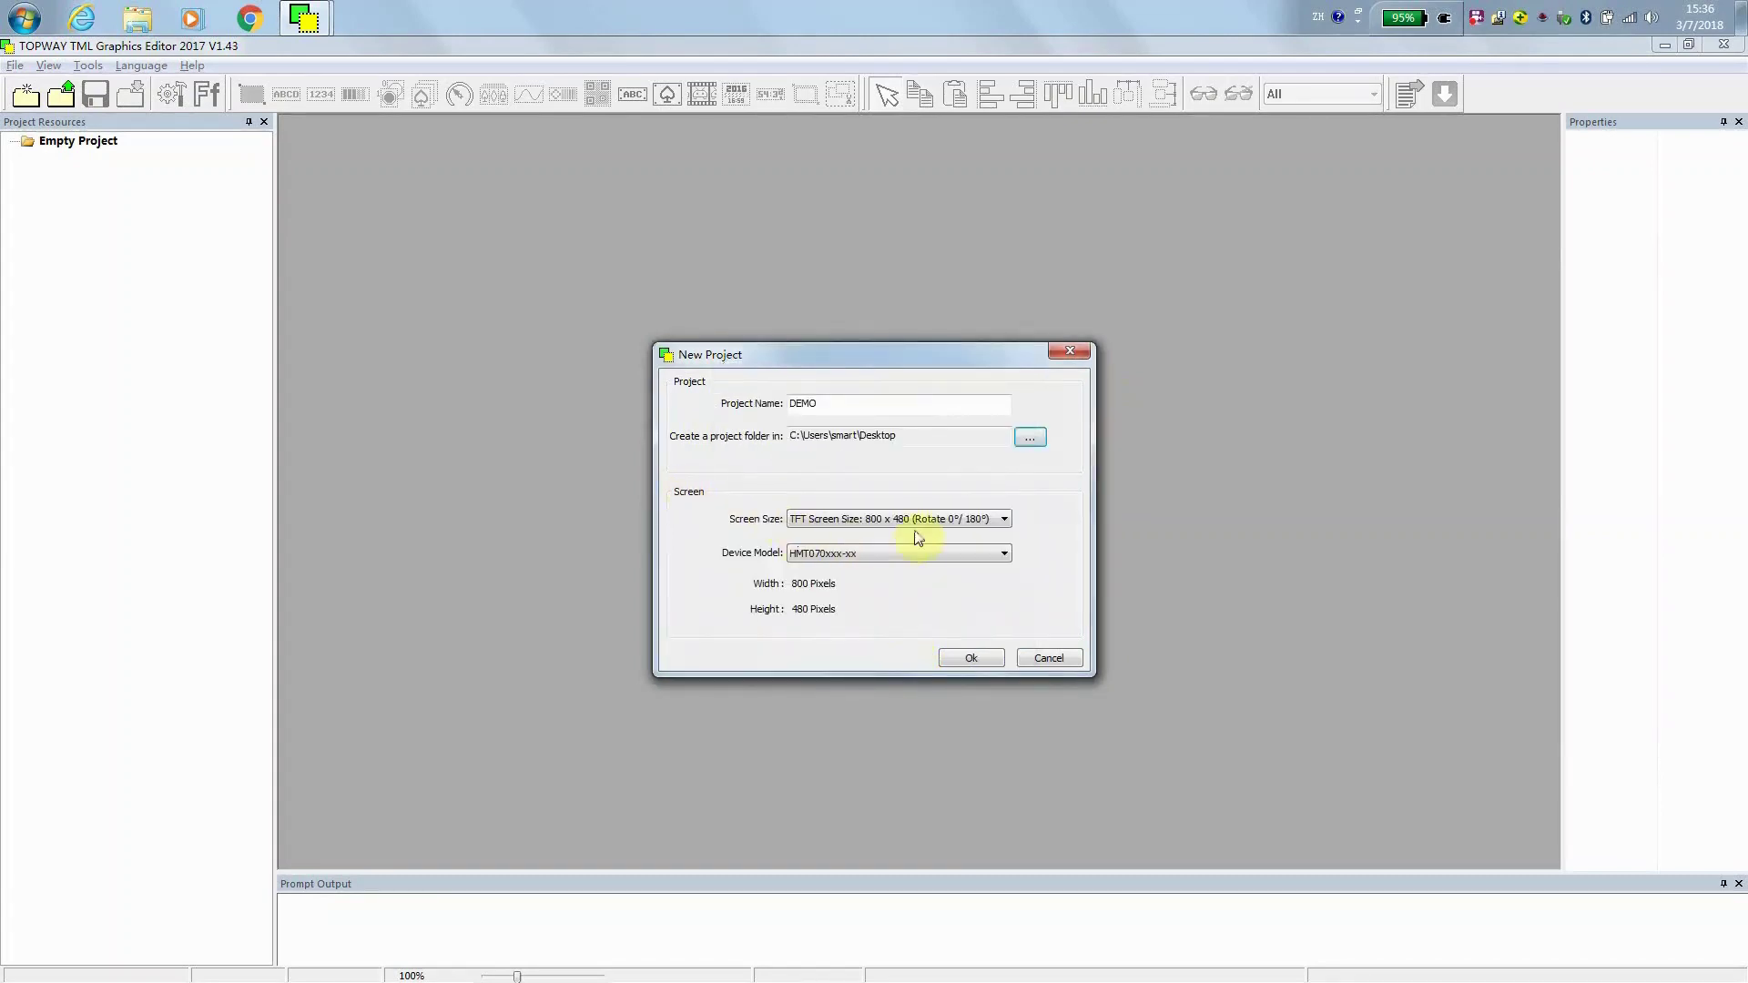
left_click(972, 657)
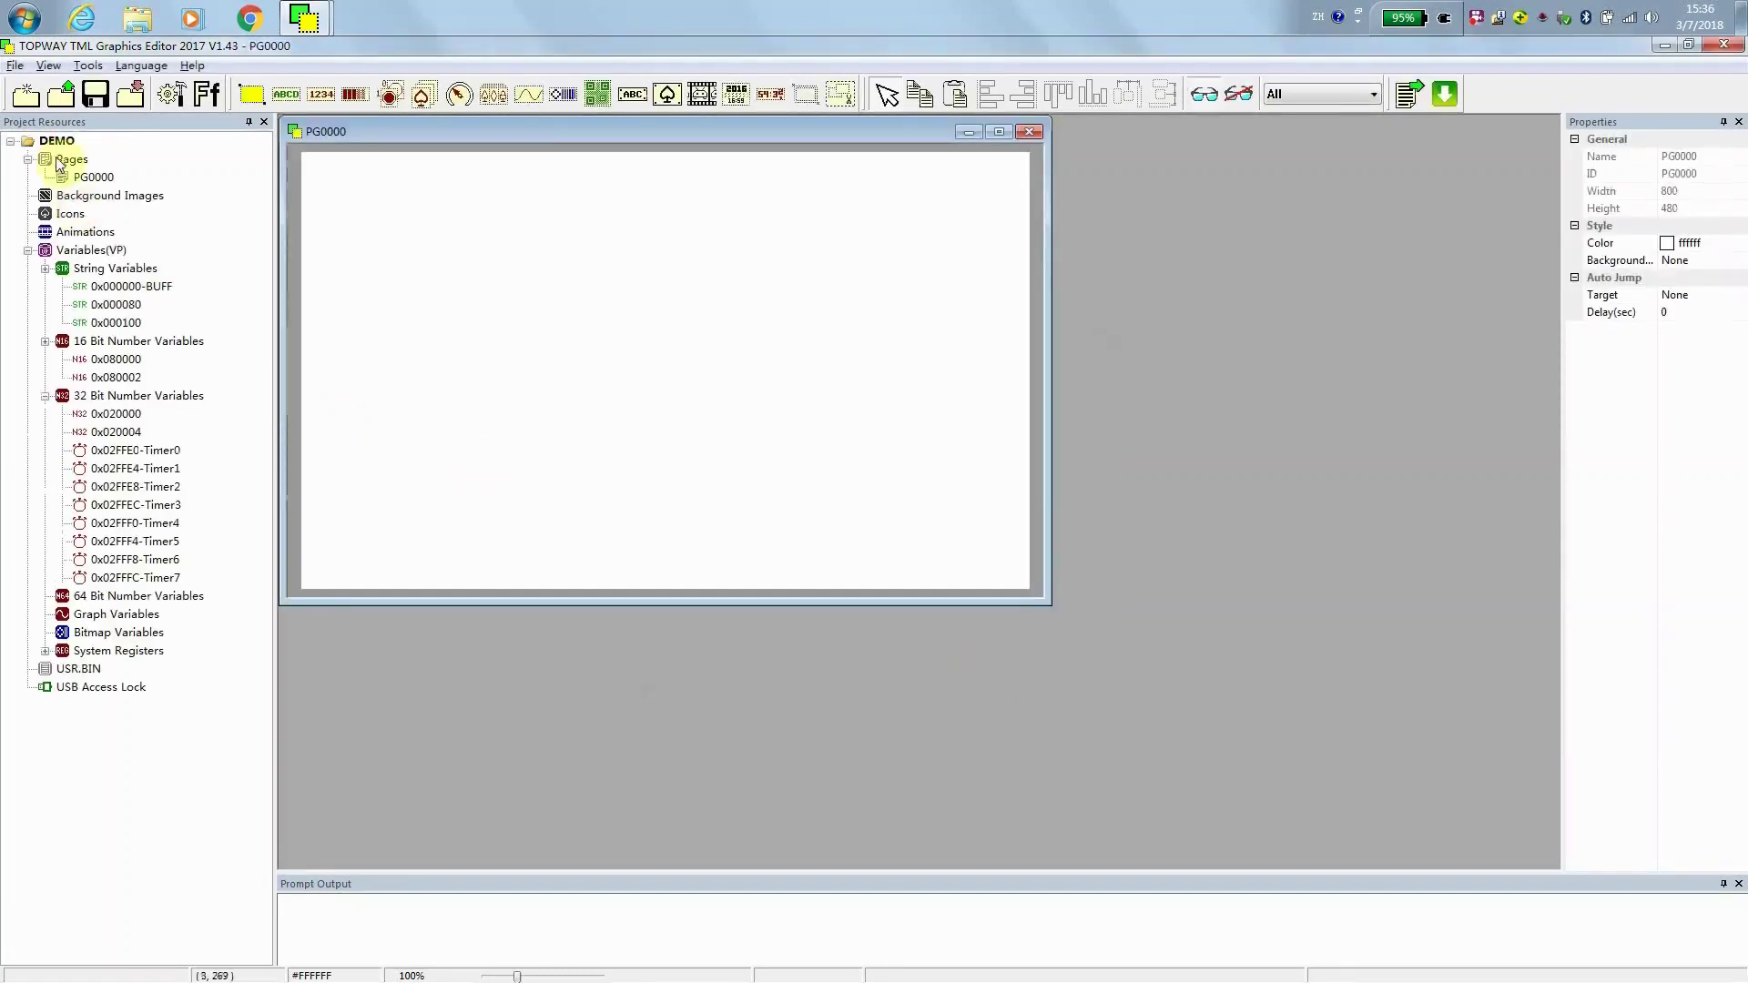
- Add a second page and rename page PG0000 to 'start'
right_click(60, 160)
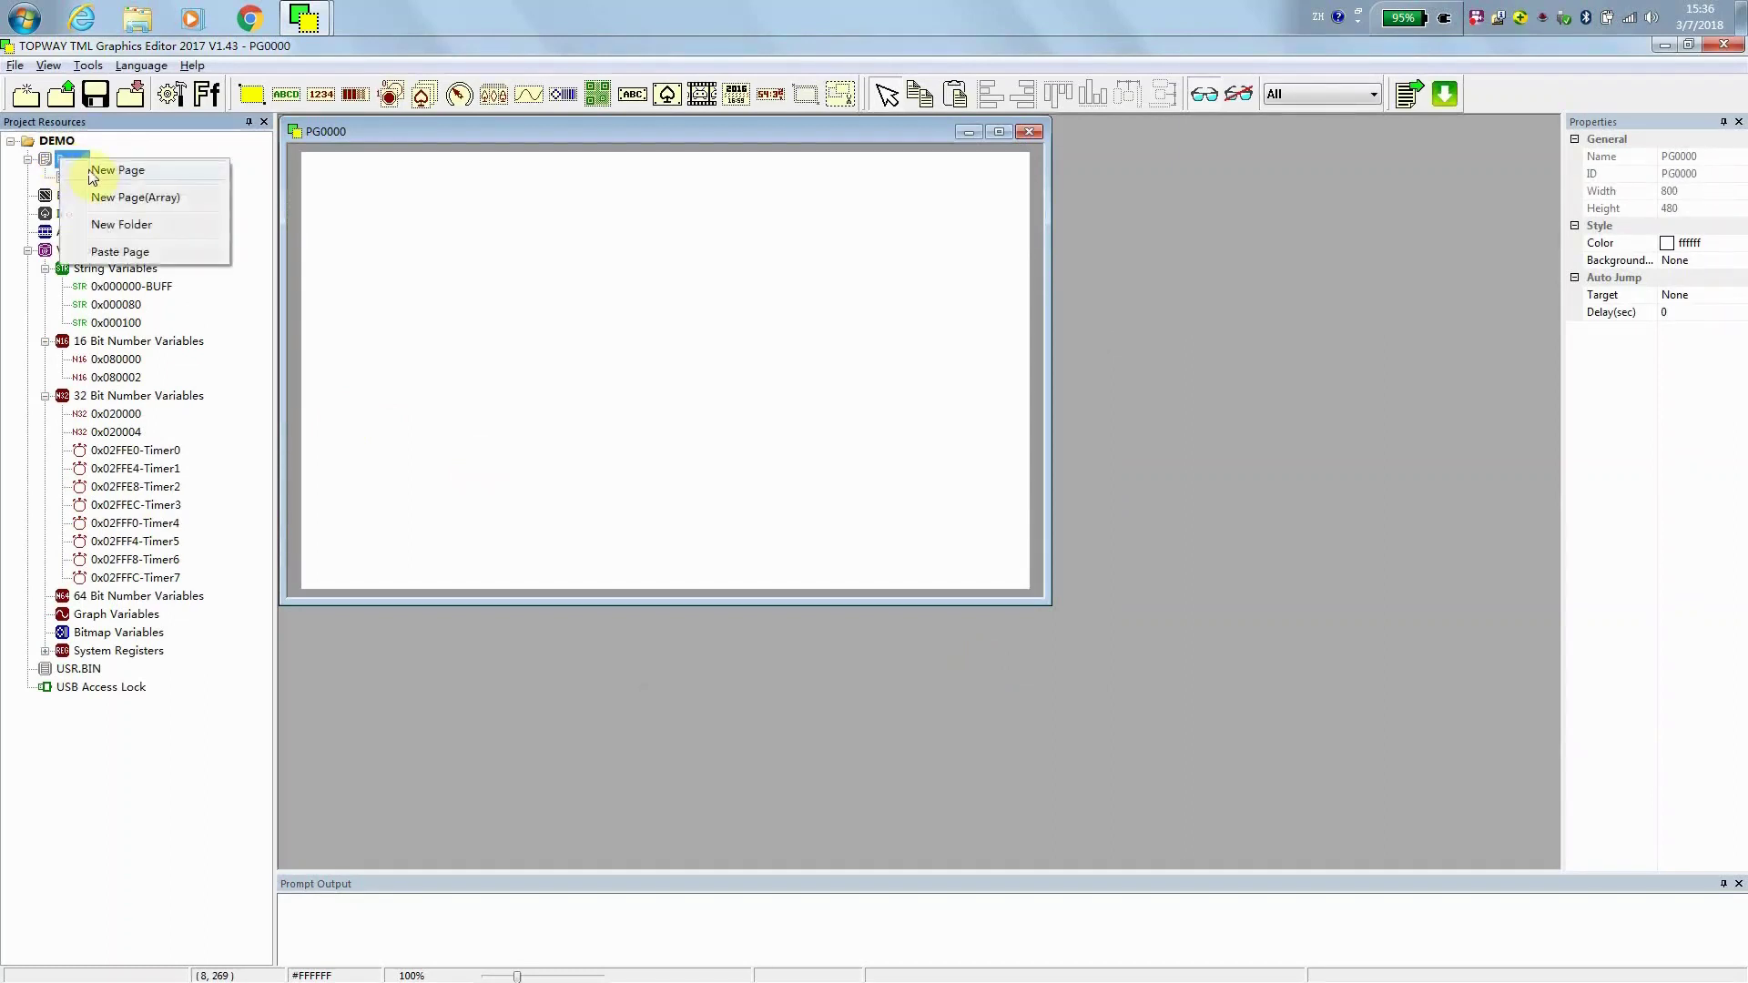
left_click(94, 171)
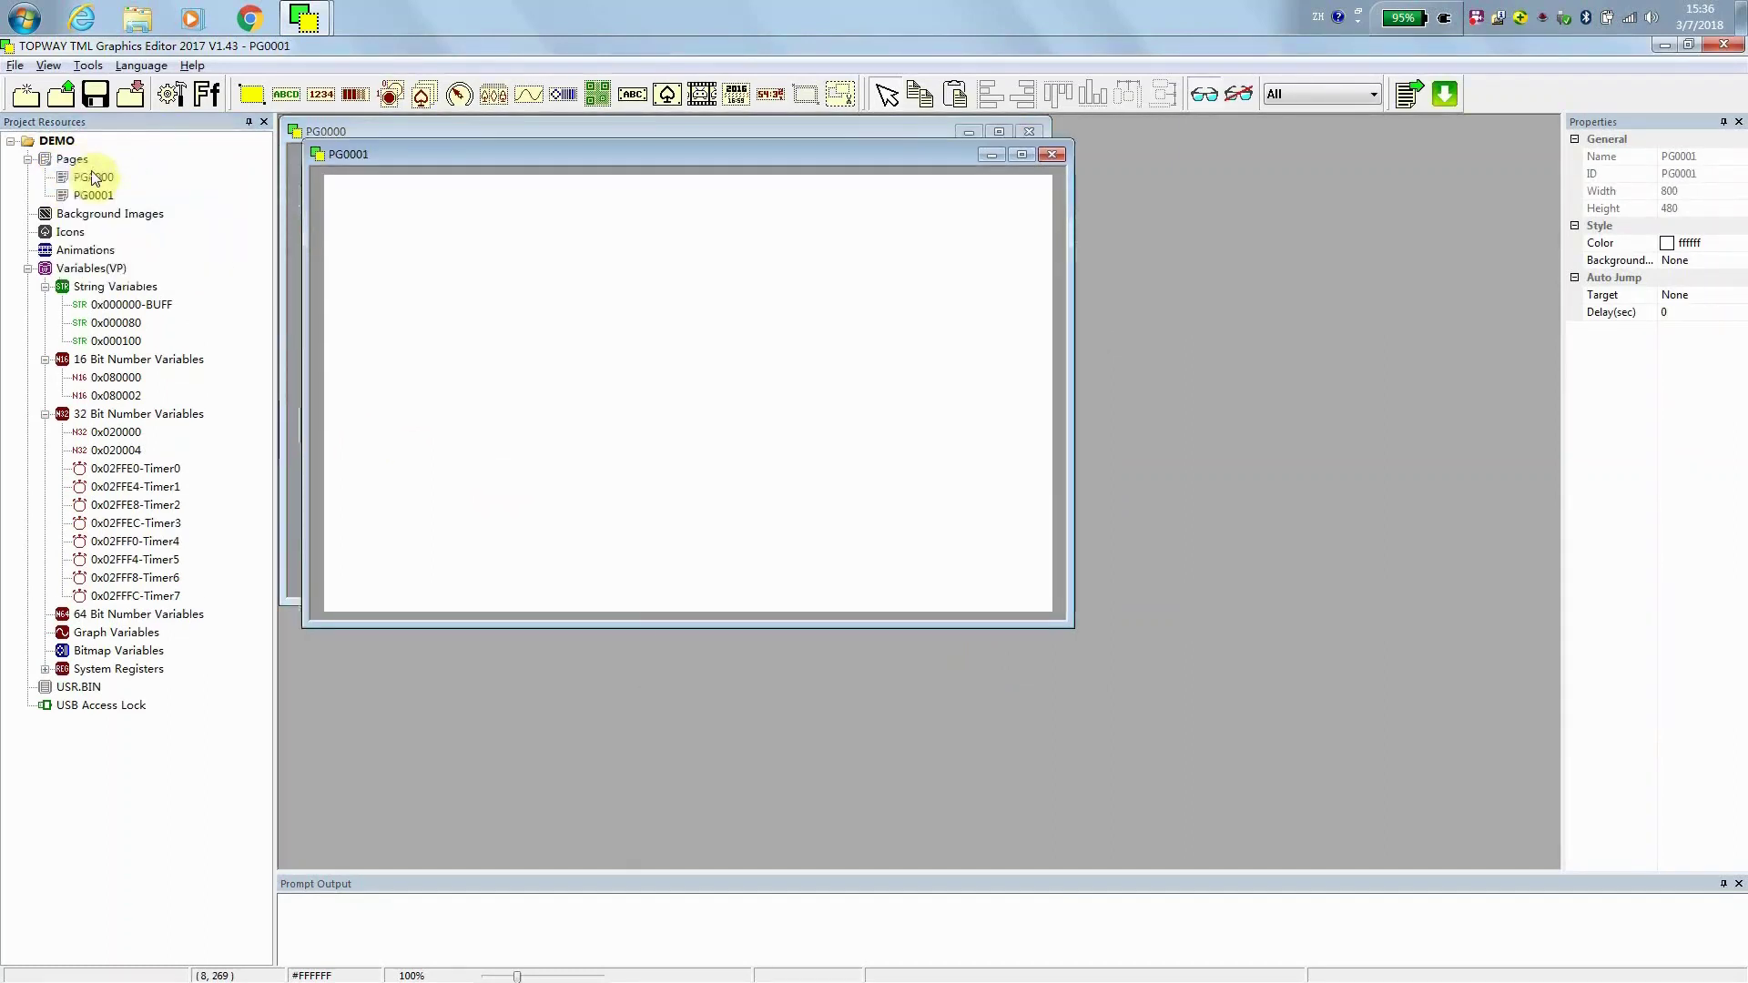
left_click(109, 177)
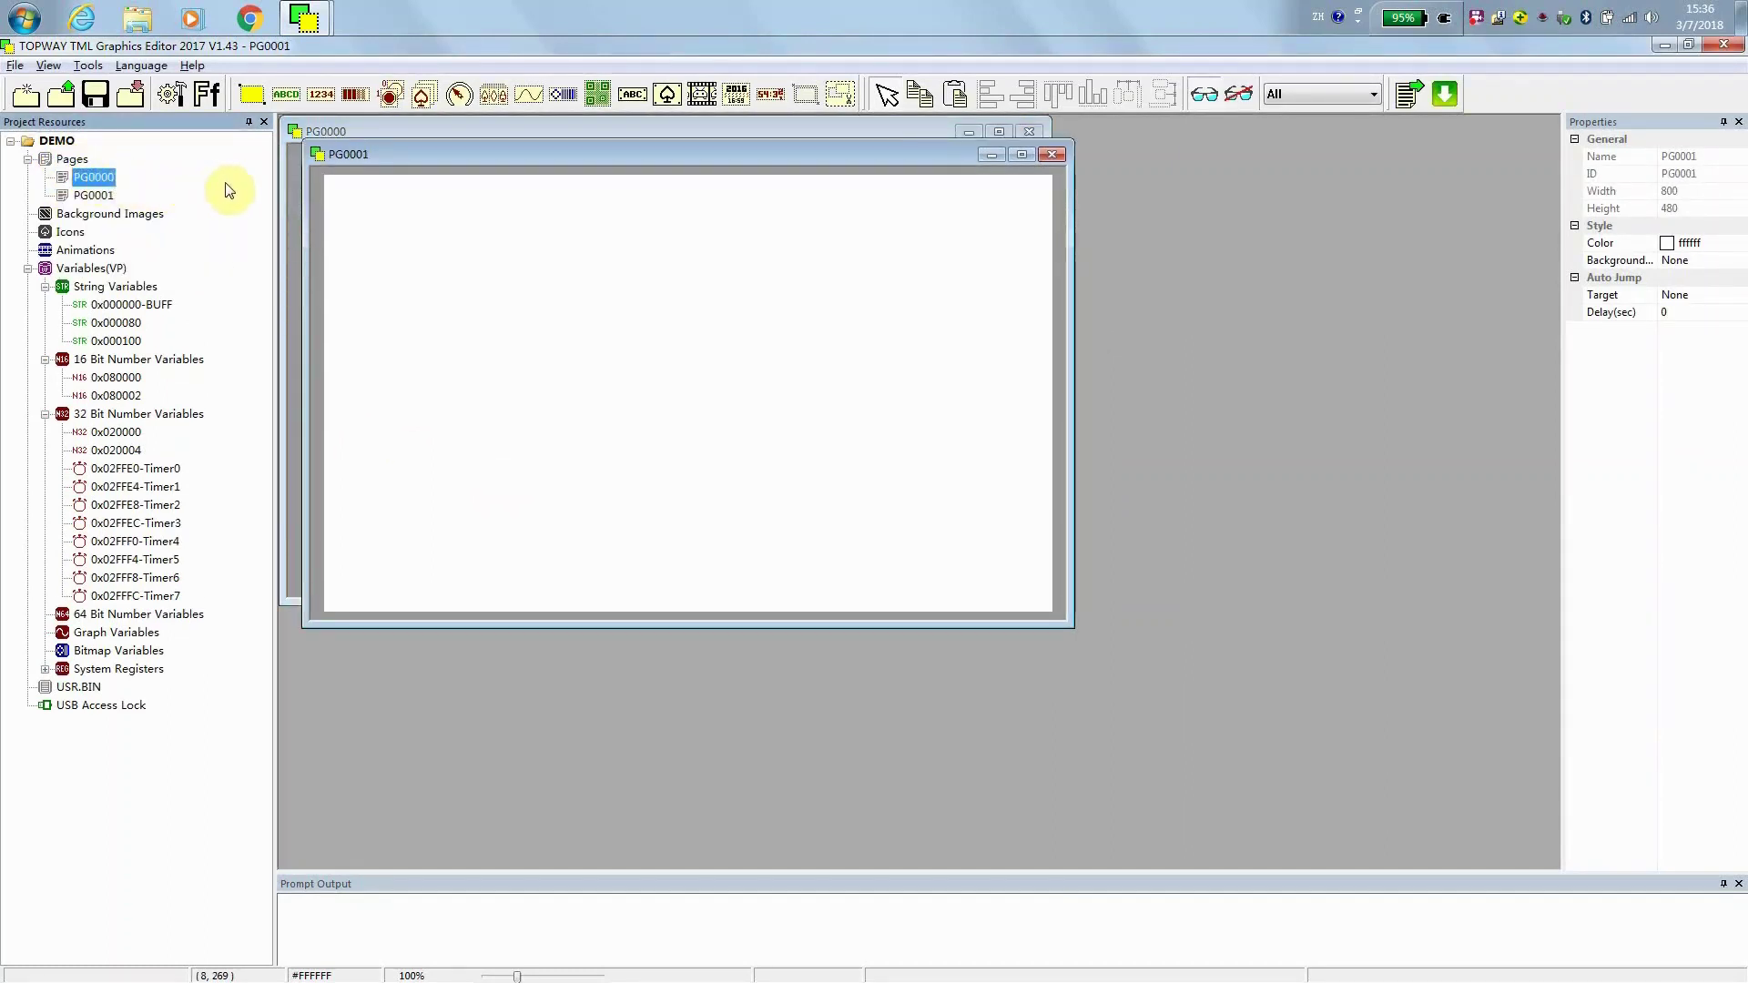
key("F2")
type("start")
key("Return")
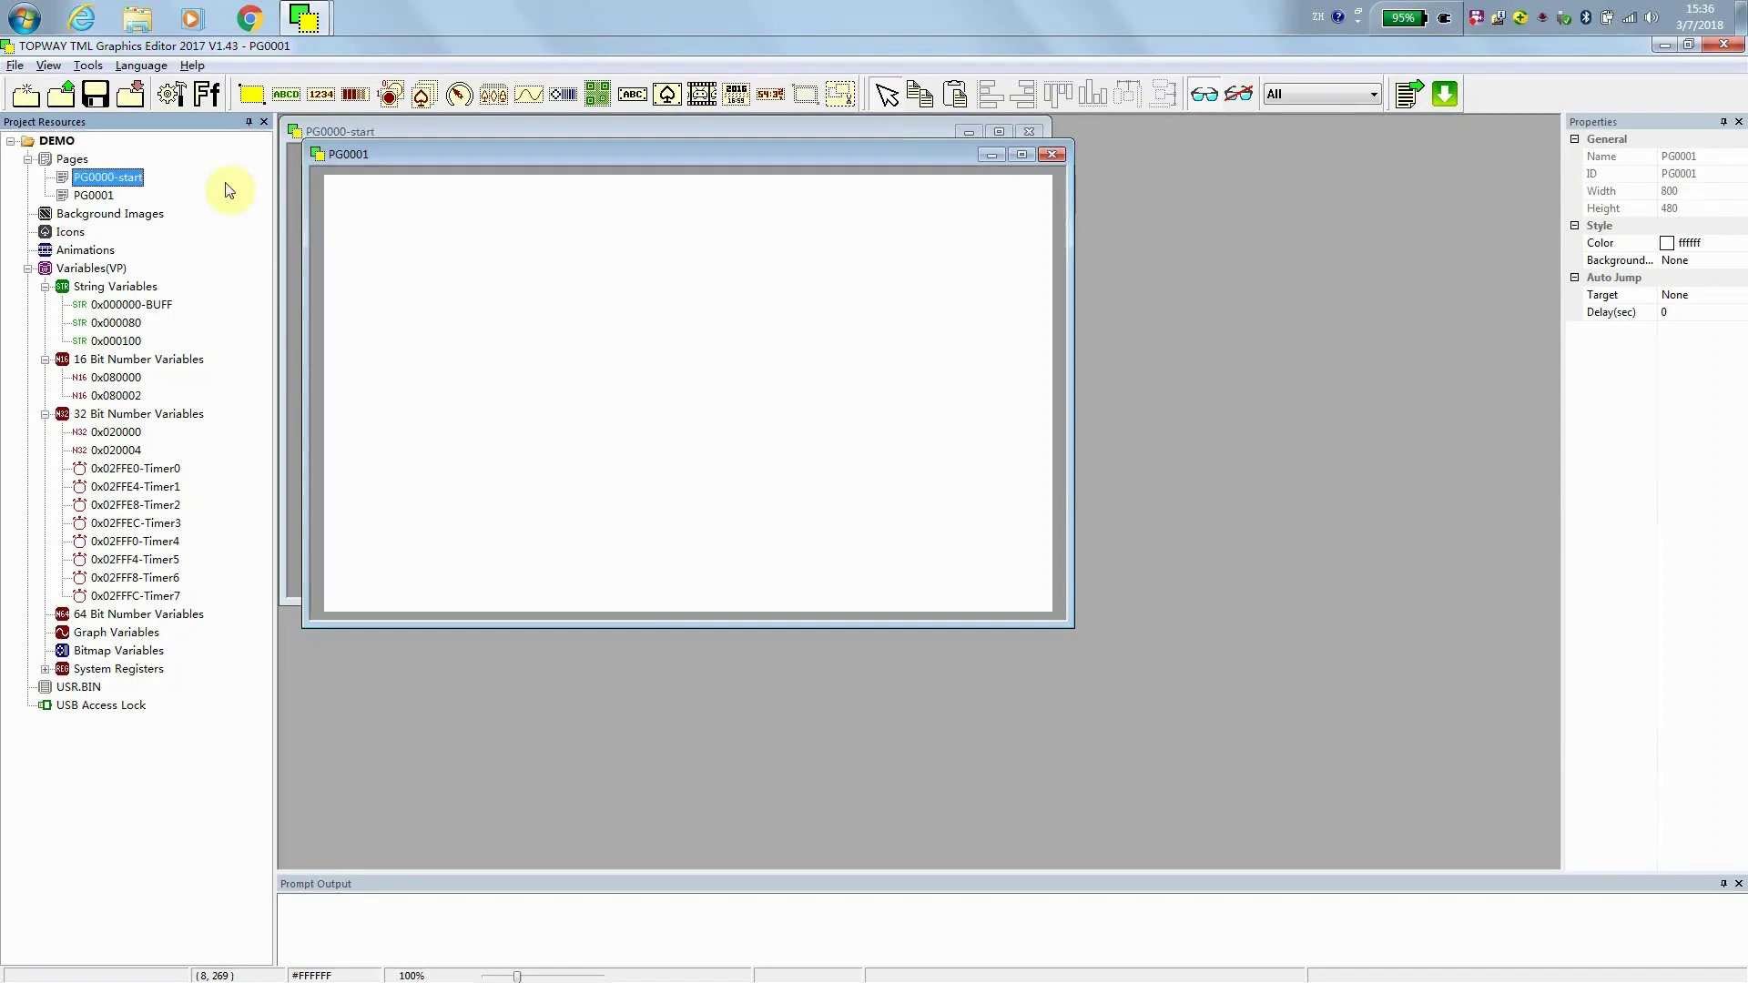
- Rename page PG0001 to 'temperature'
left_click(93, 195)
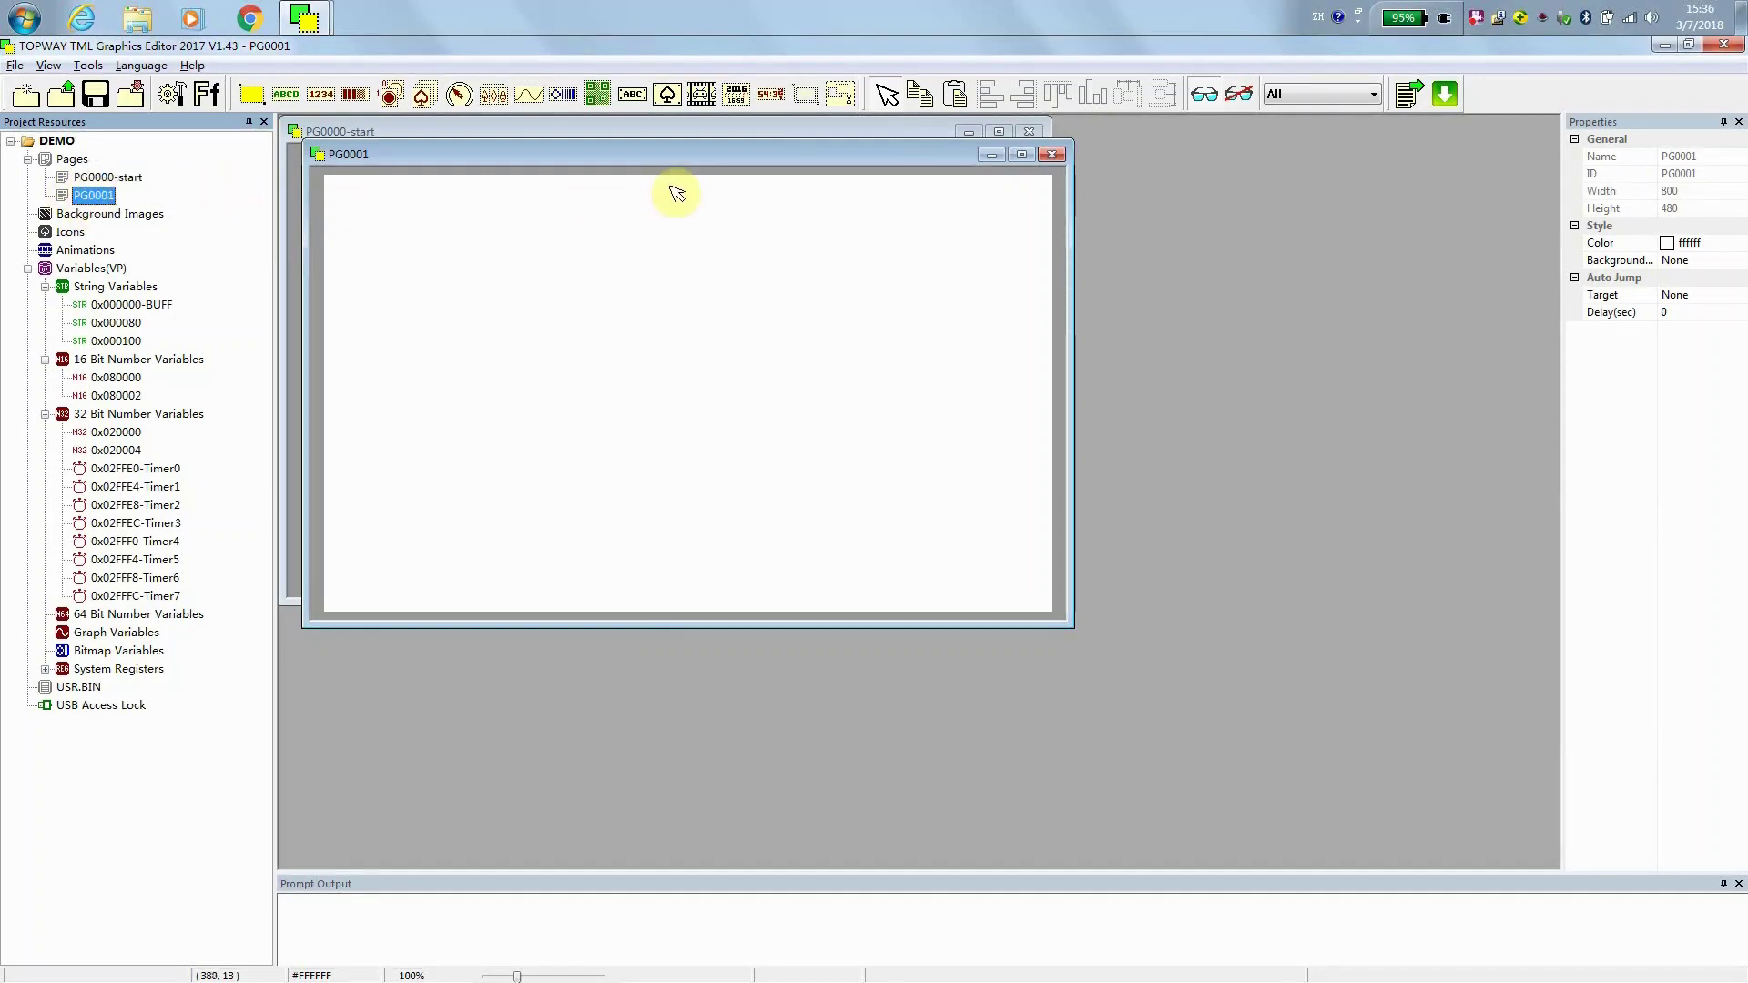
key("F2")
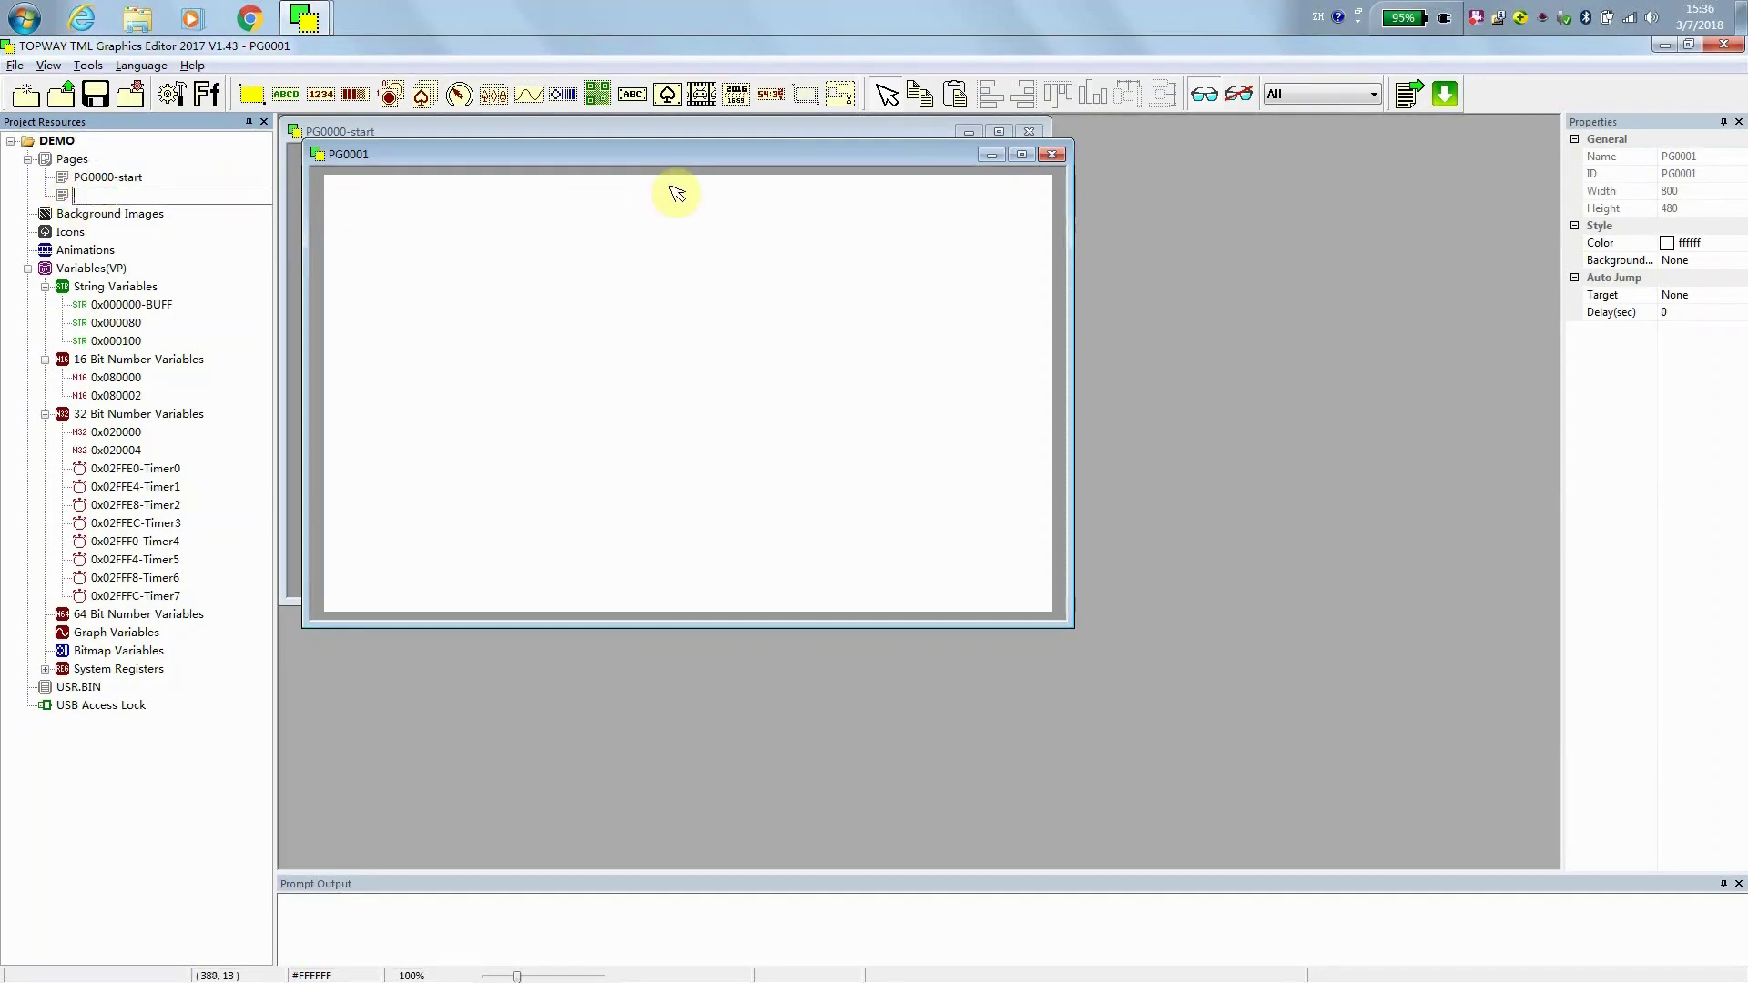
type("temperatu")
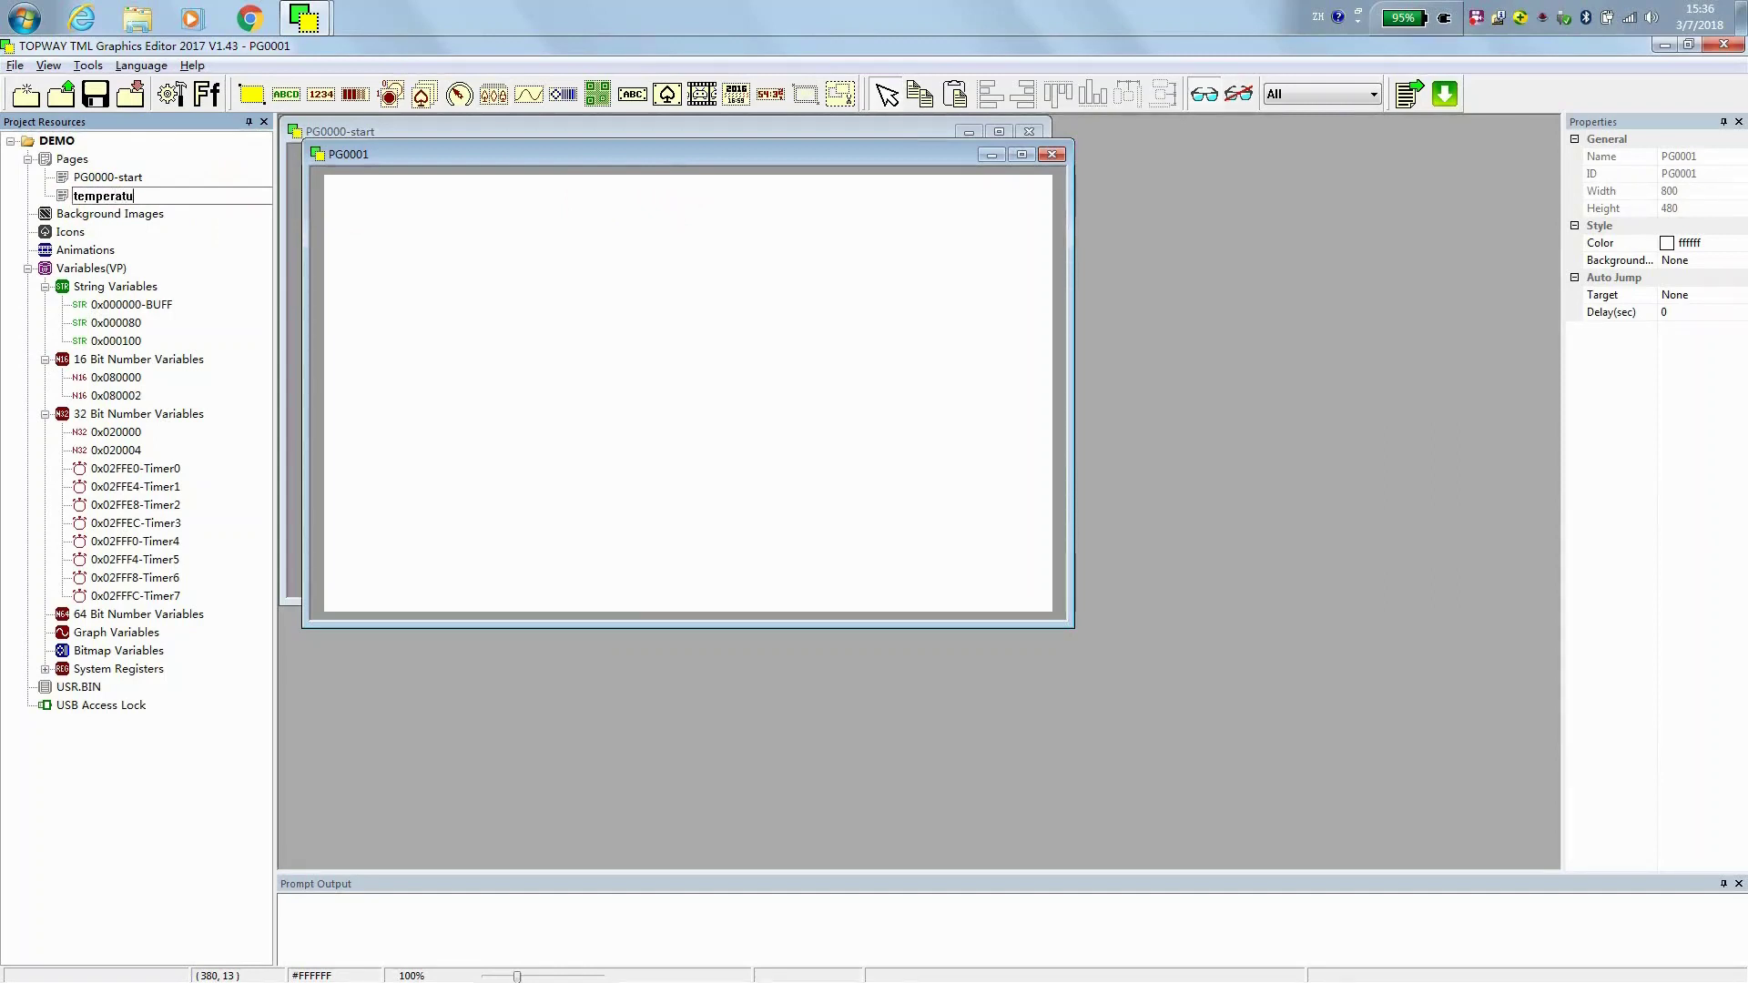
type("re")
left_click(677, 193)
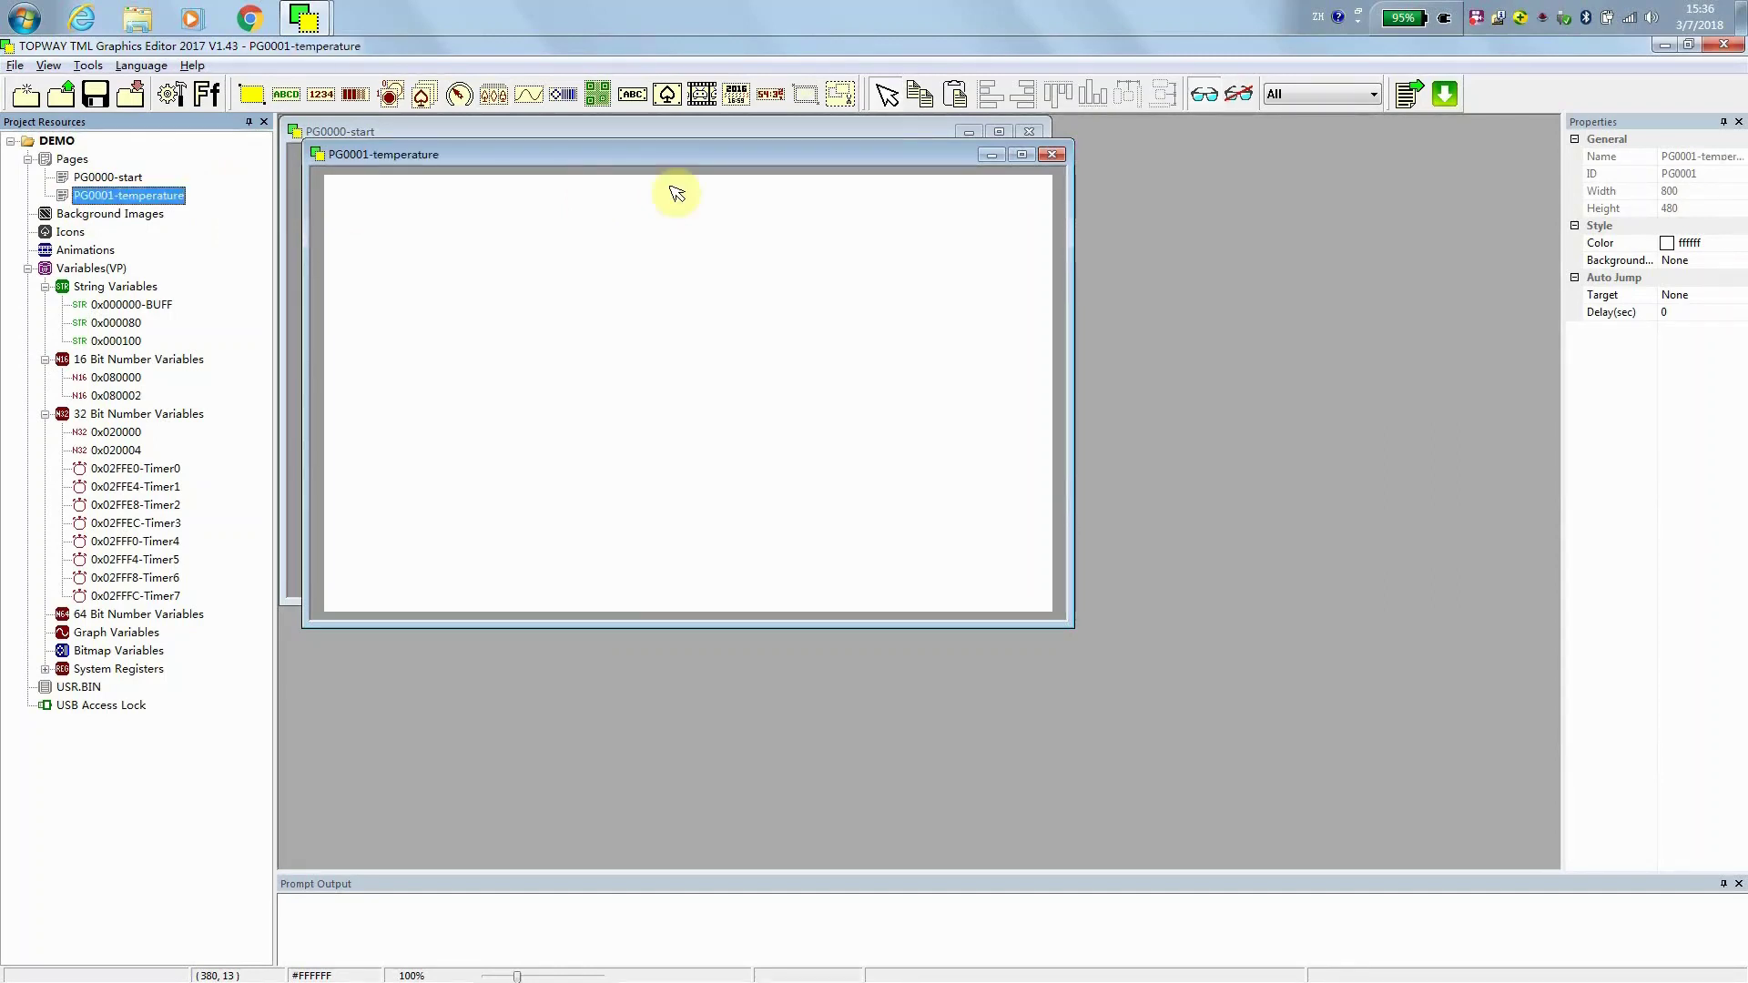
right_click(127, 221)
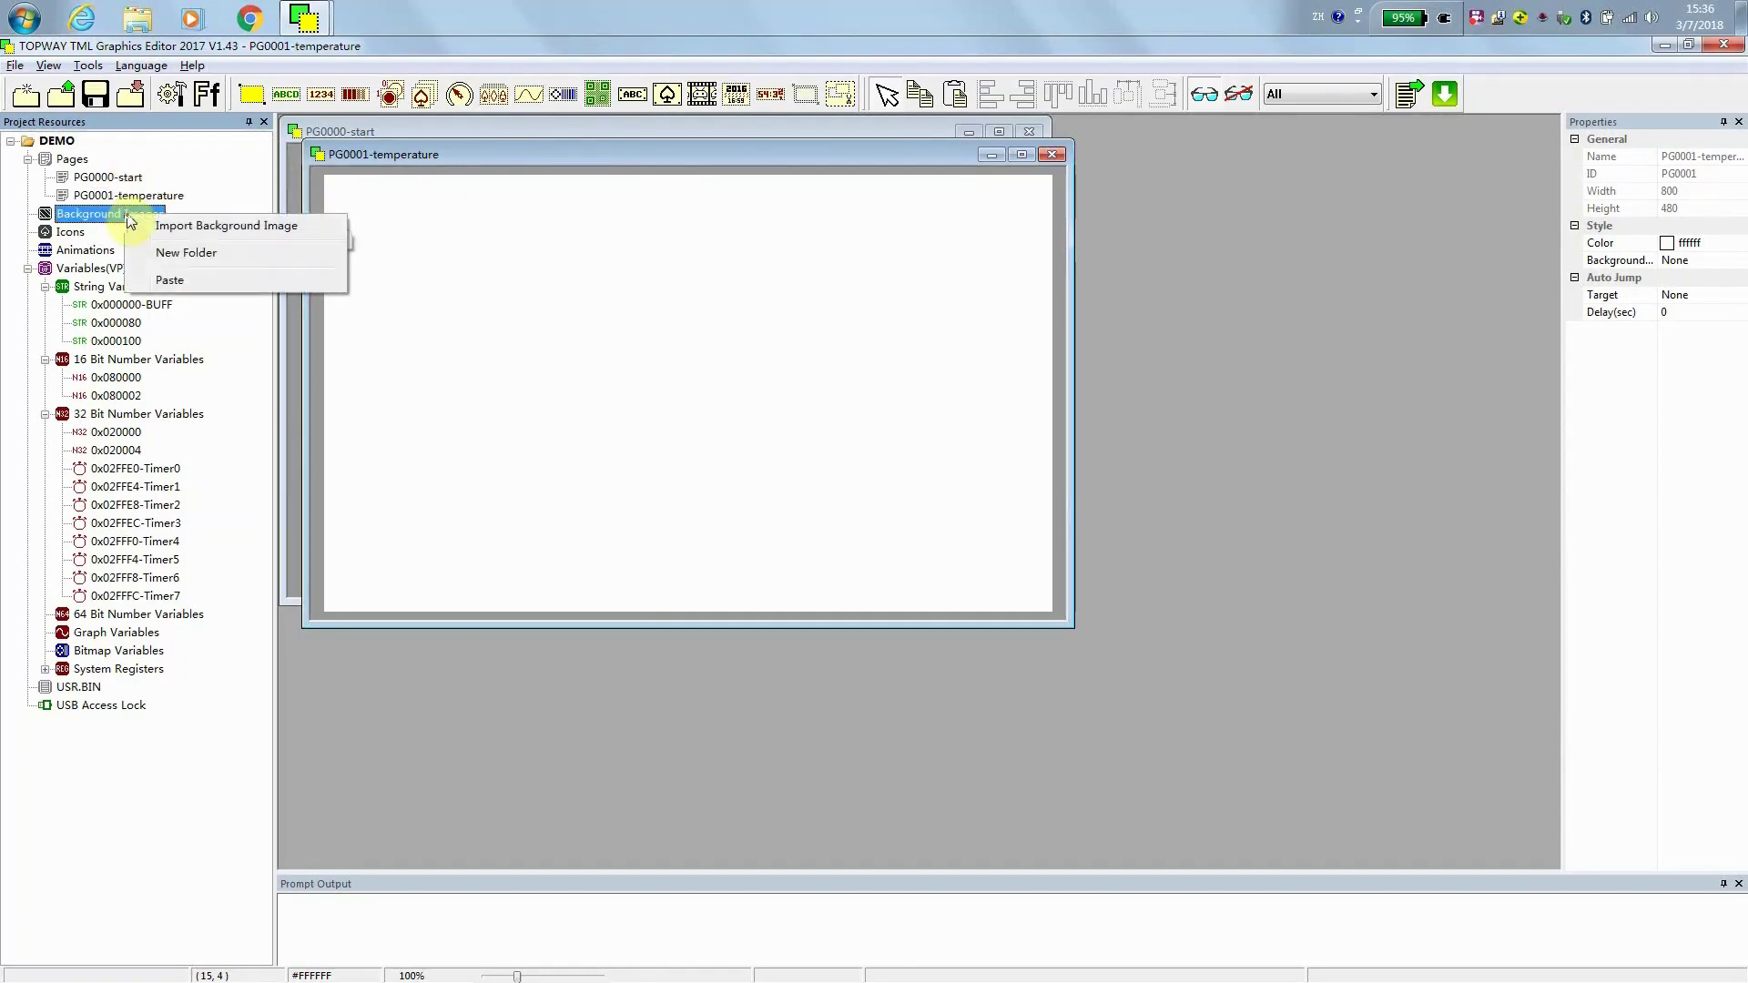
- Import the two artwork images, DP0000-logo only and DP0001-temp, as background images
left_click(185, 233)
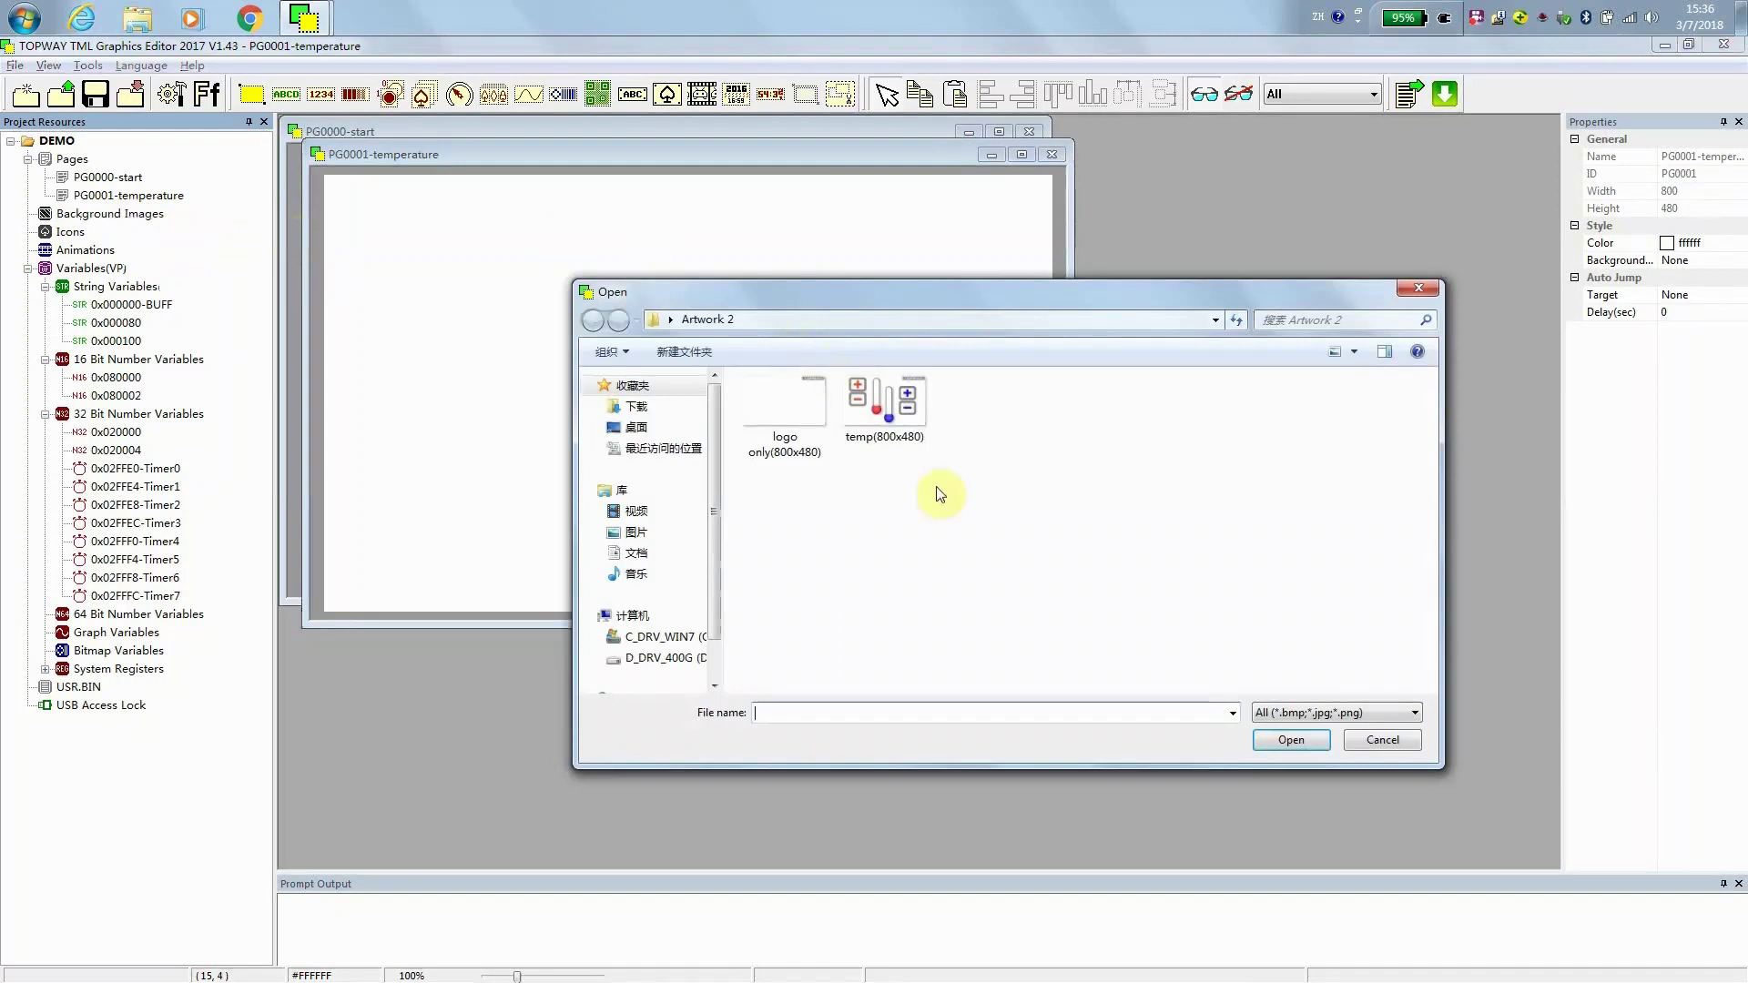
left_click_drag(879, 470, 718, 397)
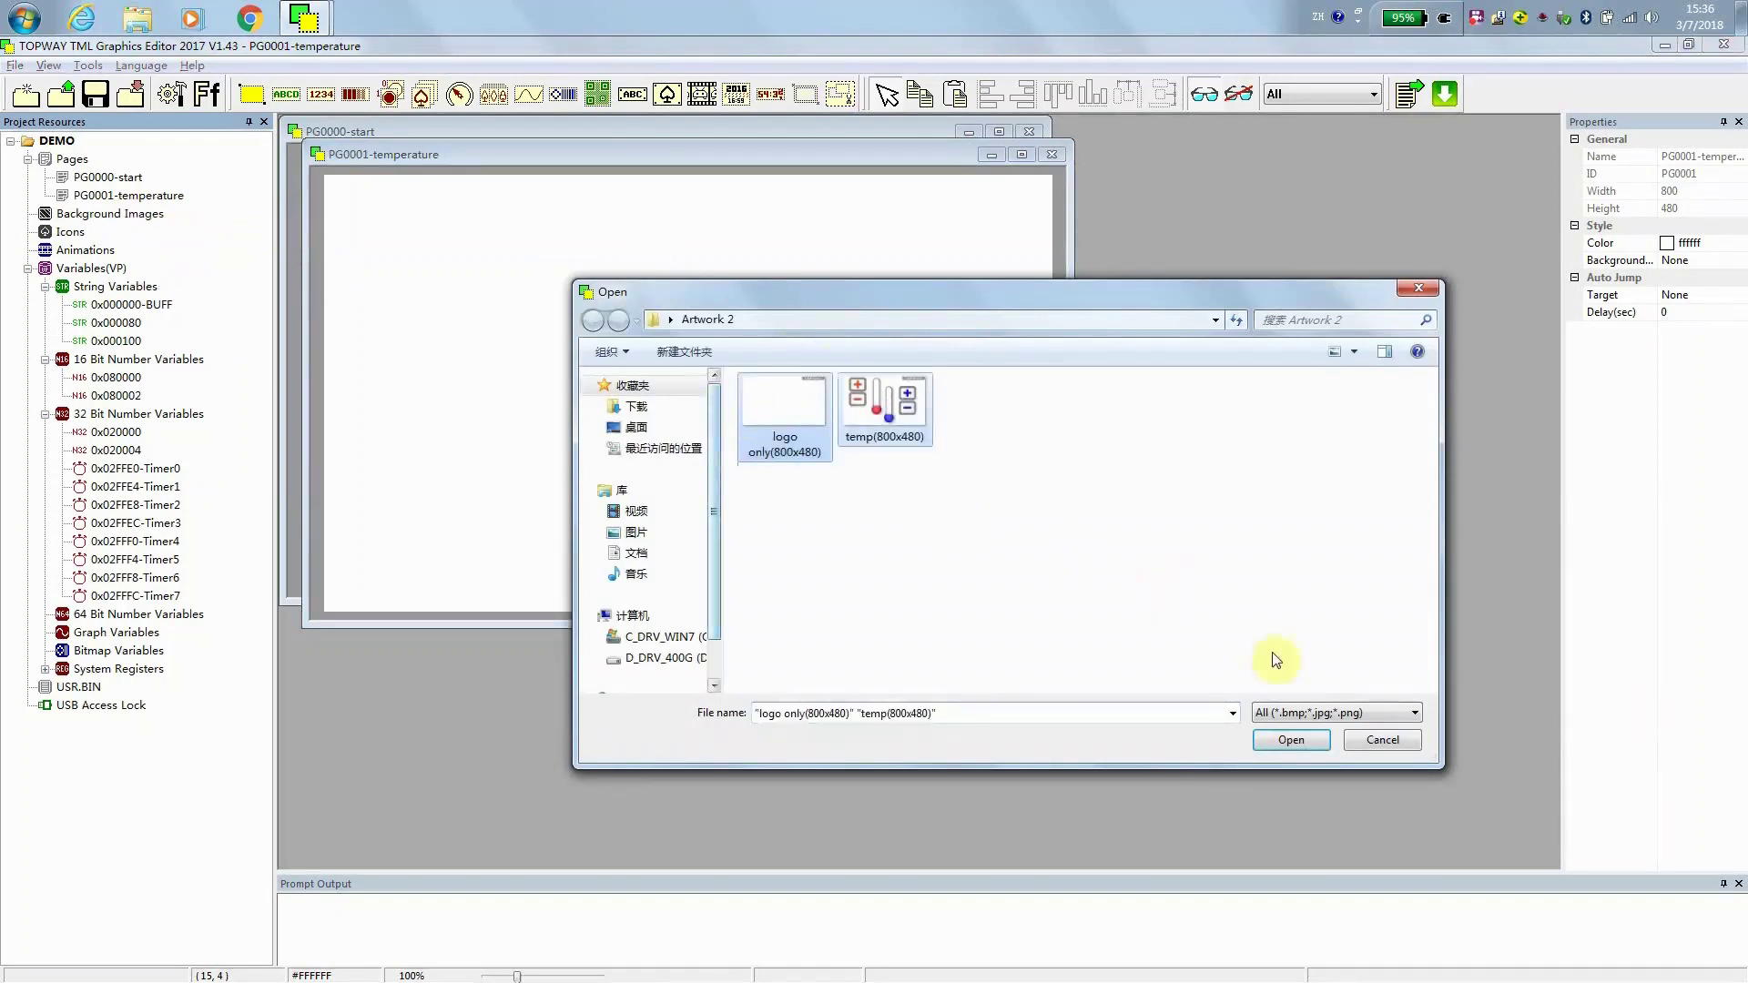
left_click(1296, 742)
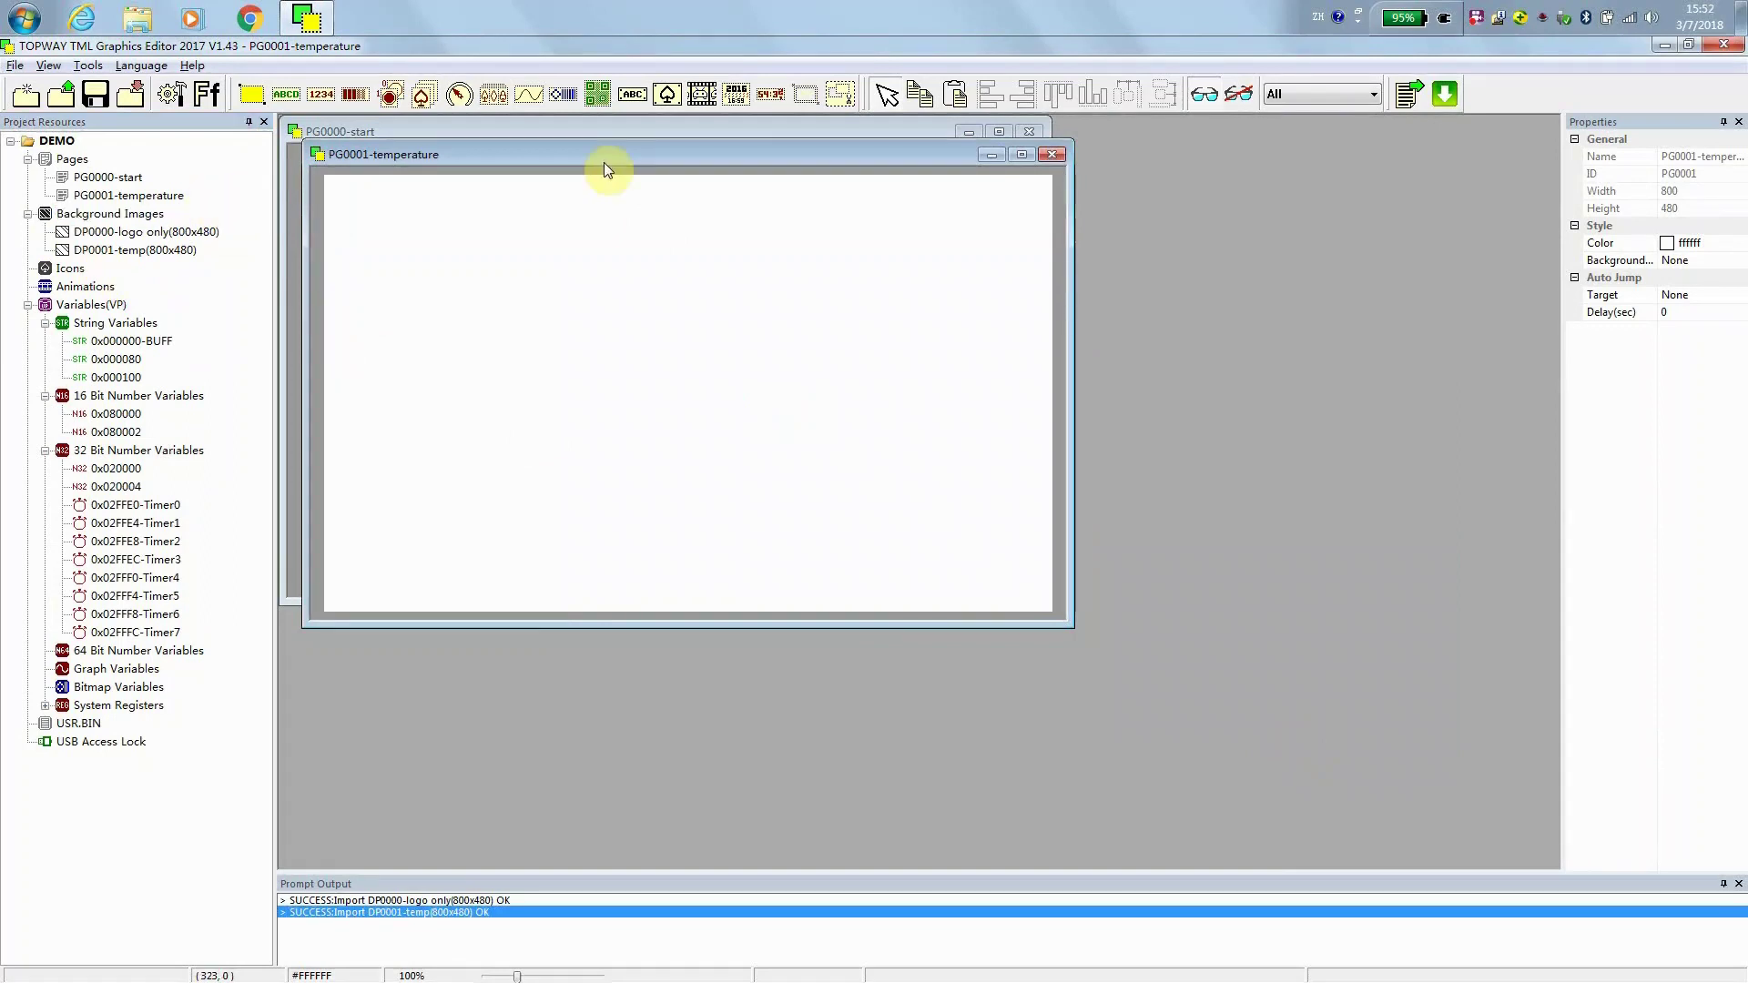
- Set the start page background to DP0000-logo only
left_click_drag(603, 162, 834, 331)
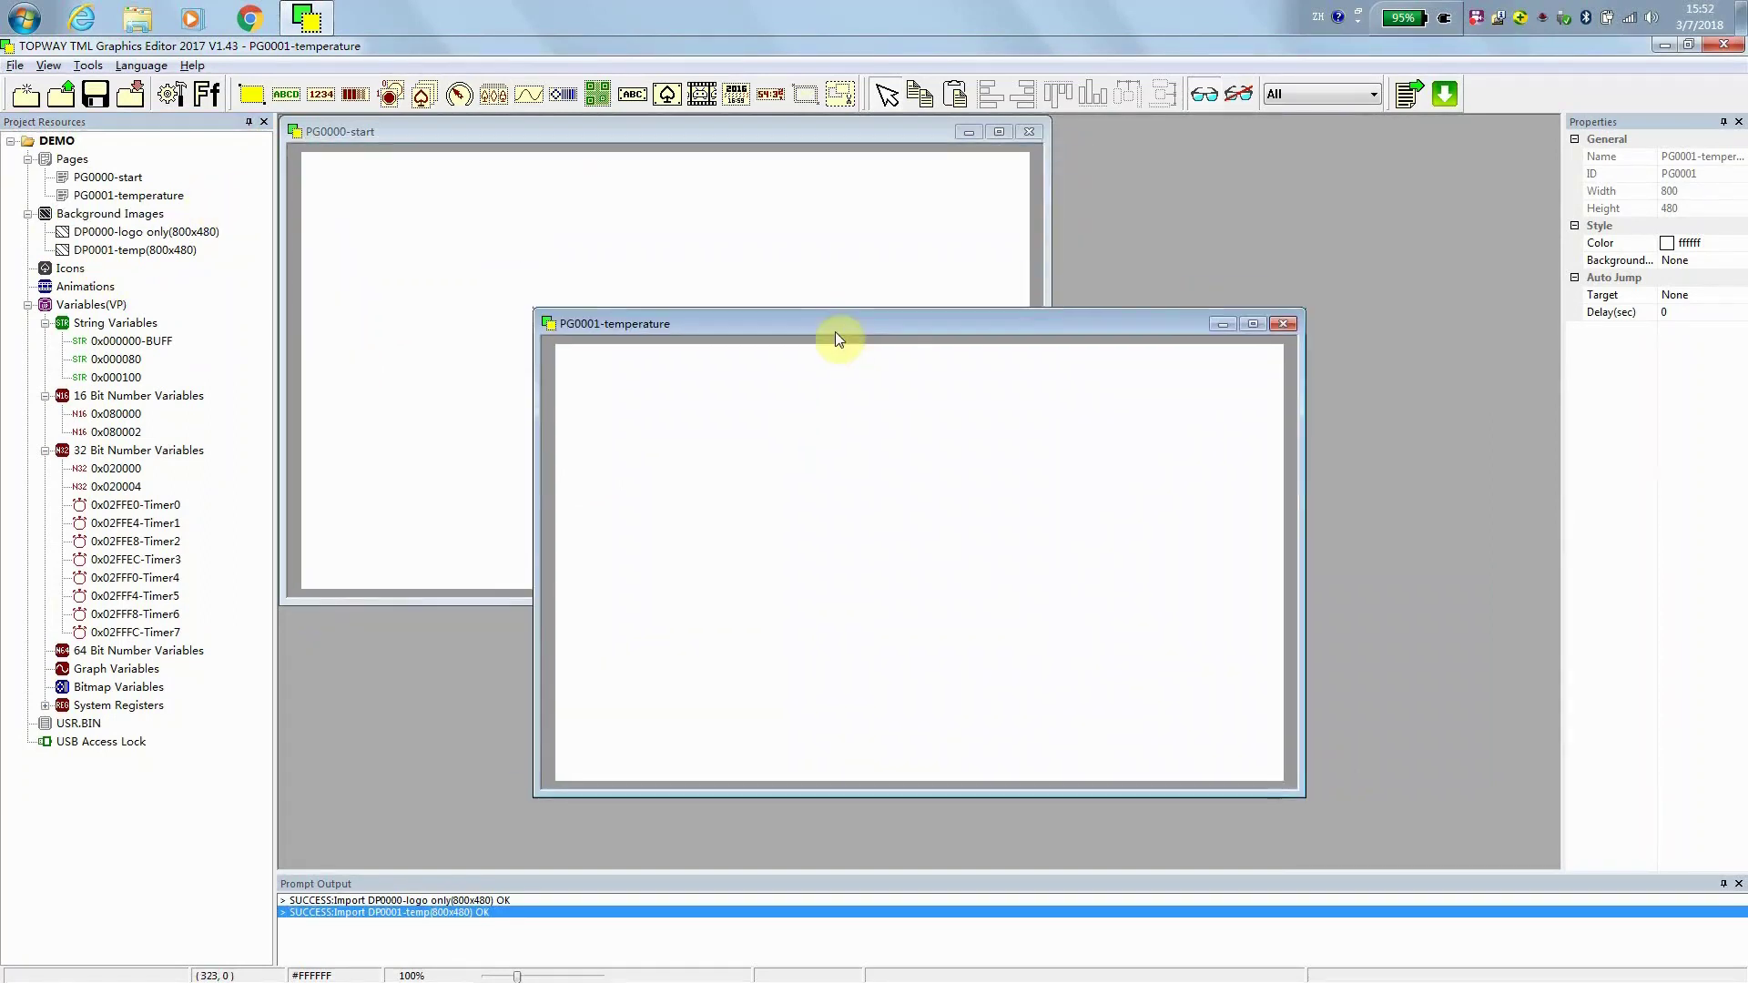
left_click(719, 140)
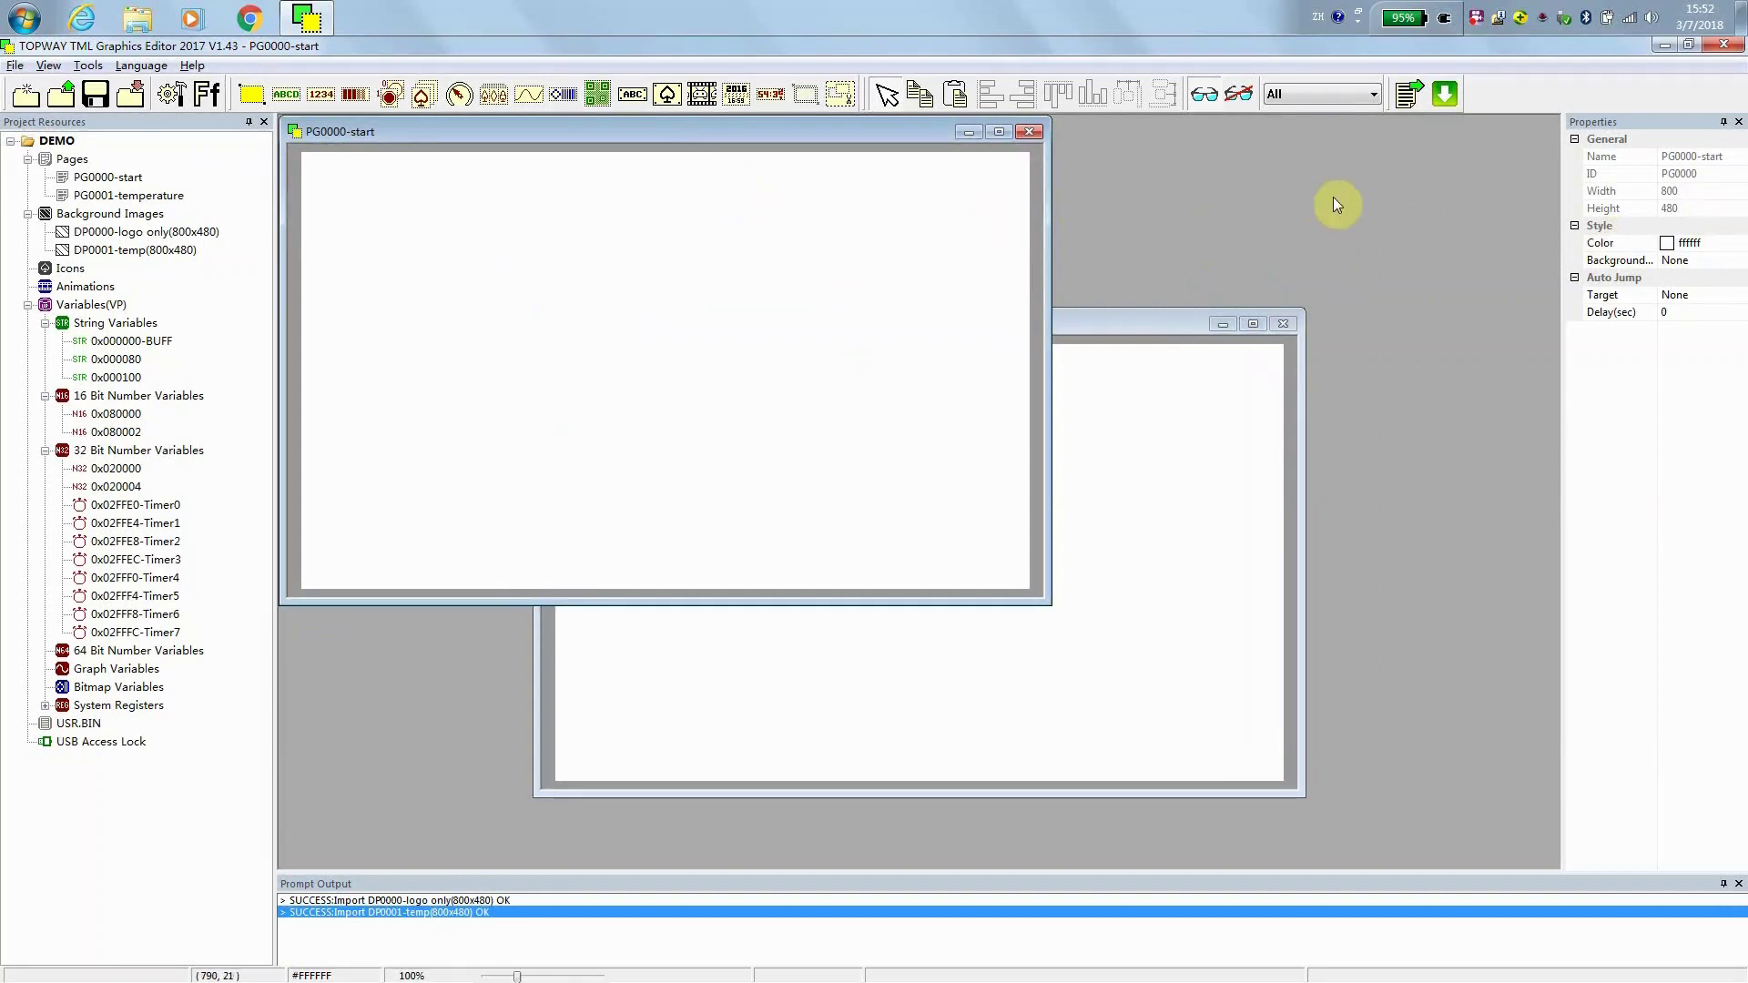
left_click(1702, 261)
left_click(1740, 261)
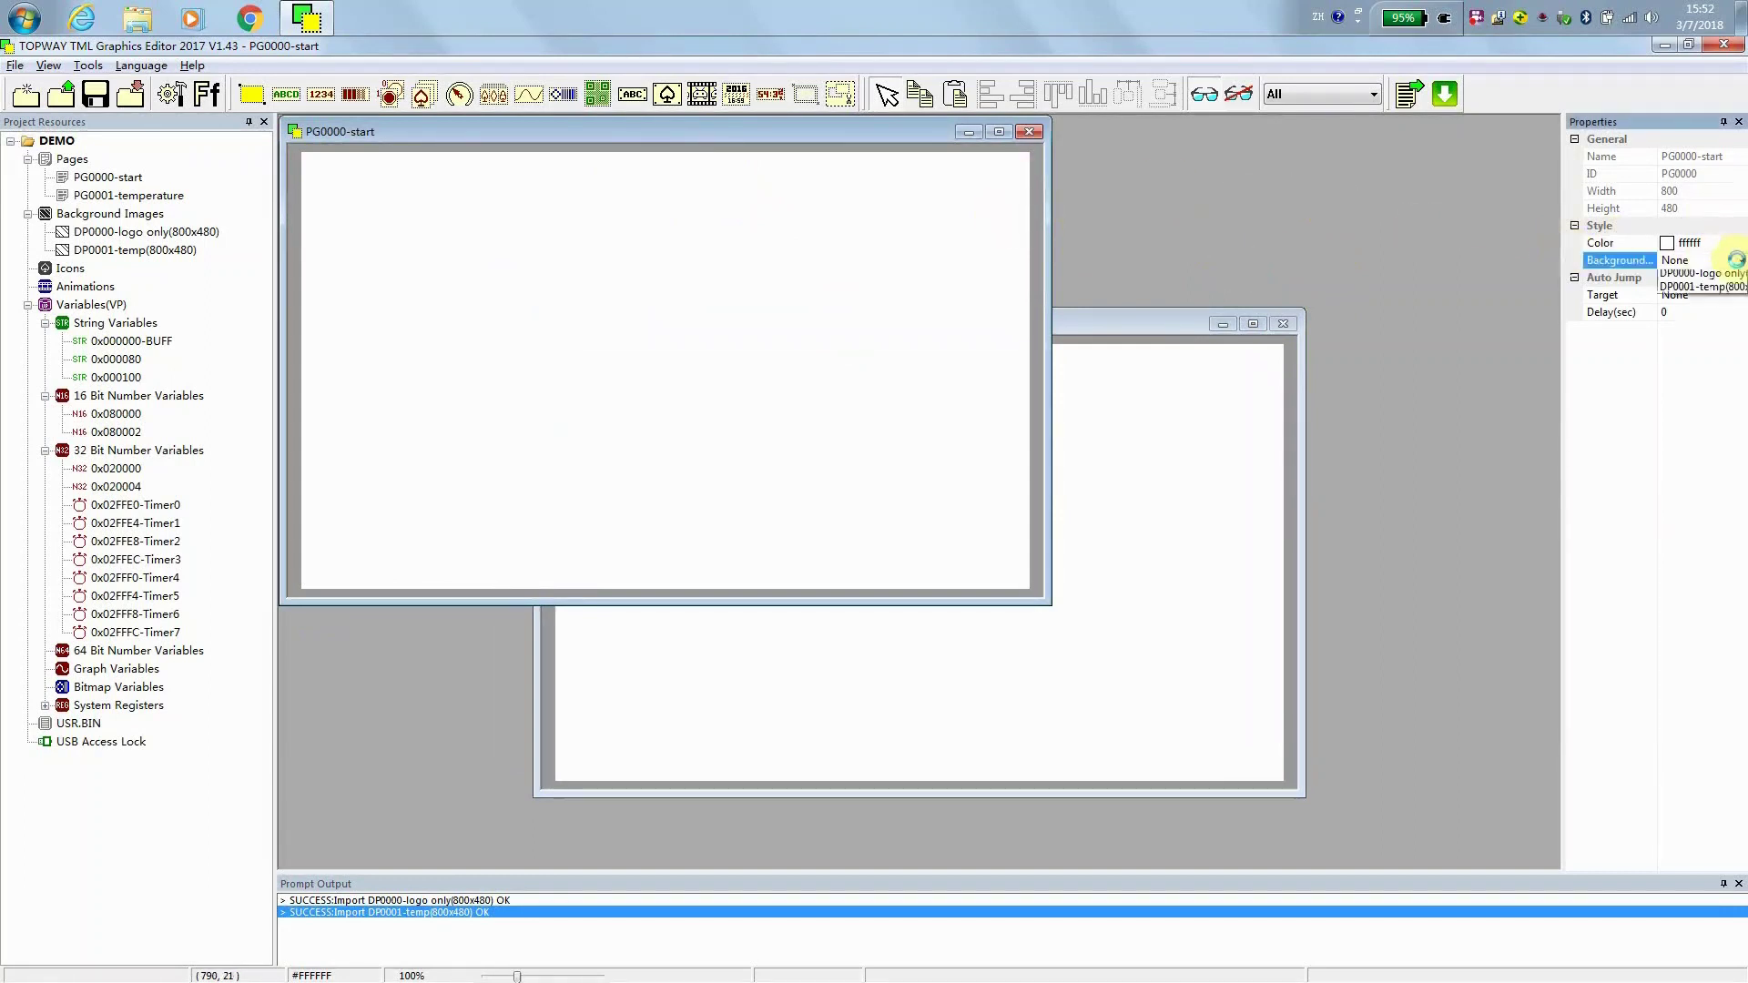
left_click(1734, 296)
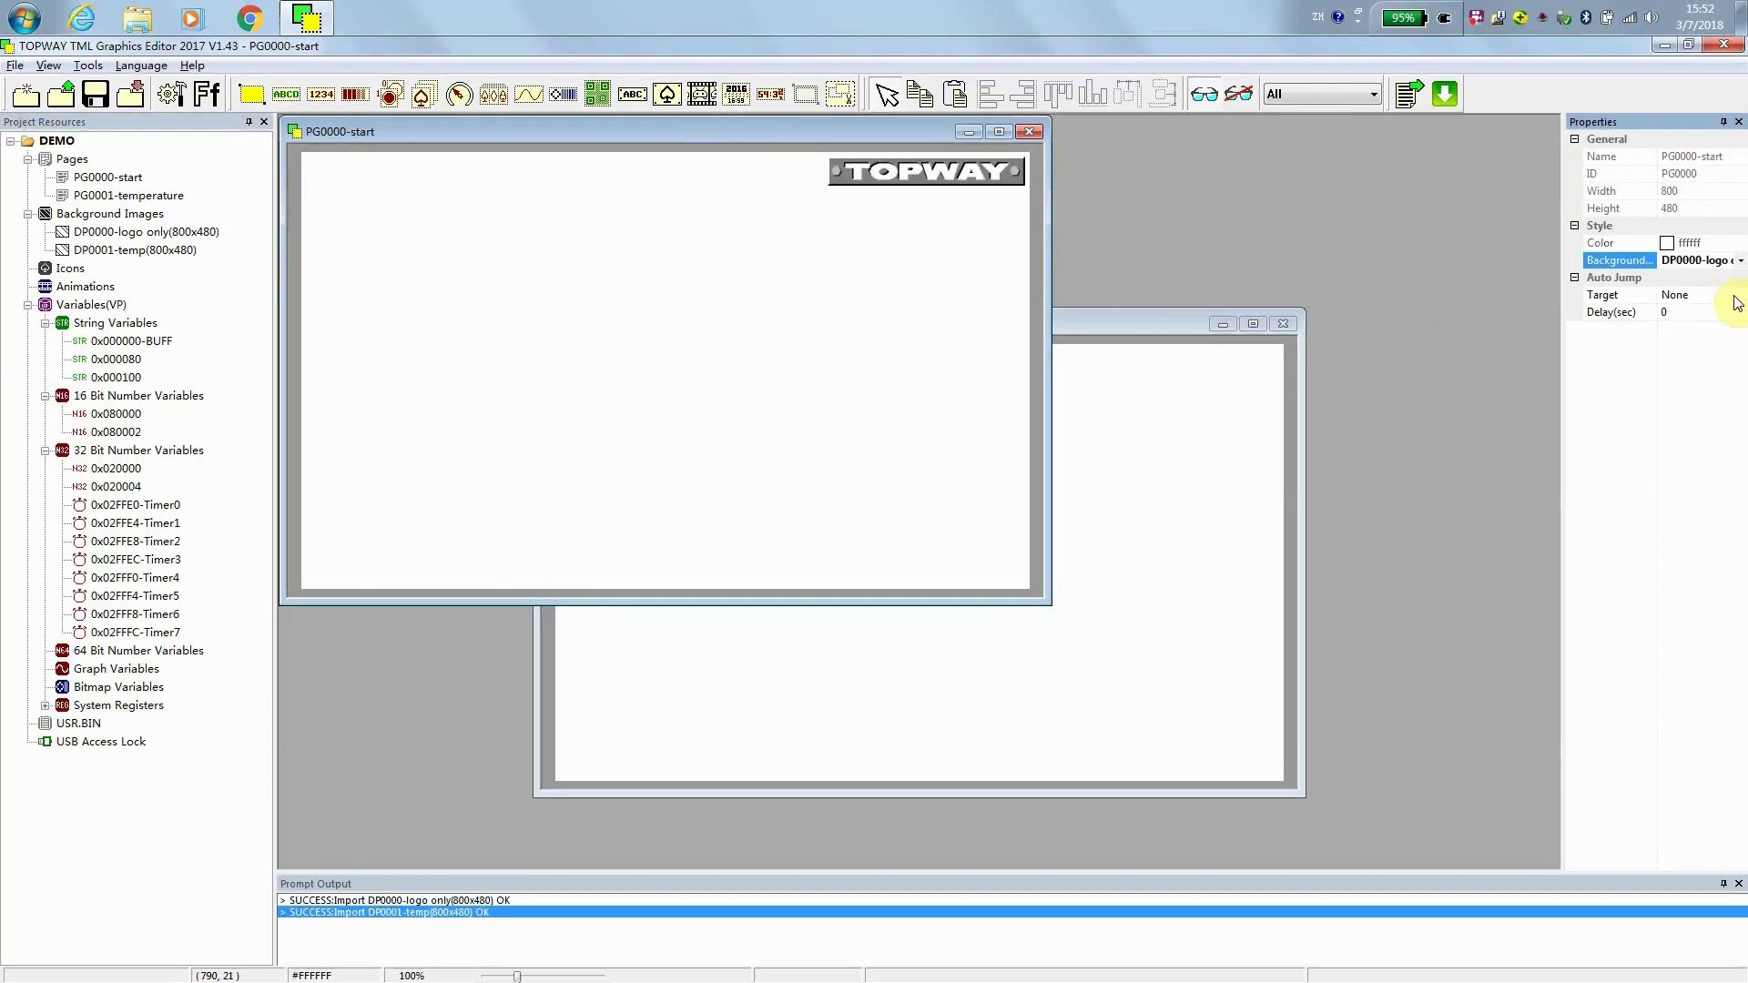
- Set the temperature page background to the DP0001-temp thermometer image
left_click(1162, 330)
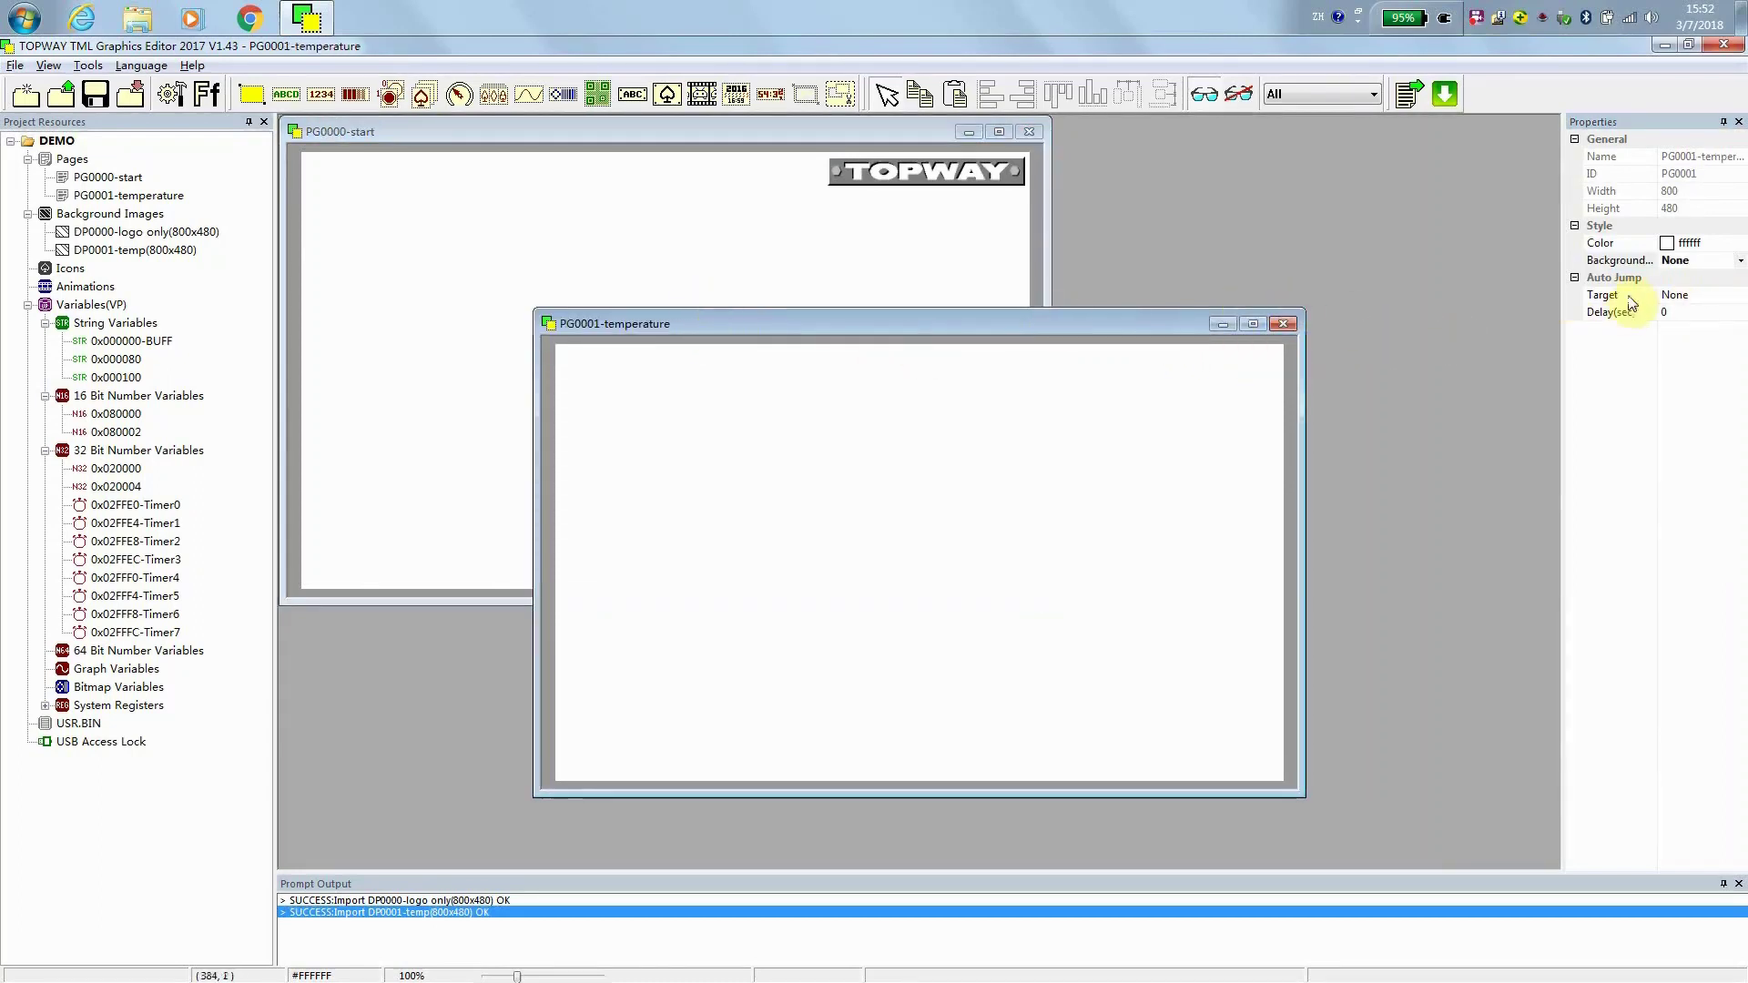
left_click(1739, 261)
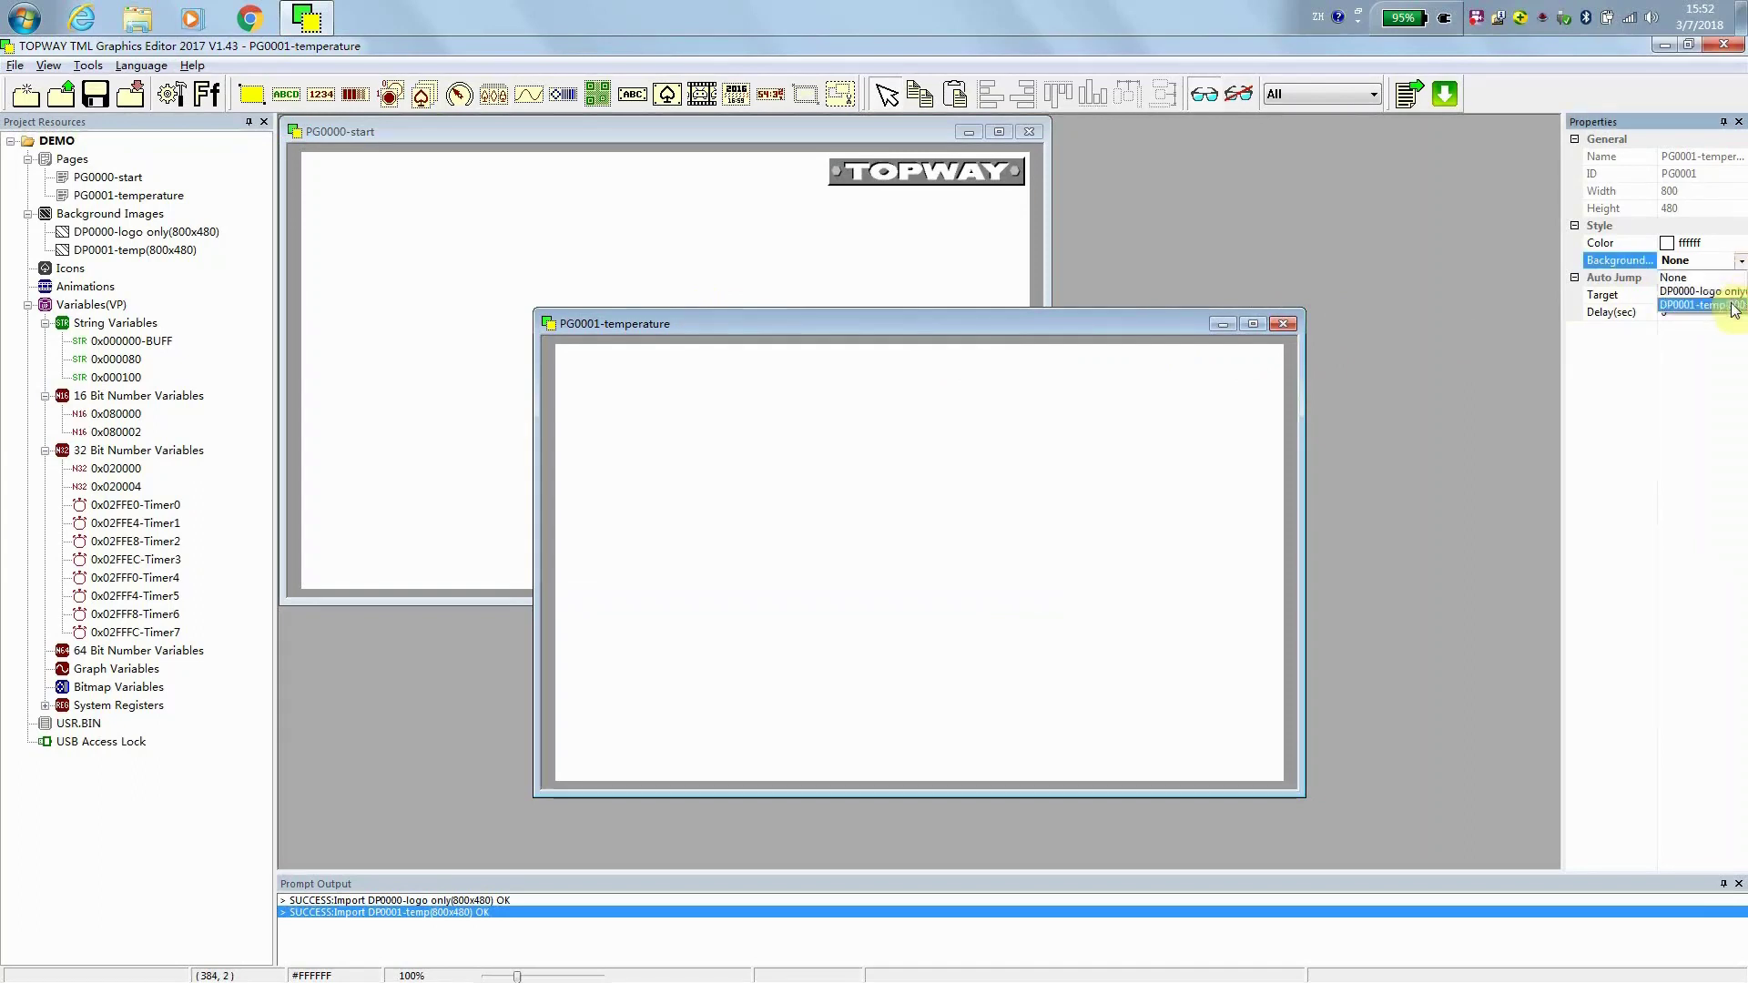
left_click(1732, 308)
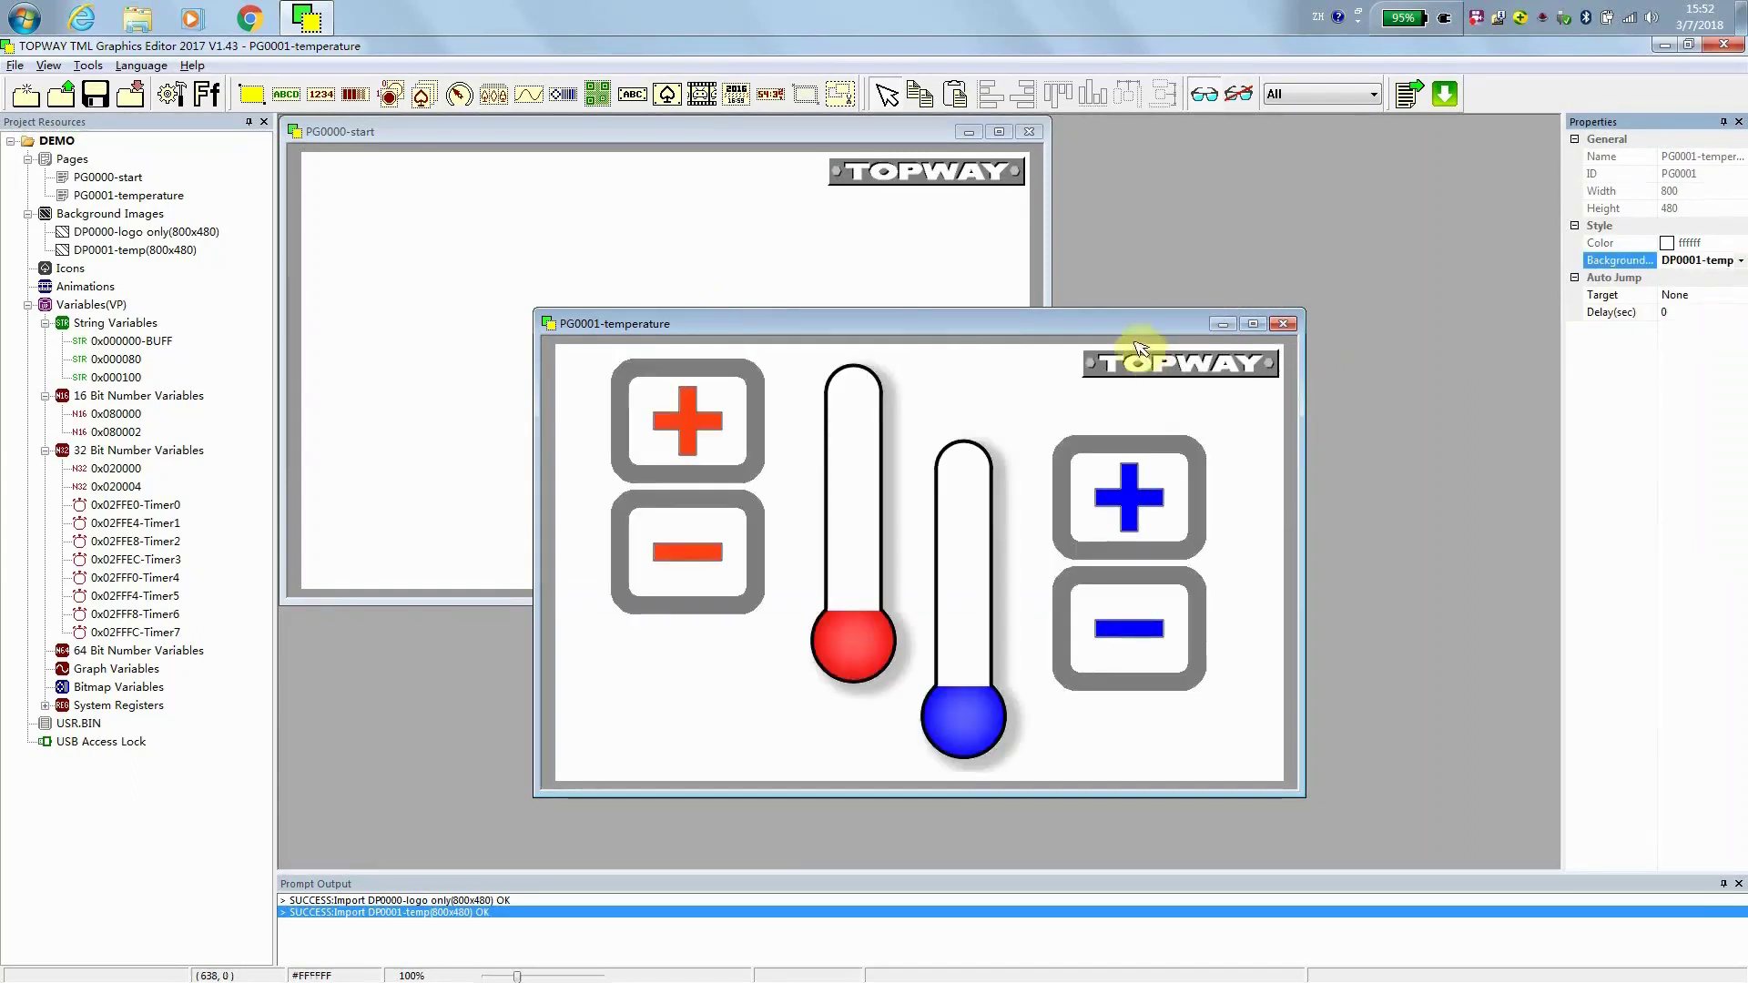
left_click_drag(1169, 326, 1304, 325)
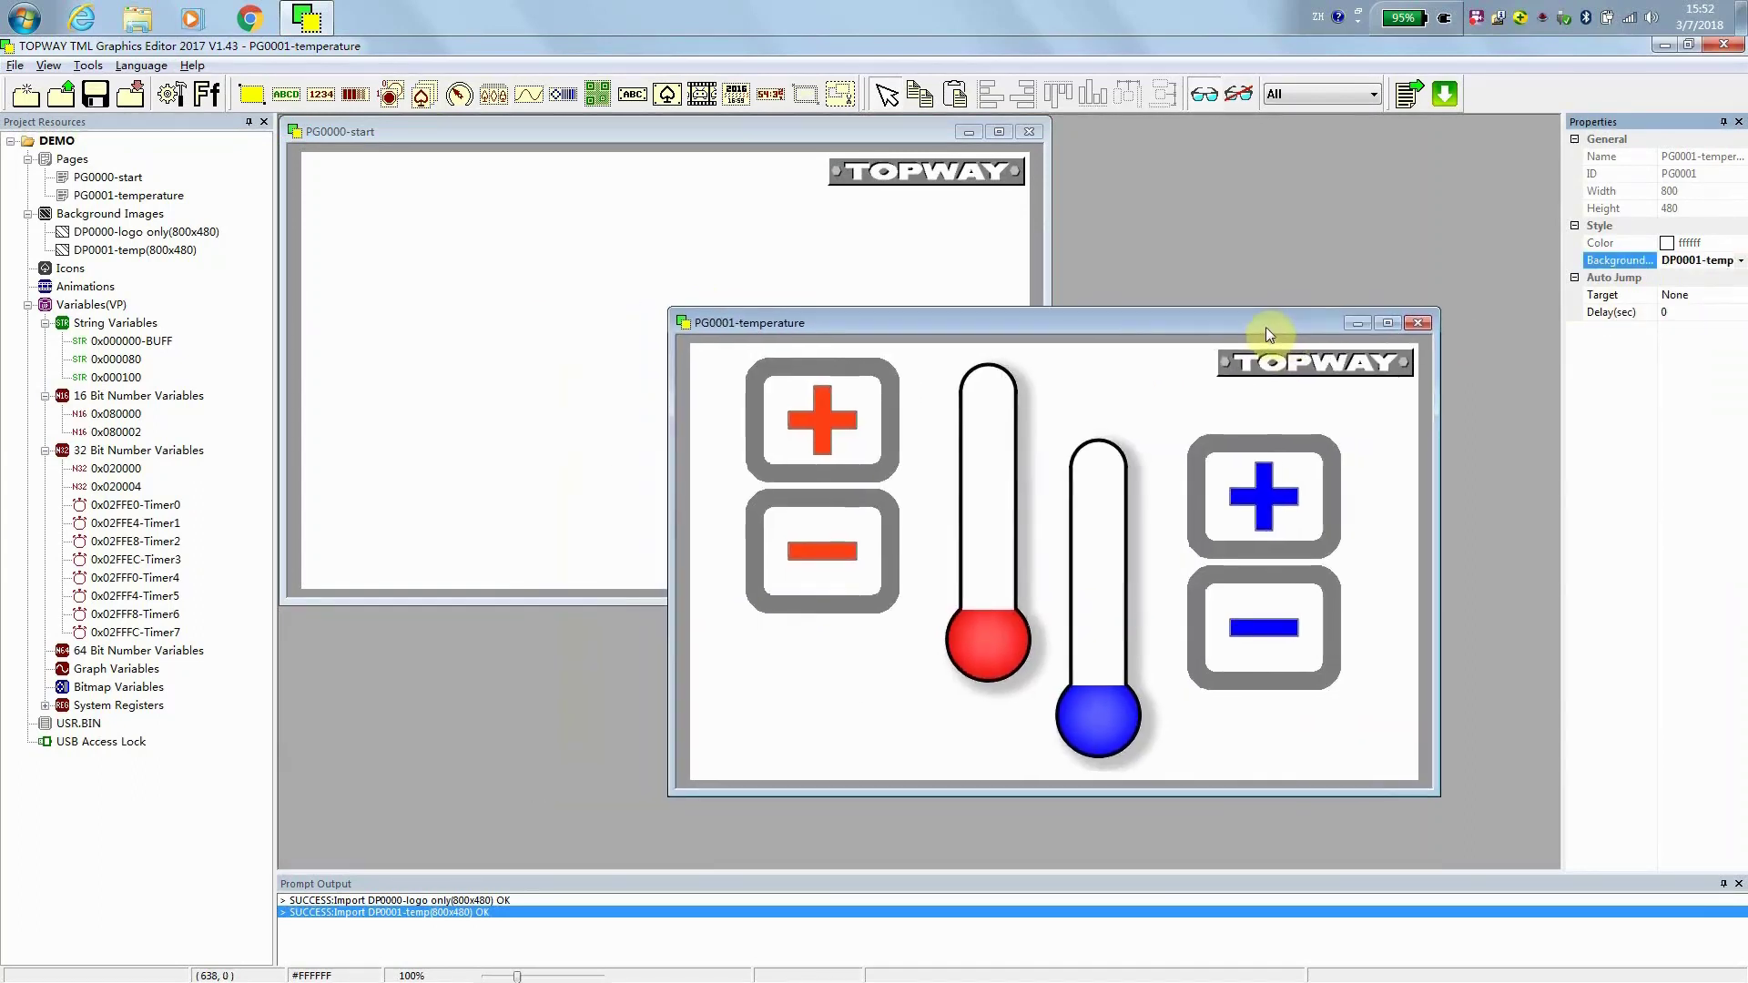
left_click(766, 131)
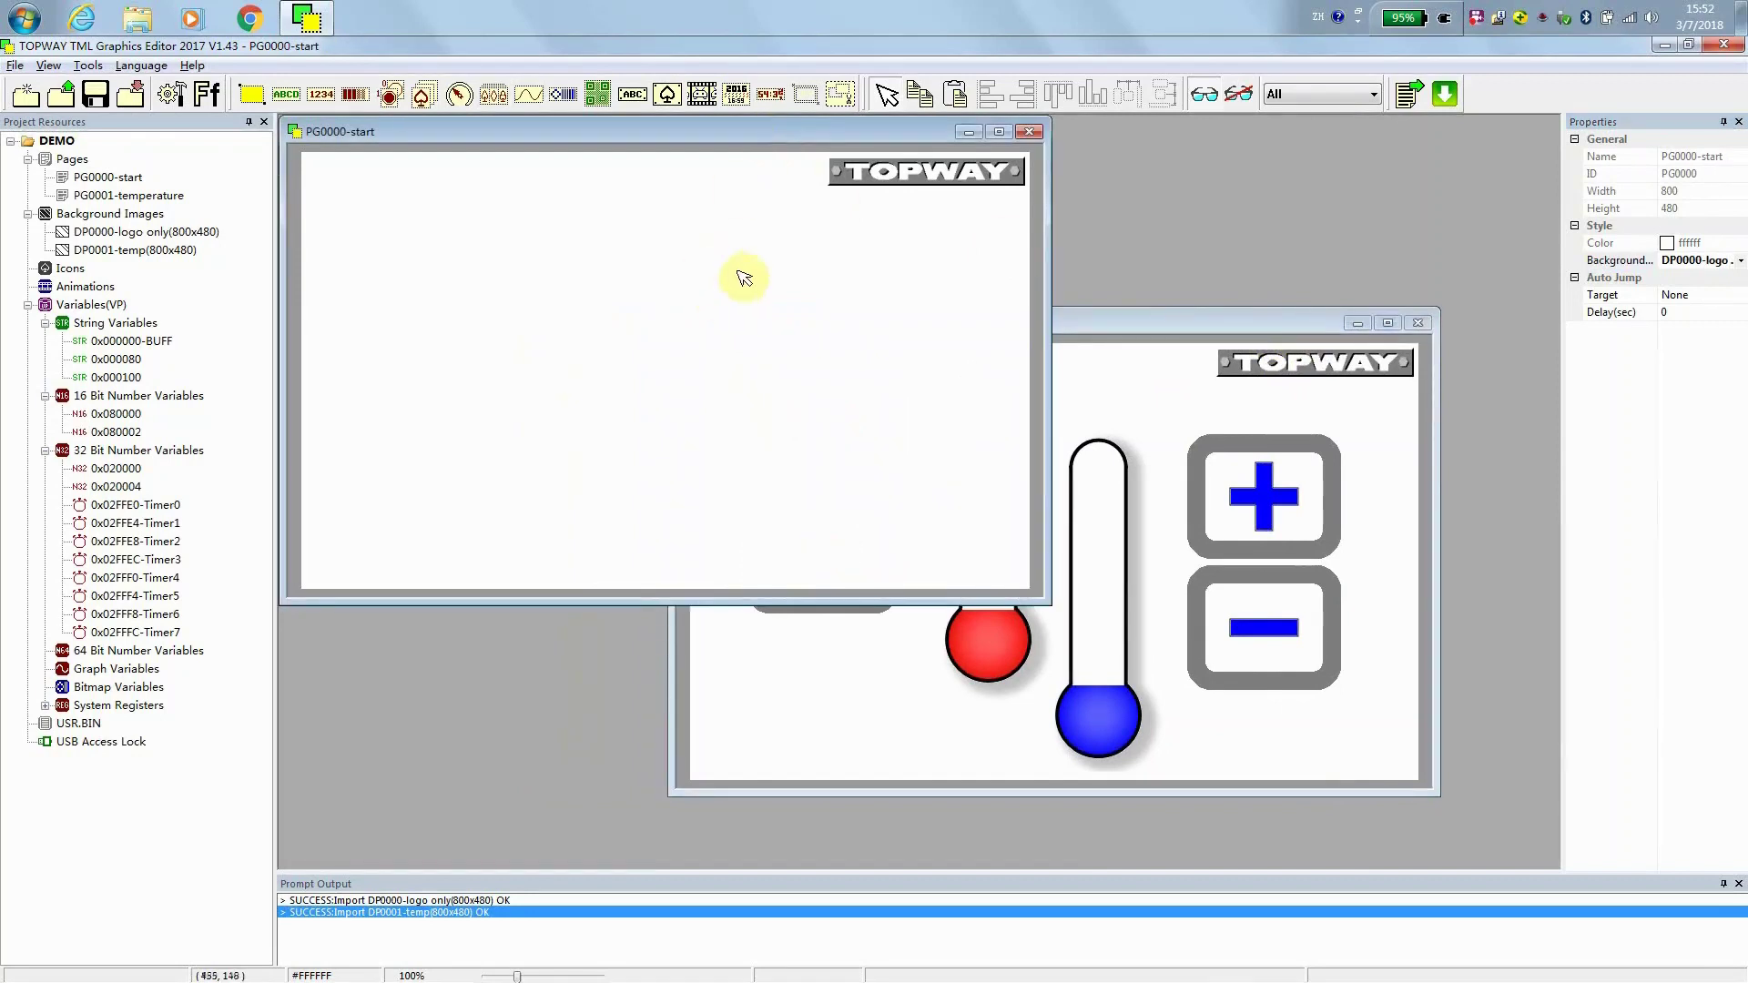
- Place a static string reading 'Hello world' near the centre of the start page
left_click(632, 93)
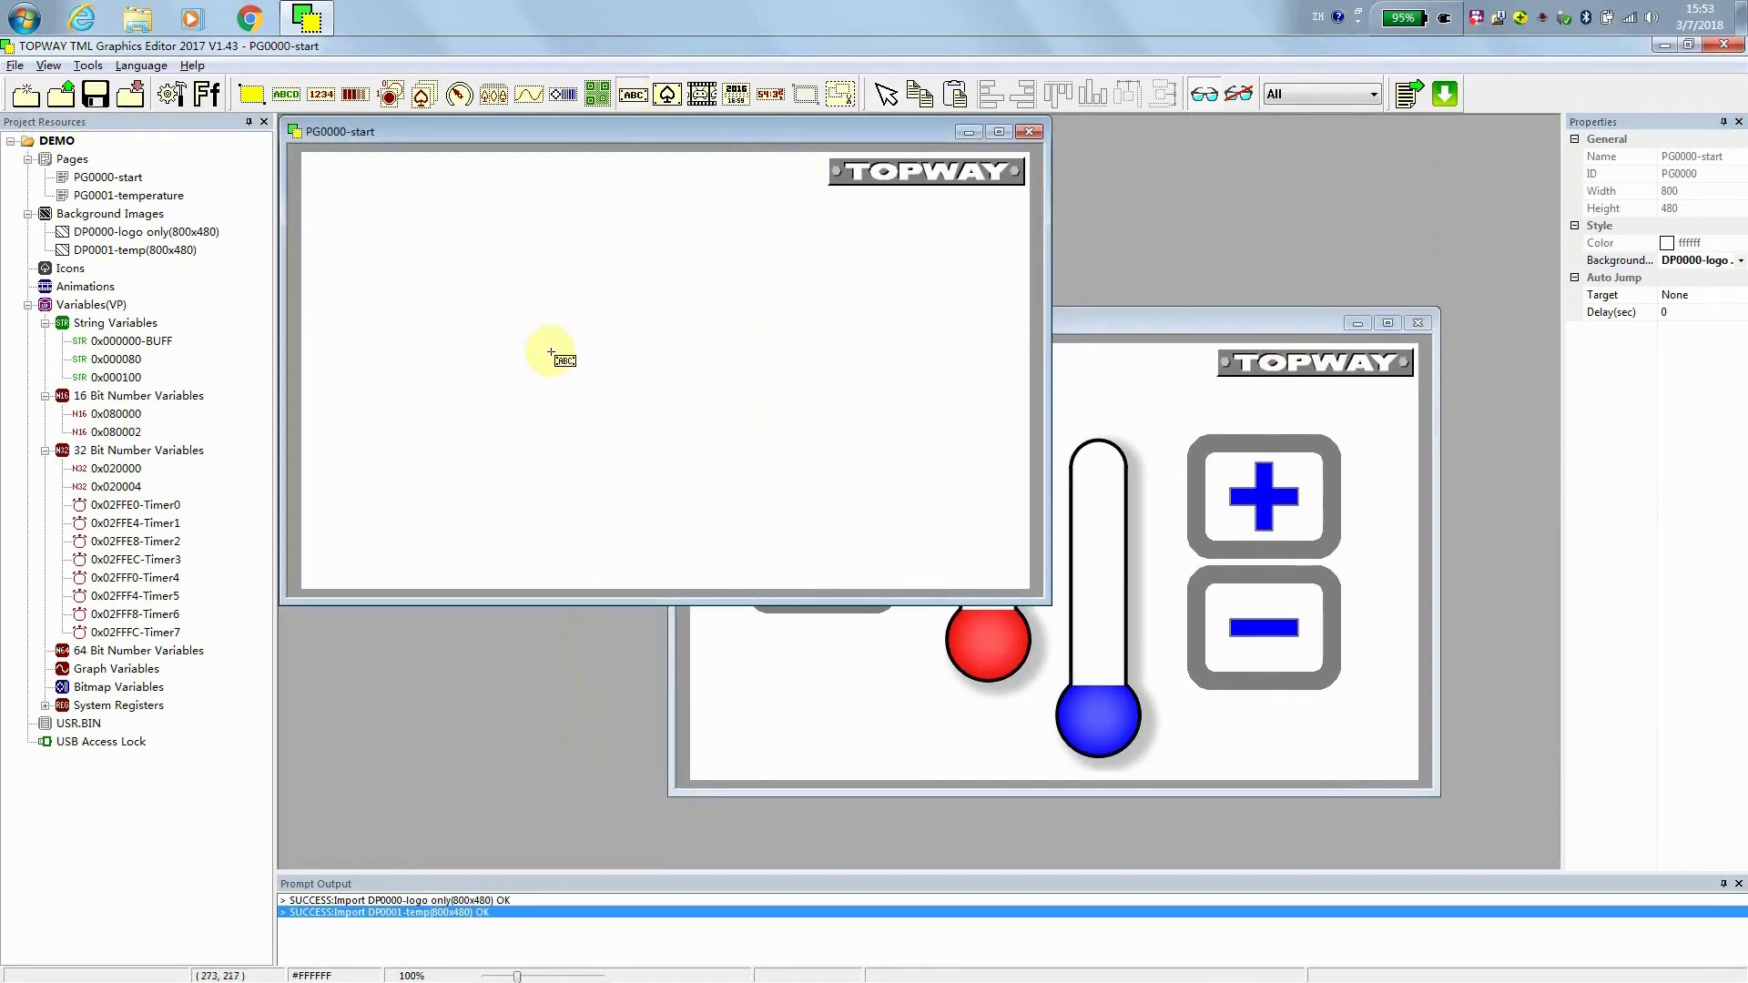
left_click_drag(551, 352, 863, 424)
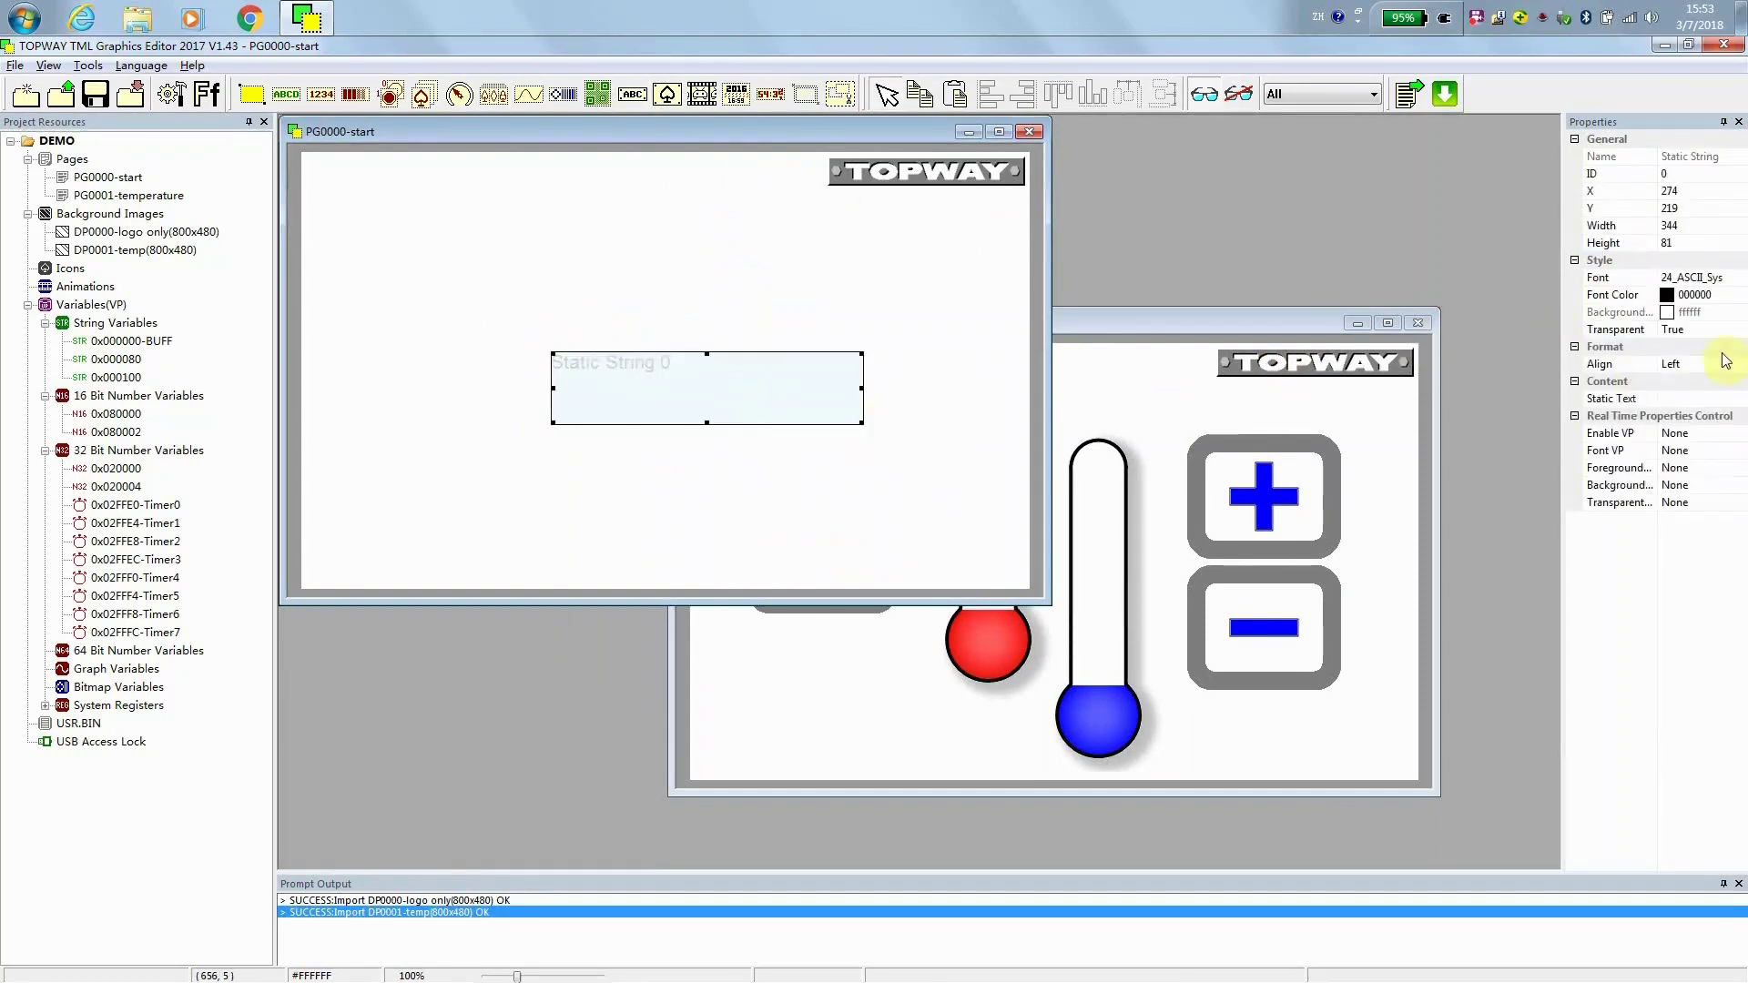
left_click(1693, 399)
type("Hello world")
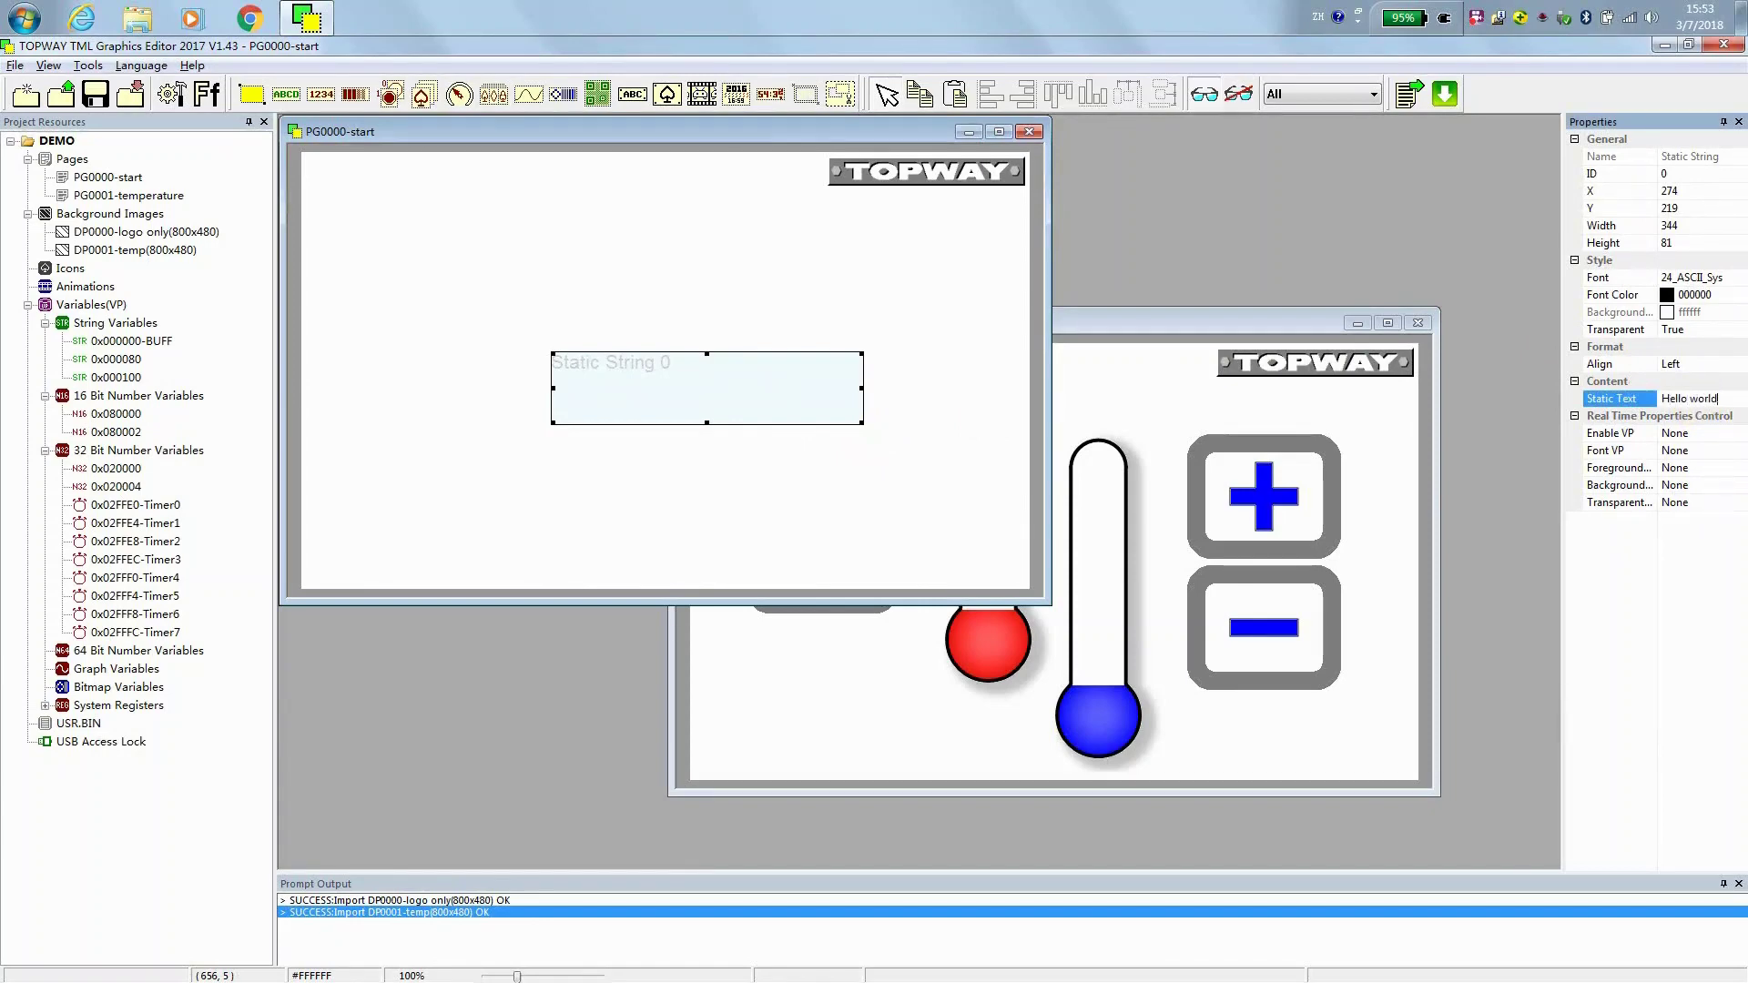
key("Return")
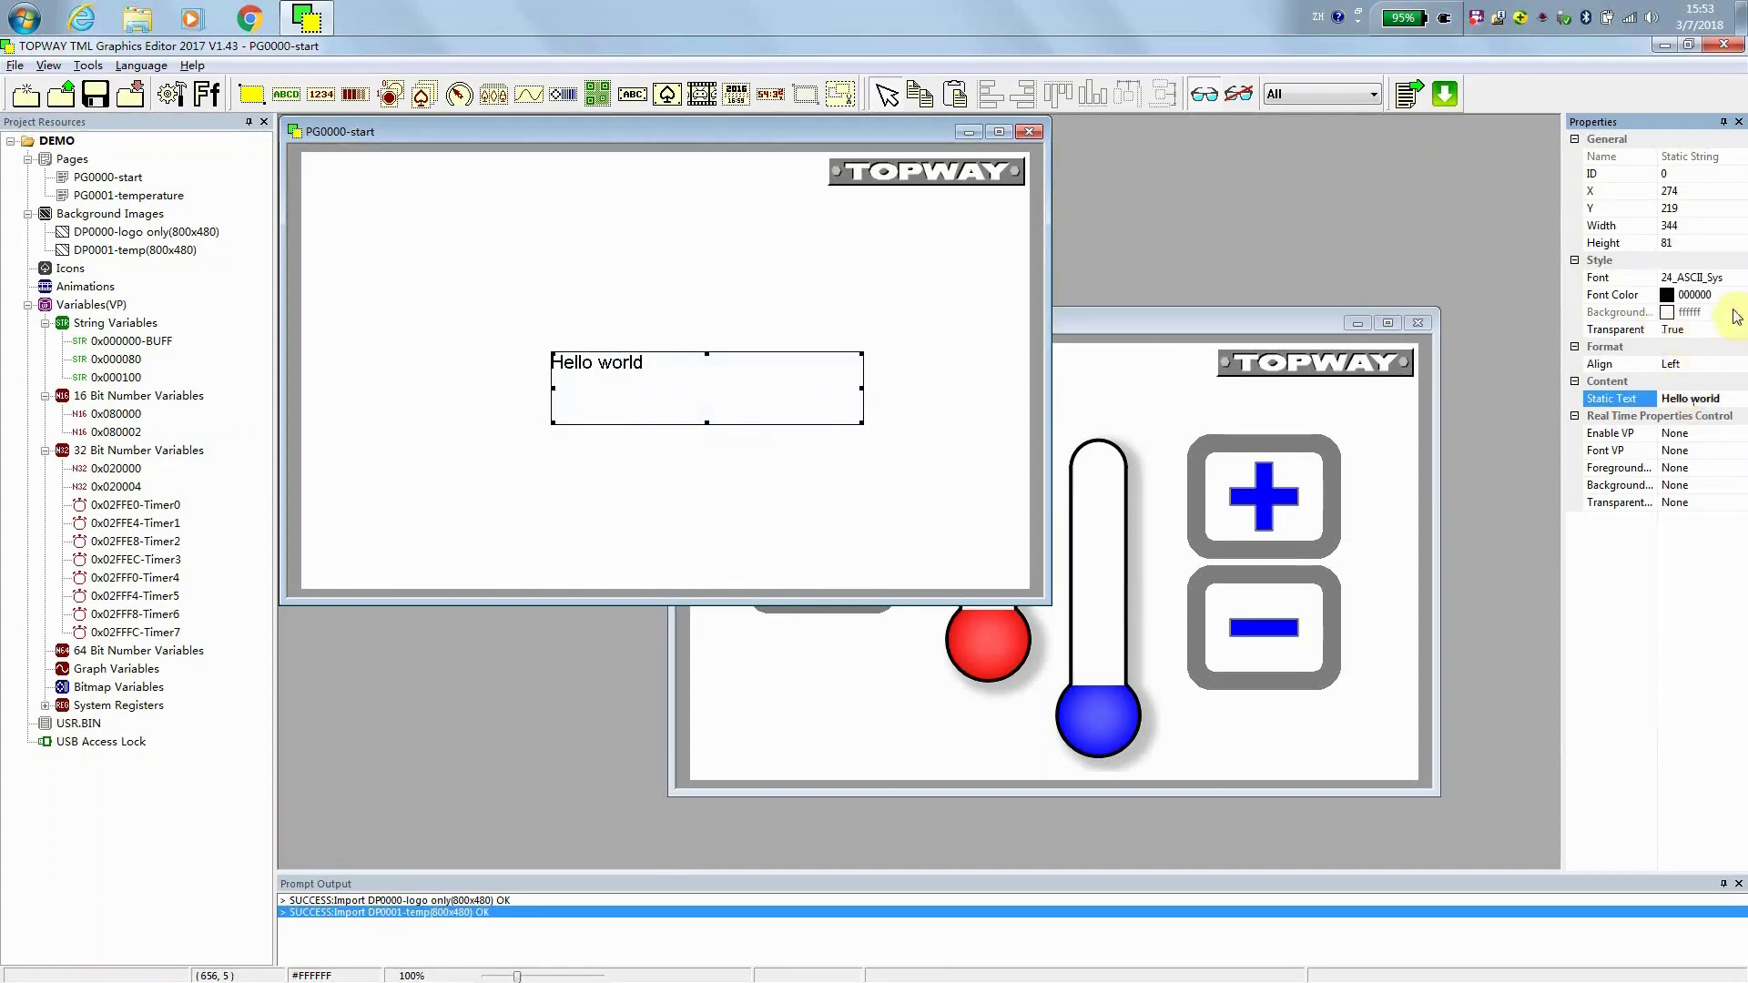
- Give the Hello world text the 32_ASCII_SysBold font, nudge it, and centre-align it
left_click(1742, 279)
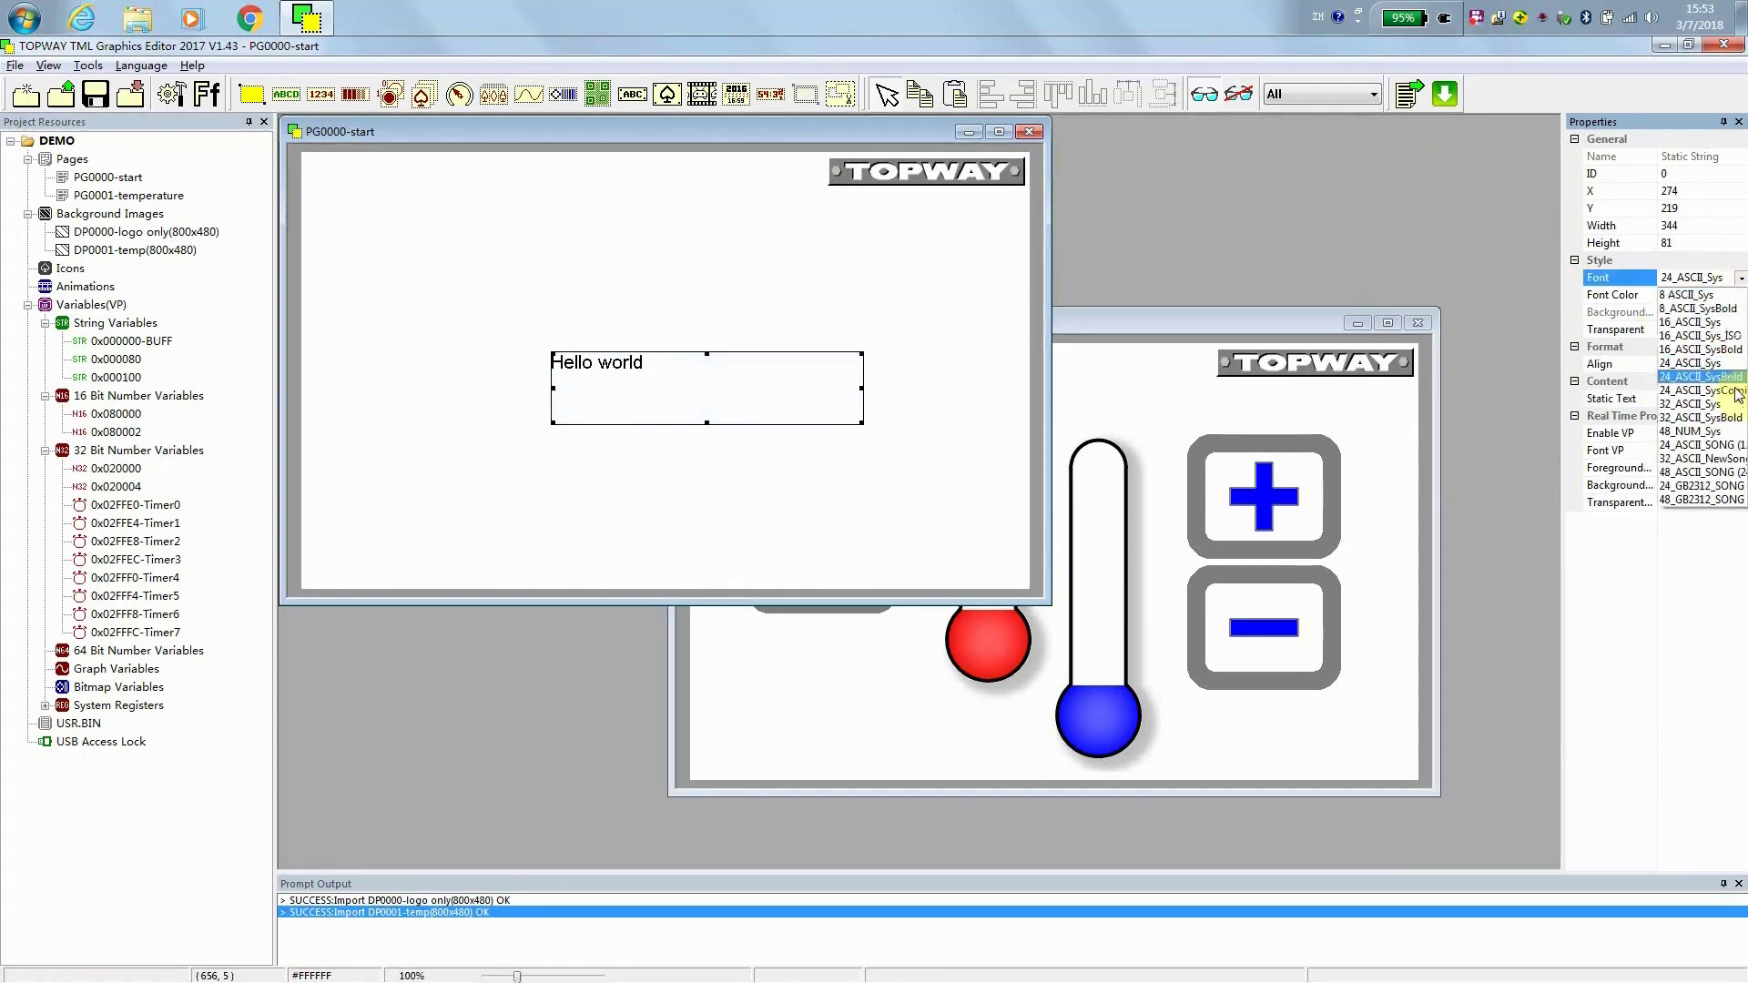
left_click(1730, 417)
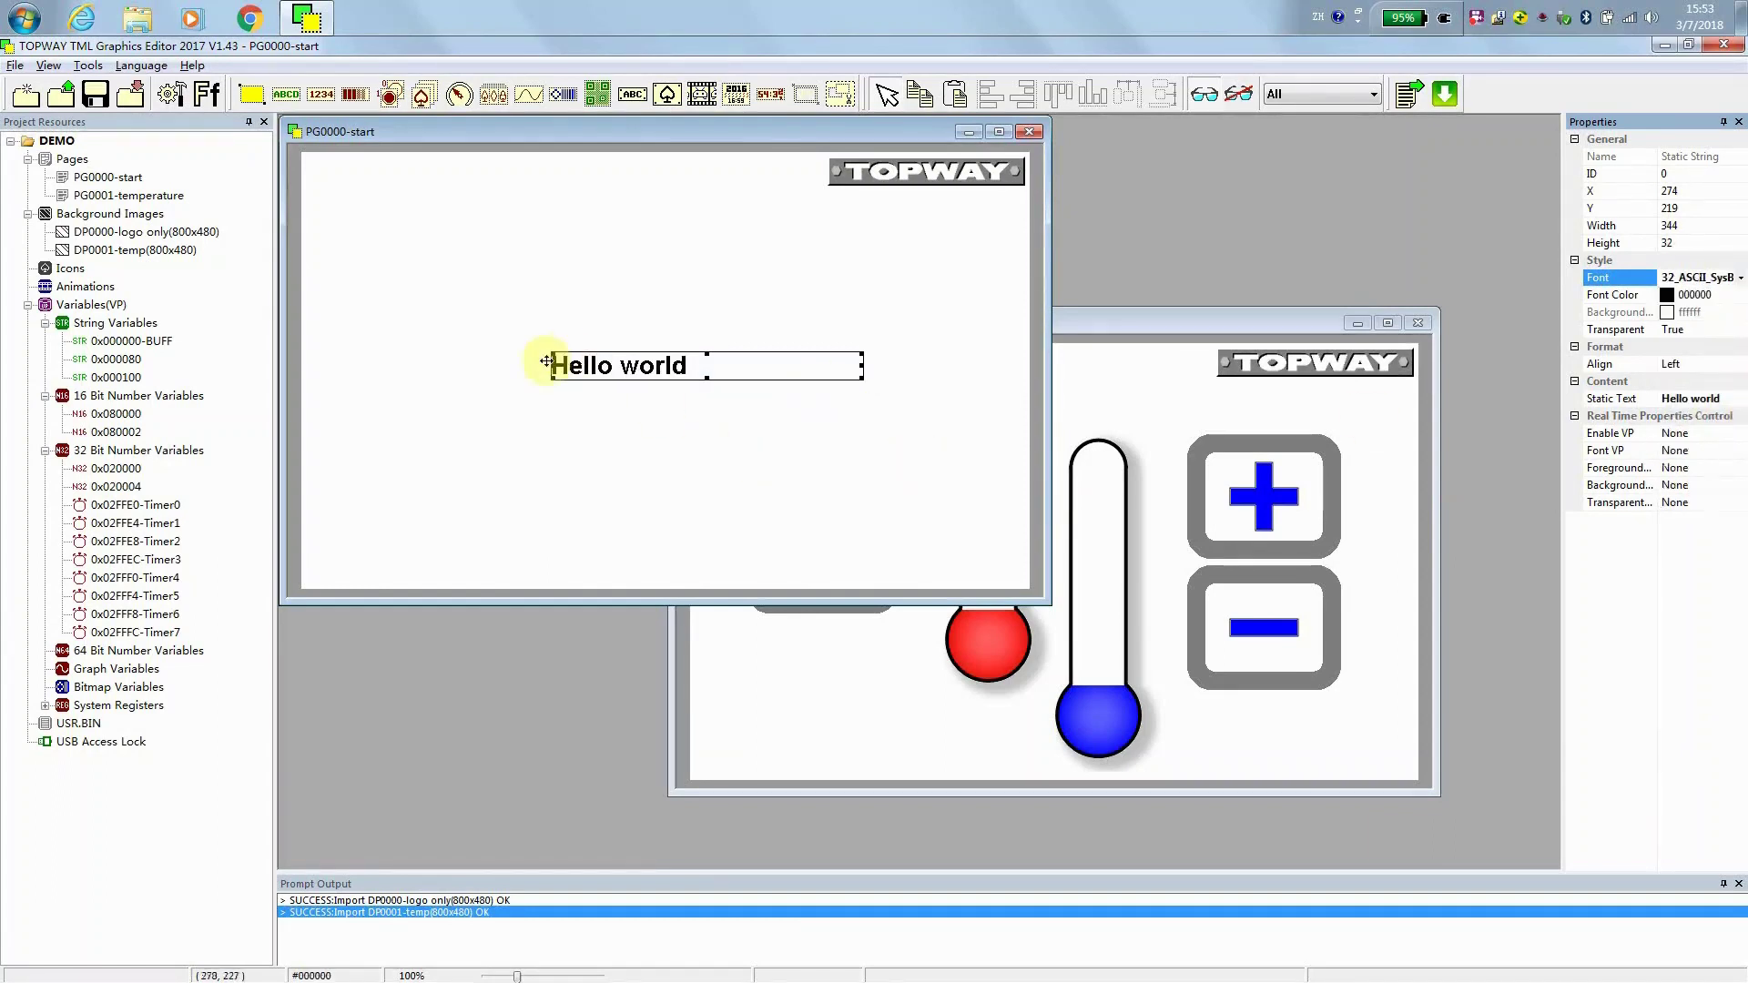
left_click(654, 370)
left_click_drag(654, 371, 637, 386)
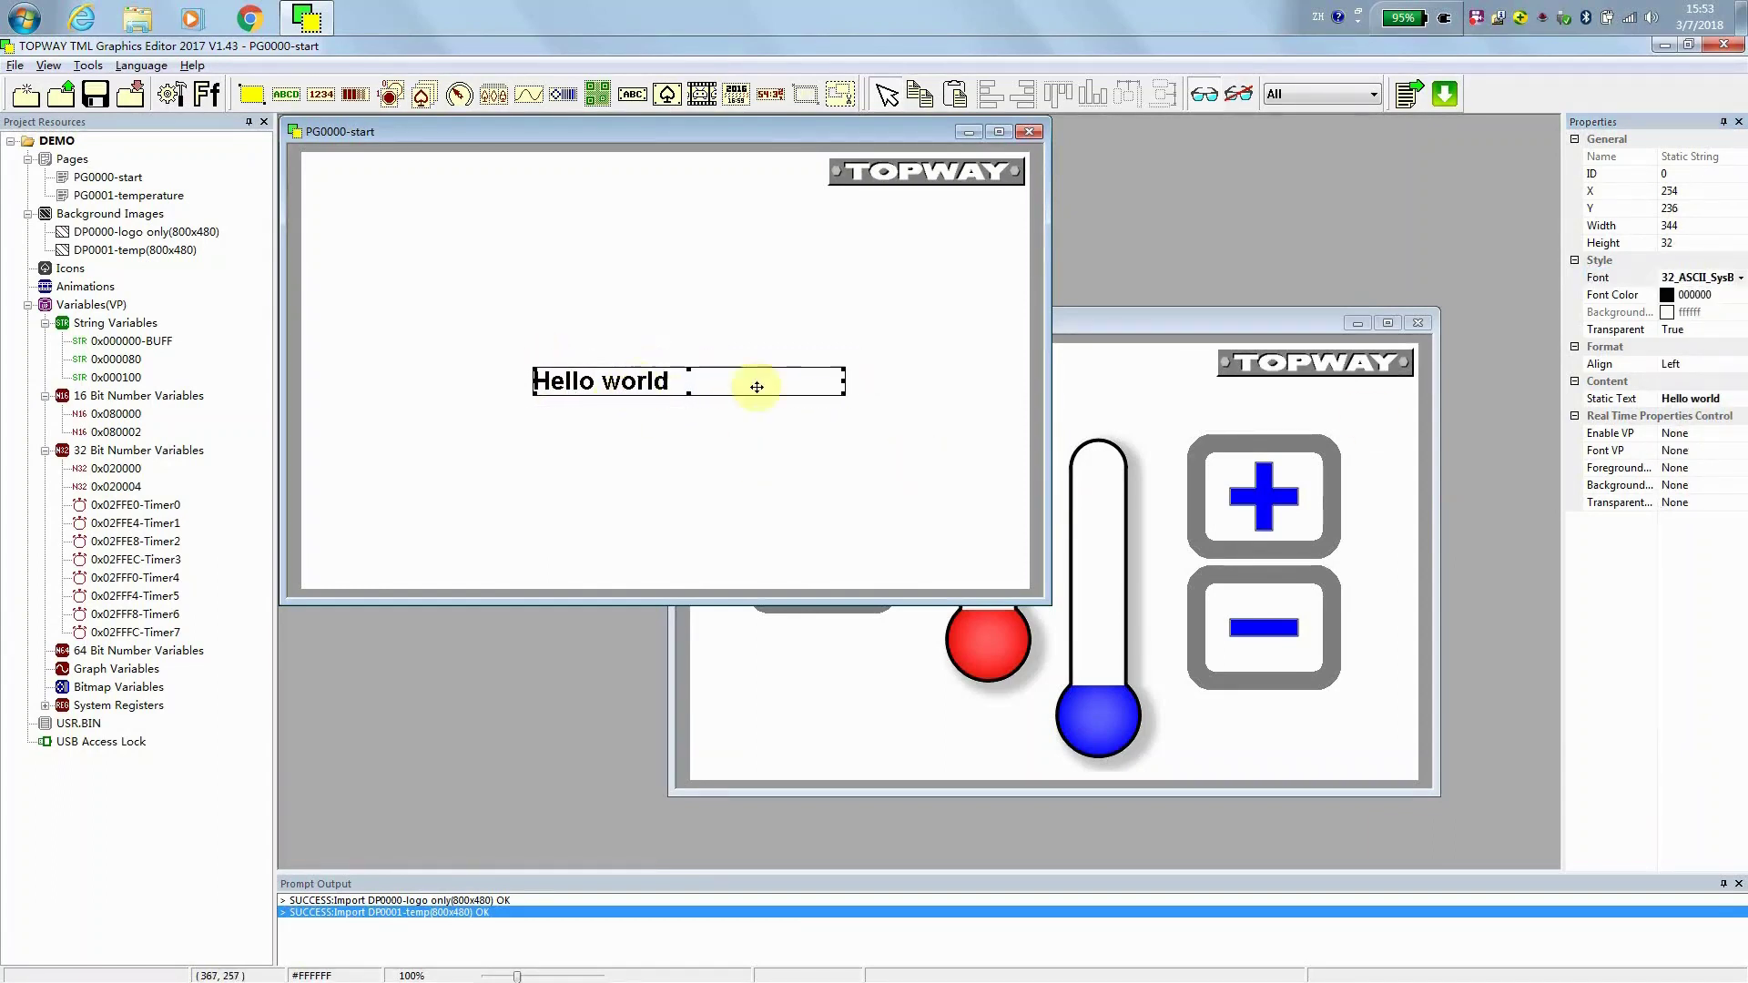
left_click(1723, 363)
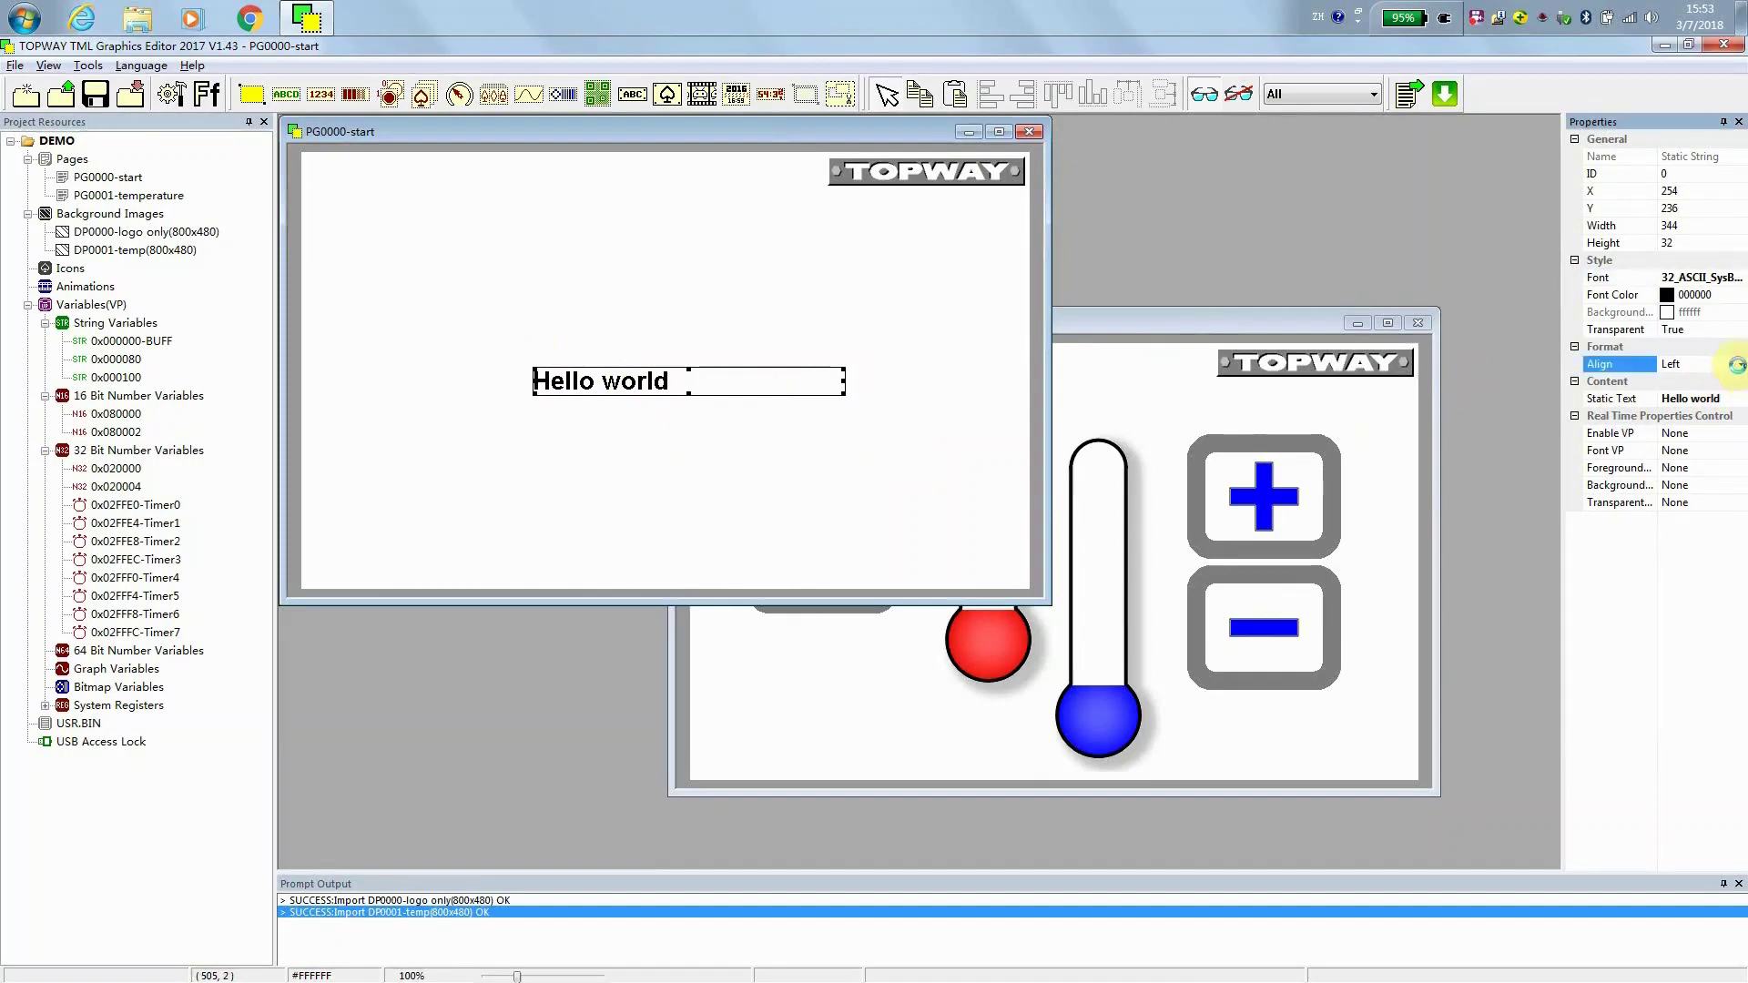
left_click(1739, 364)
left_click(1702, 409)
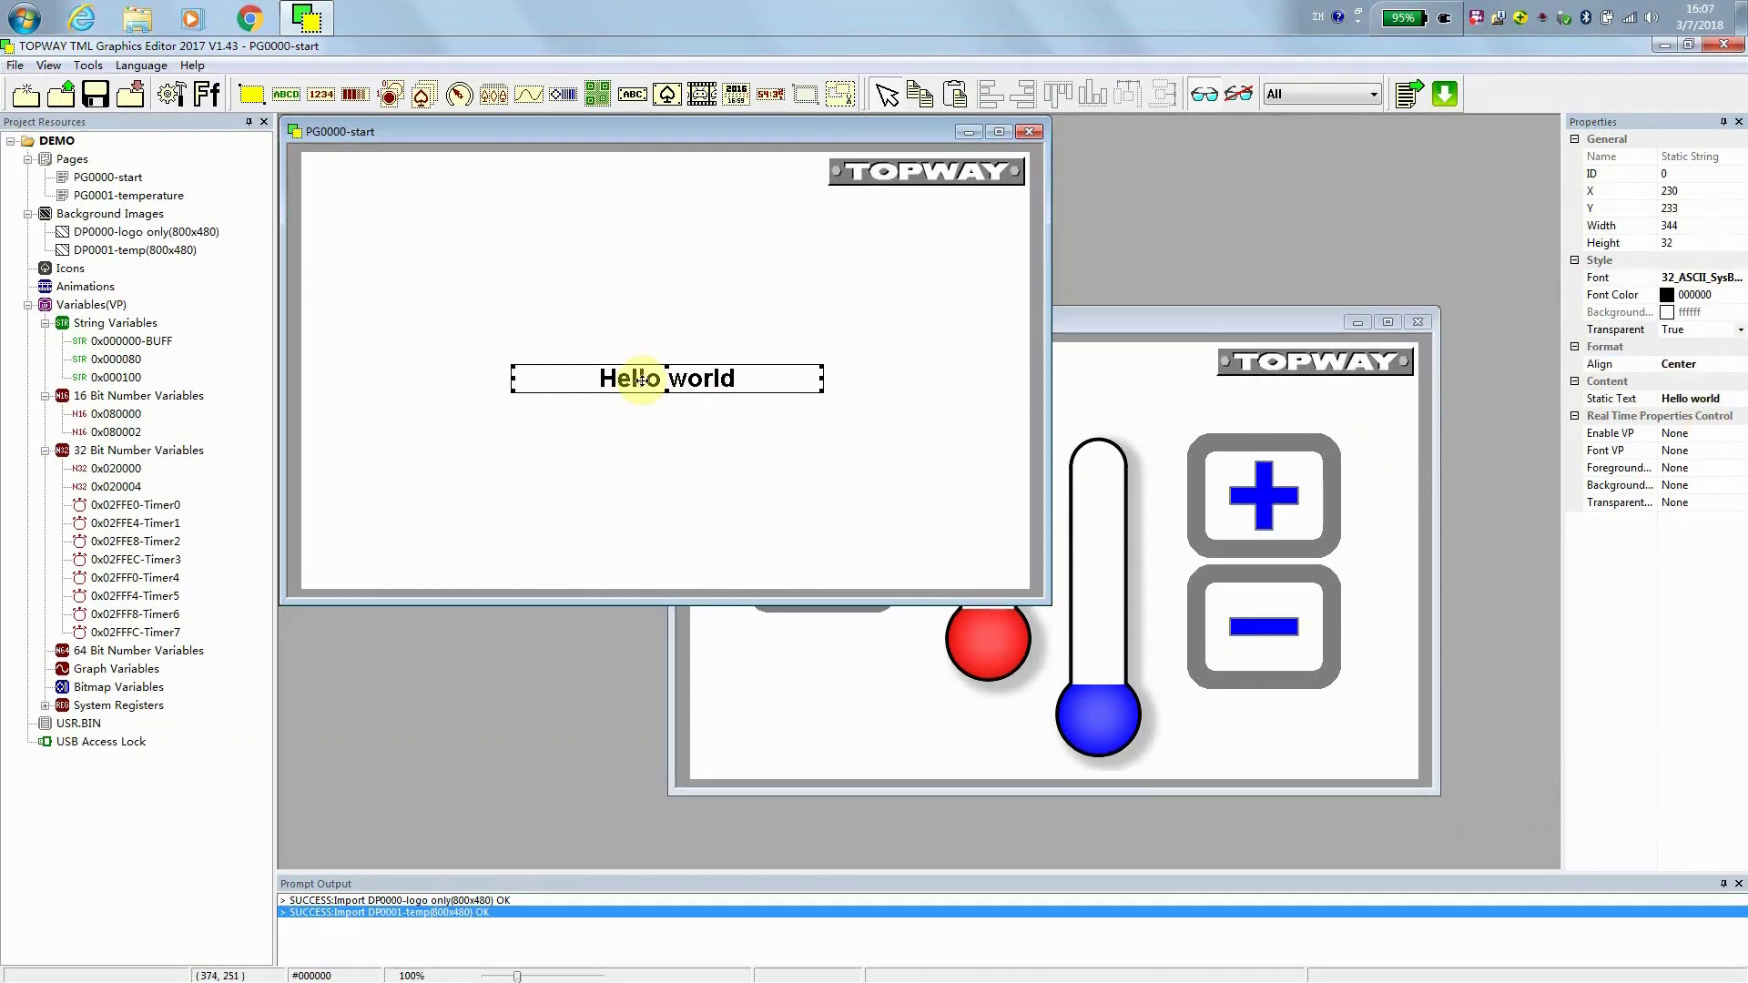
- Add a touch key over the Hello world text with target page PG0001-temperature
right_click(642, 379)
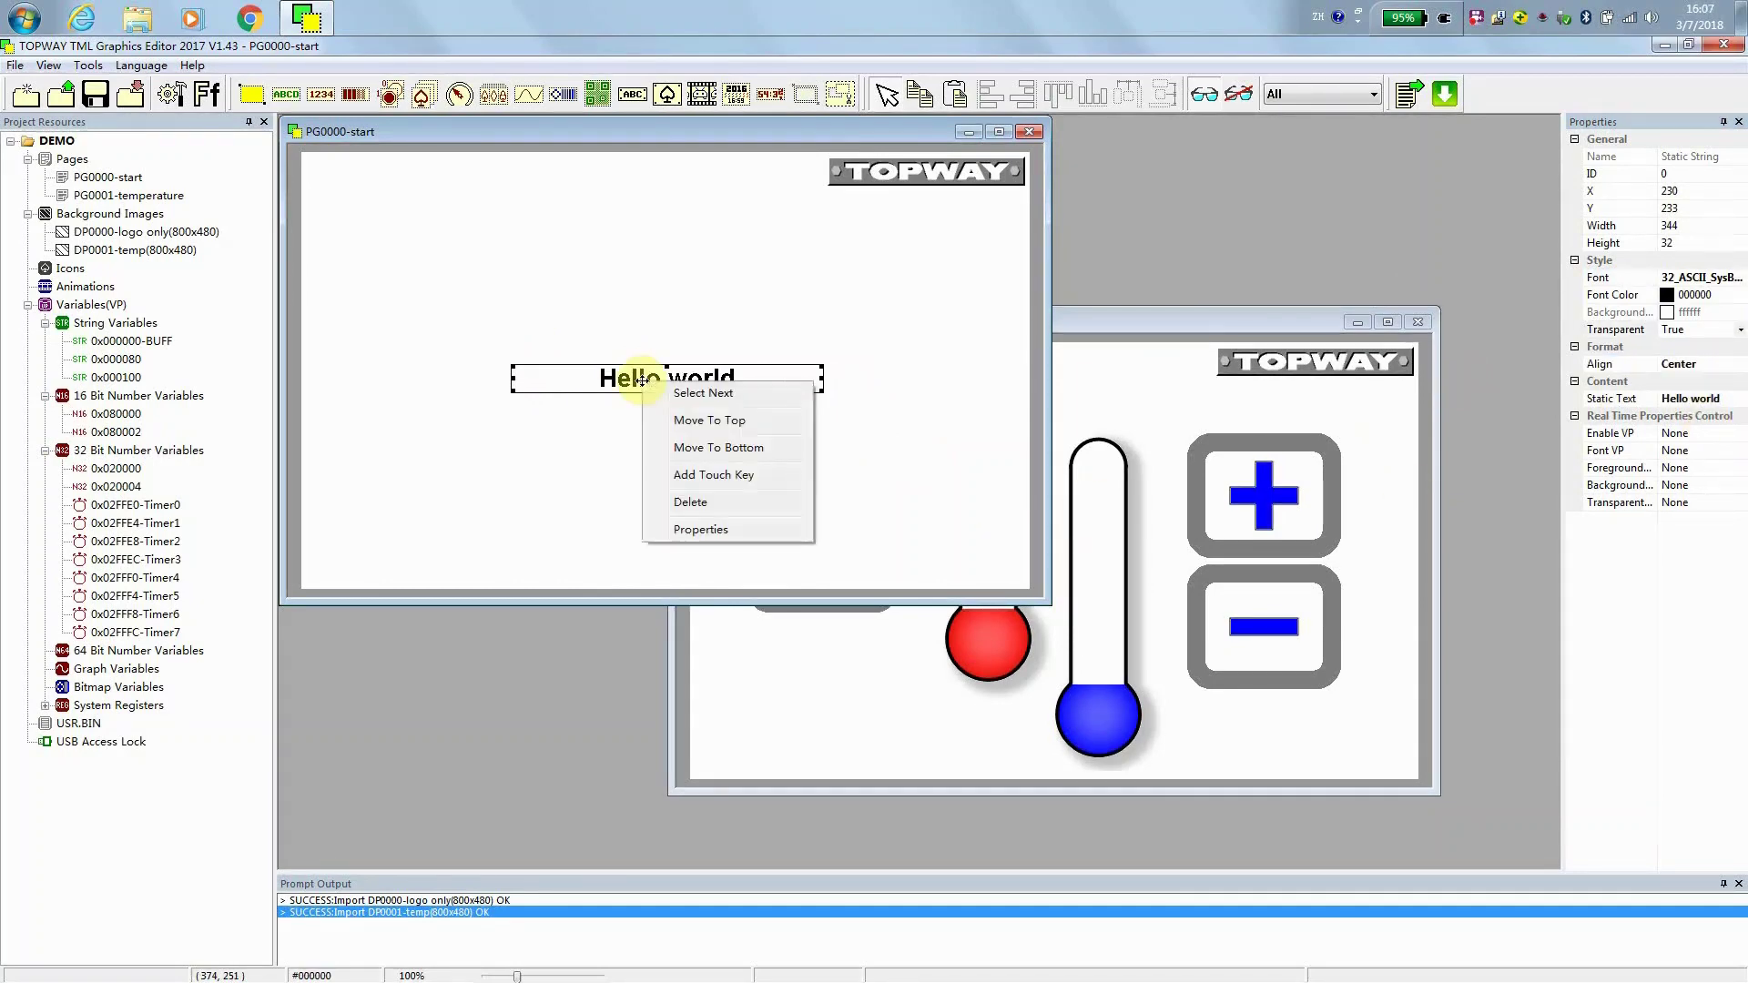
left_click(715, 479)
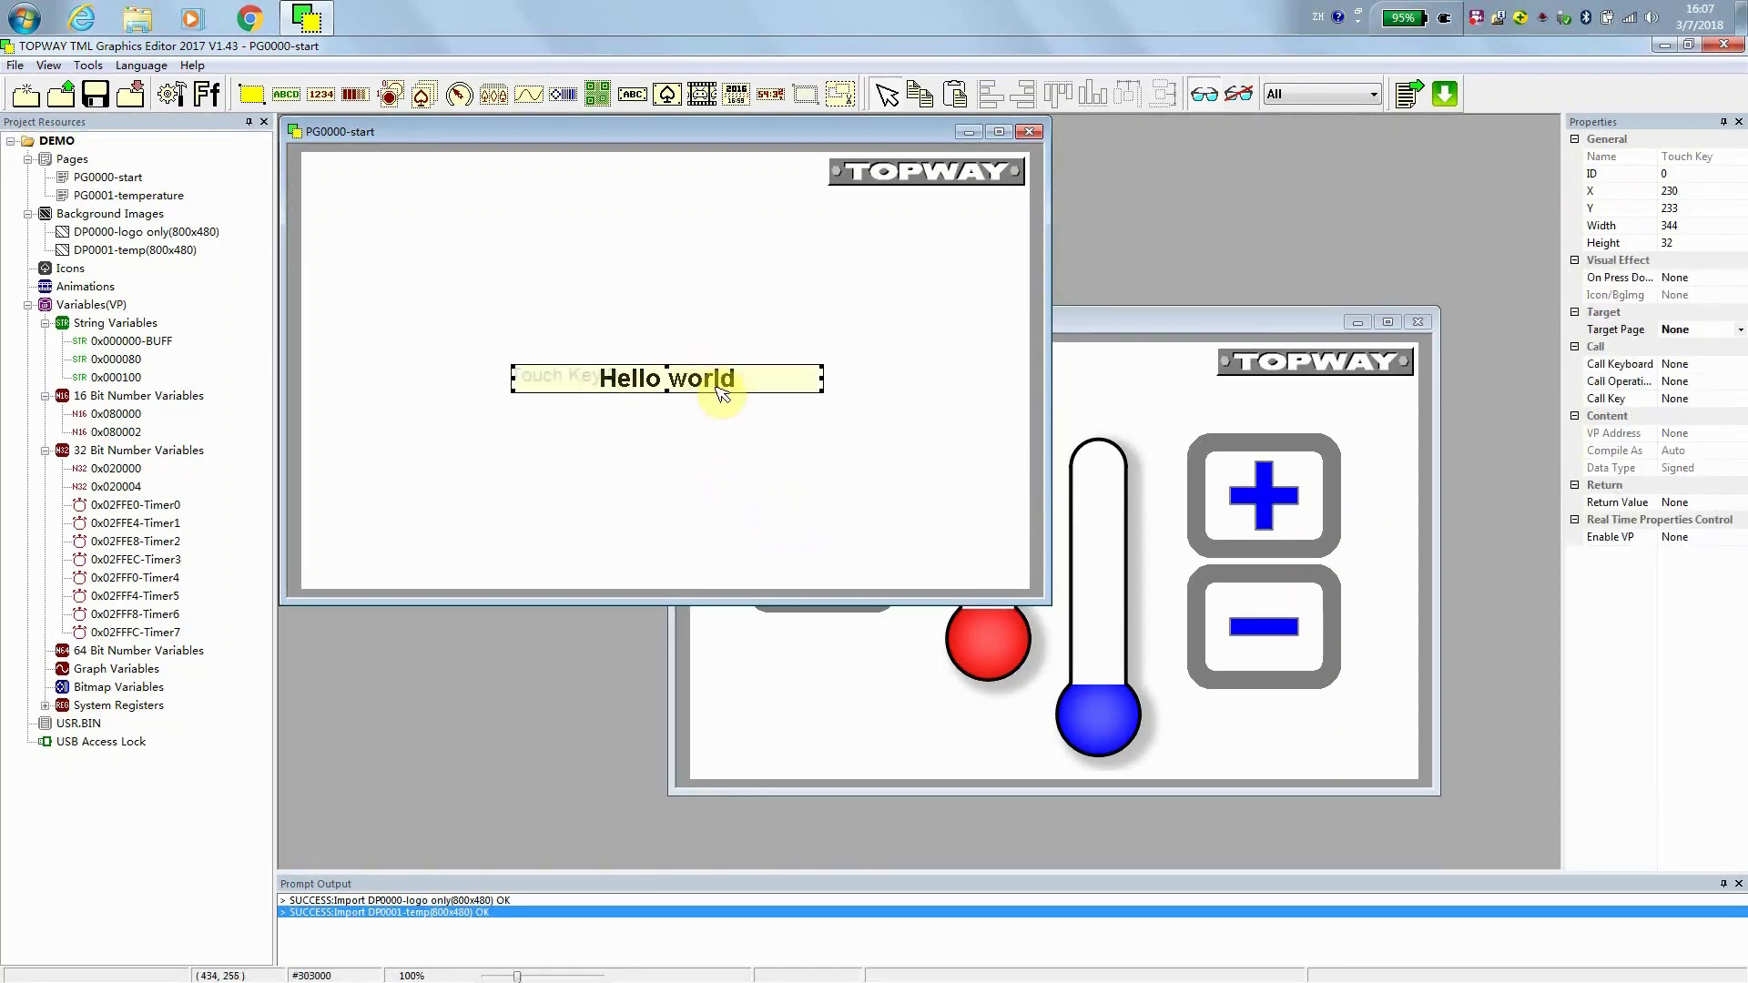
left_click(1741, 337)
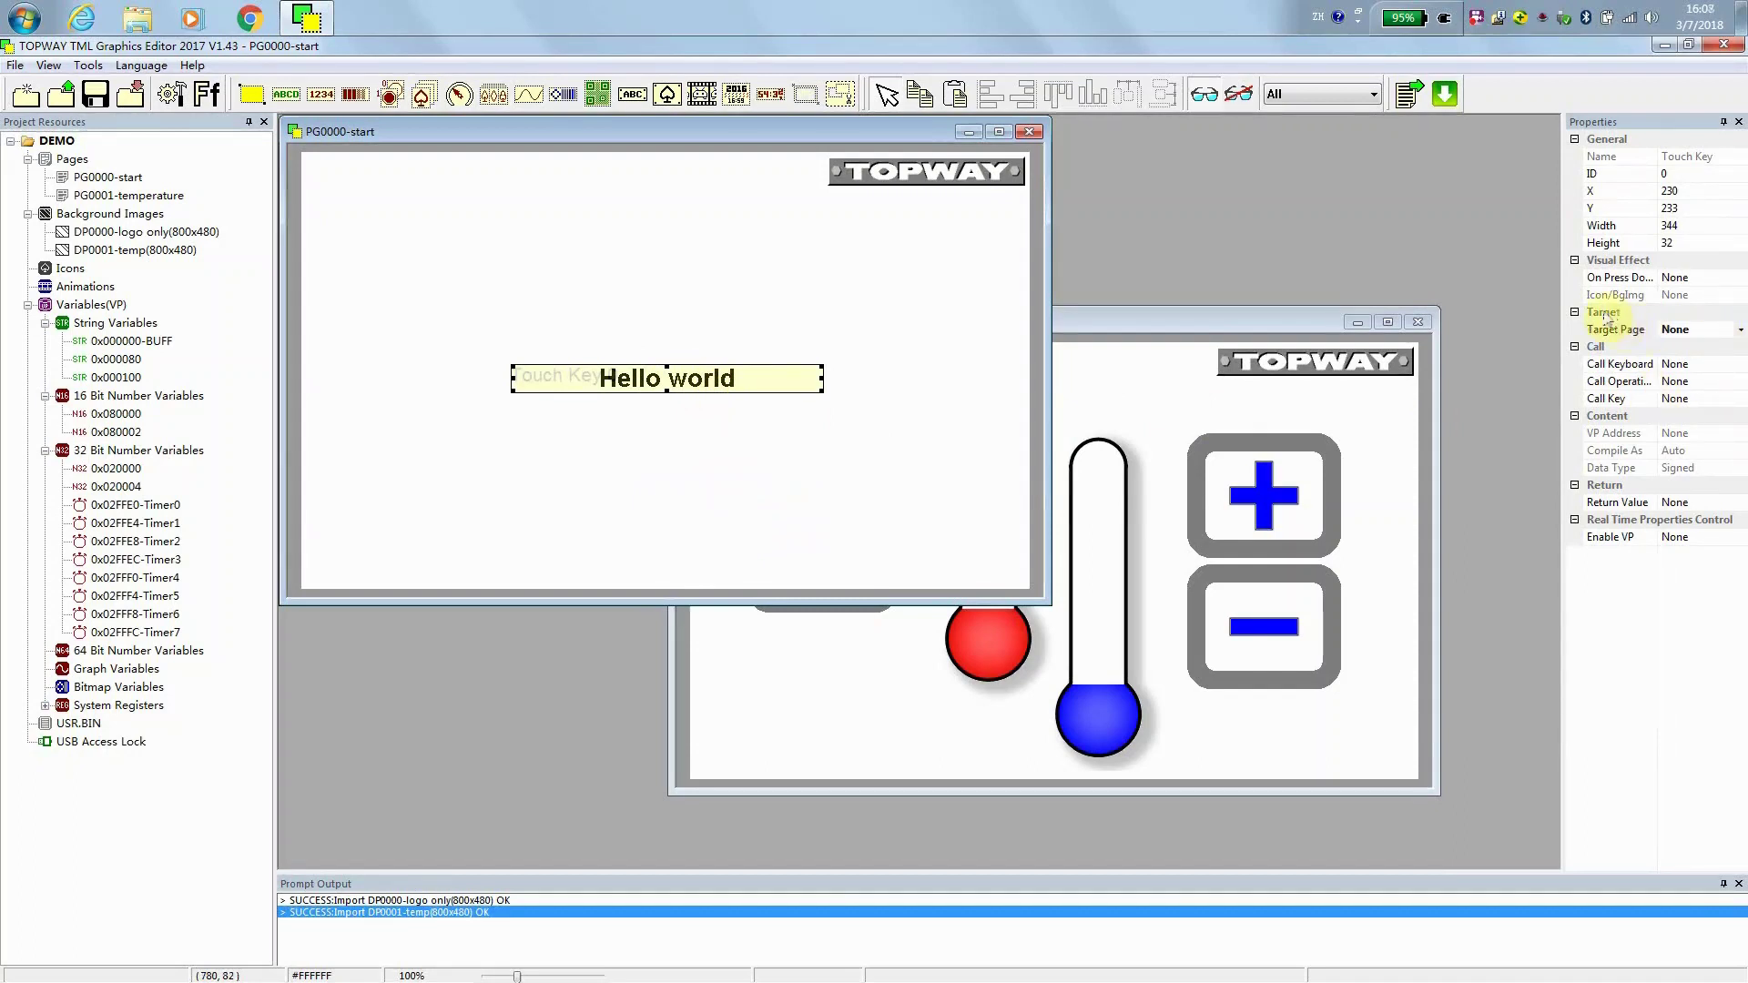
left_click(1741, 337)
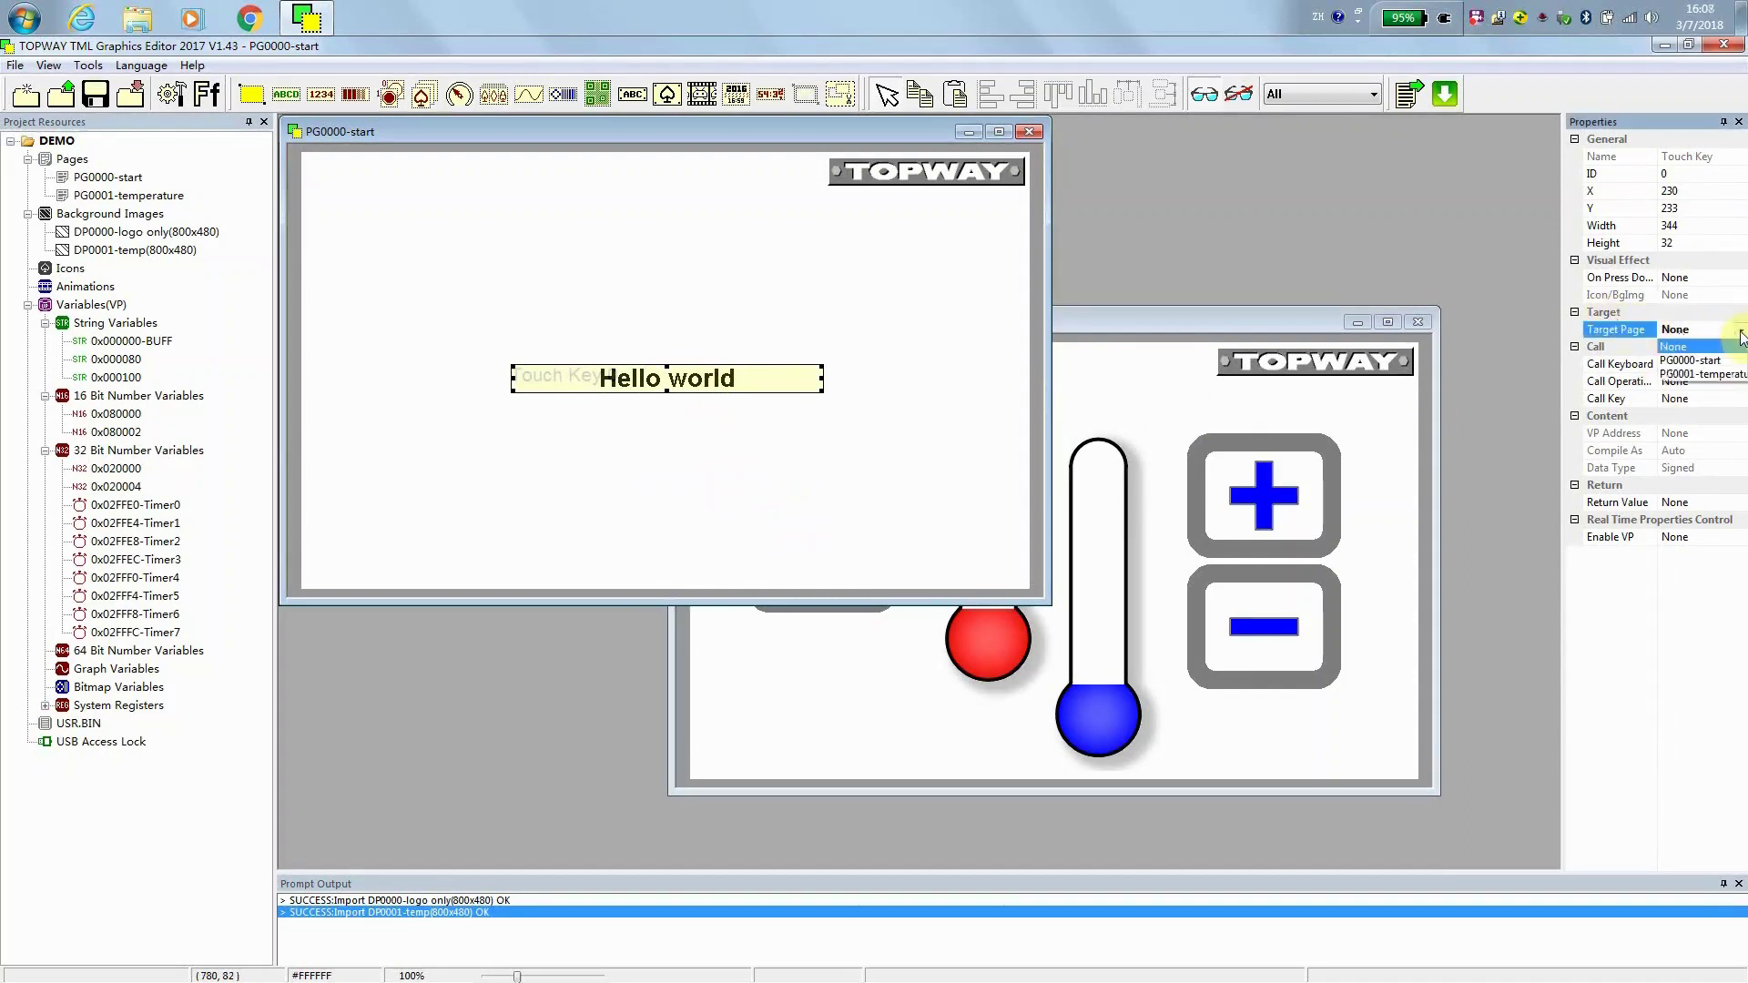
left_click(1736, 376)
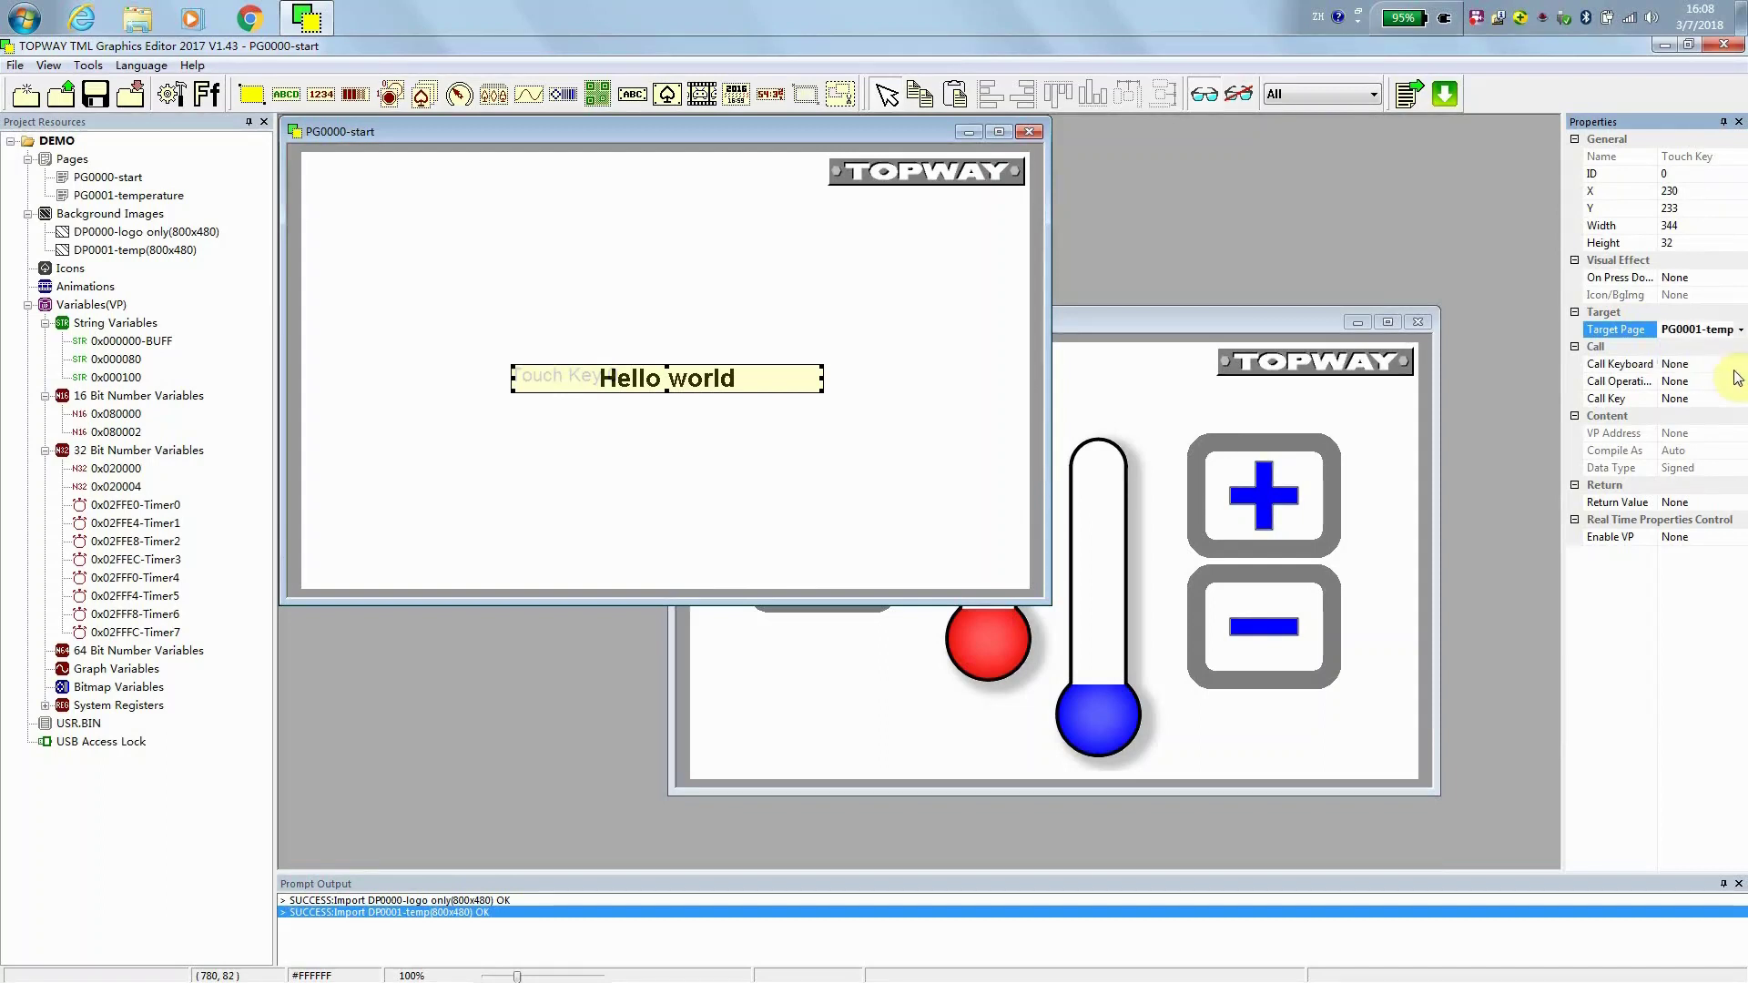
left_click(1268, 326)
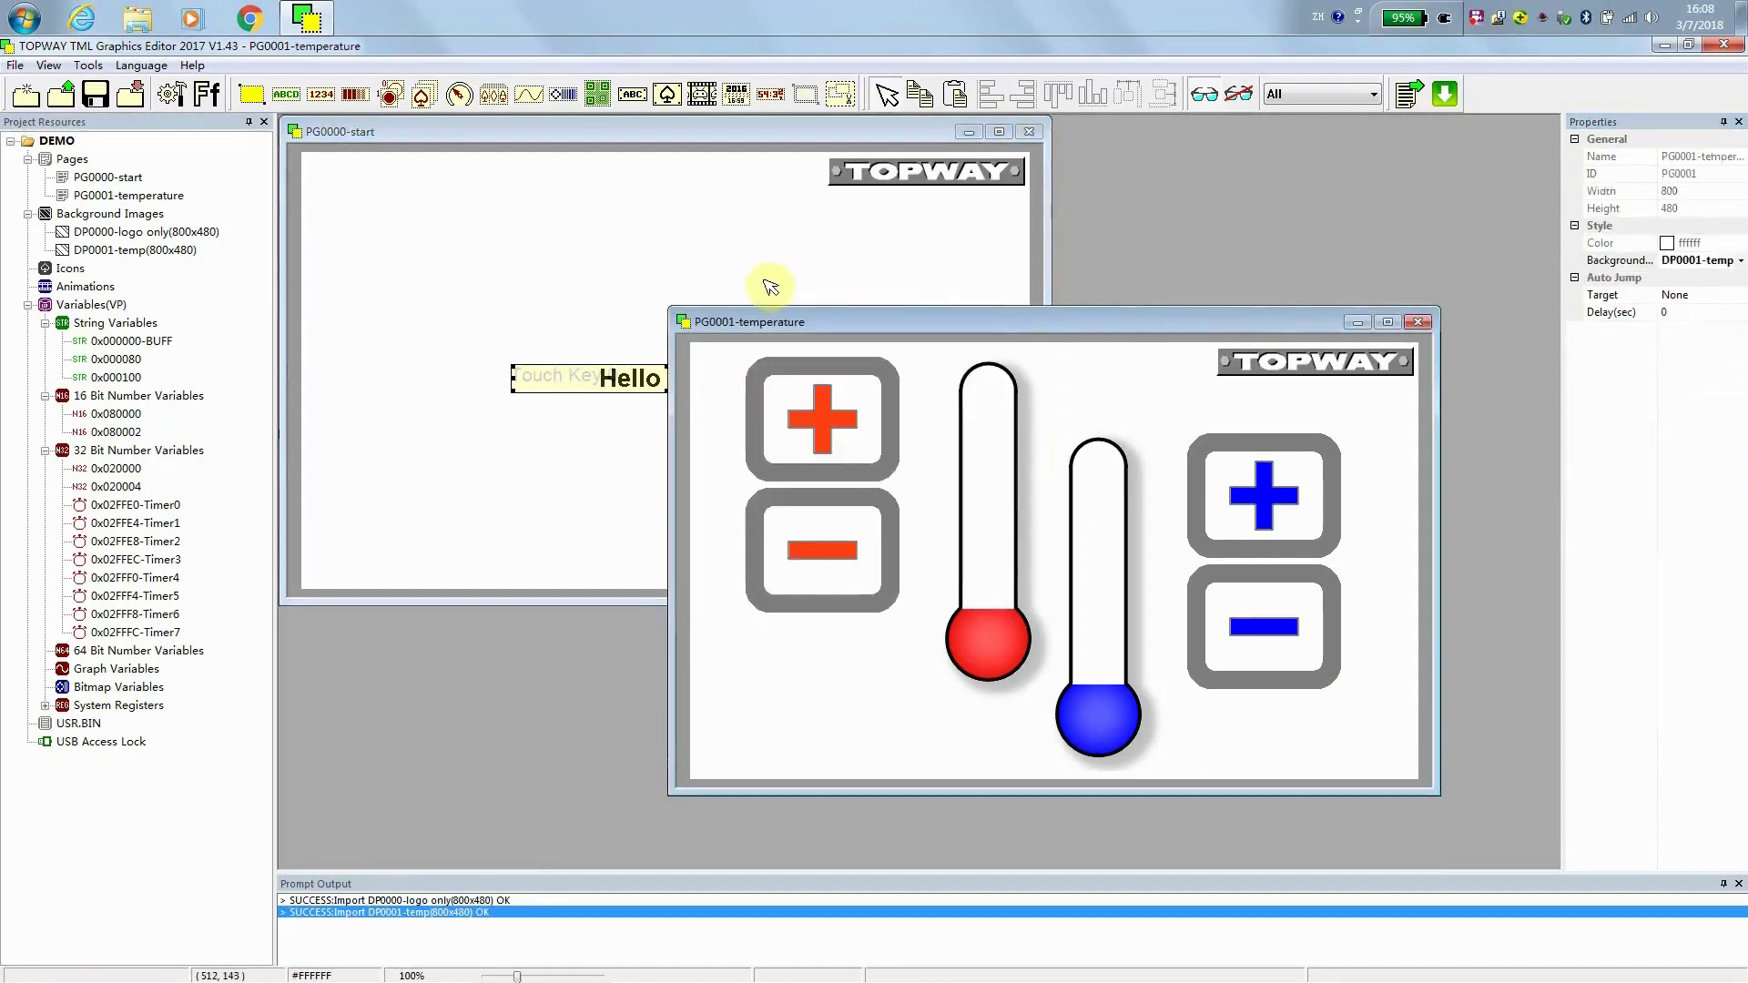
- Draw a touch key over the TOPWAY logo on the temperature page targeting PG0000-start
left_click(256, 95)
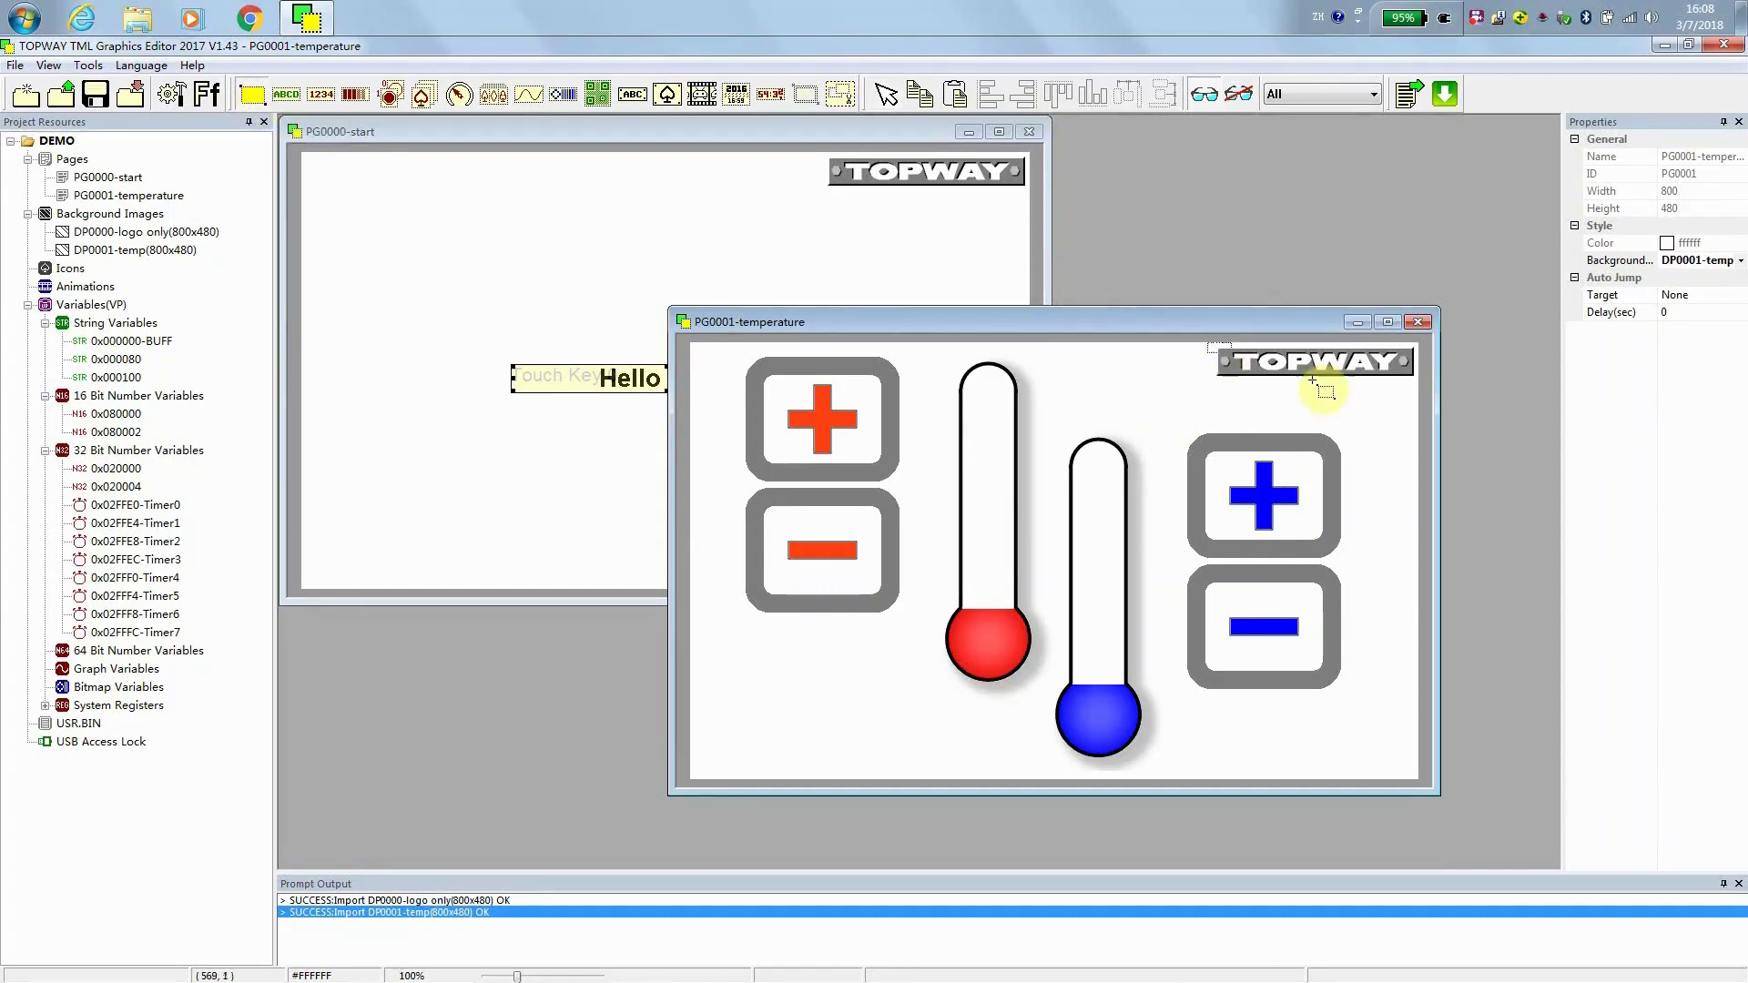
left_click_drag(1311, 380, 1422, 385)
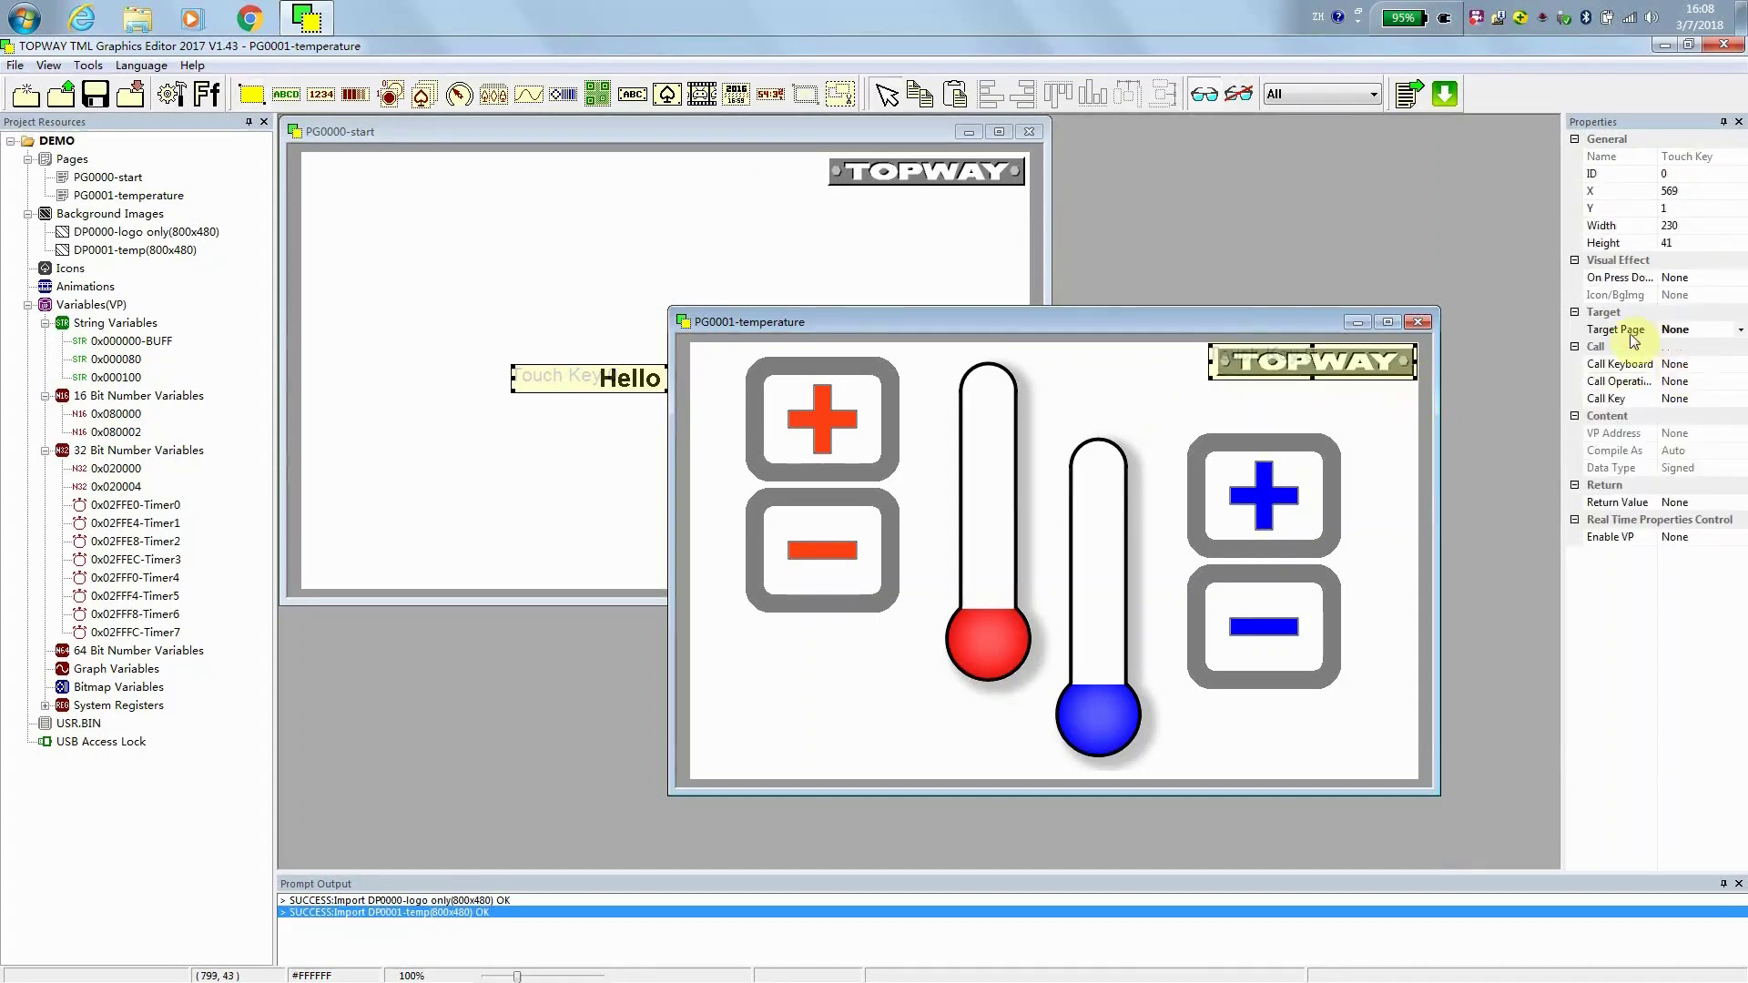
left_click(1740, 331)
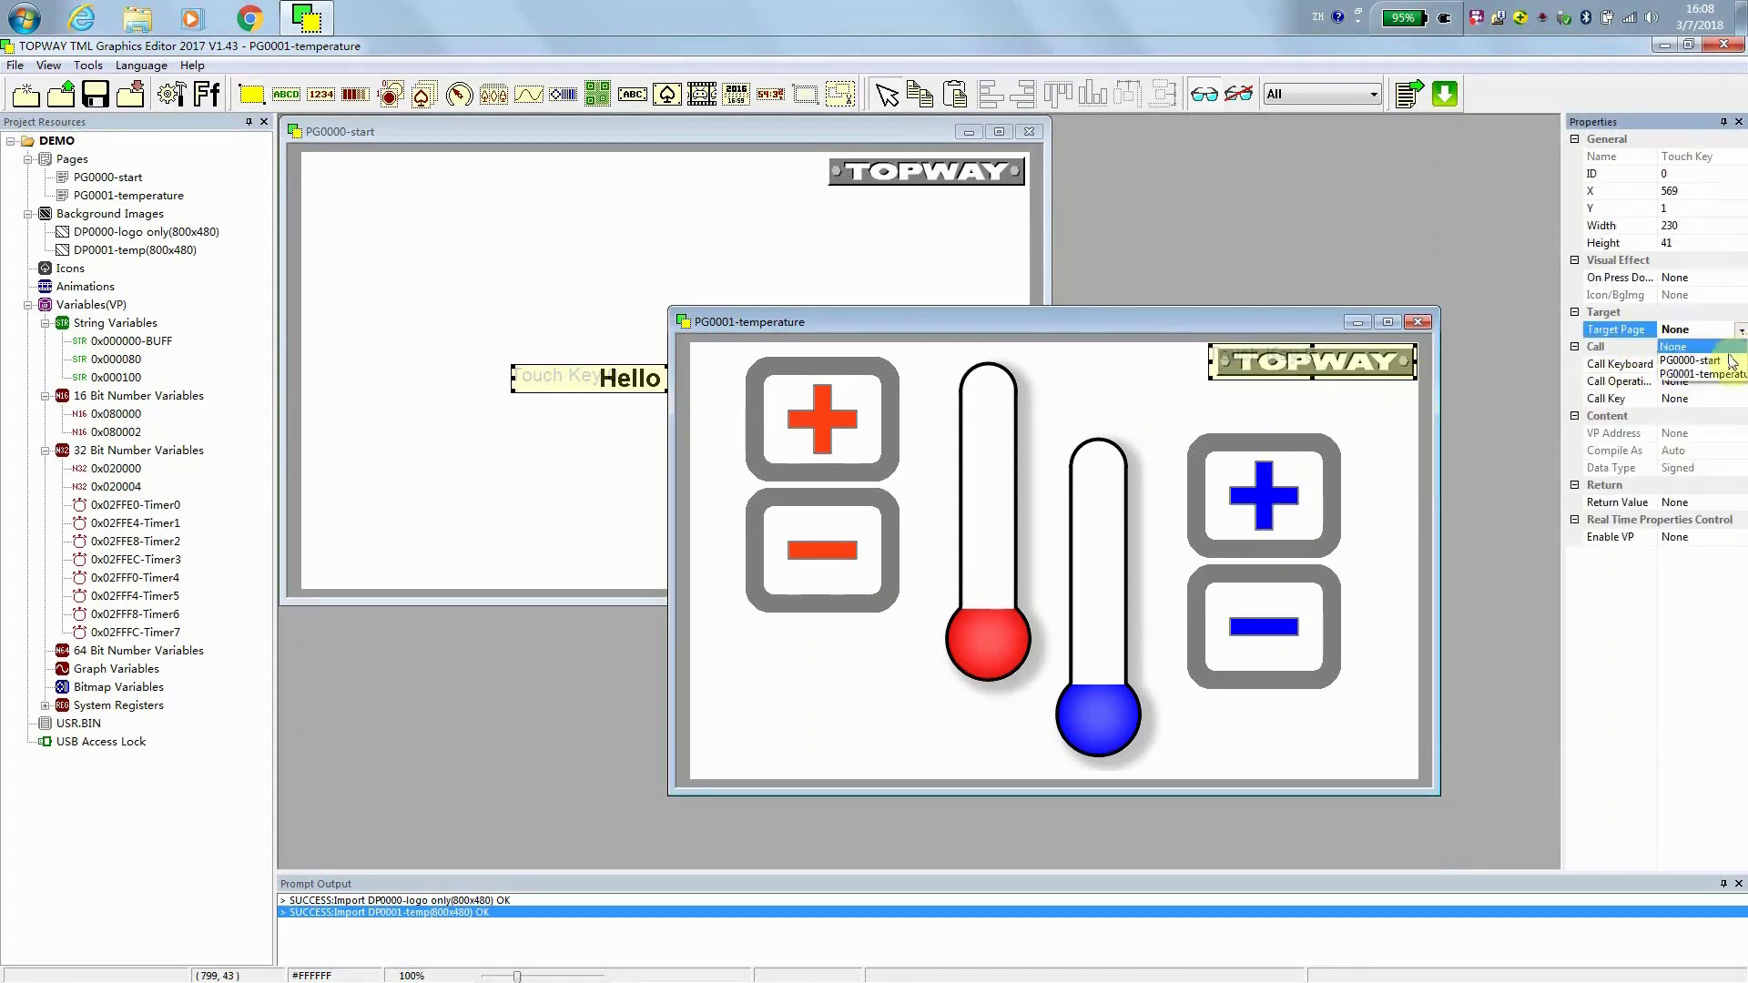
left_click(1693, 361)
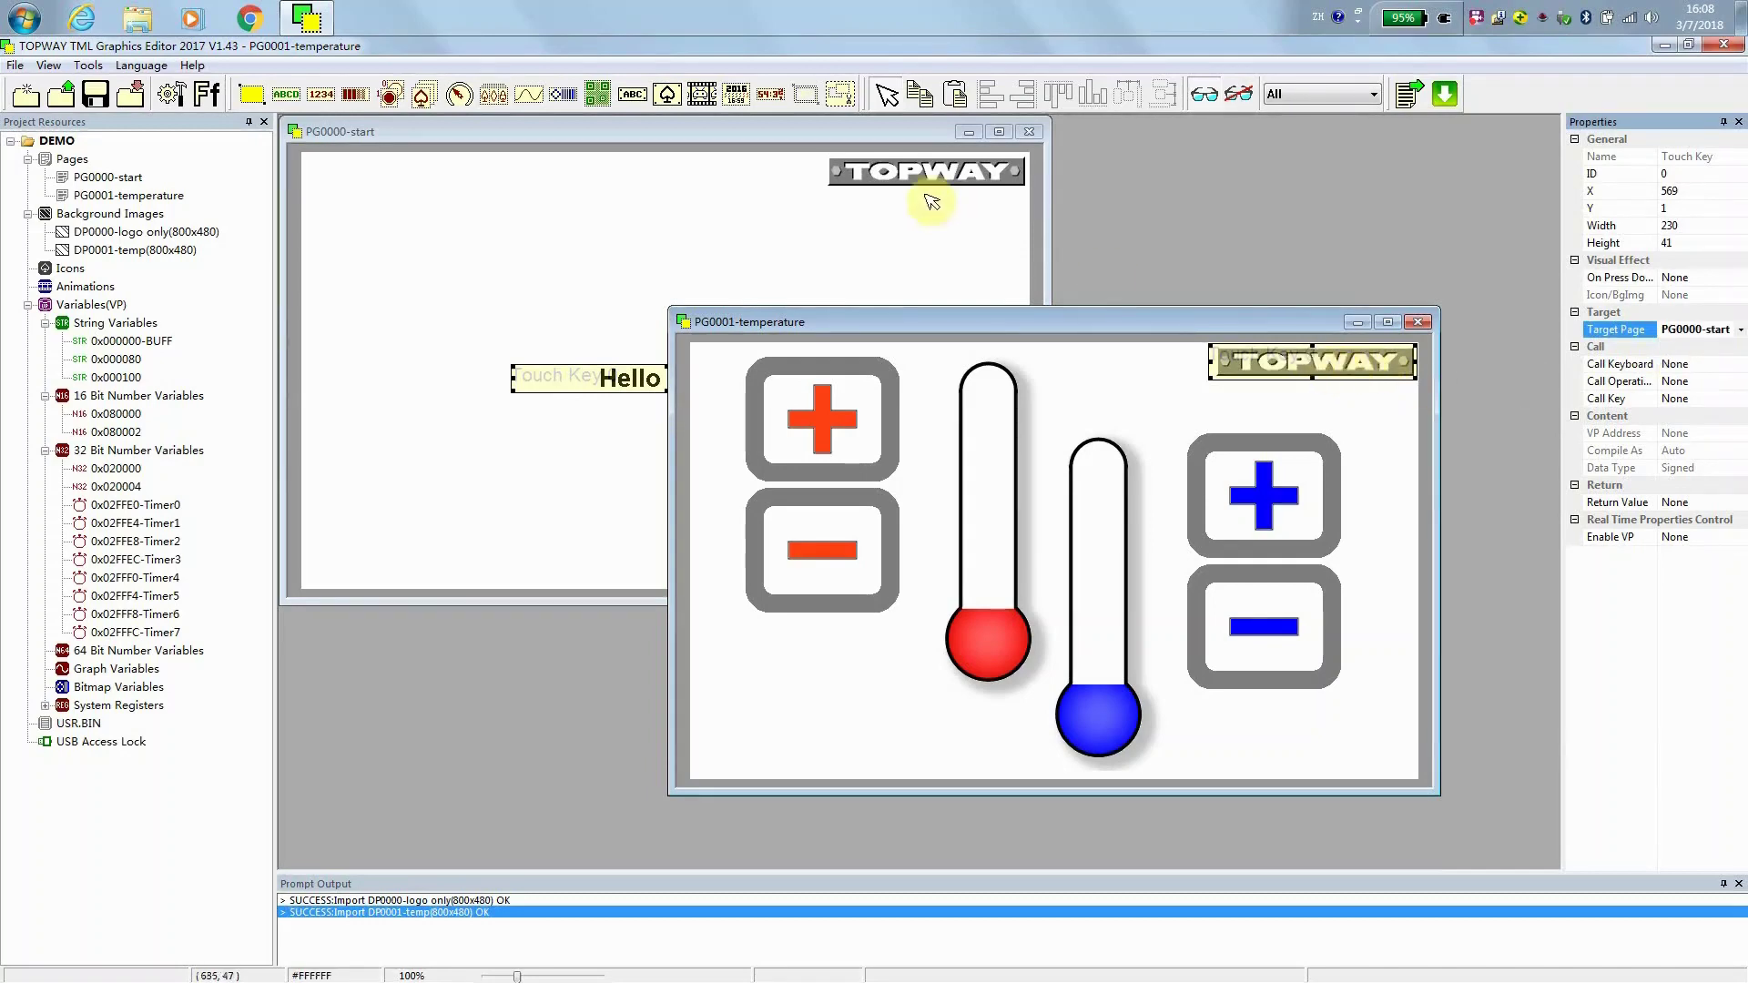
left_click(822, 129)
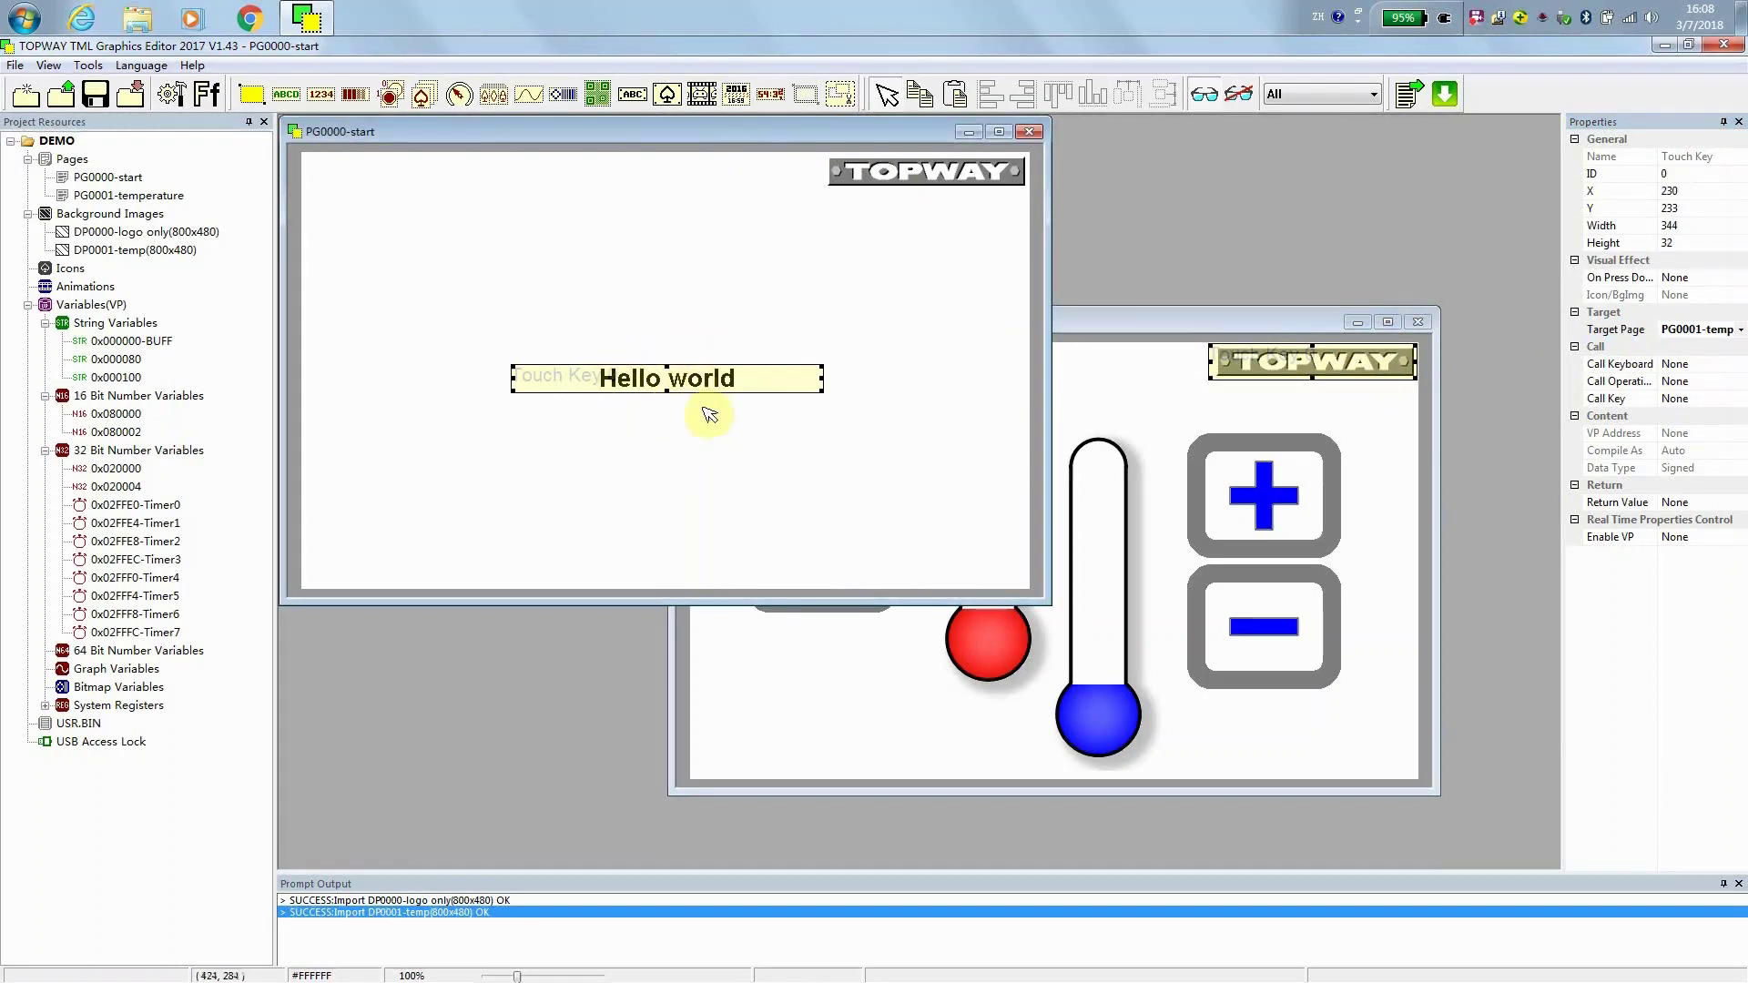
left_click(1105, 329)
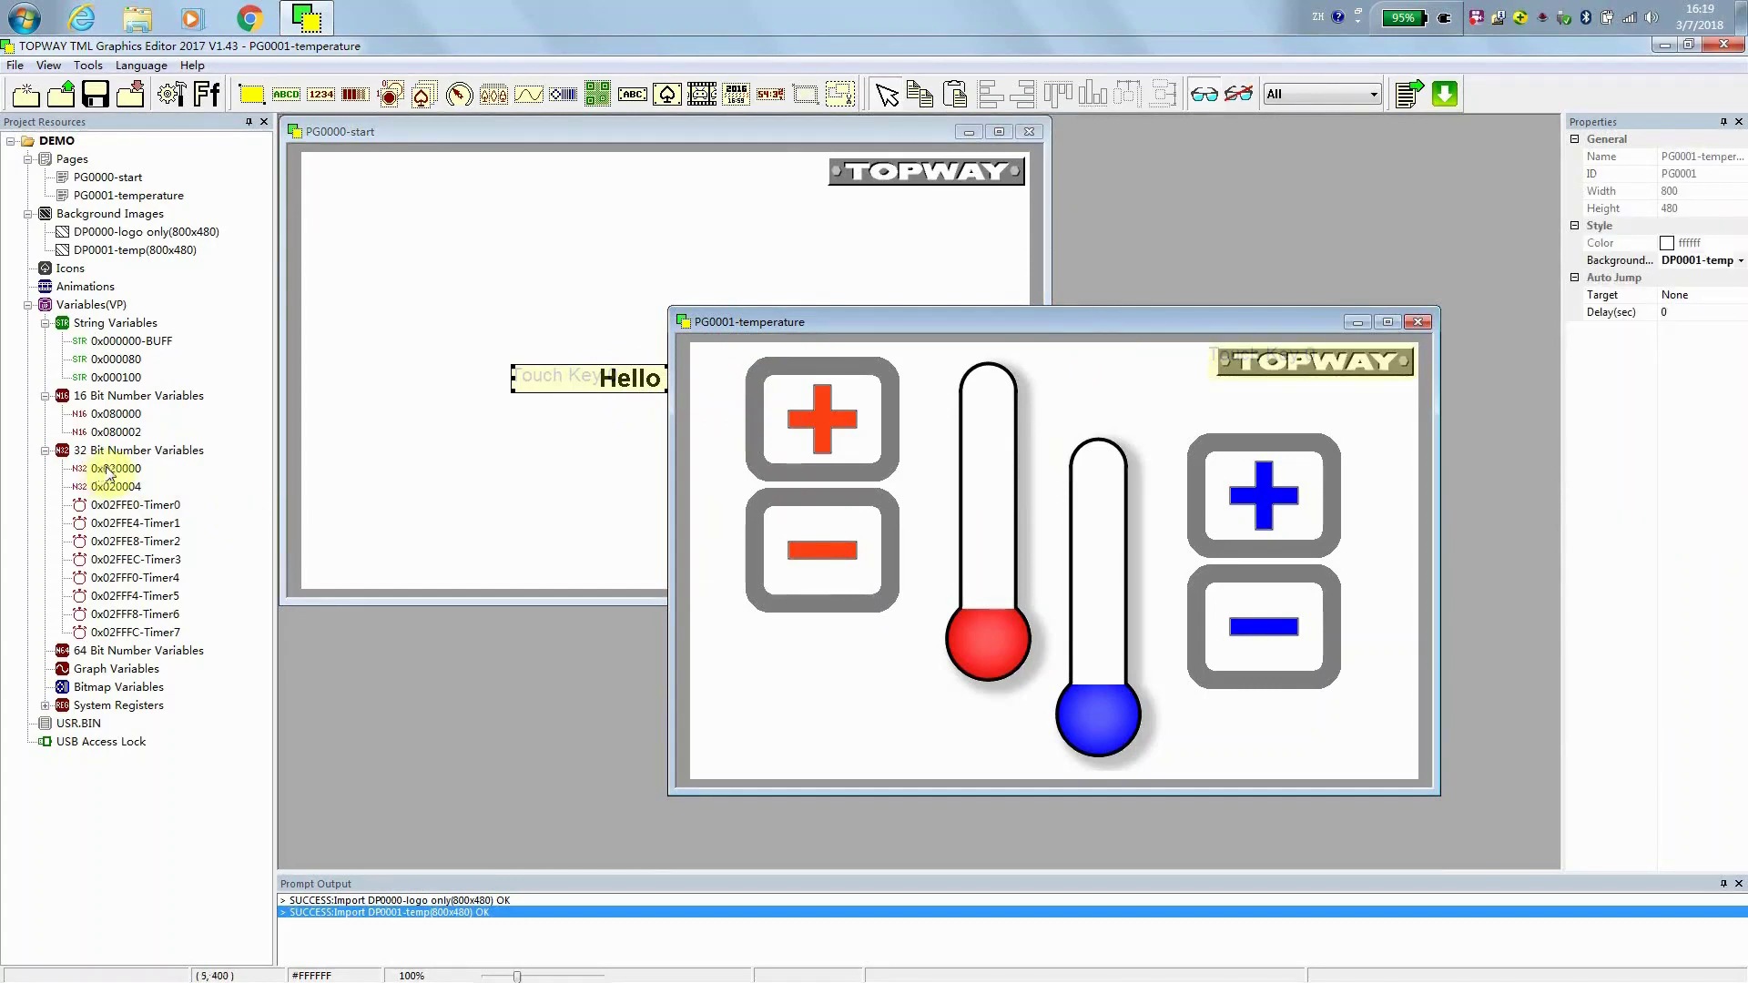
- Rename the 32-bit variables 0x020000 to 0x020000-red and 0x020004 to 0x020004-blue
left_click(107, 469)
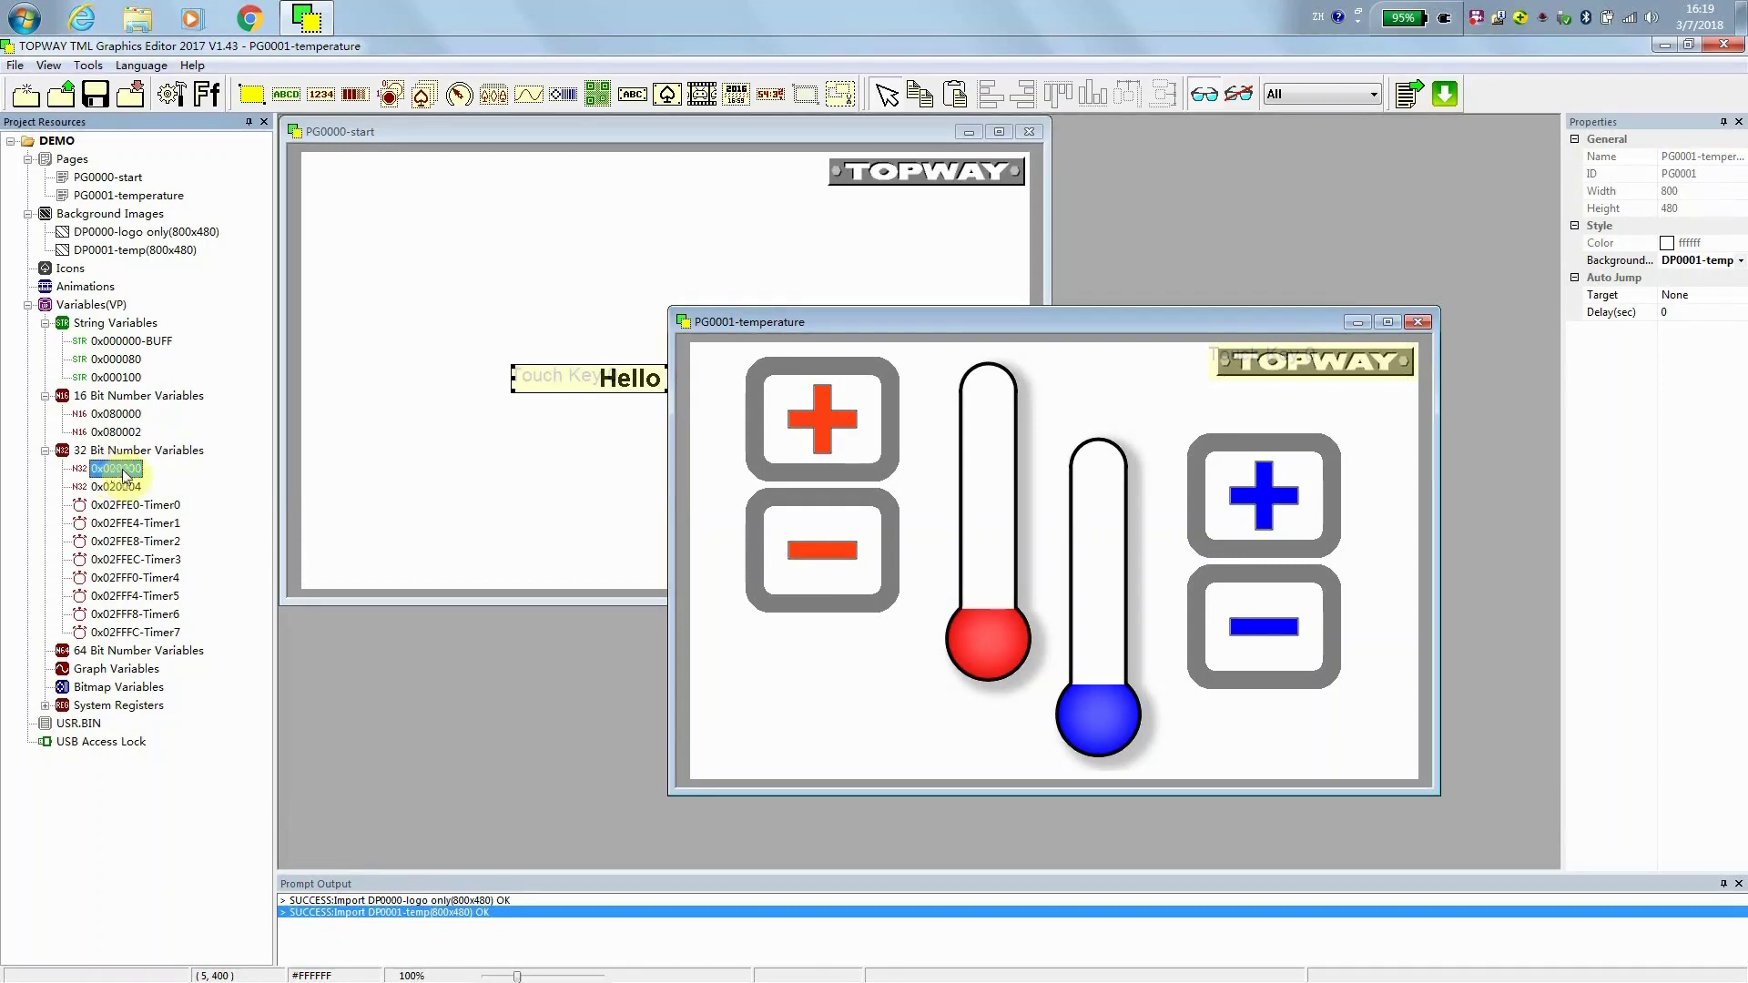
left_click(124, 469)
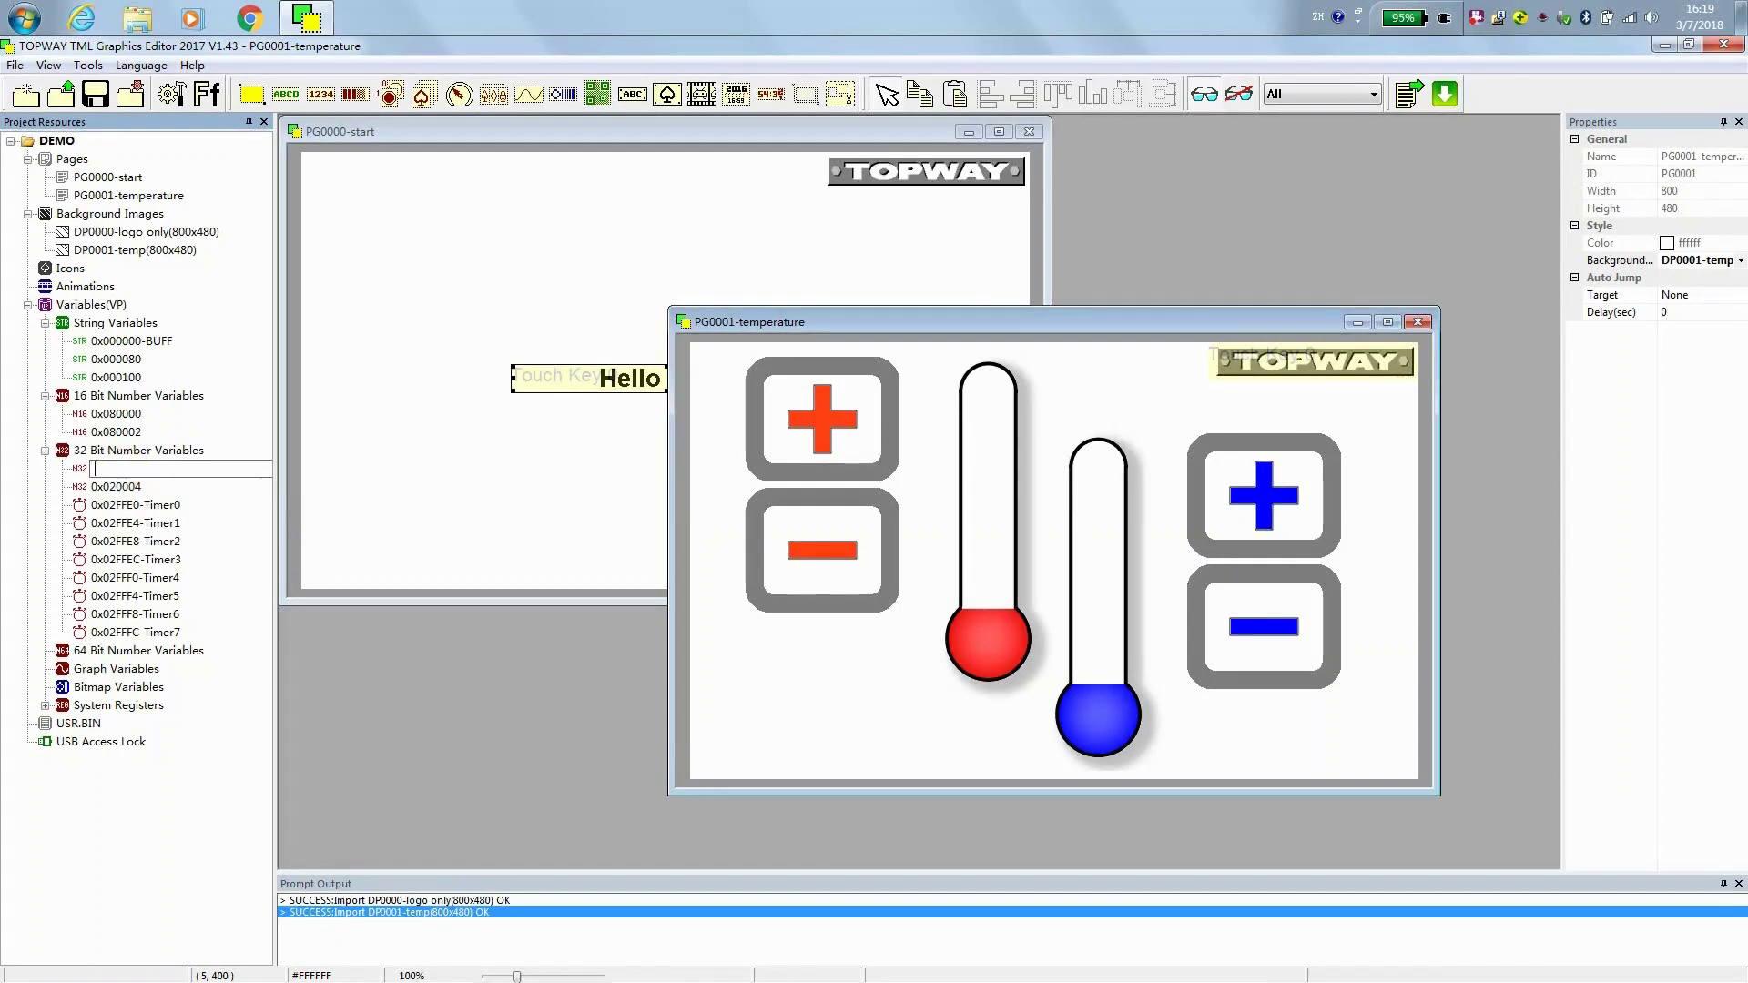
type("red")
key("Return")
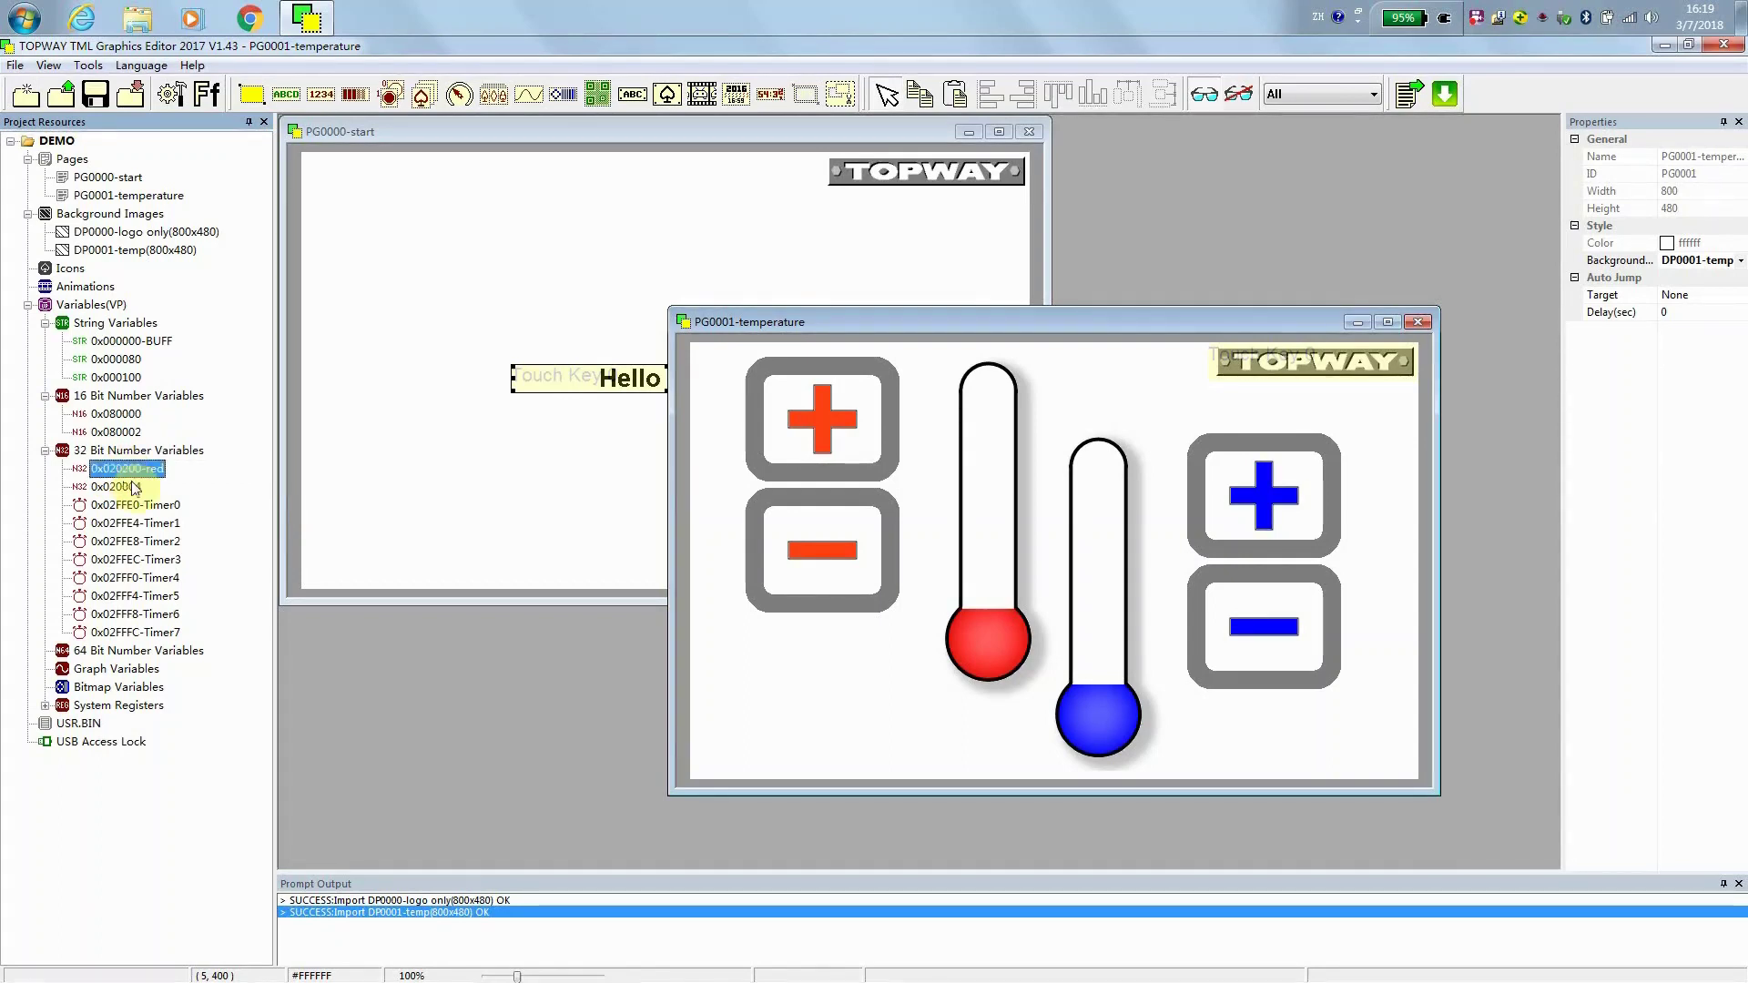
left_click(134, 488)
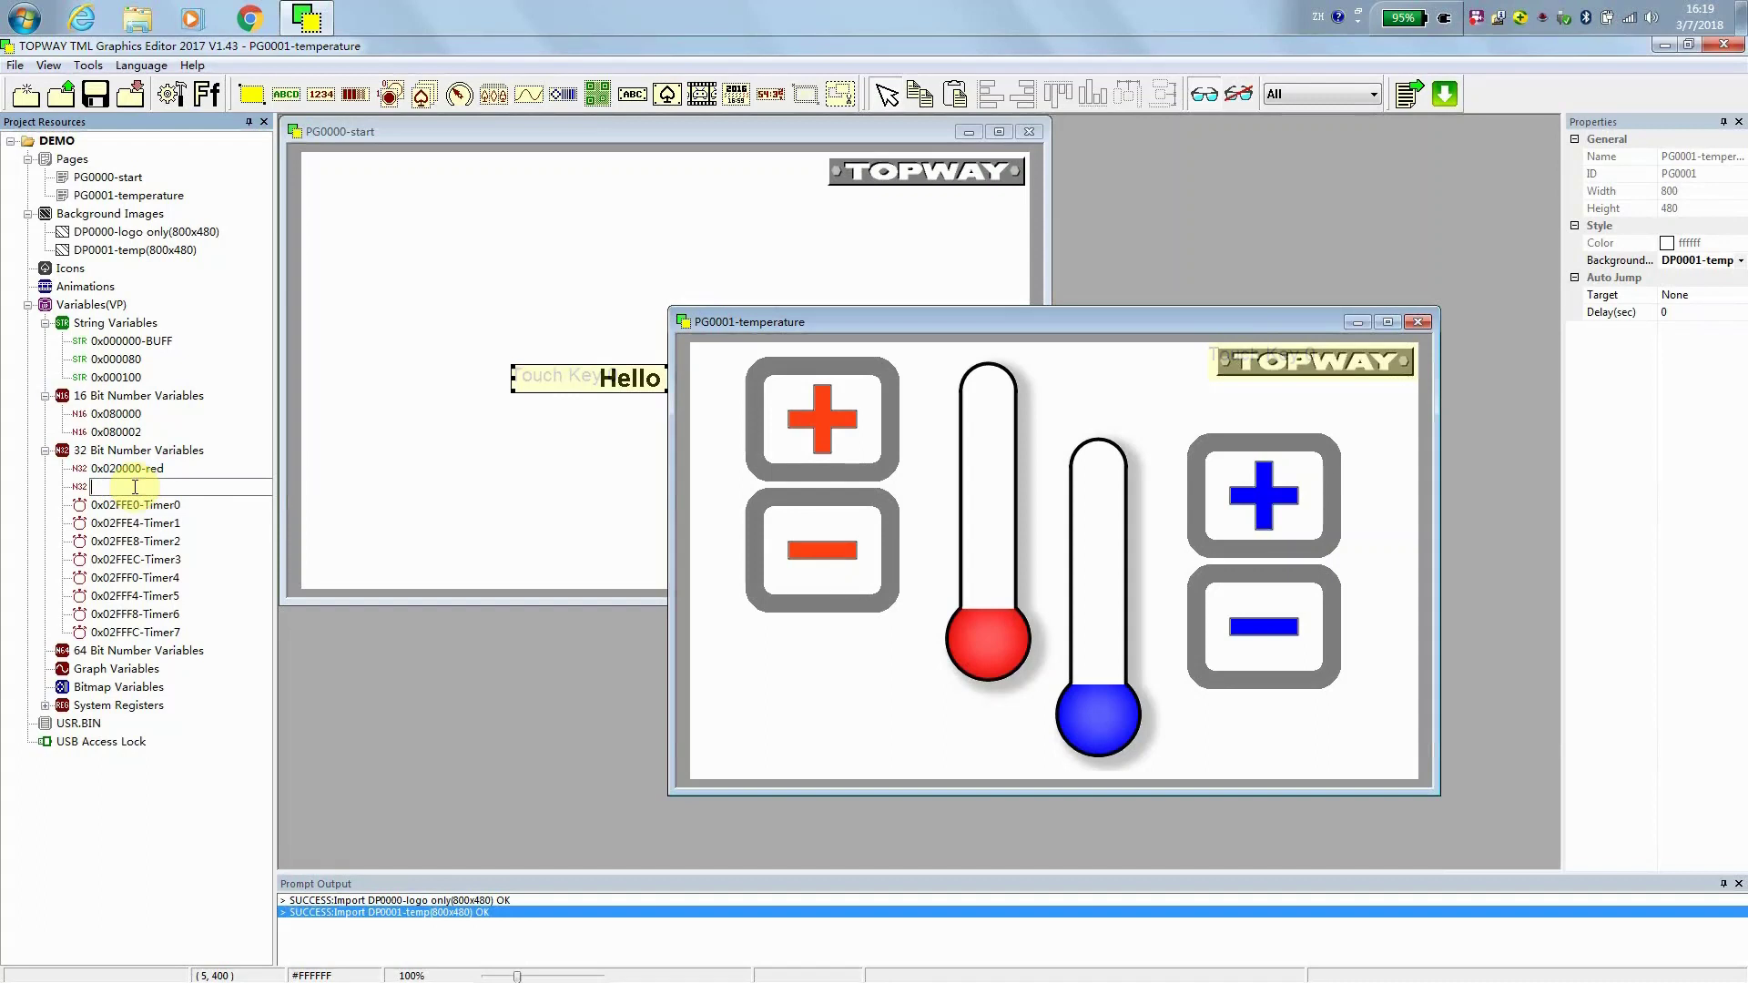
type("blue")
key("Return")
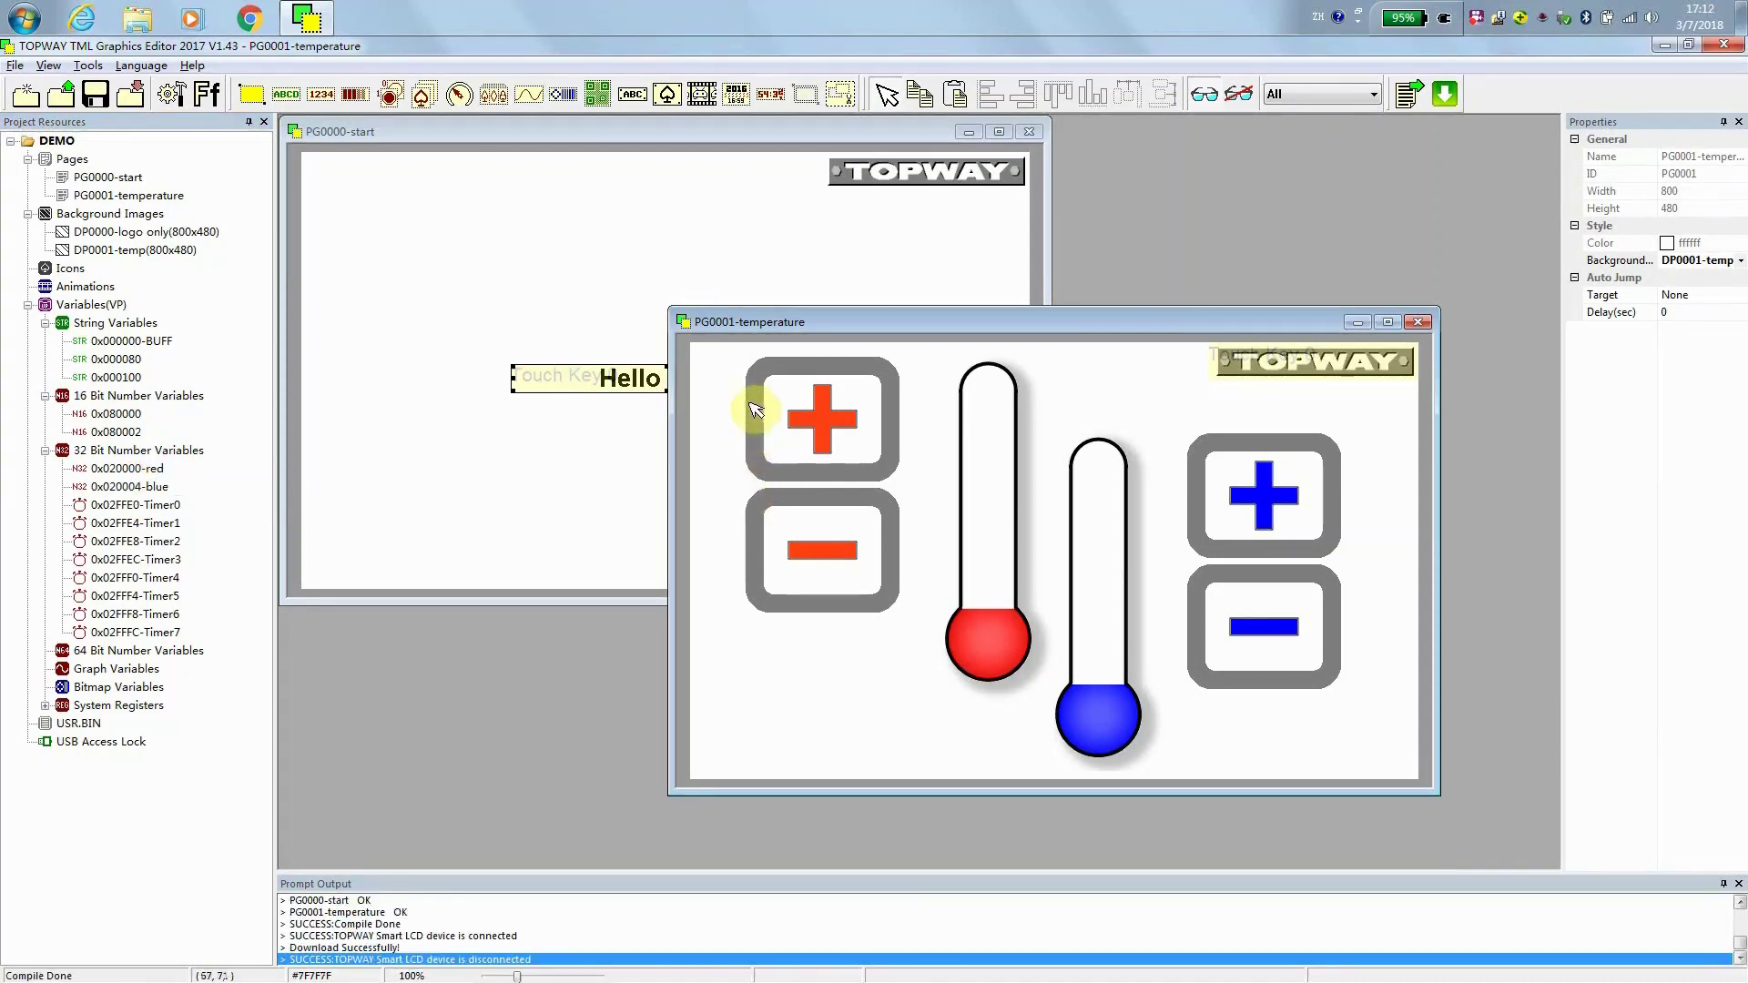
- Draw a touch key over the red plus with Inverse Color on press and VP := VP + Value
left_click(252, 94)
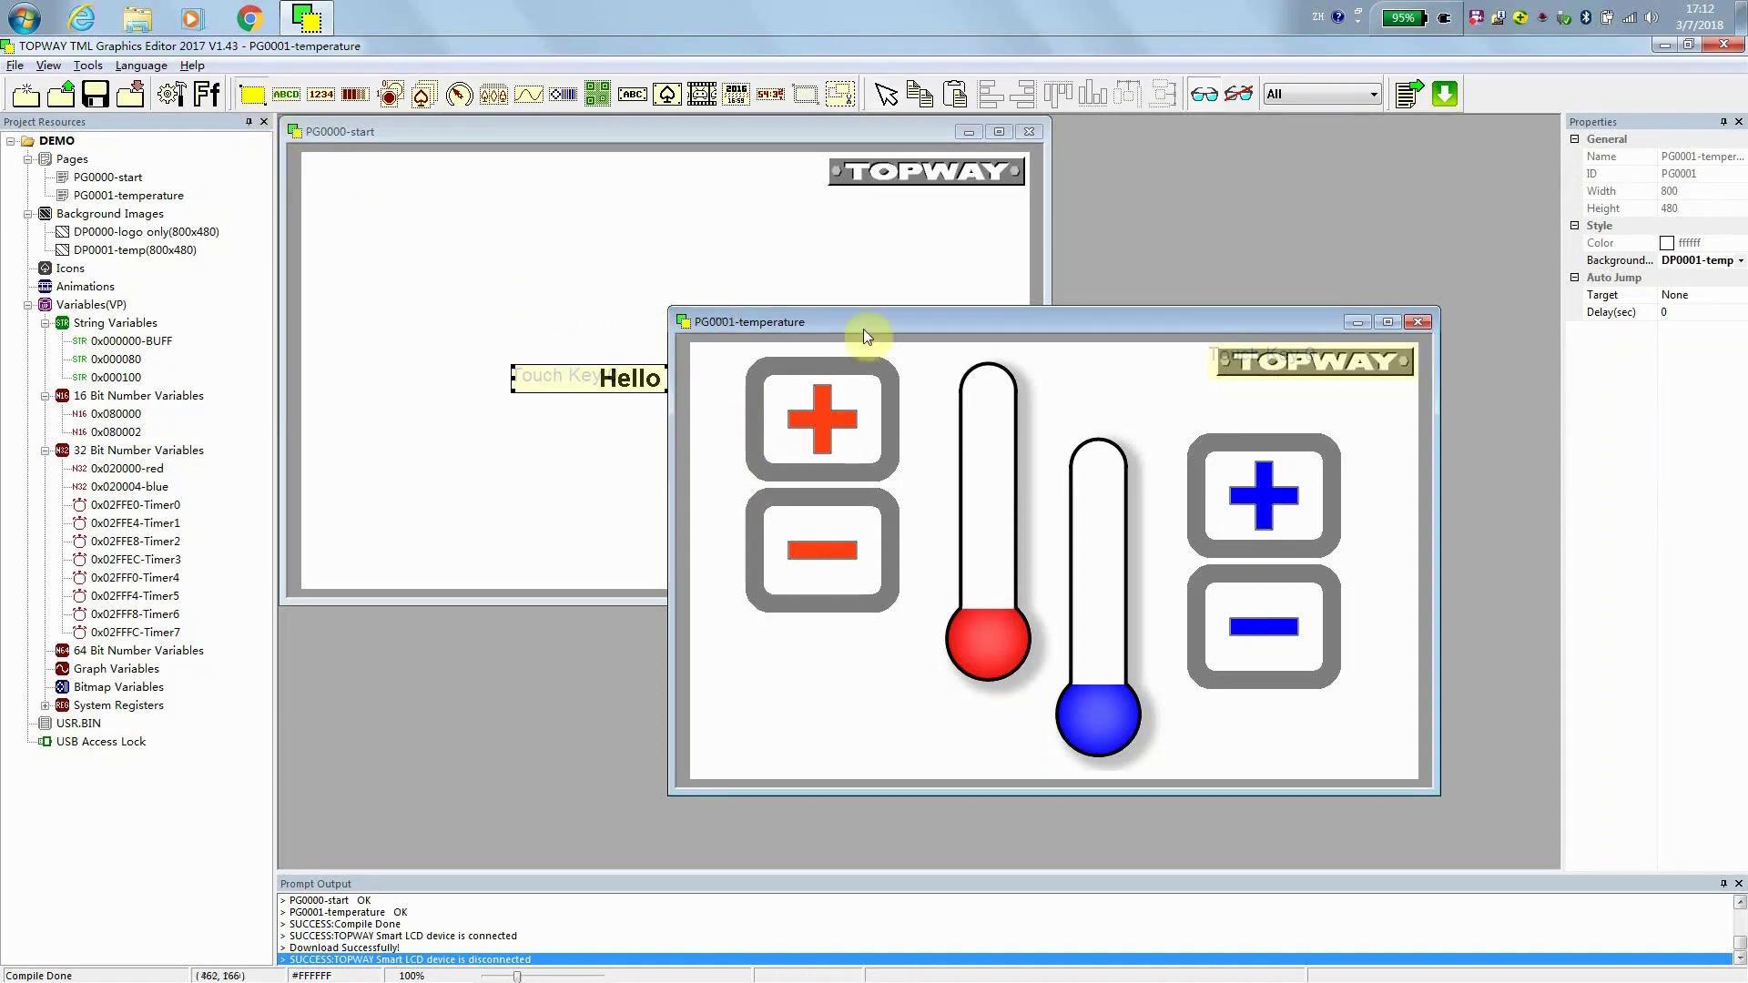
left_click_drag(765, 381, 895, 479)
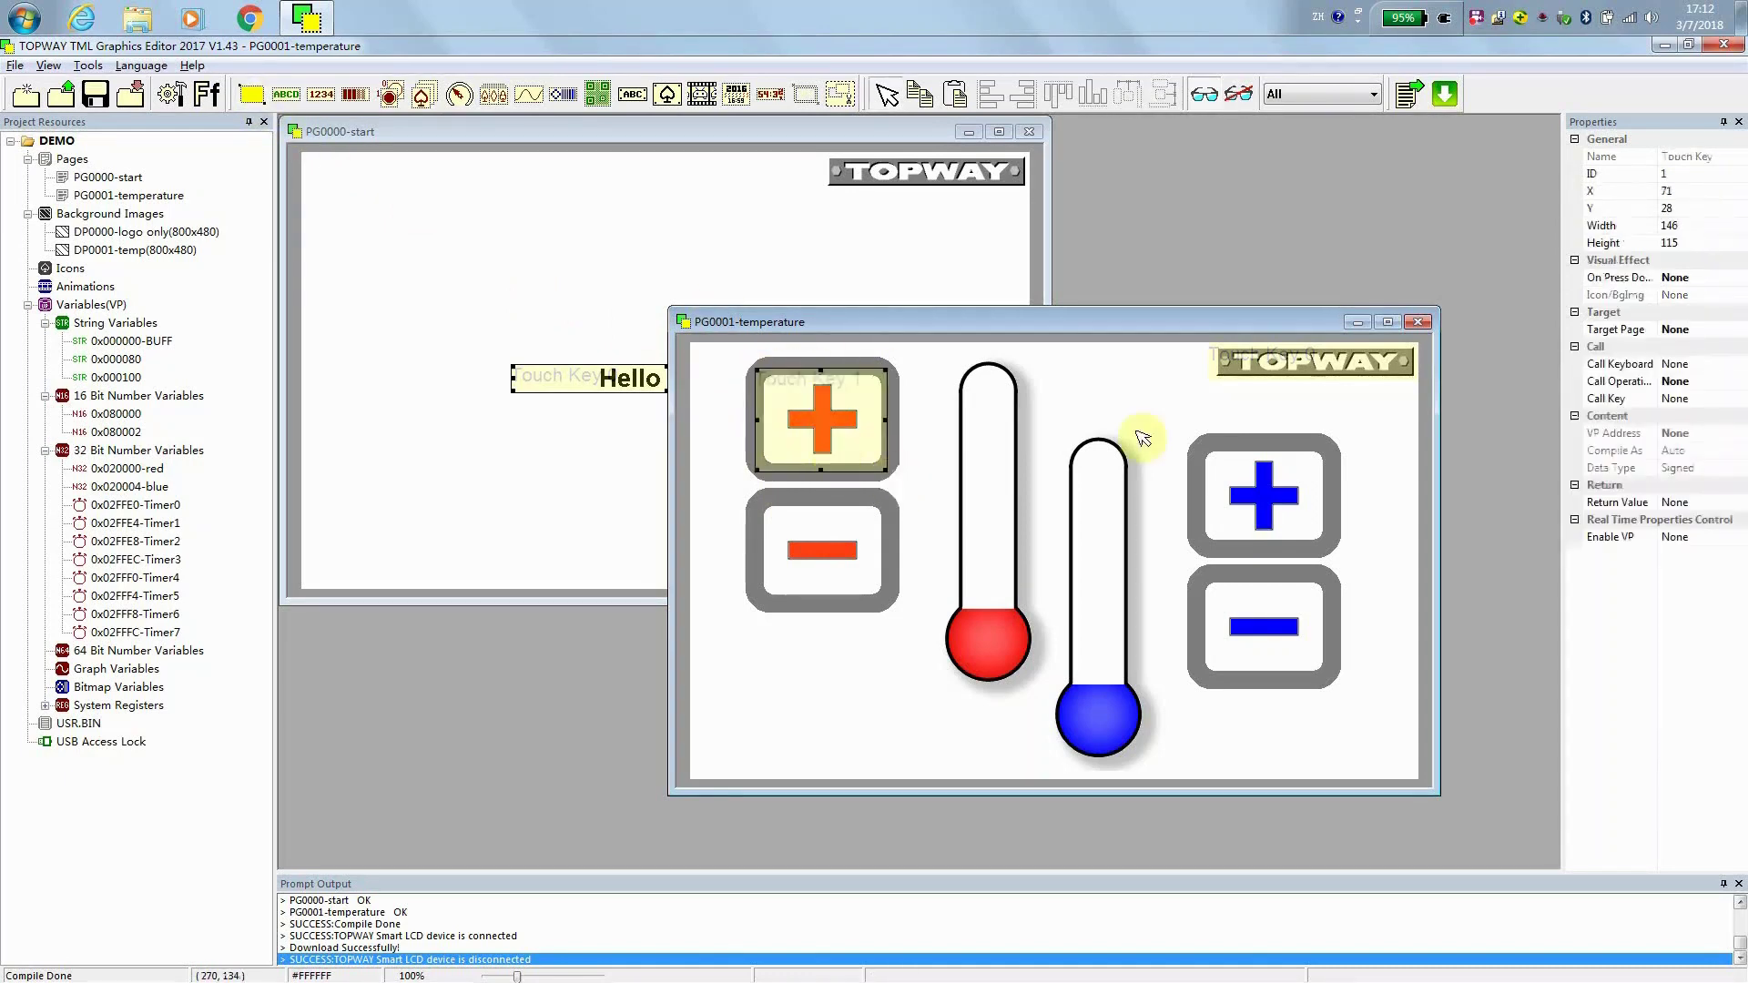
left_click(1733, 282)
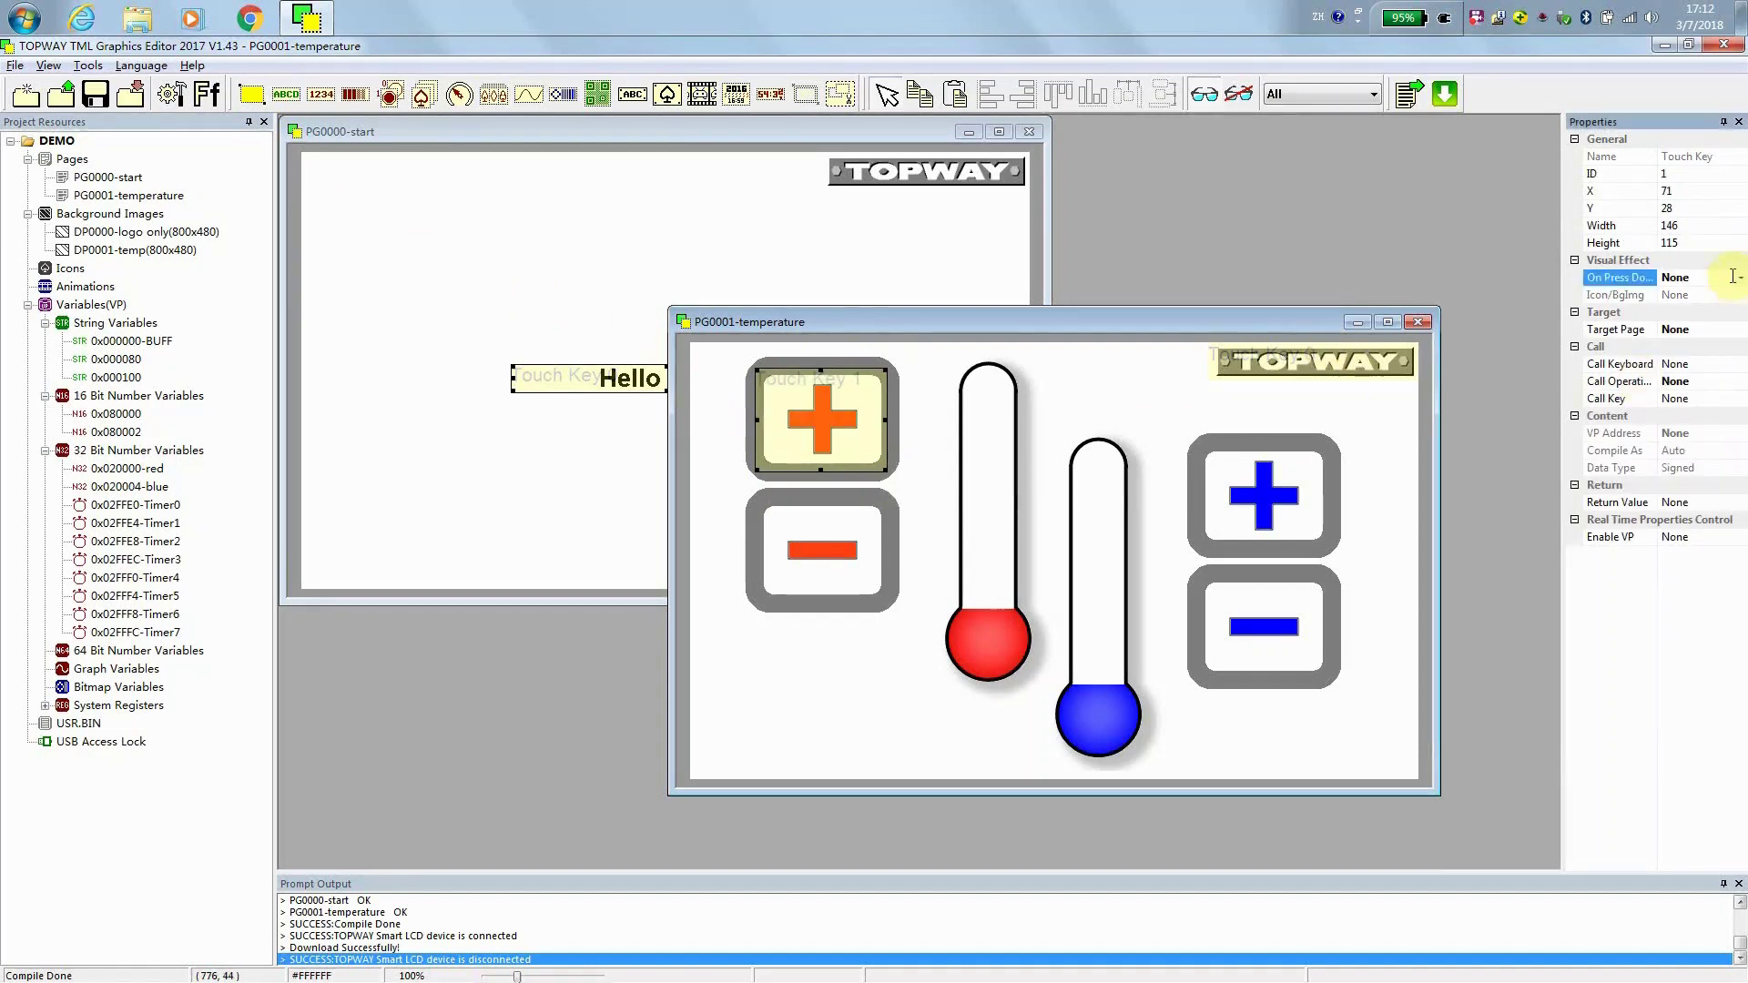
left_click(1739, 277)
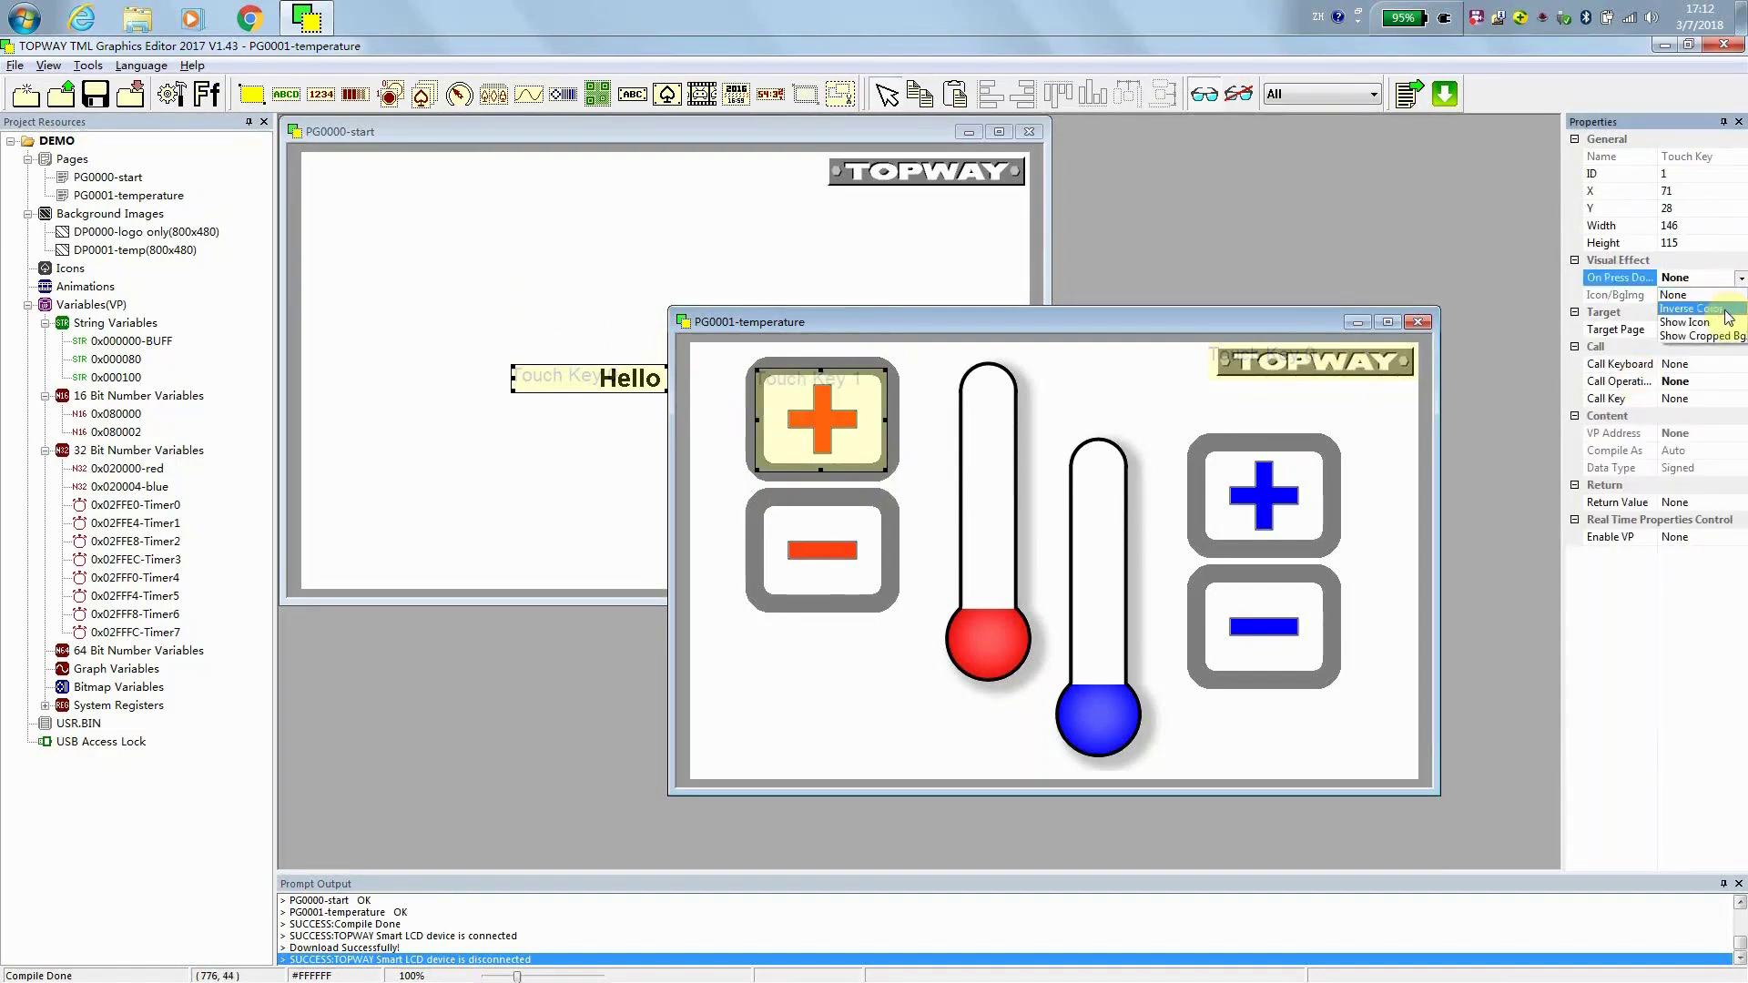
left_click(1727, 309)
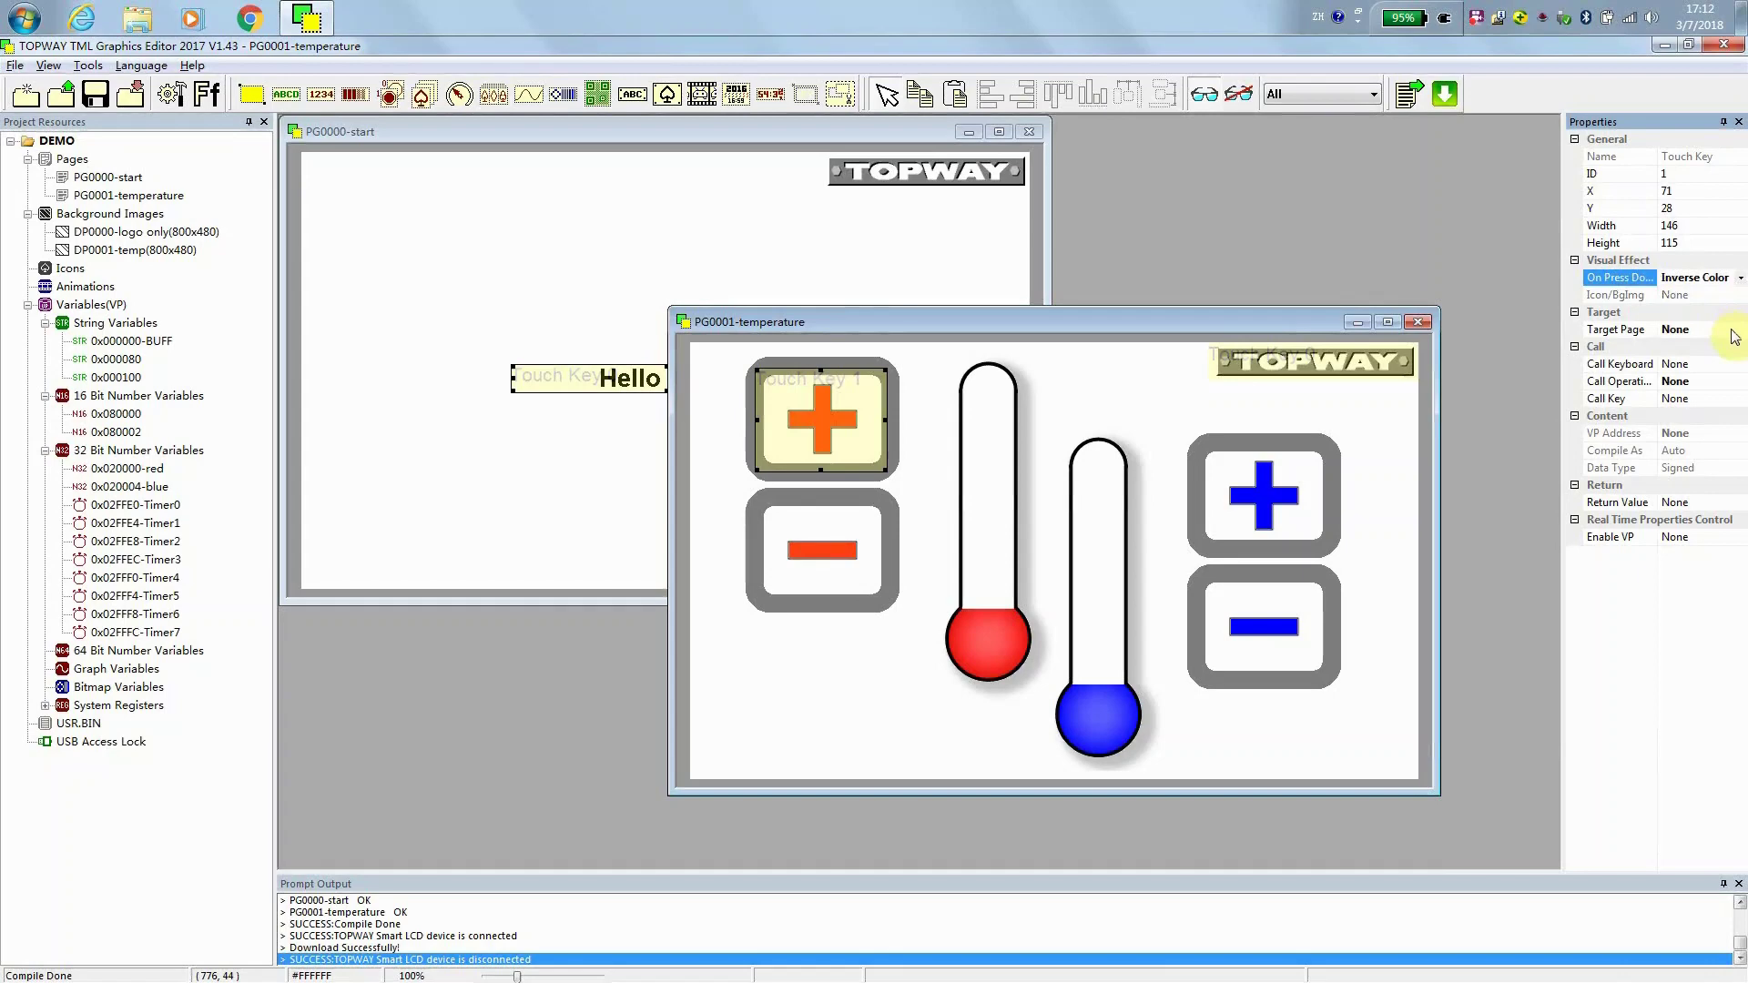
left_click(1735, 381)
left_click(1740, 382)
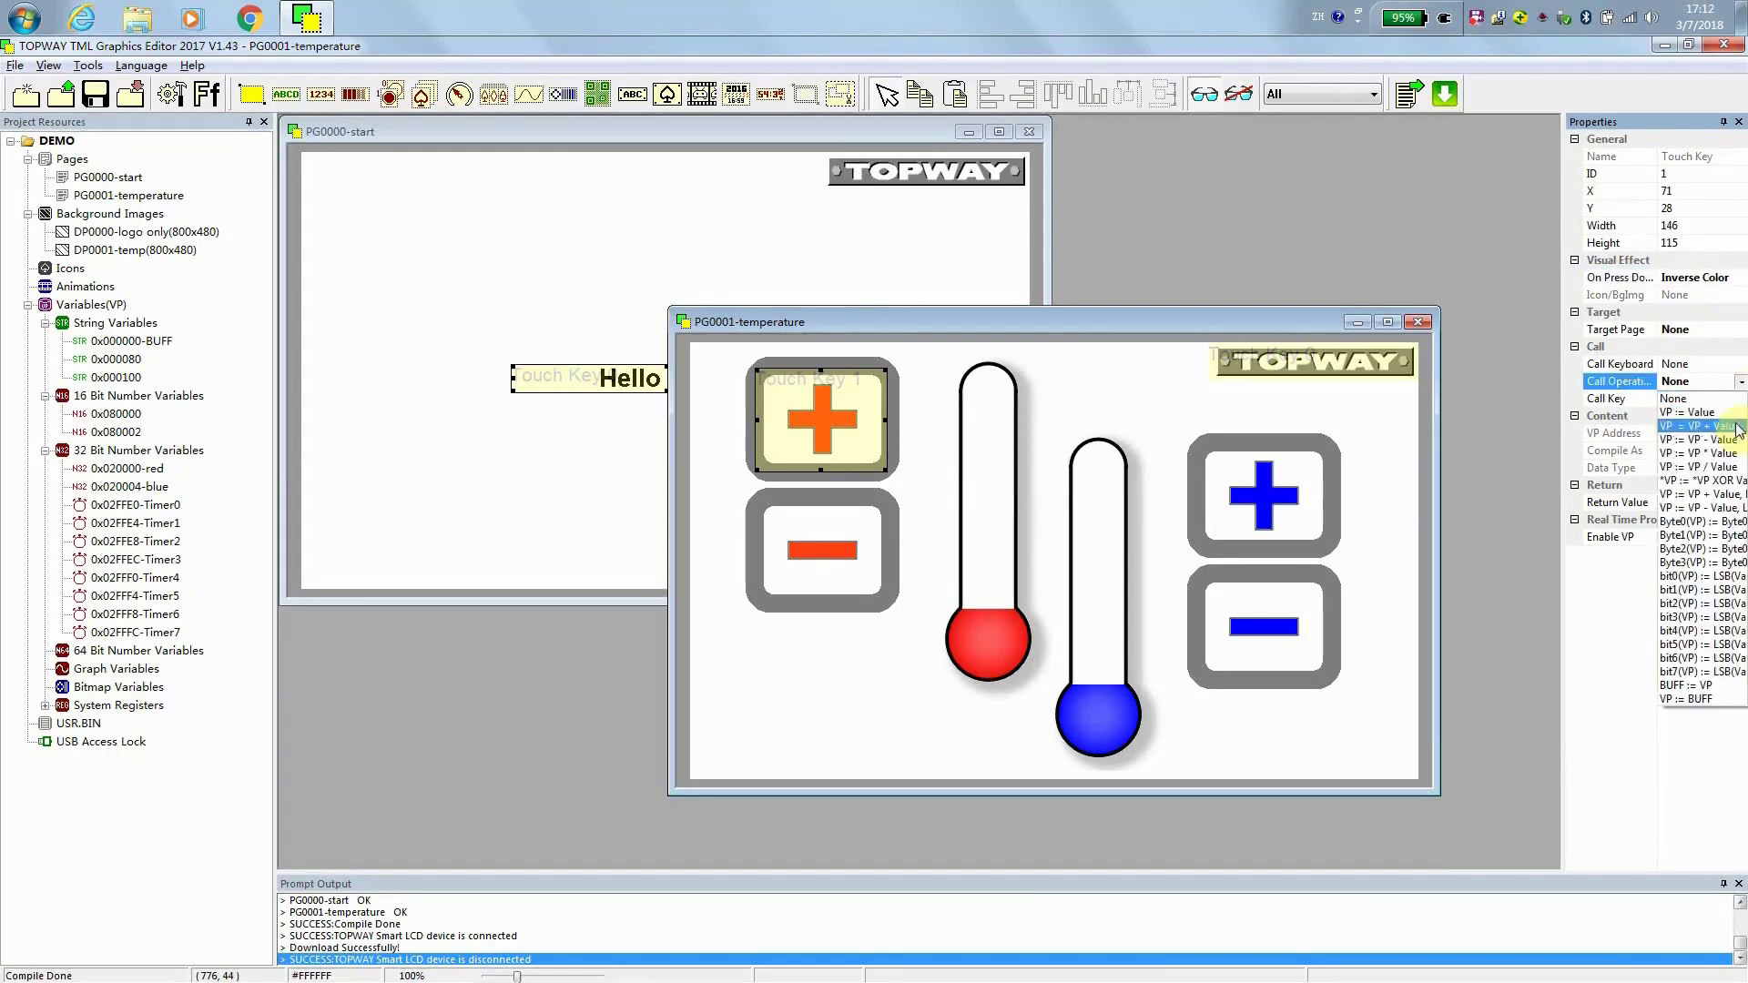
left_click(1739, 426)
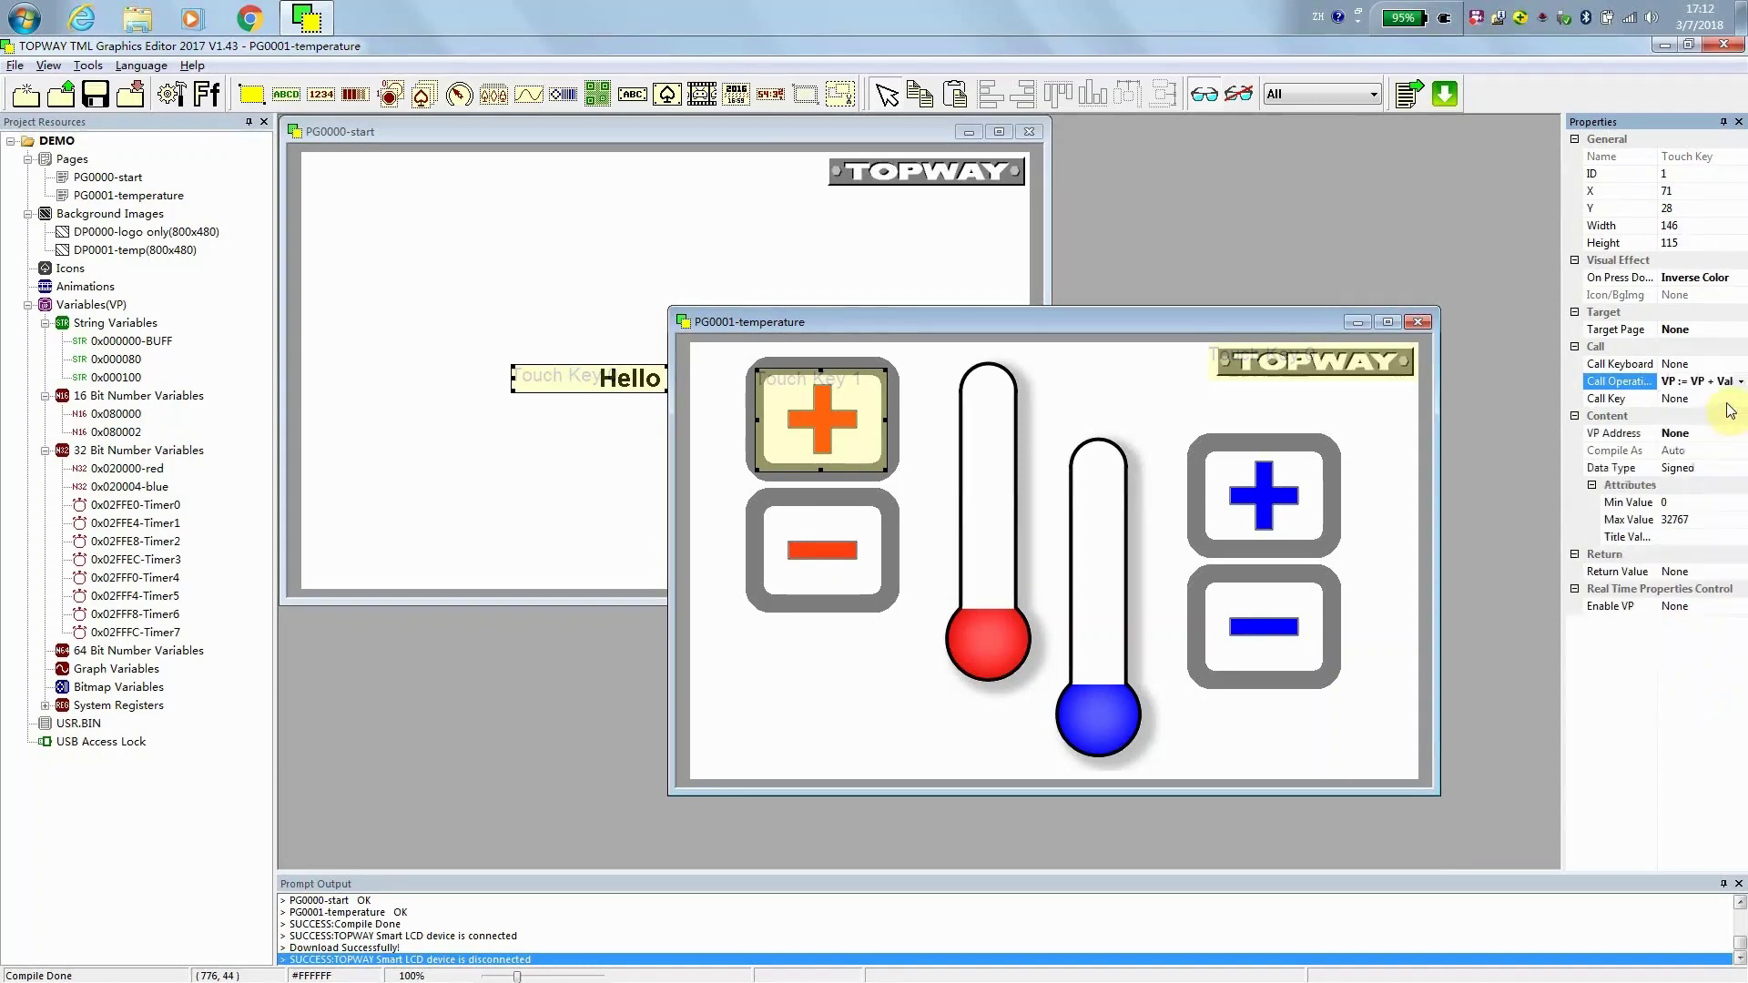
- Bind the plus key to 0x020000-red with maximum 9 and title value 1
left_click(1733, 435)
left_click(1740, 435)
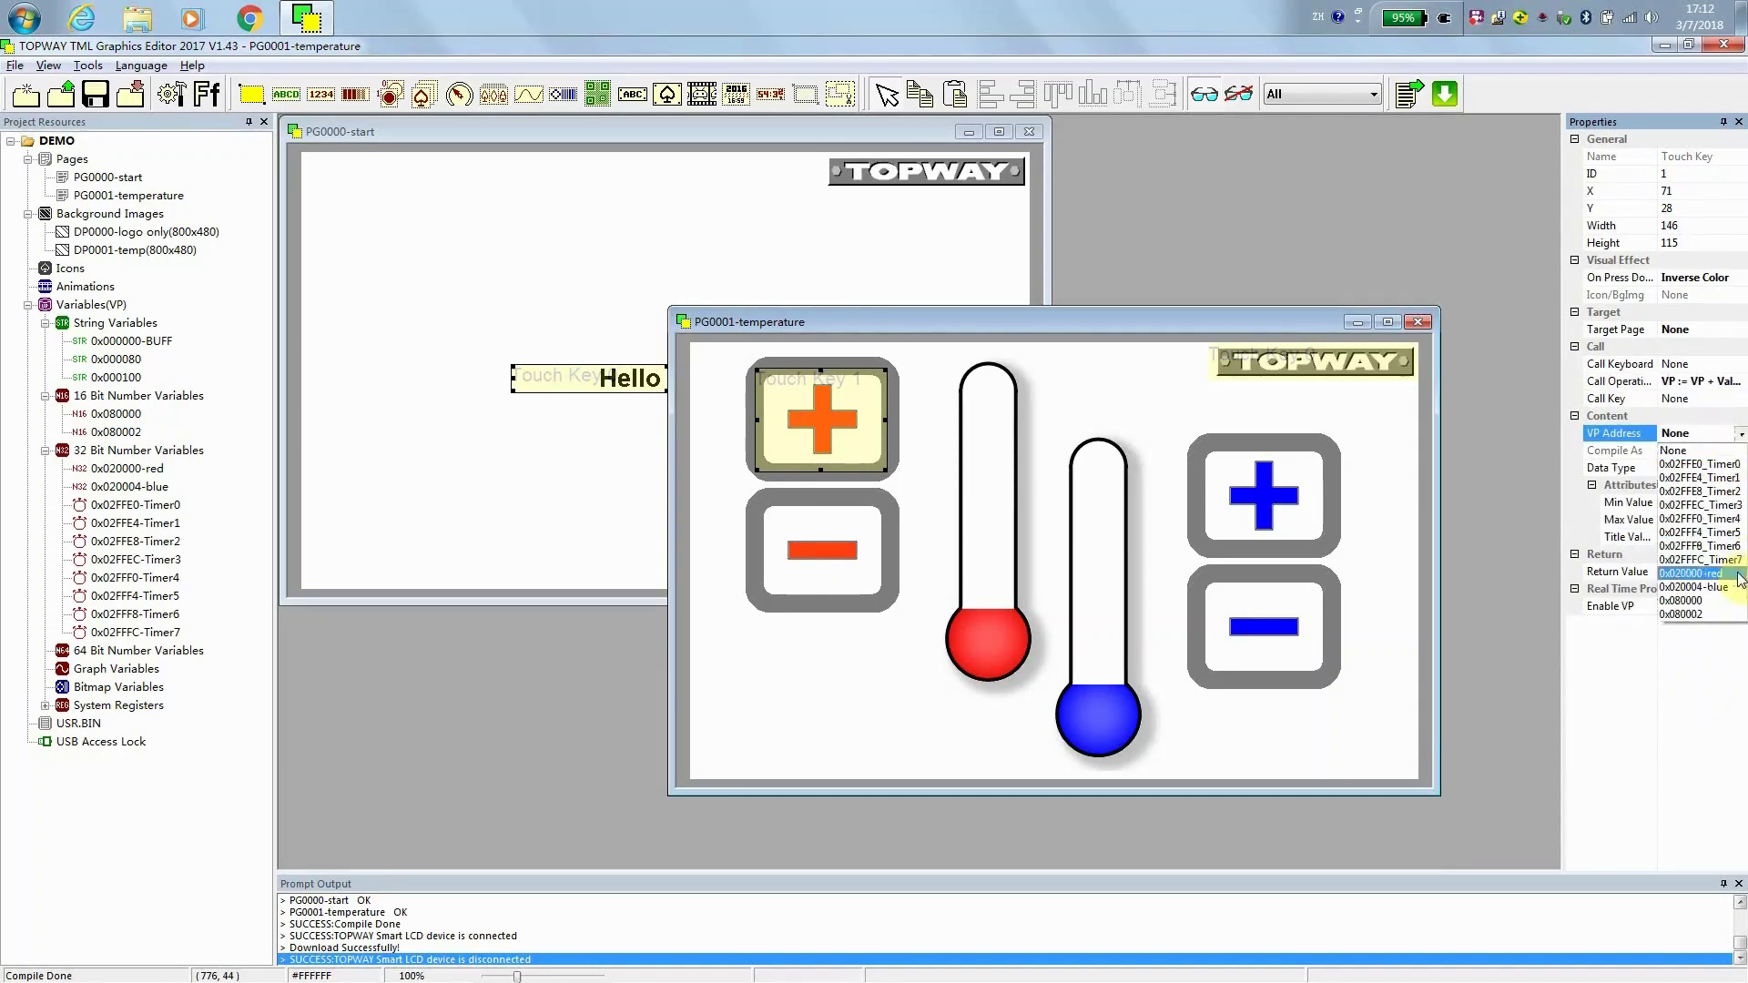
left_click(1693, 574)
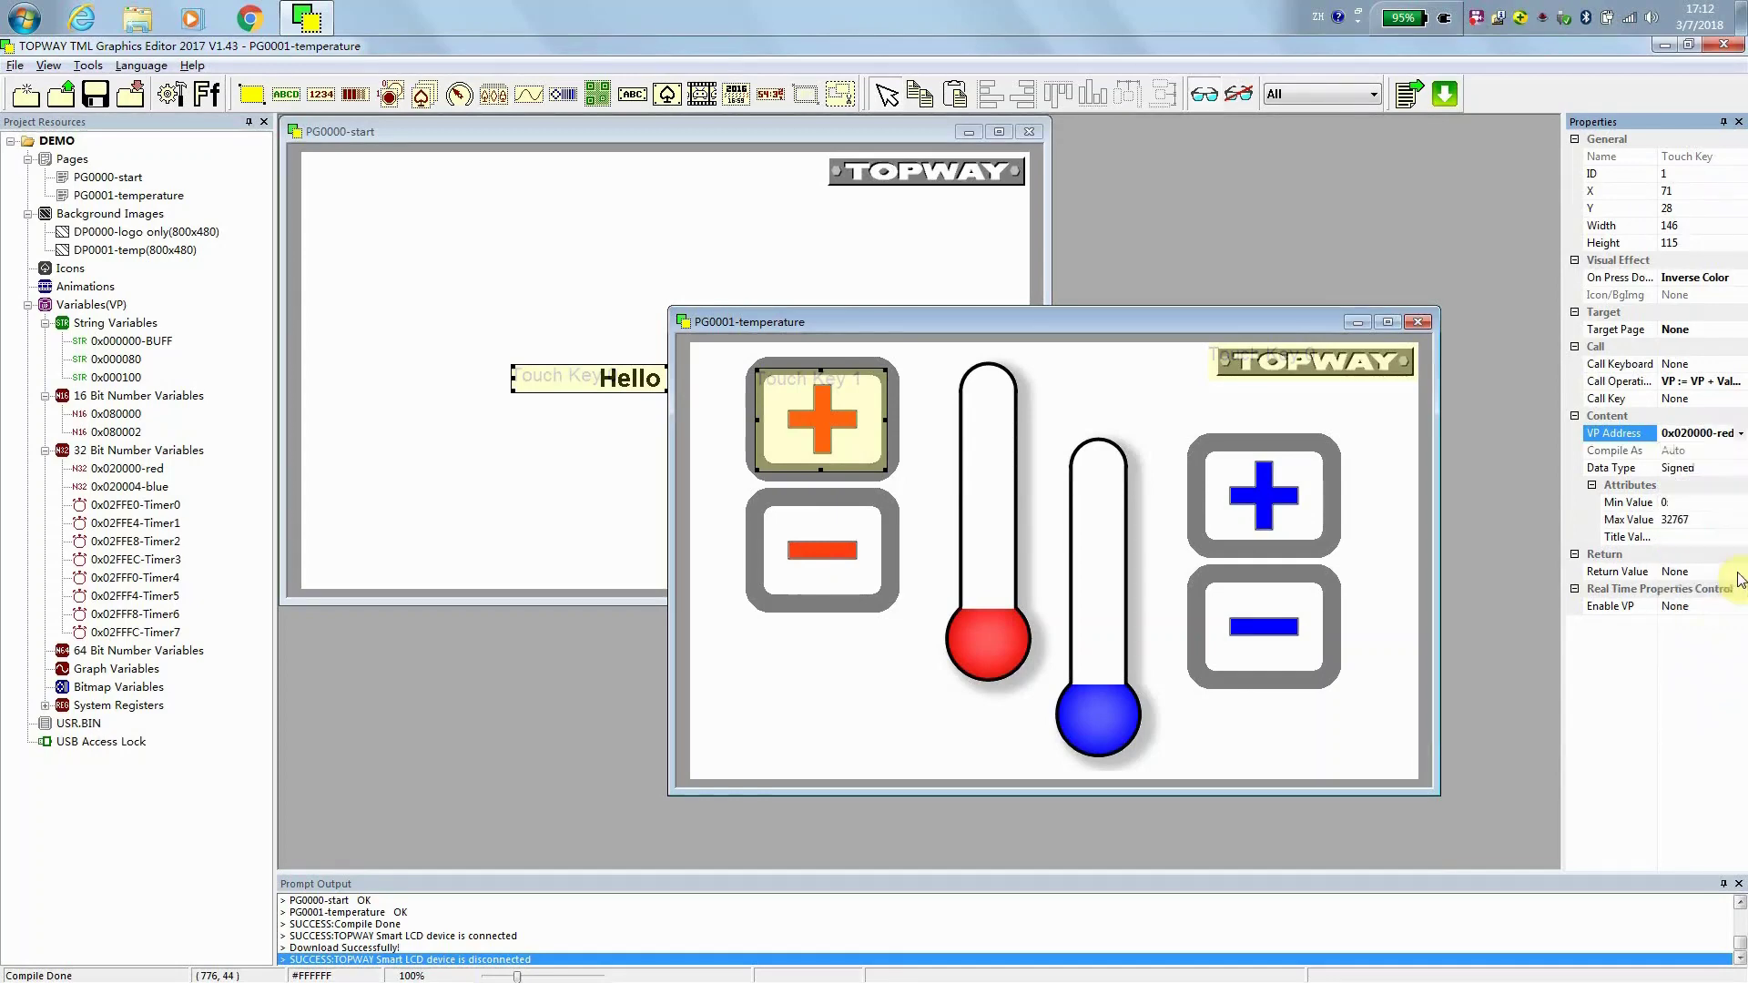
left_click(1723, 518)
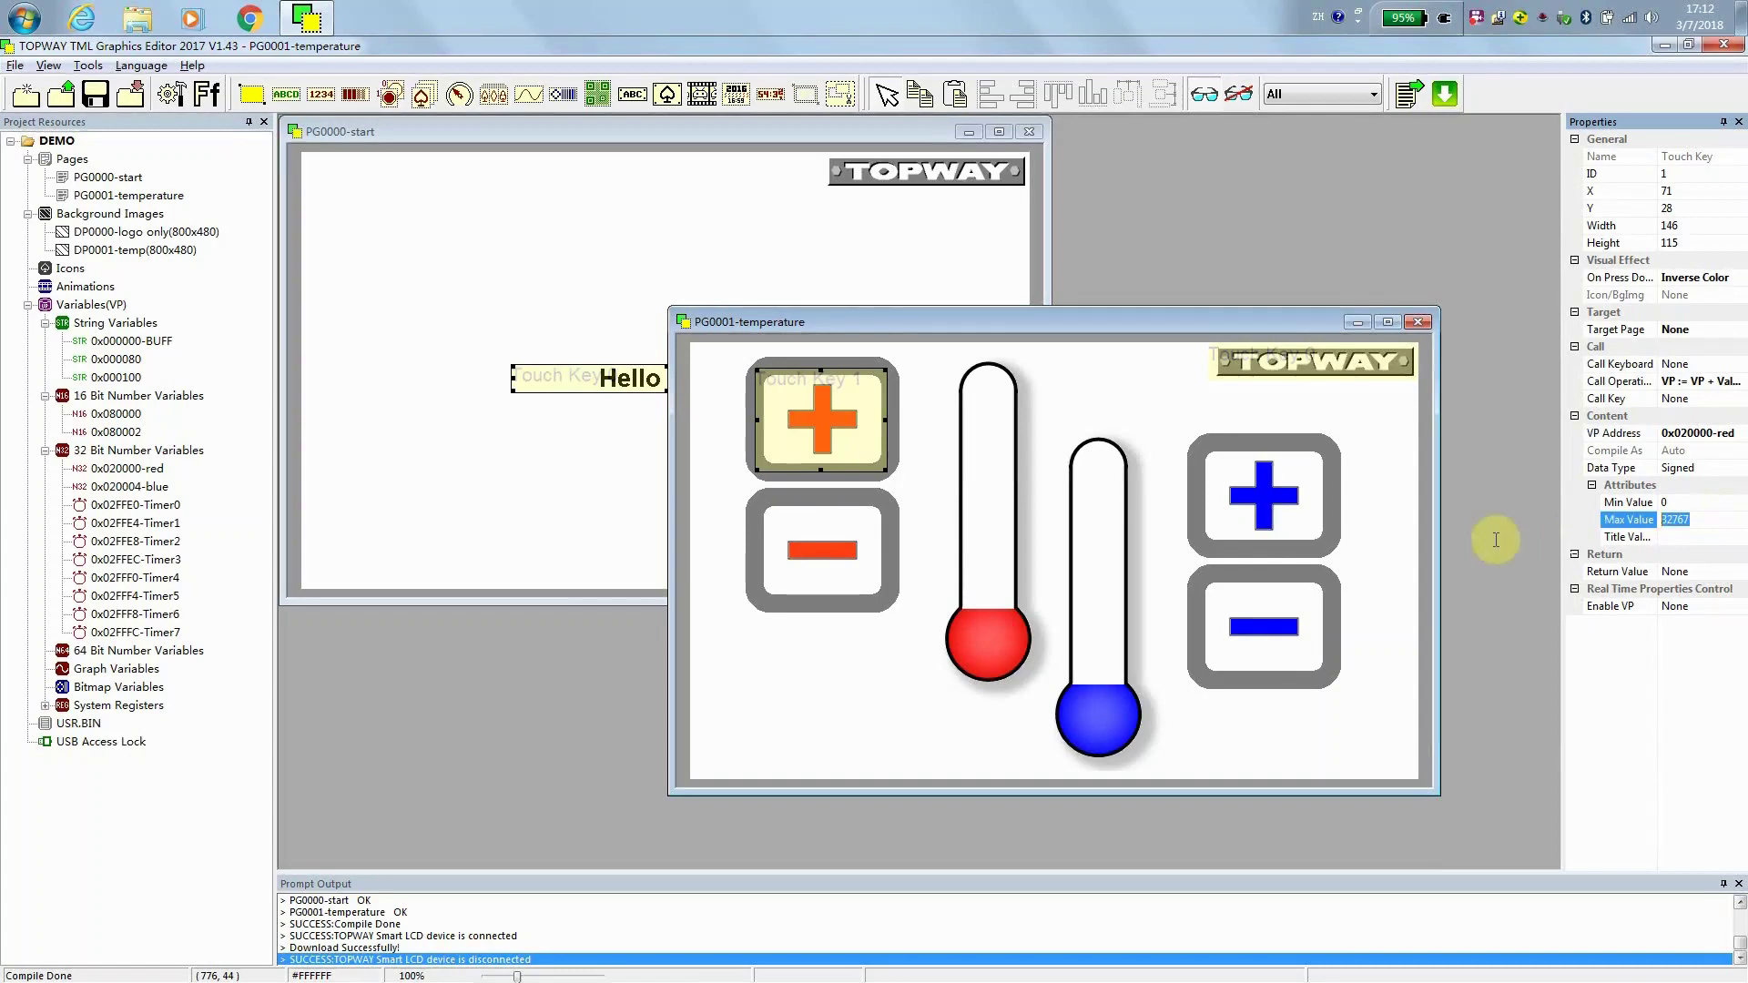
type("9")
left_click(1687, 535)
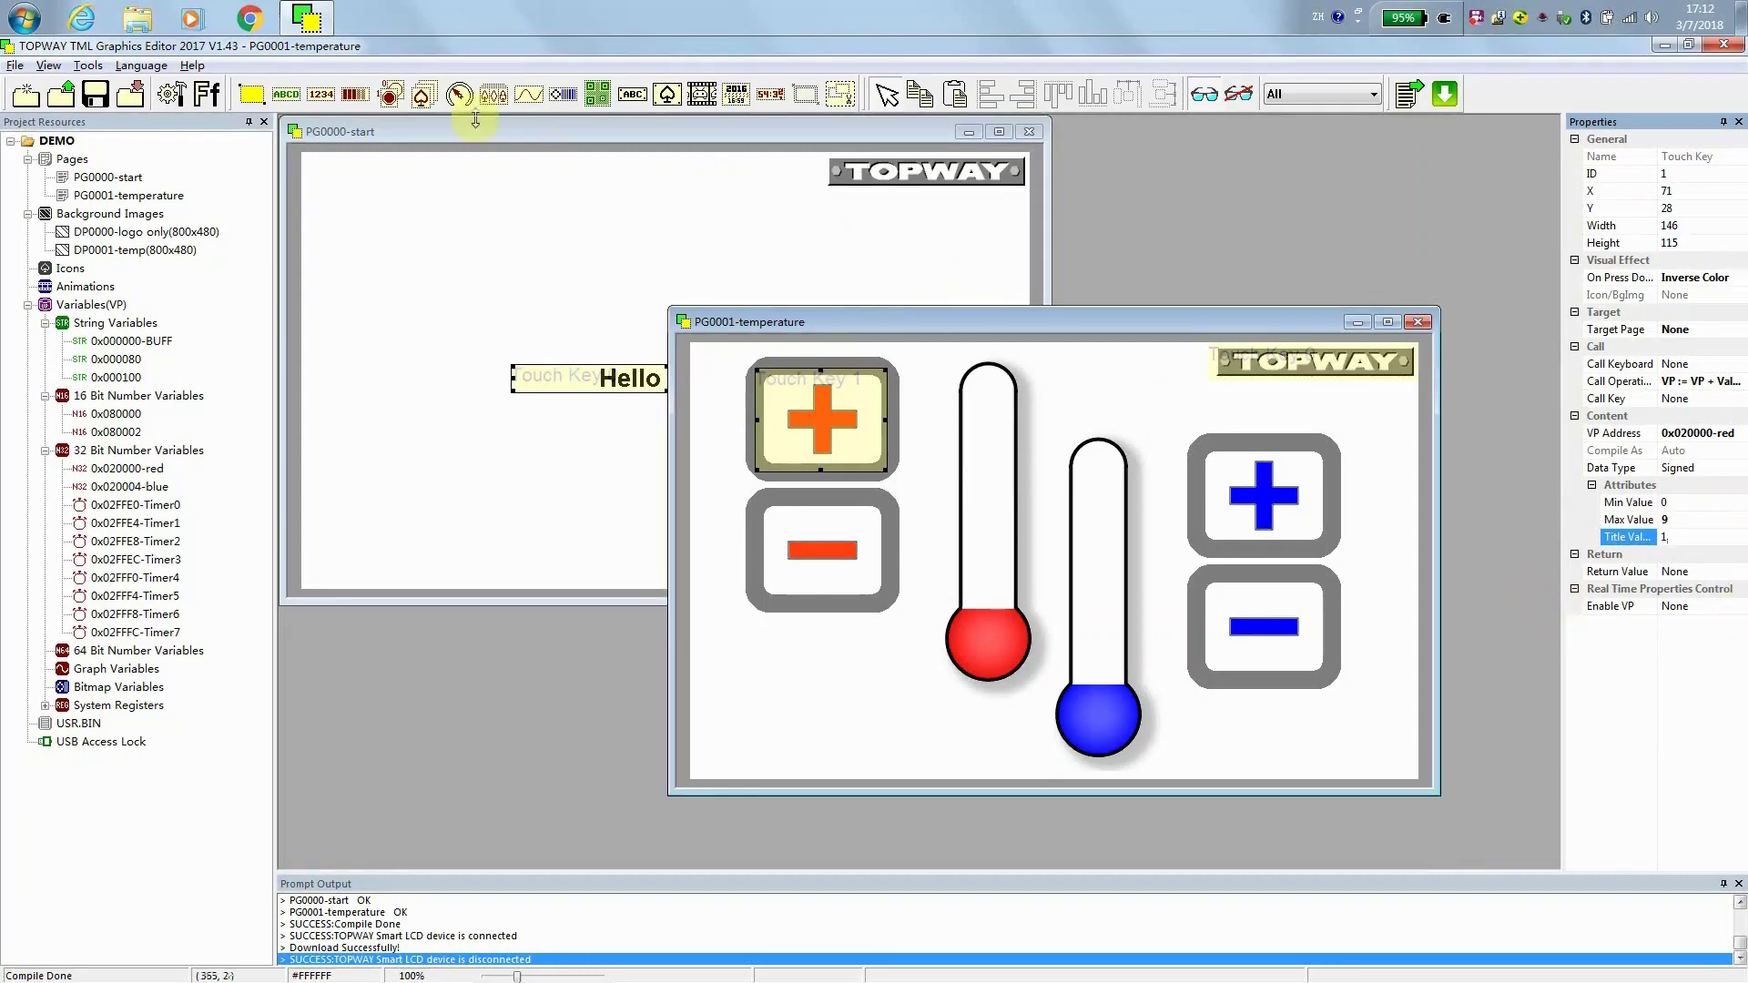
- Draw a touch key over the red minus with Inverse Color, no target page, and VP := VP - Value
left_click(341, 131)
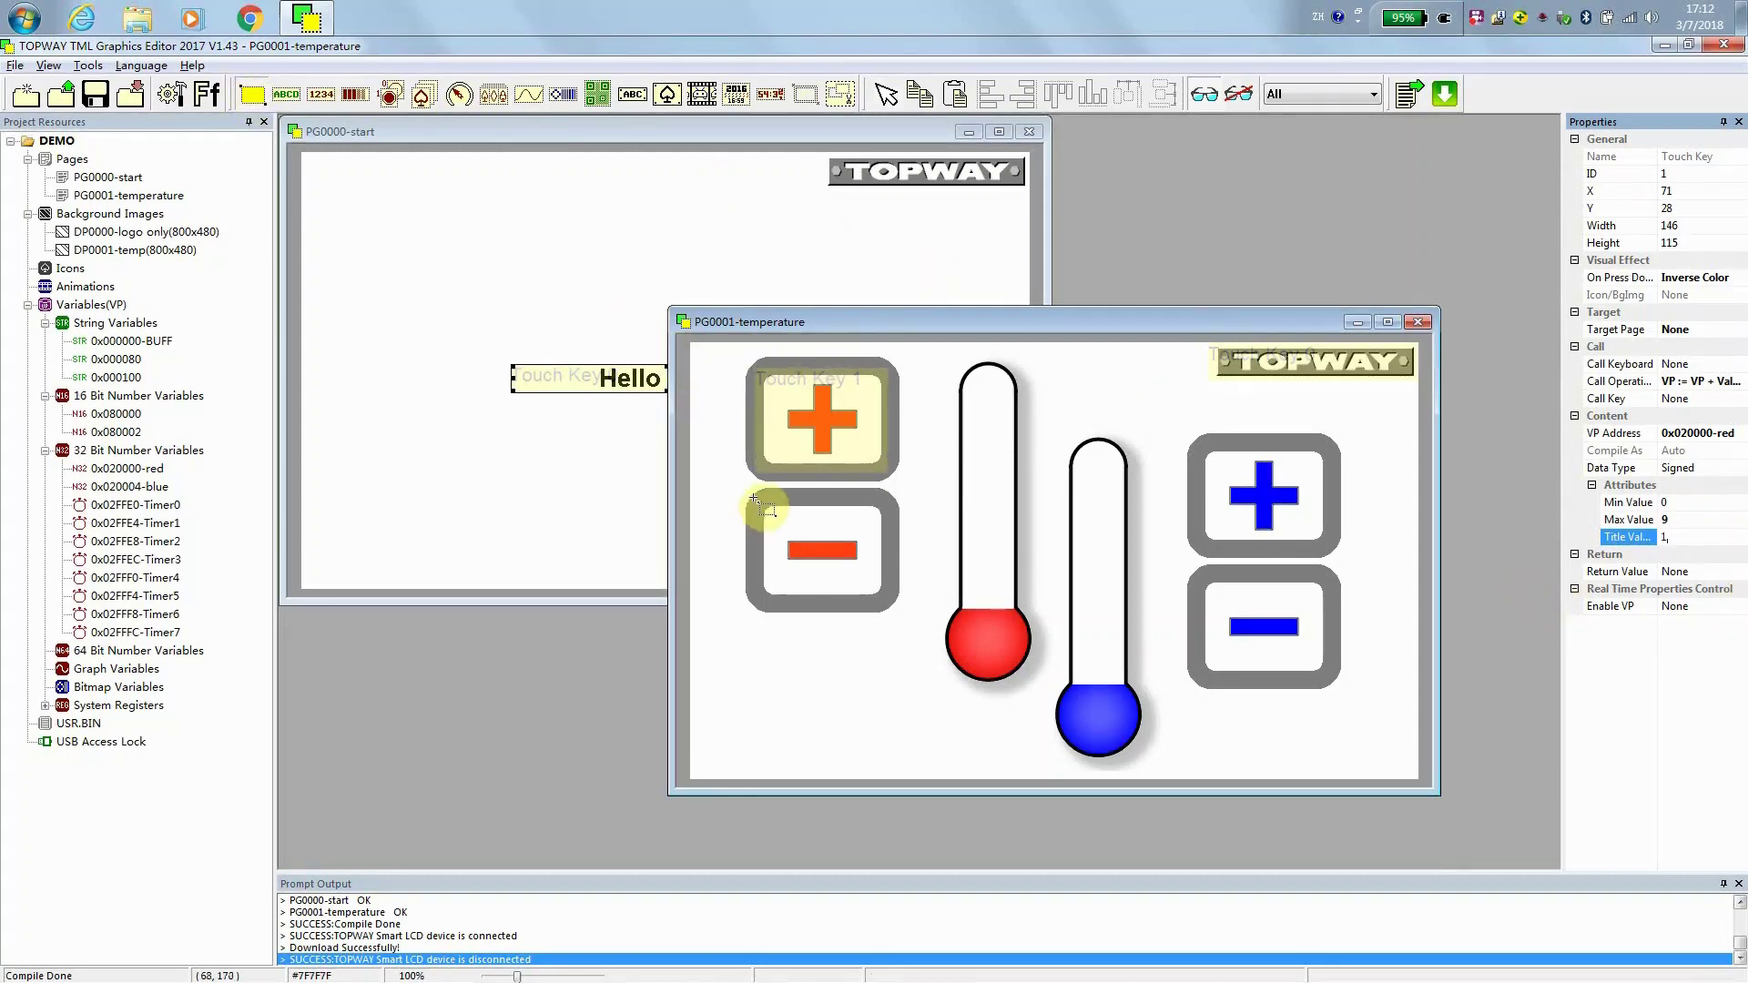
left_click_drag(765, 507, 894, 602)
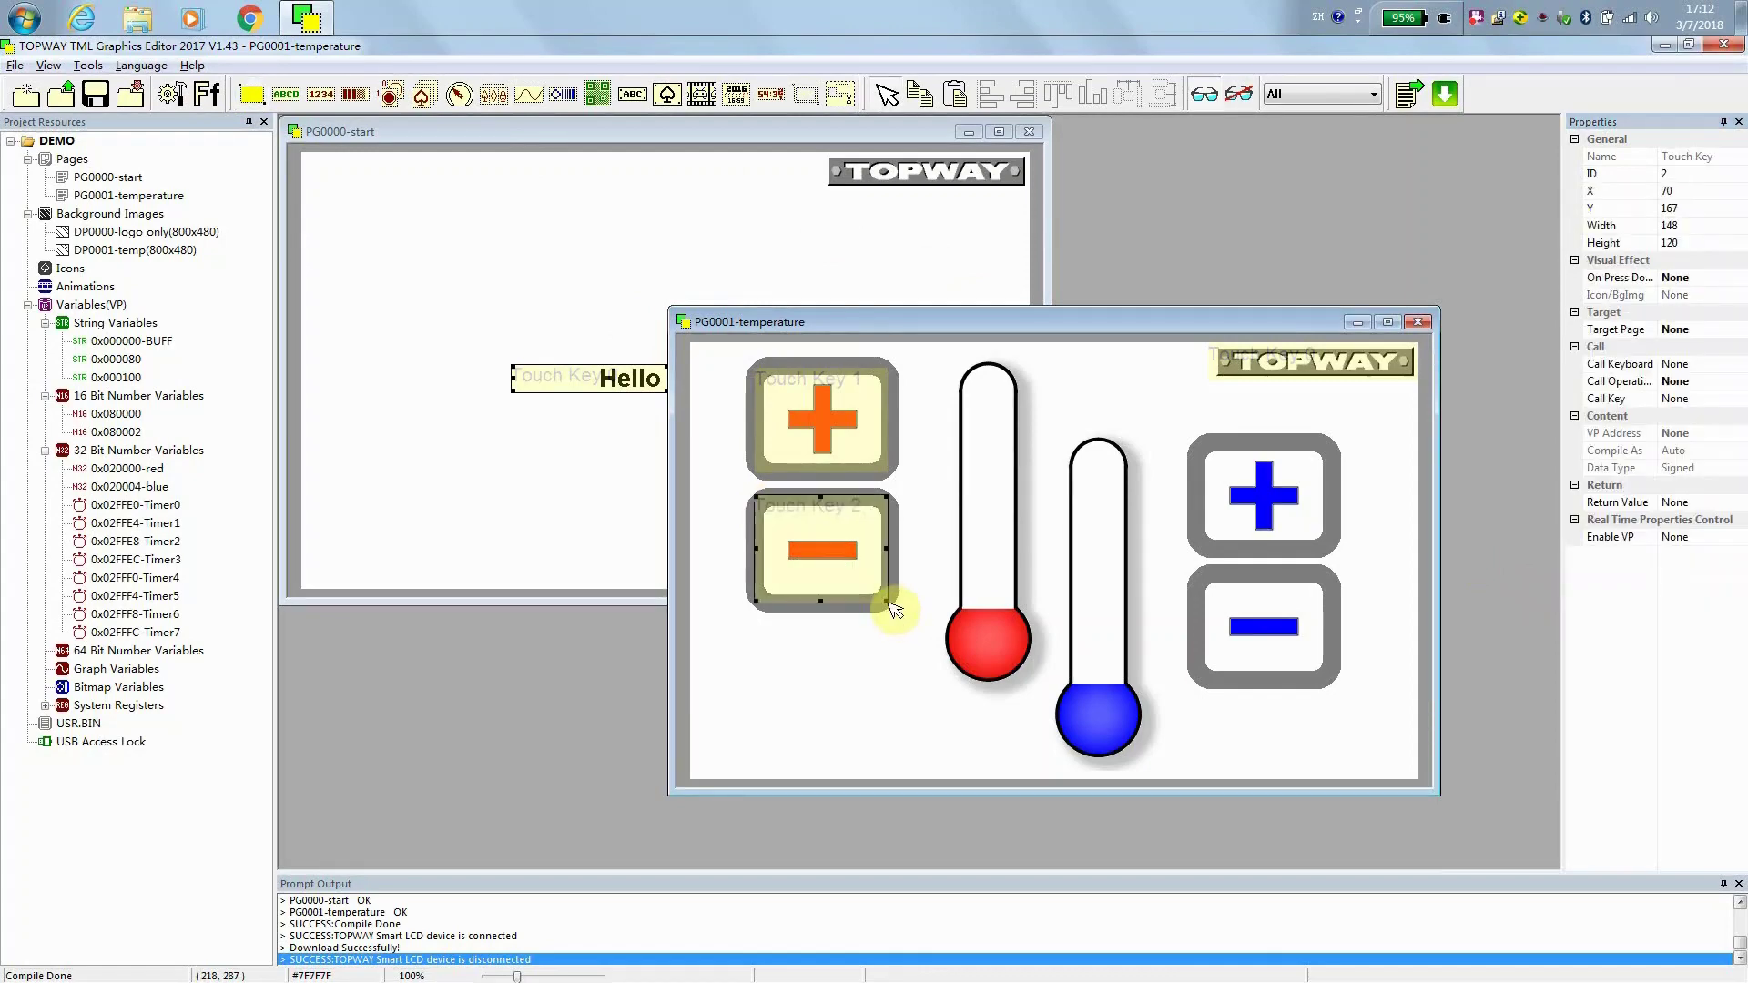
left_click(1738, 279)
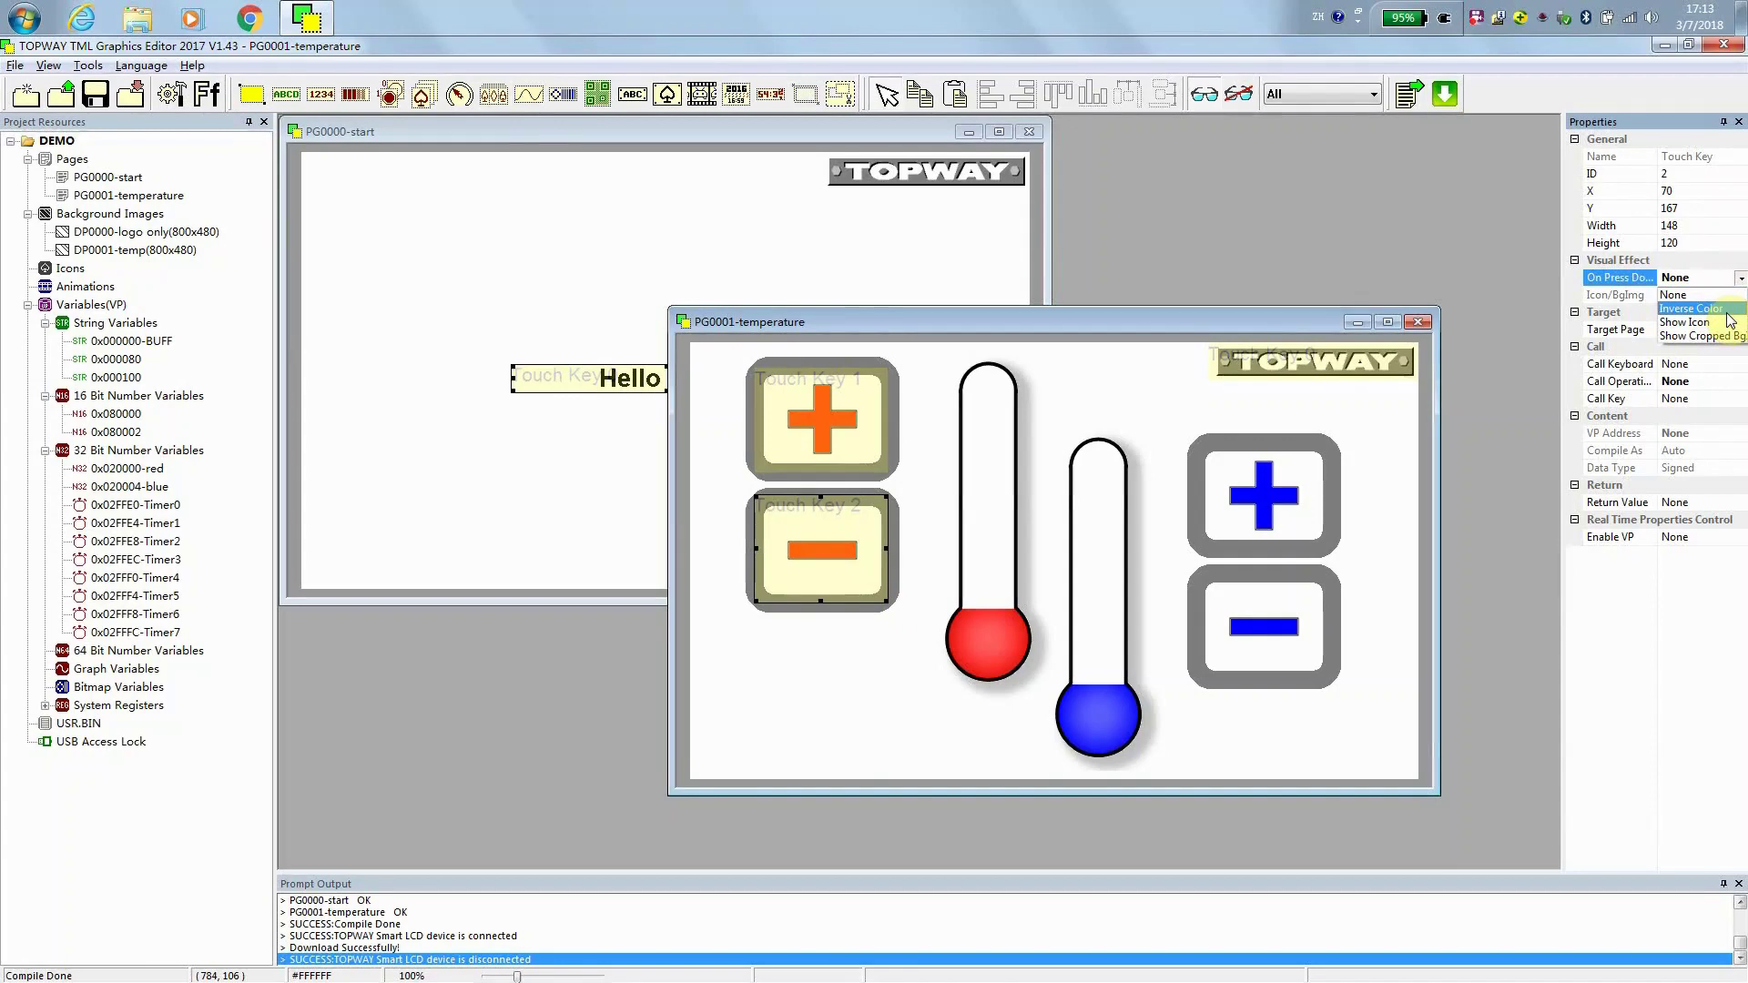
left_click(1725, 309)
left_click(1739, 331)
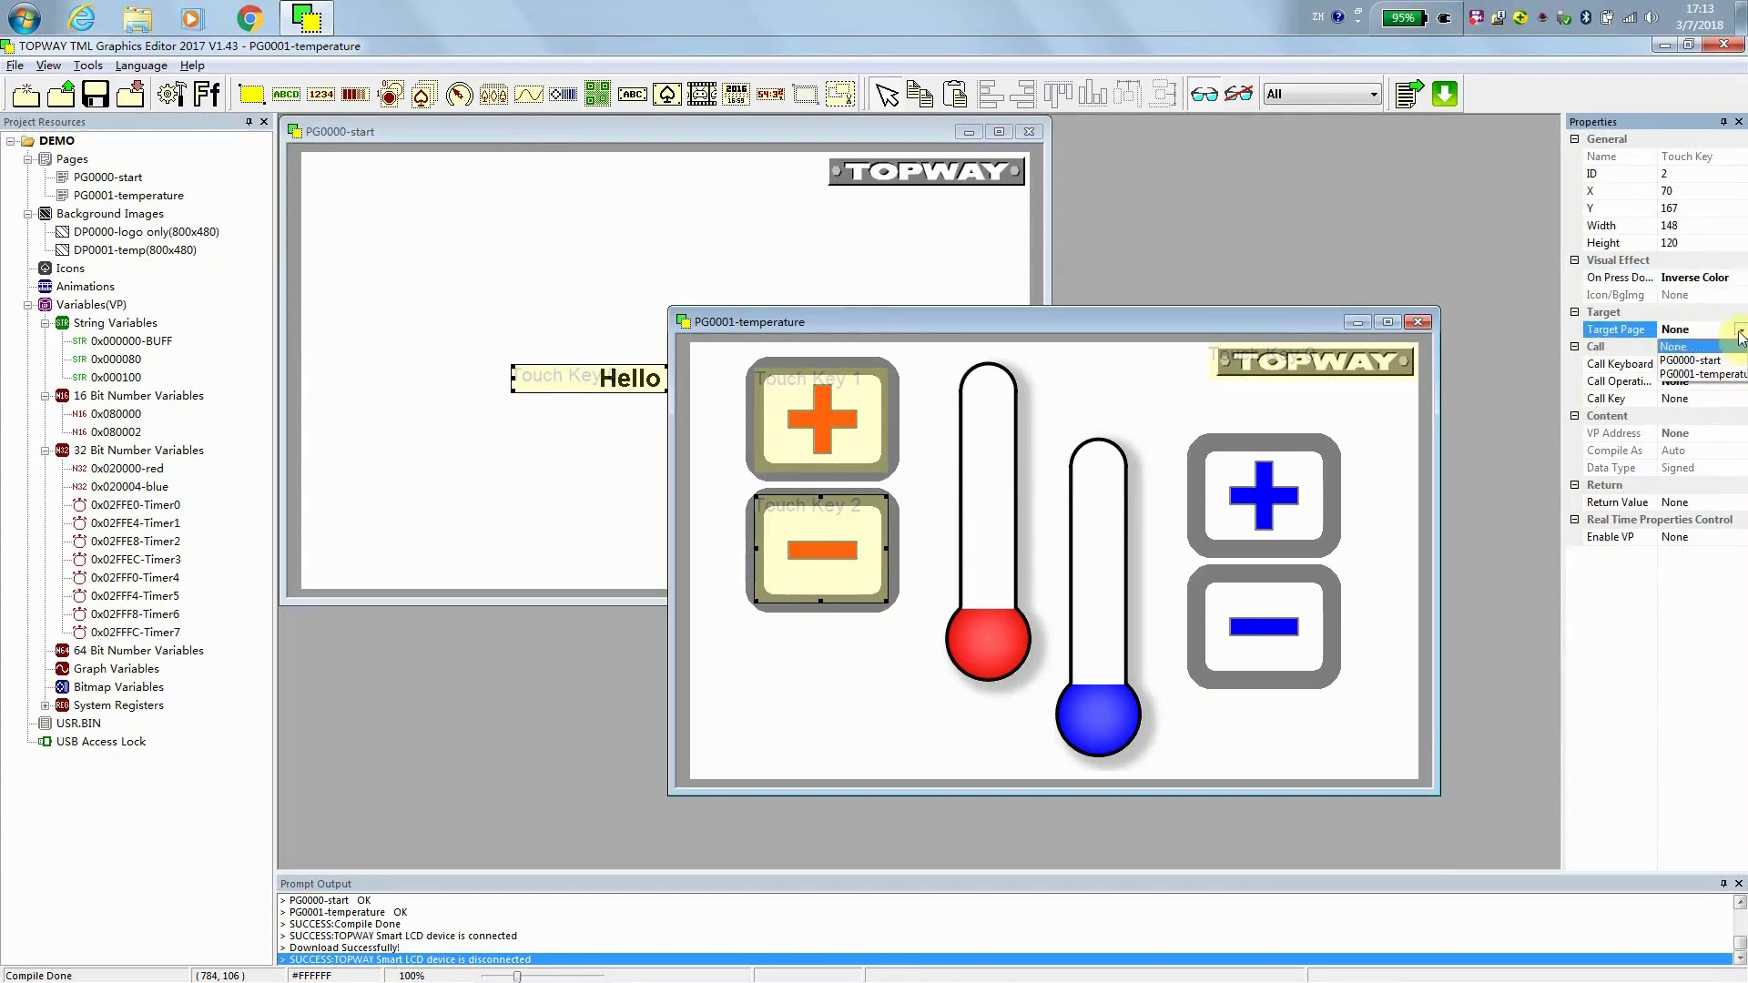
left_click(1737, 346)
left_click(1739, 382)
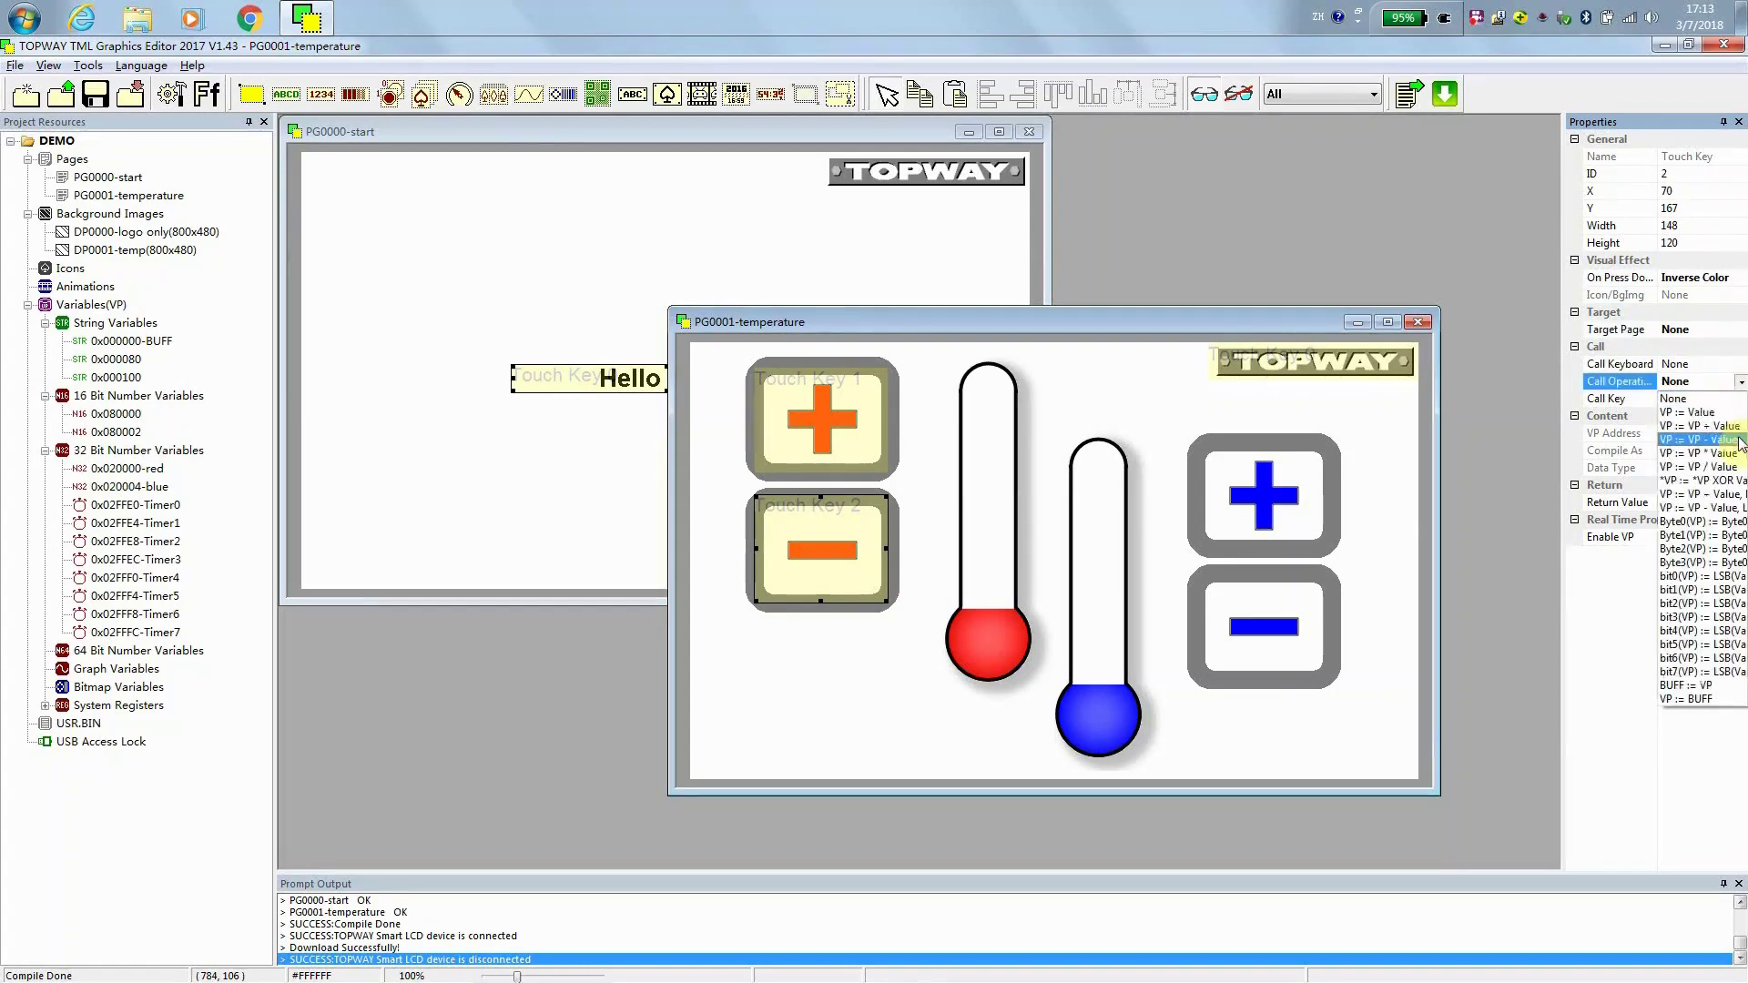
left_click(1739, 441)
- Bind the minus key to 0x020000-red with minimum 0, maximum 9, and title value 1
left_click(1738, 435)
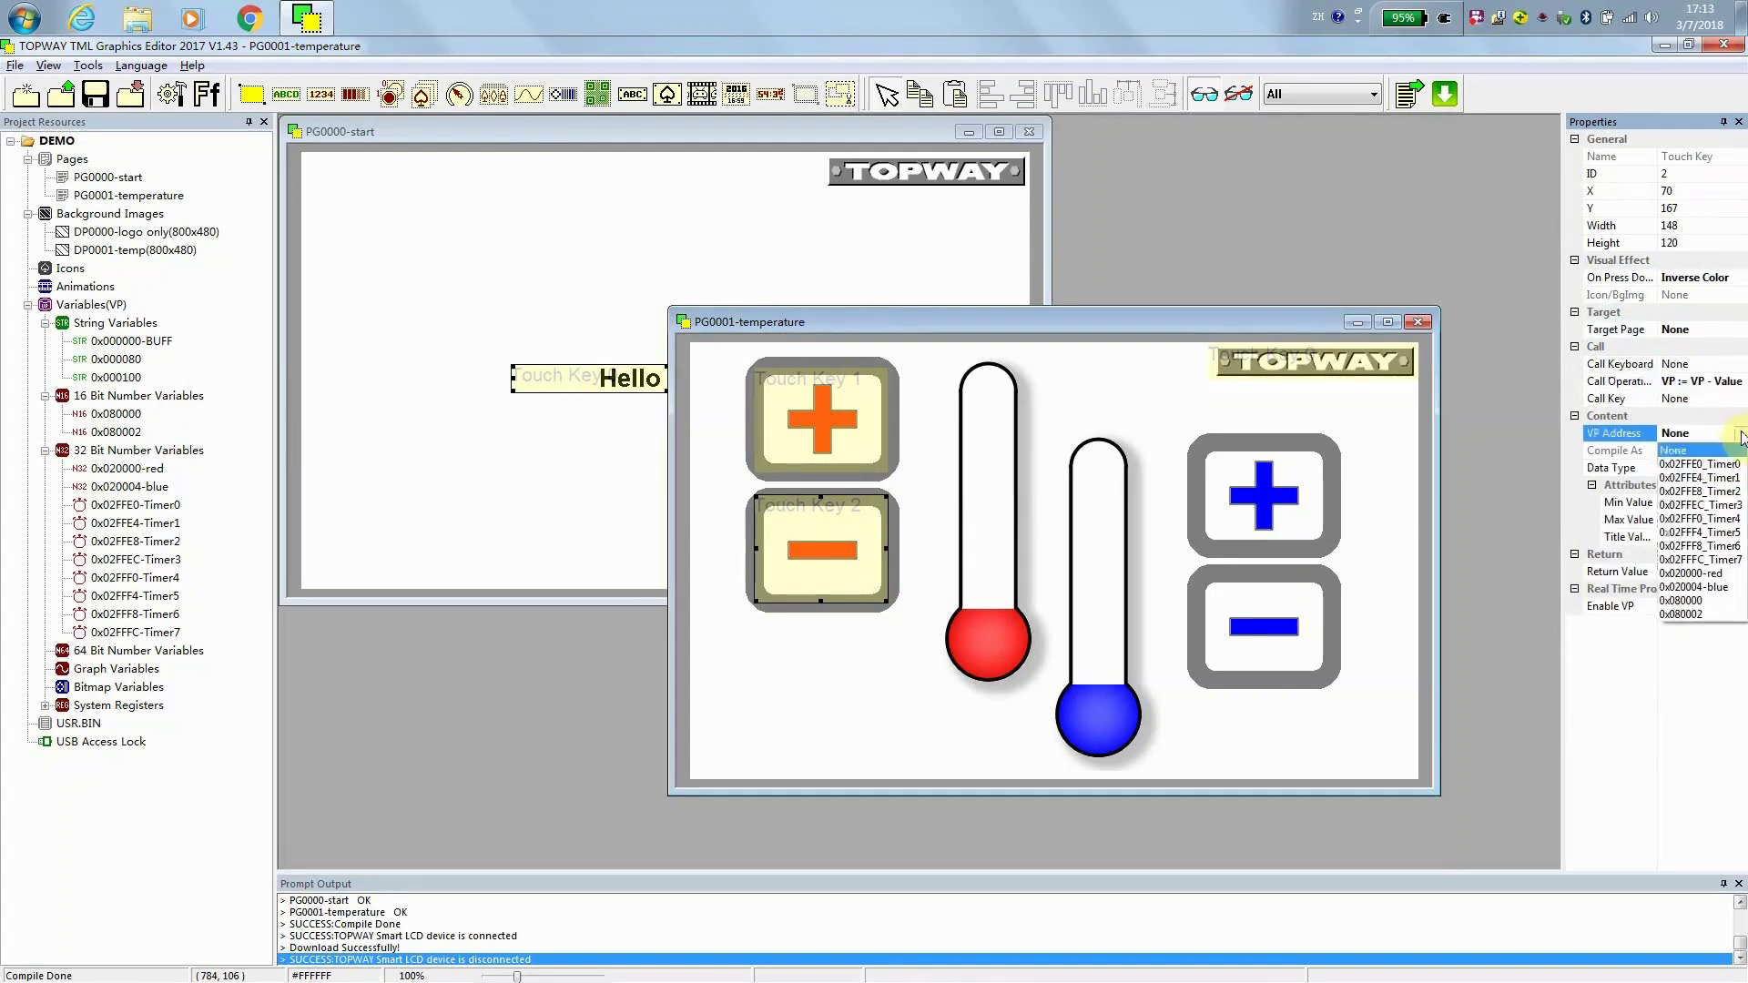
left_click(1735, 575)
left_click(1730, 502)
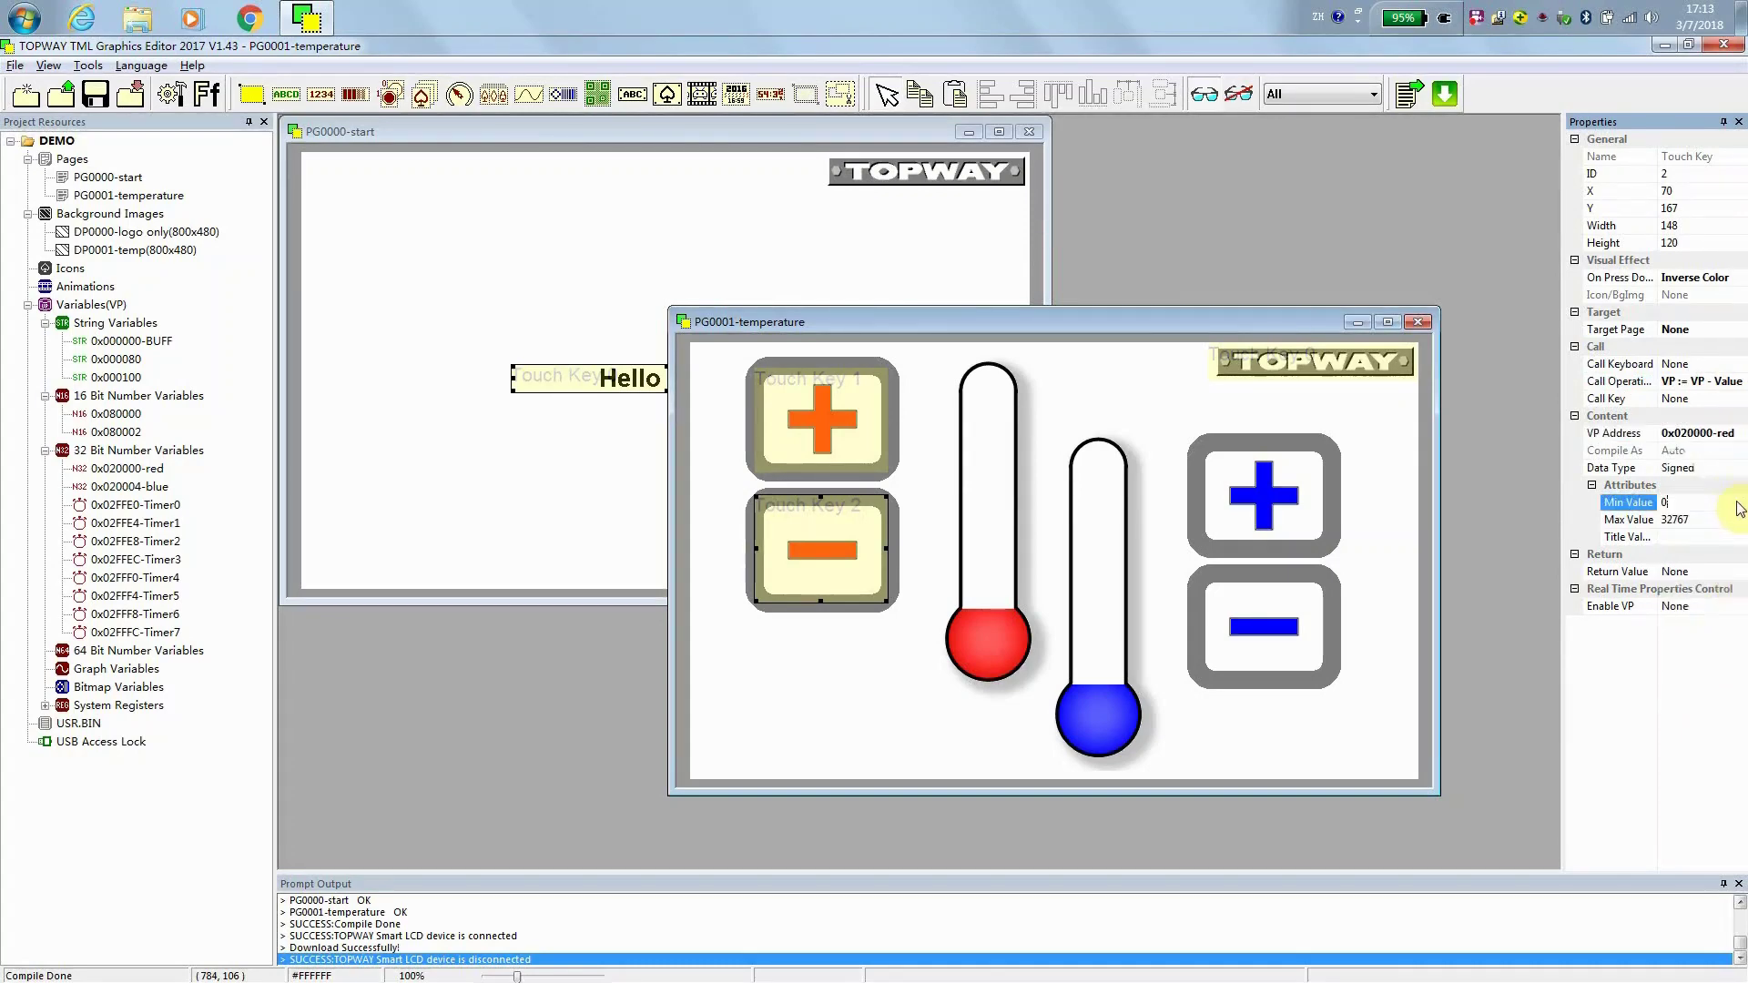
left_click(1712, 521)
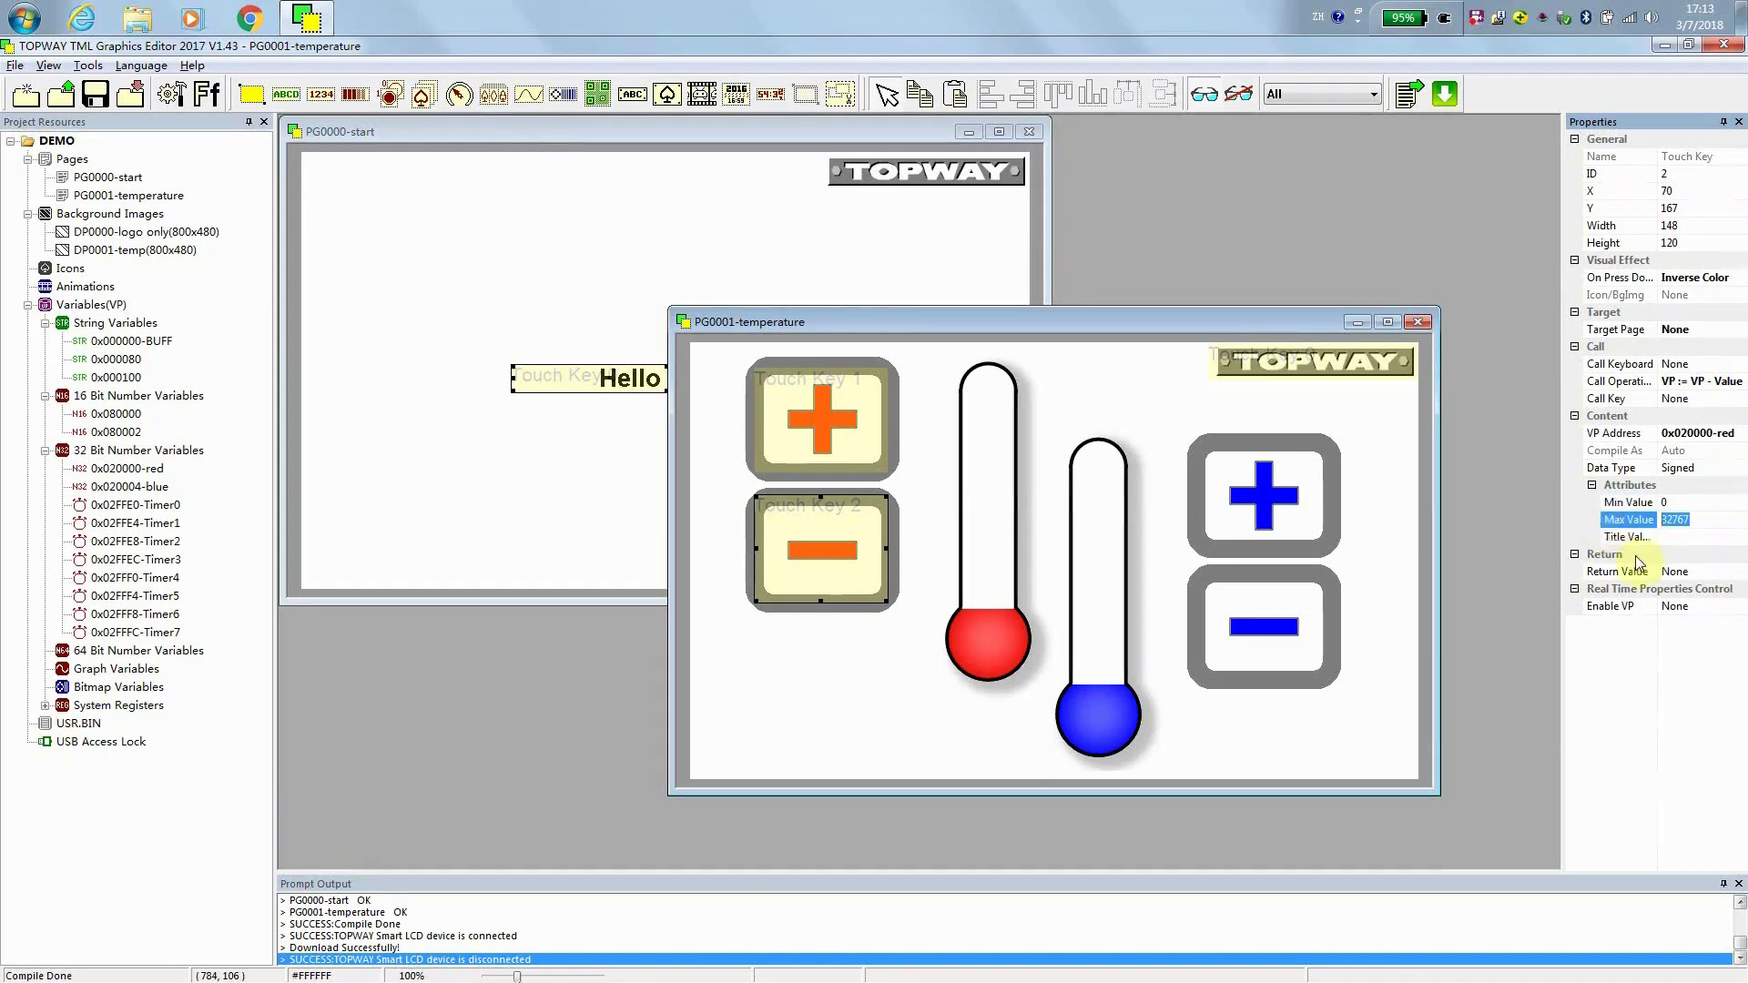
type("9")
left_click(1689, 537)
type("1")
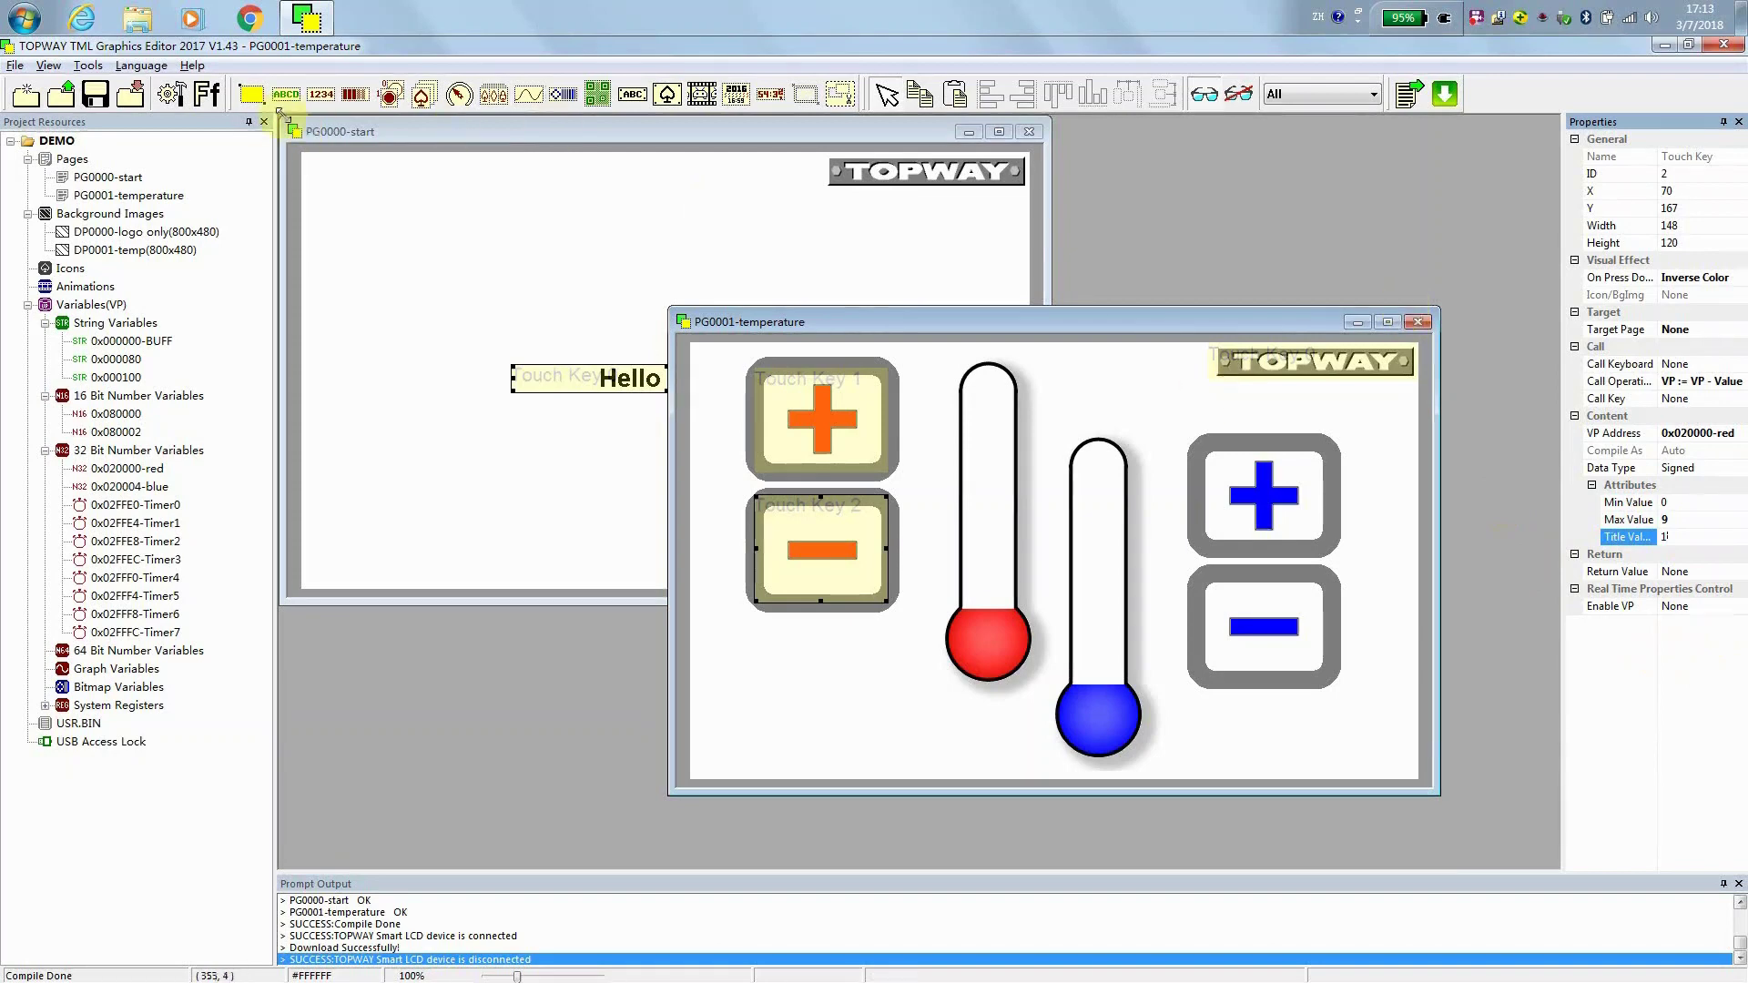
- Draw a touch key over the blue plus button and make it invert colour on press
left_click(252, 95)
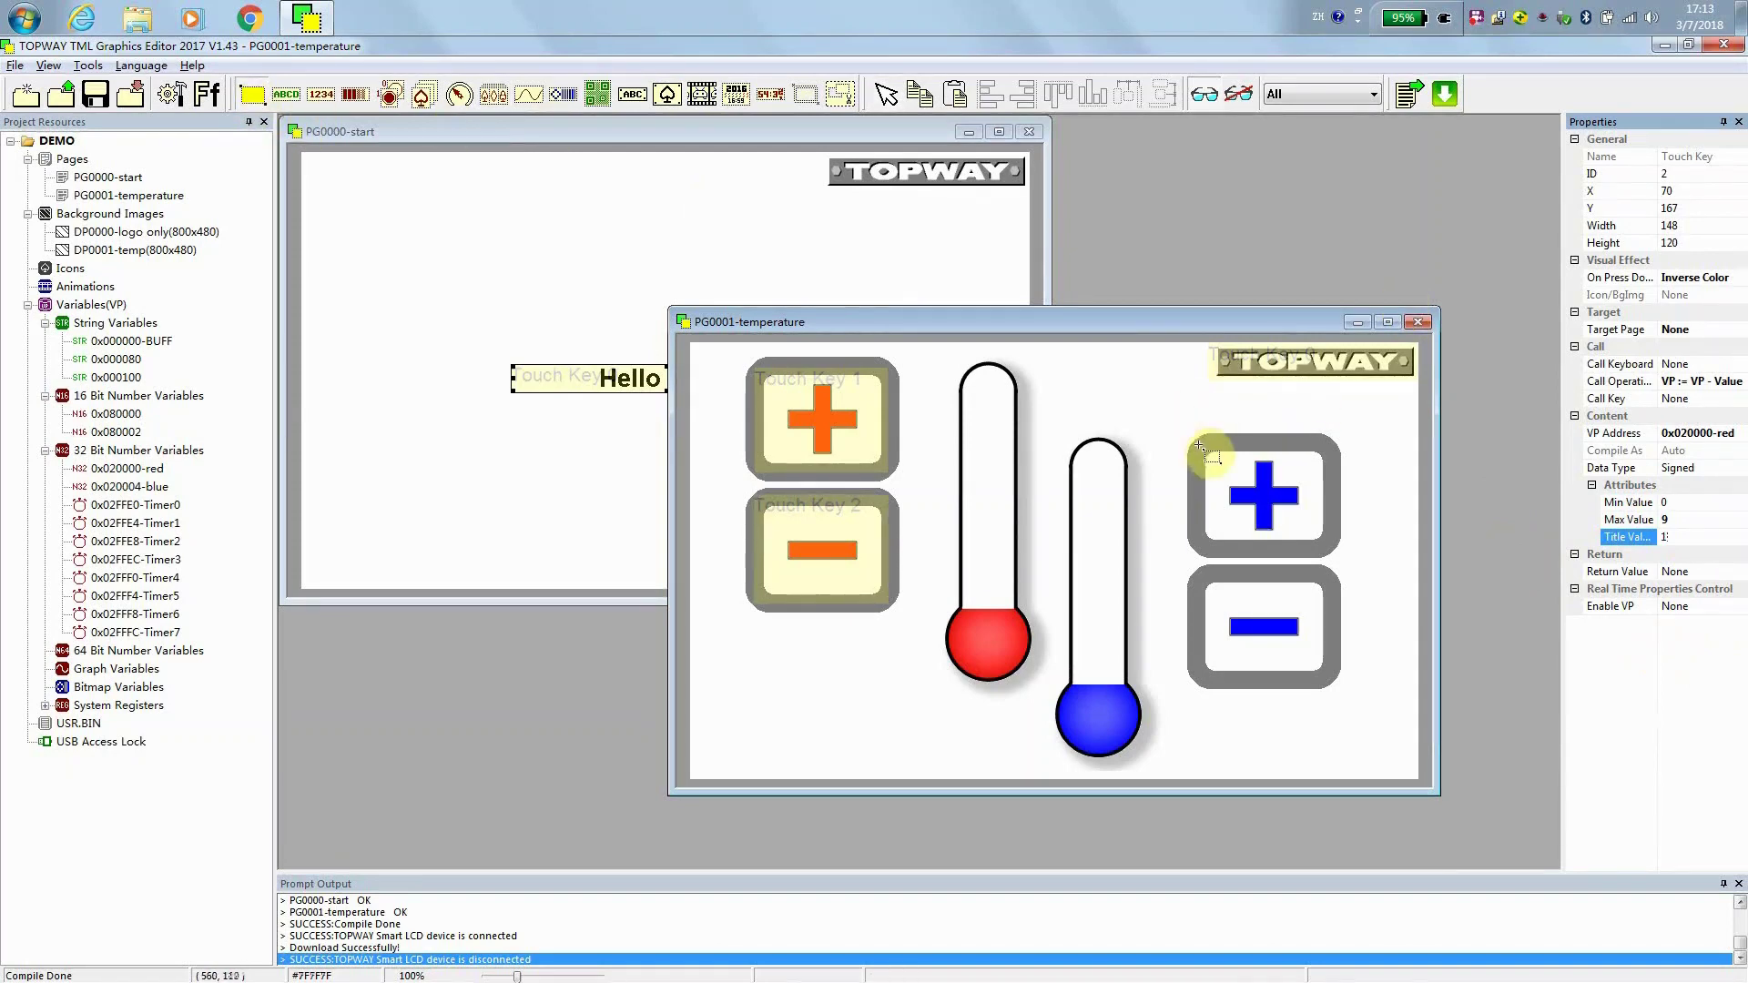
left_click_drag(1198, 444, 1331, 551)
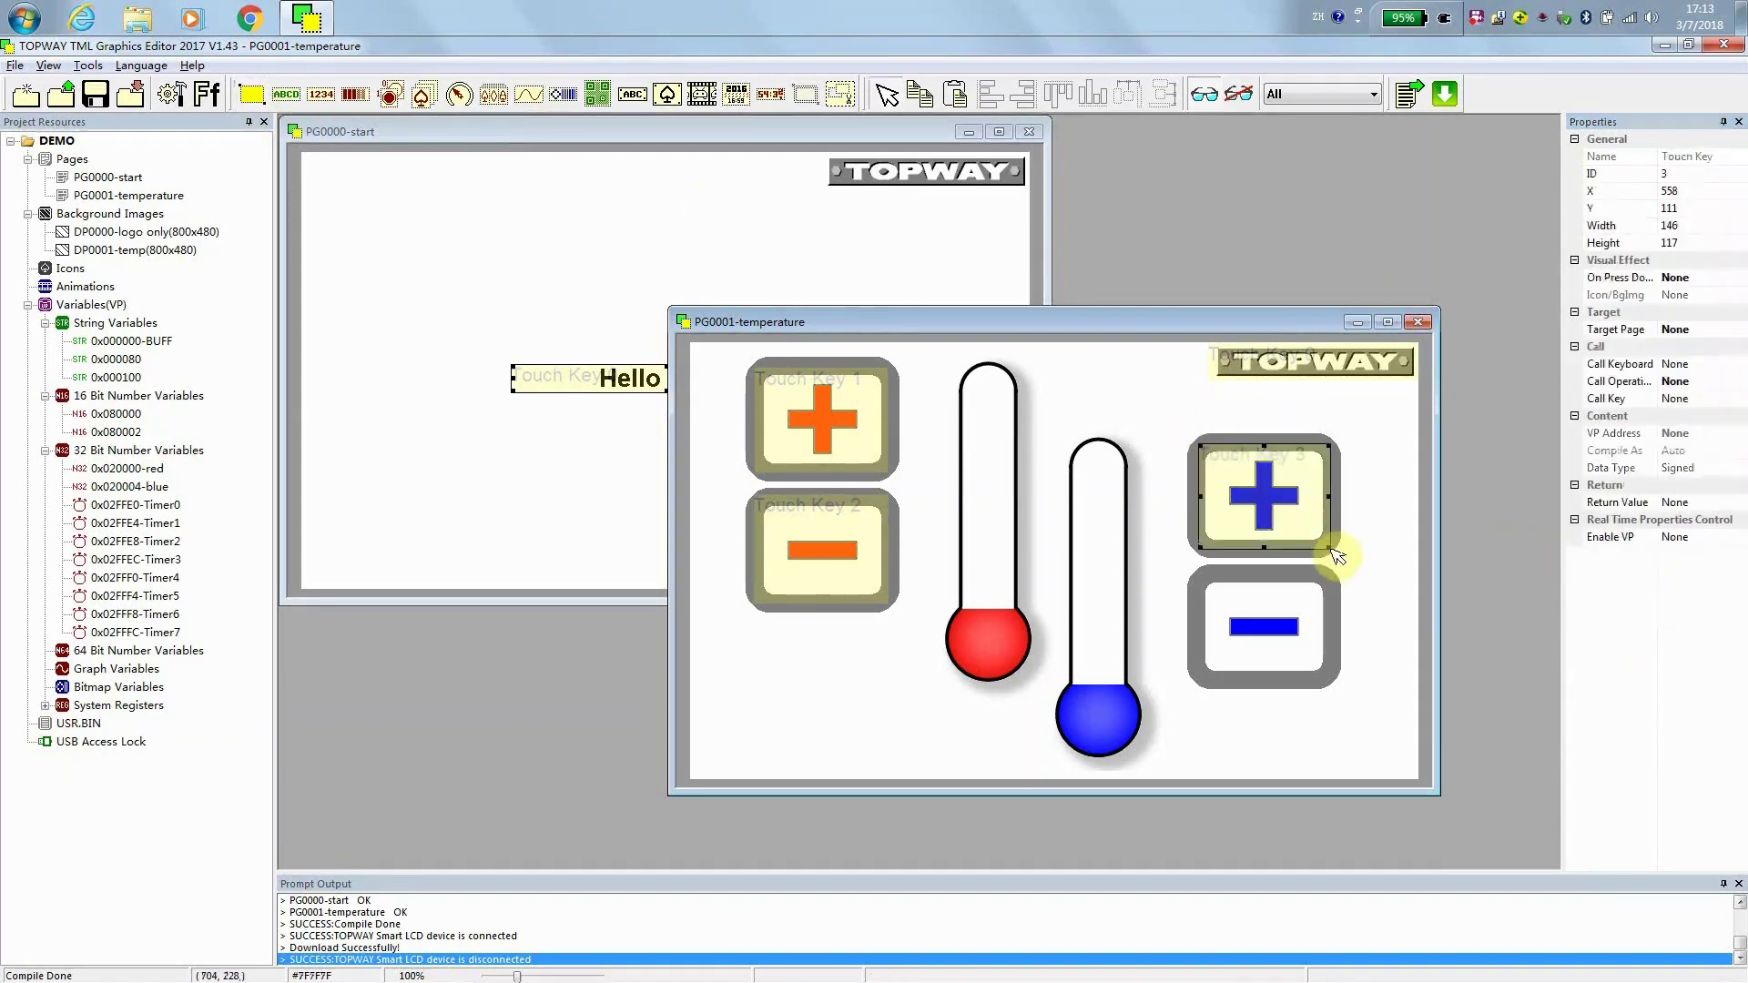
left_click(1734, 277)
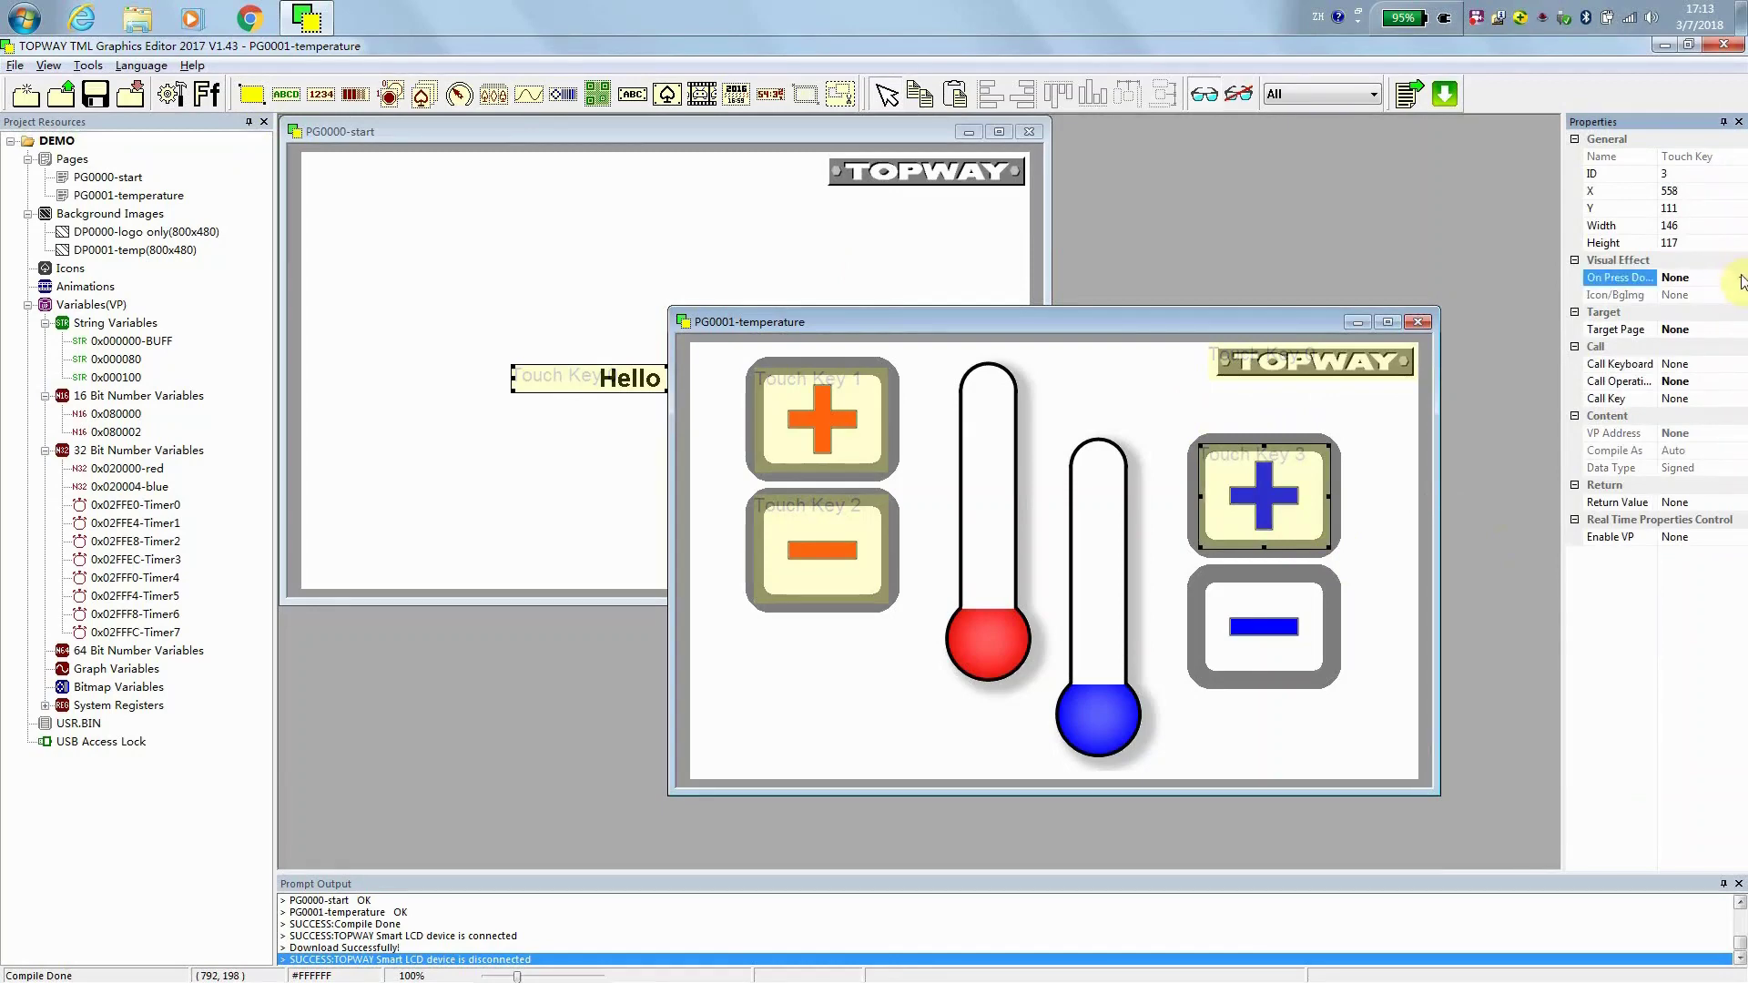
left_click(1740, 279)
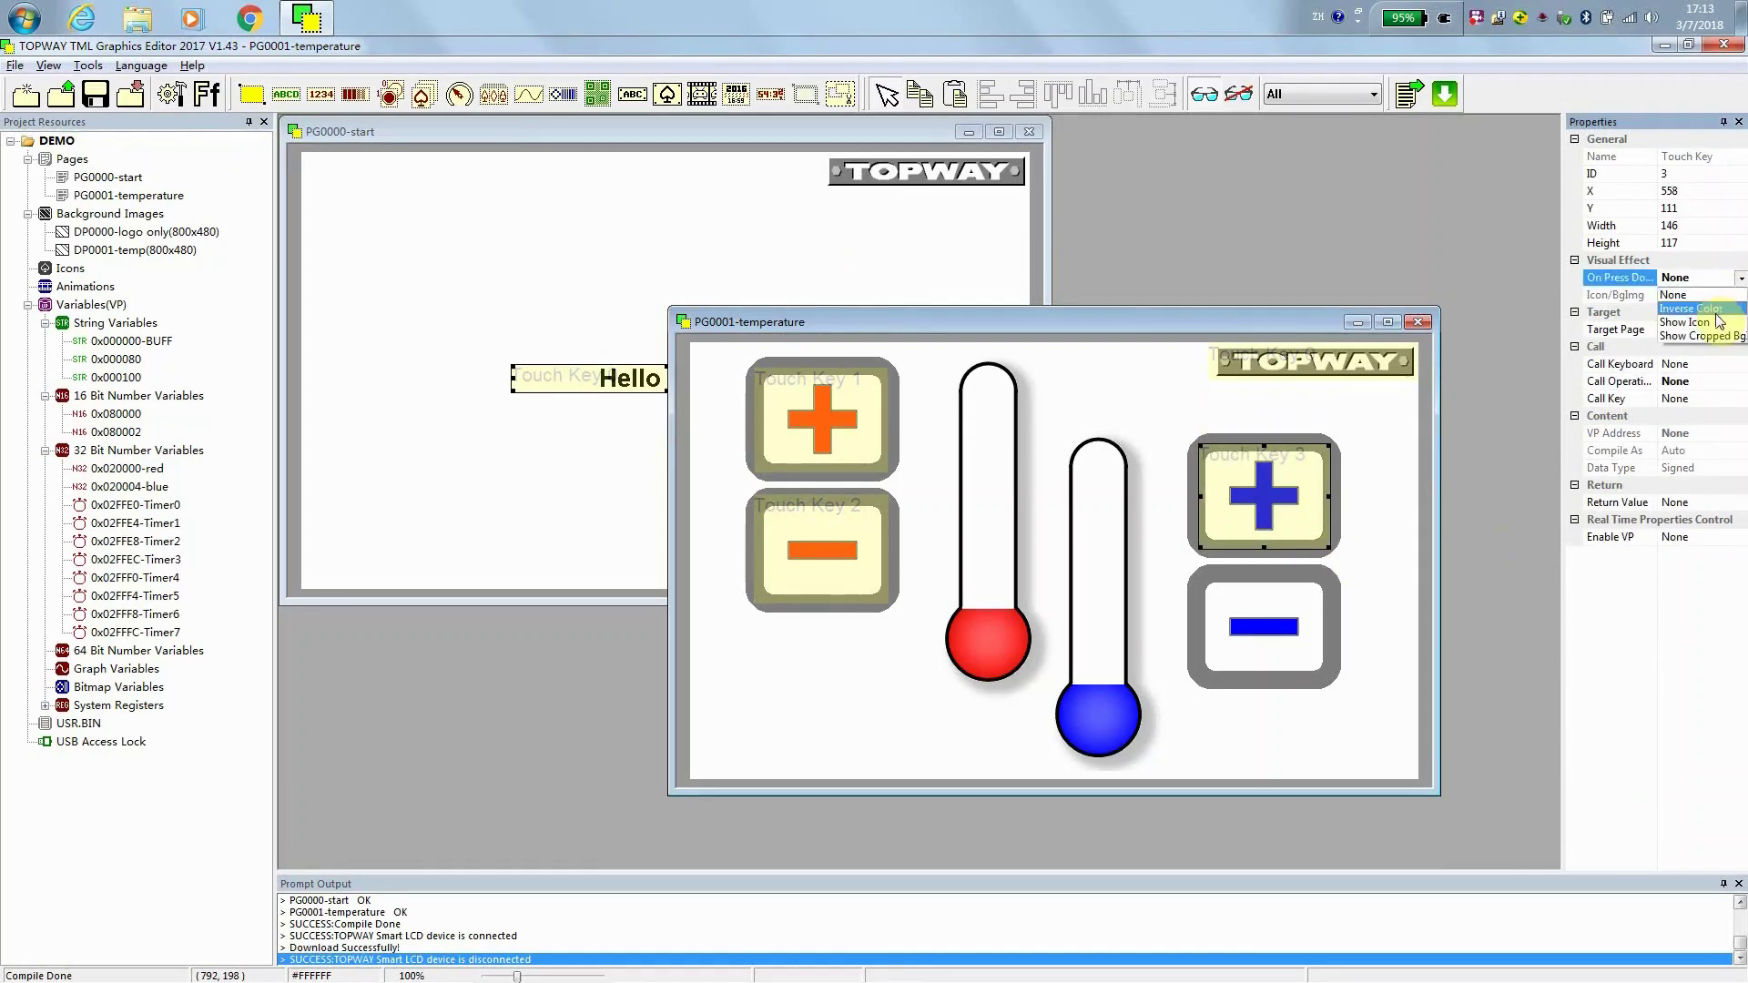
left_click(1716, 311)
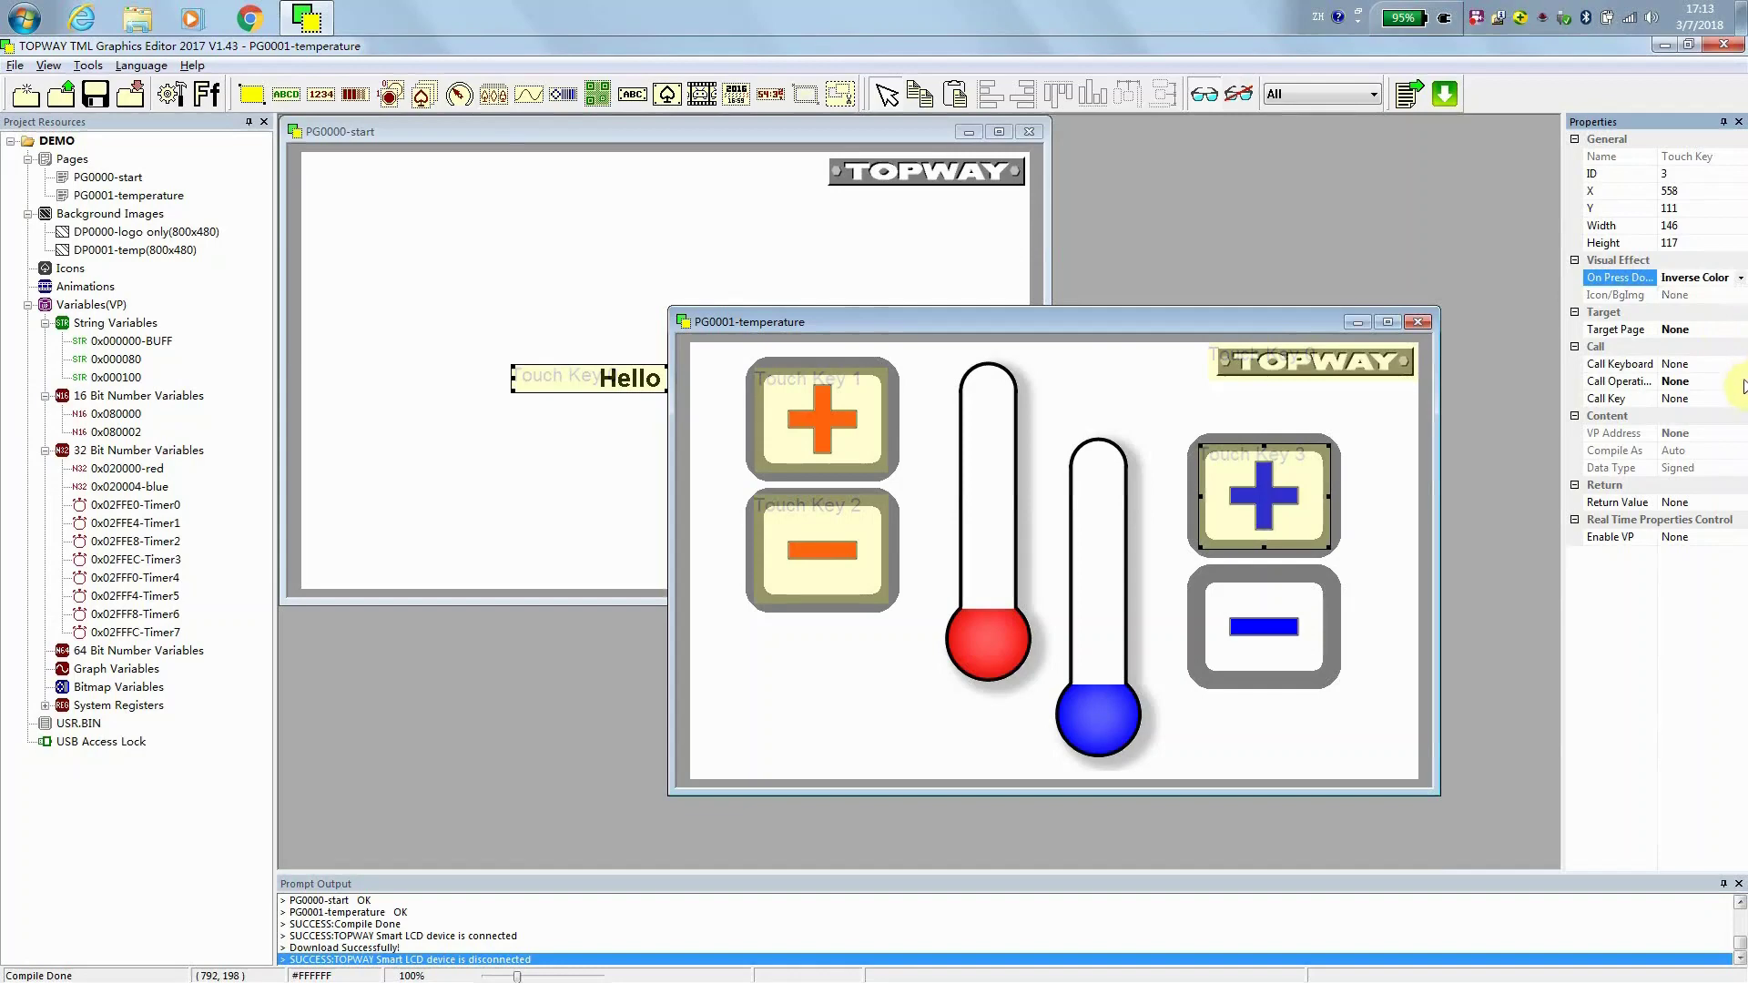
- Set the key's operation to VP := VP + Value on variable 0x020004-blue
left_click(1740, 383)
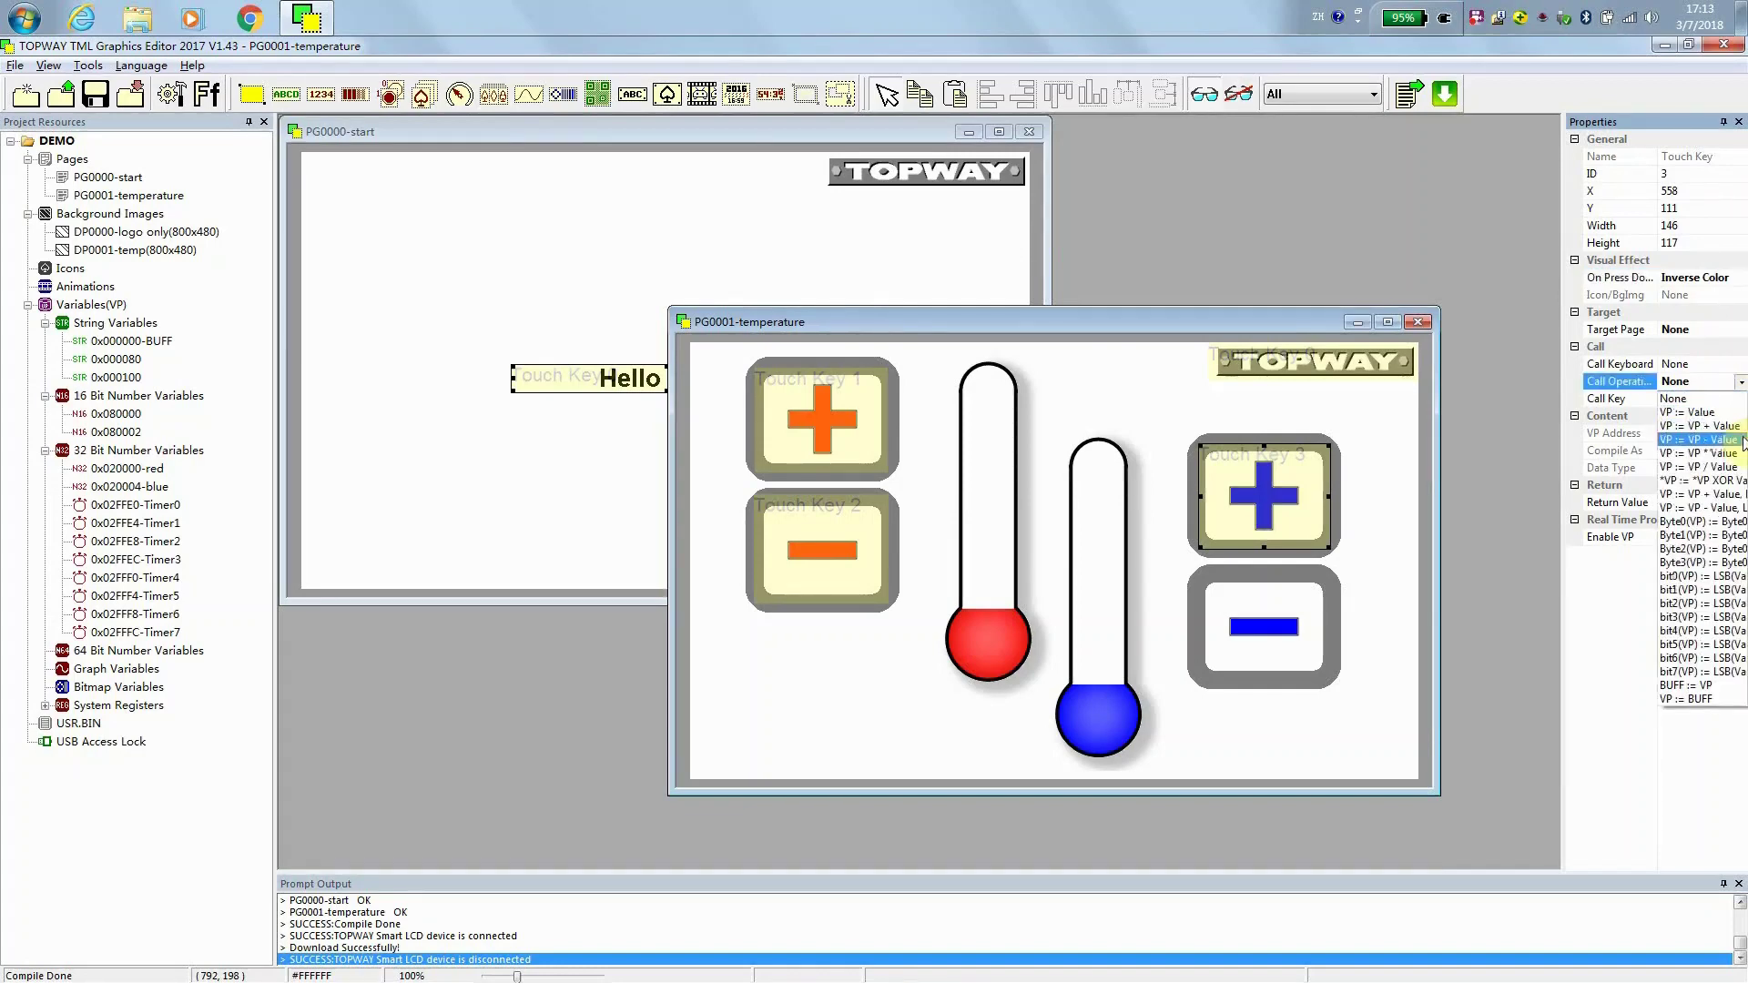
left_click(1734, 426)
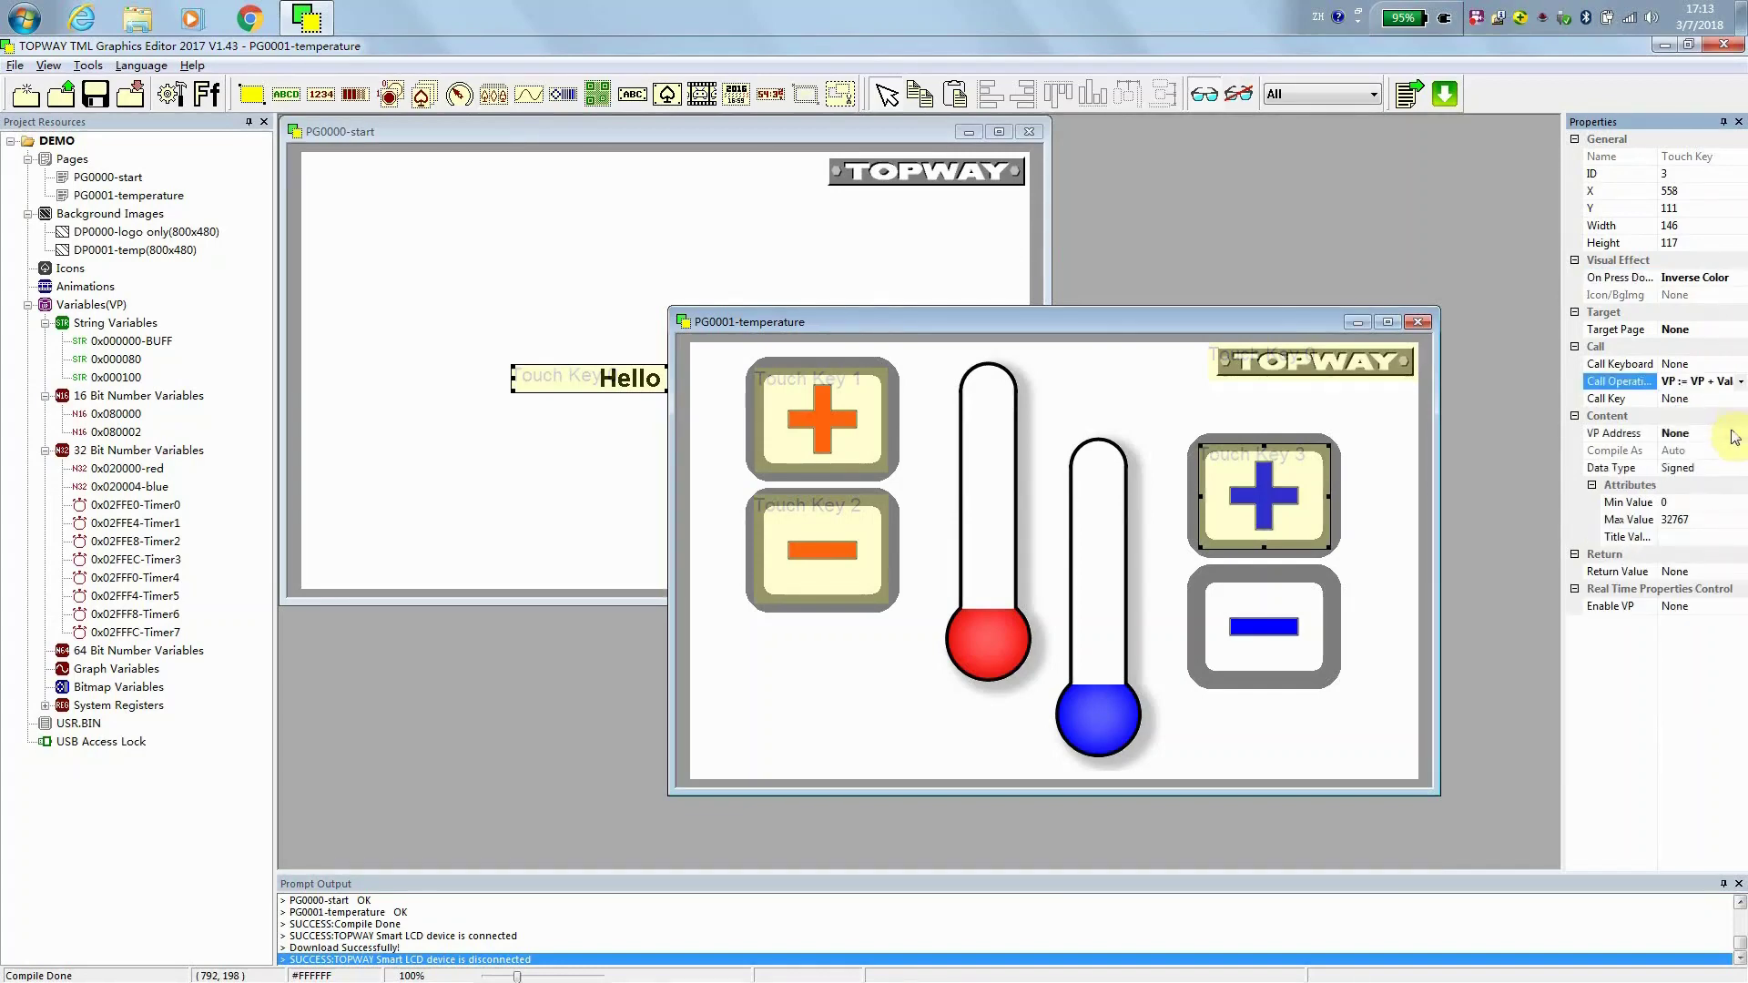
left_click(1726, 432)
left_click(1742, 435)
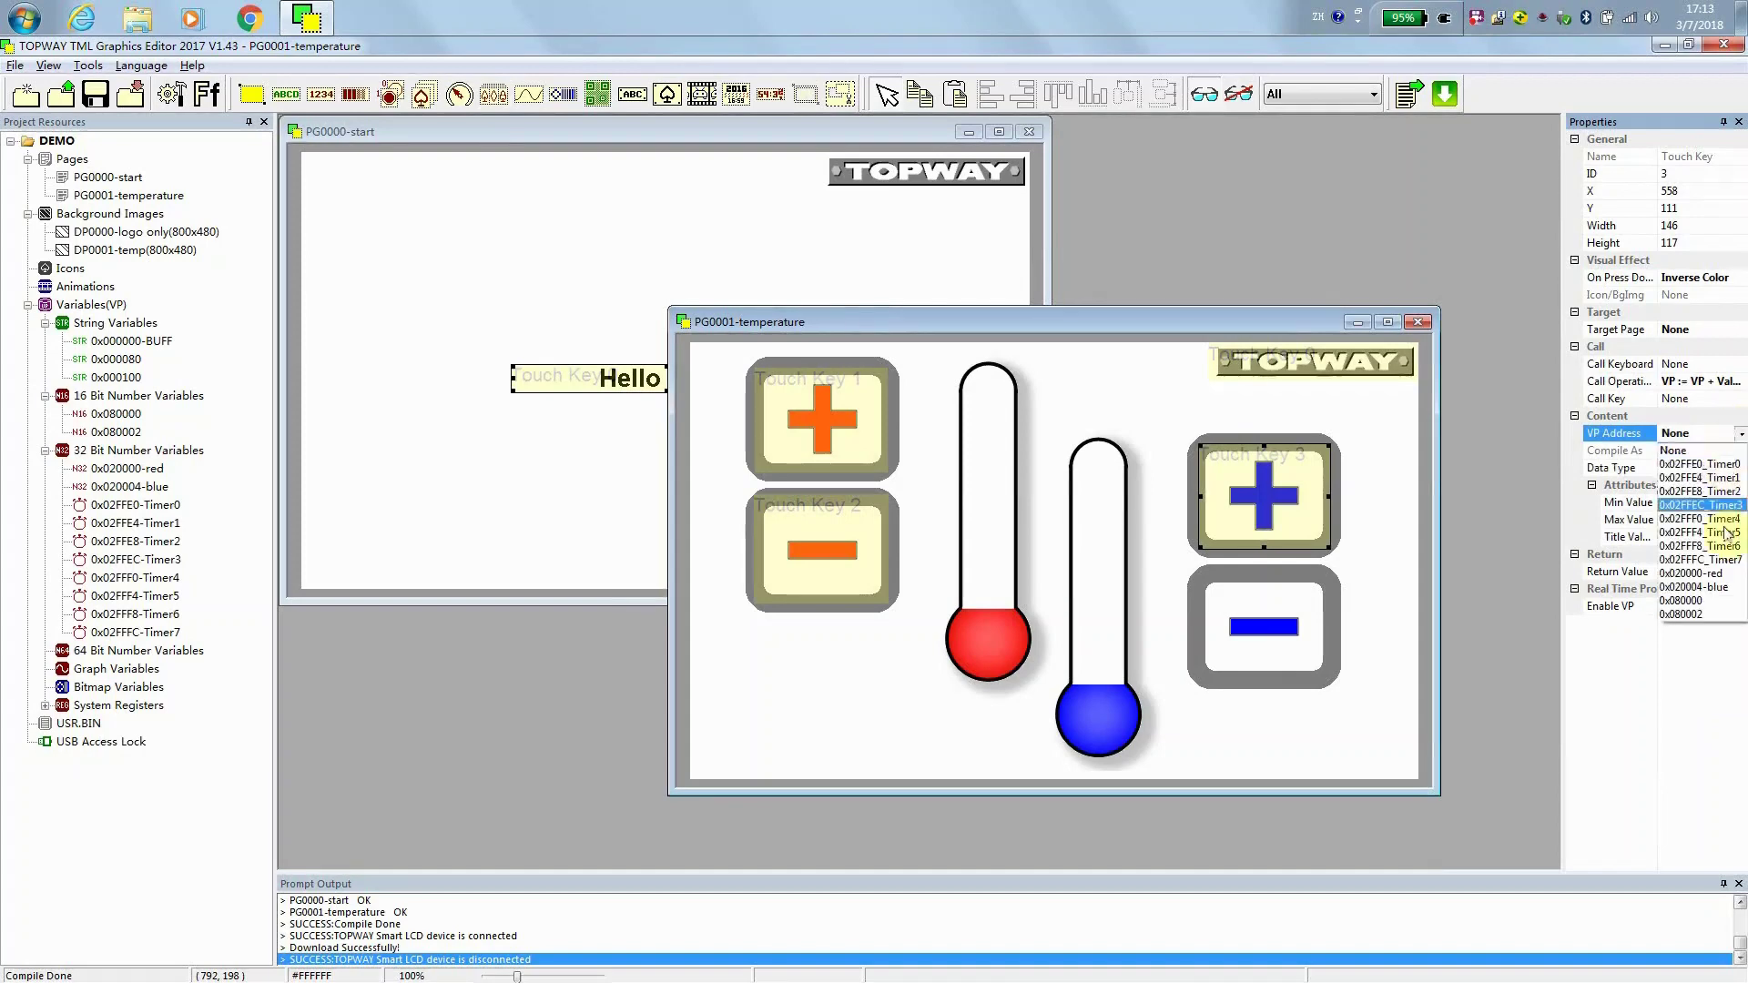
left_click(1731, 587)
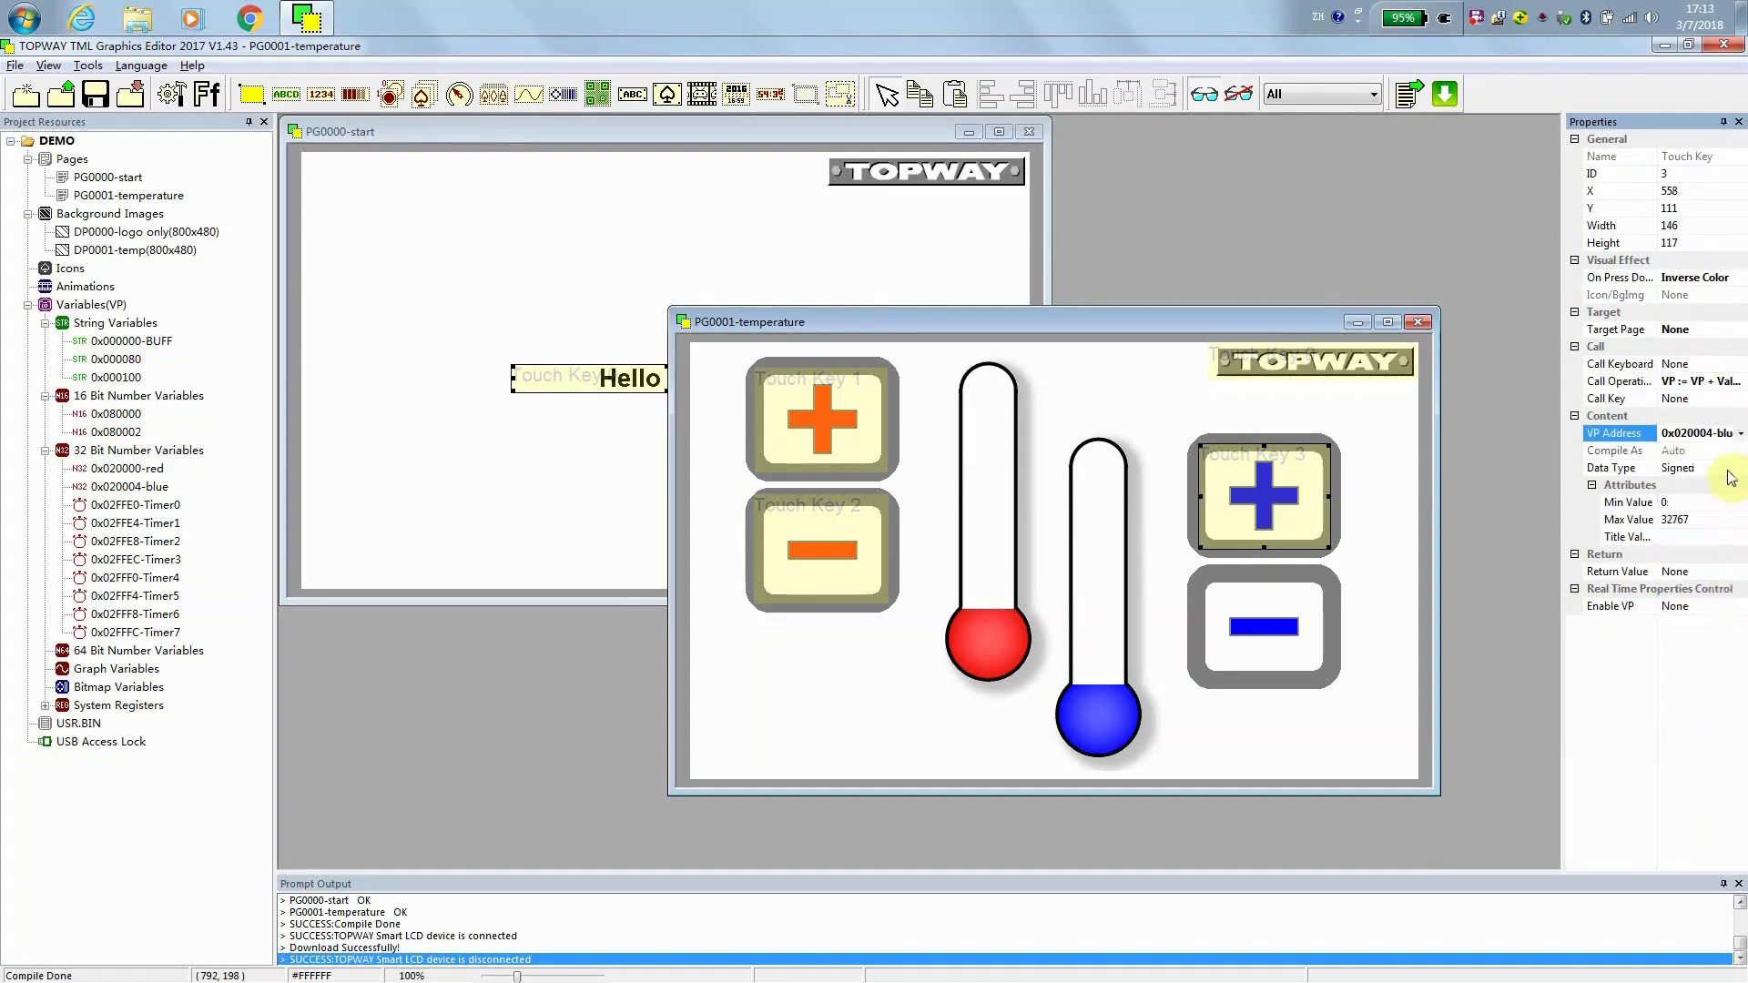
- Give the plus key a maximum value of 9 and a step value of 1
left_click(1729, 520)
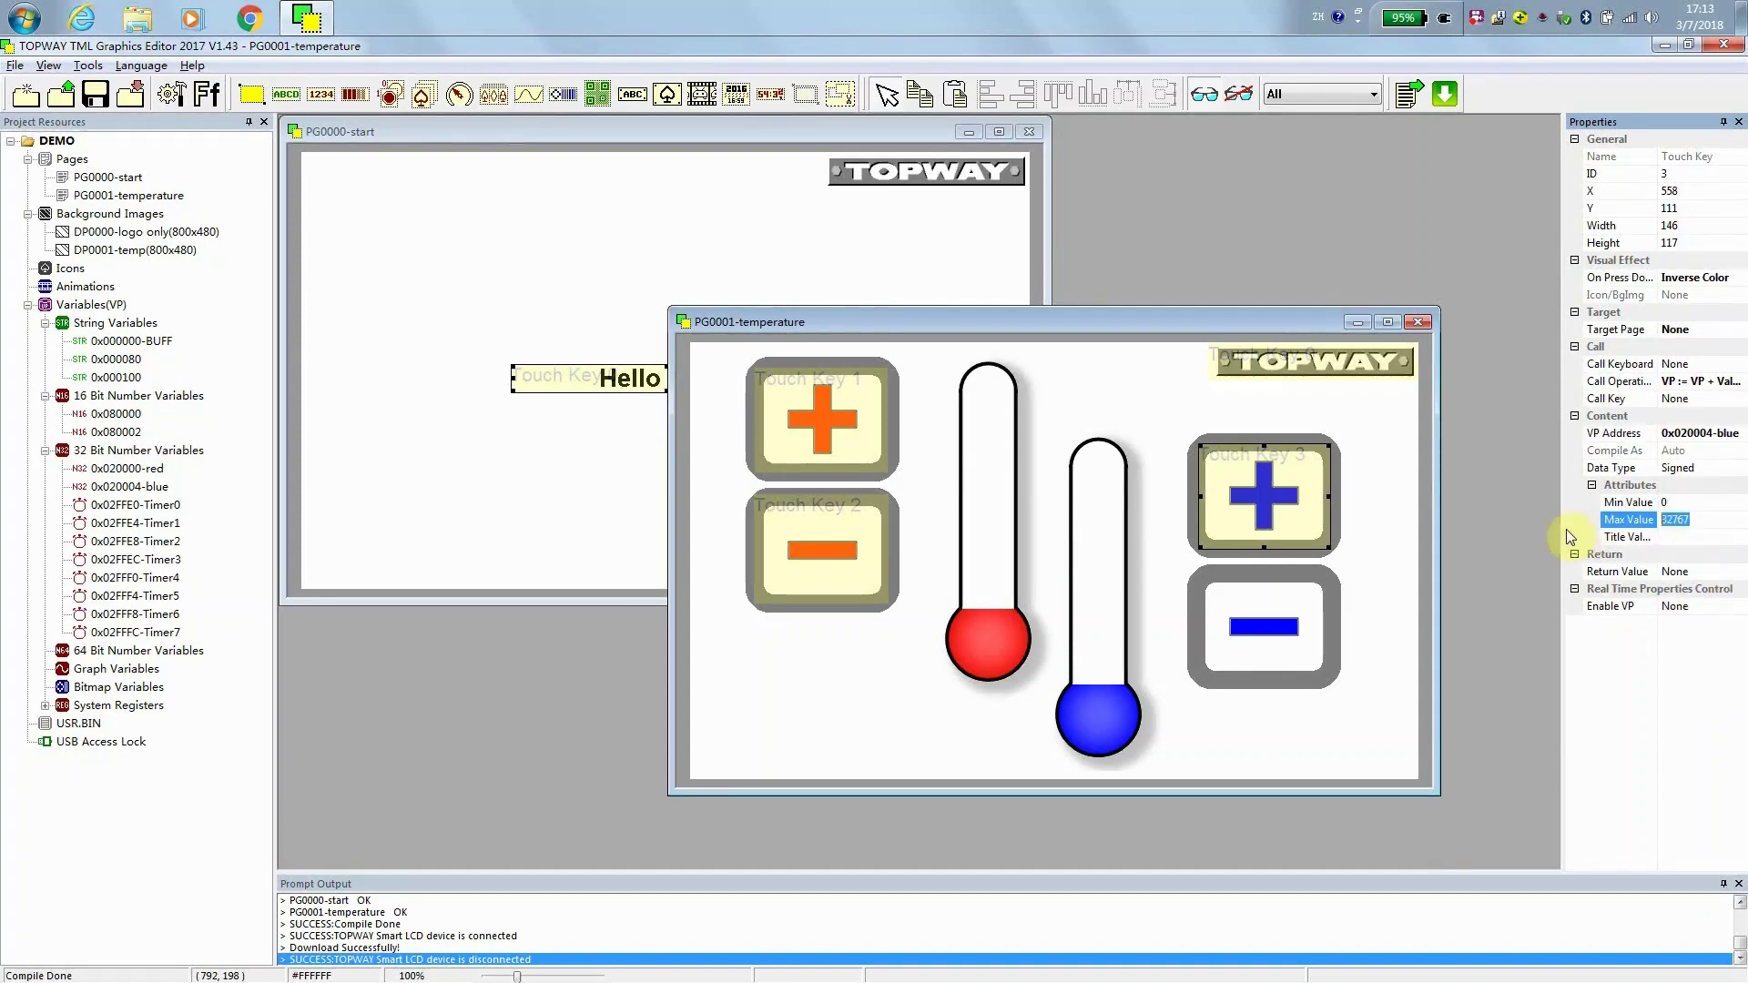
type("9")
left_click(1677, 537)
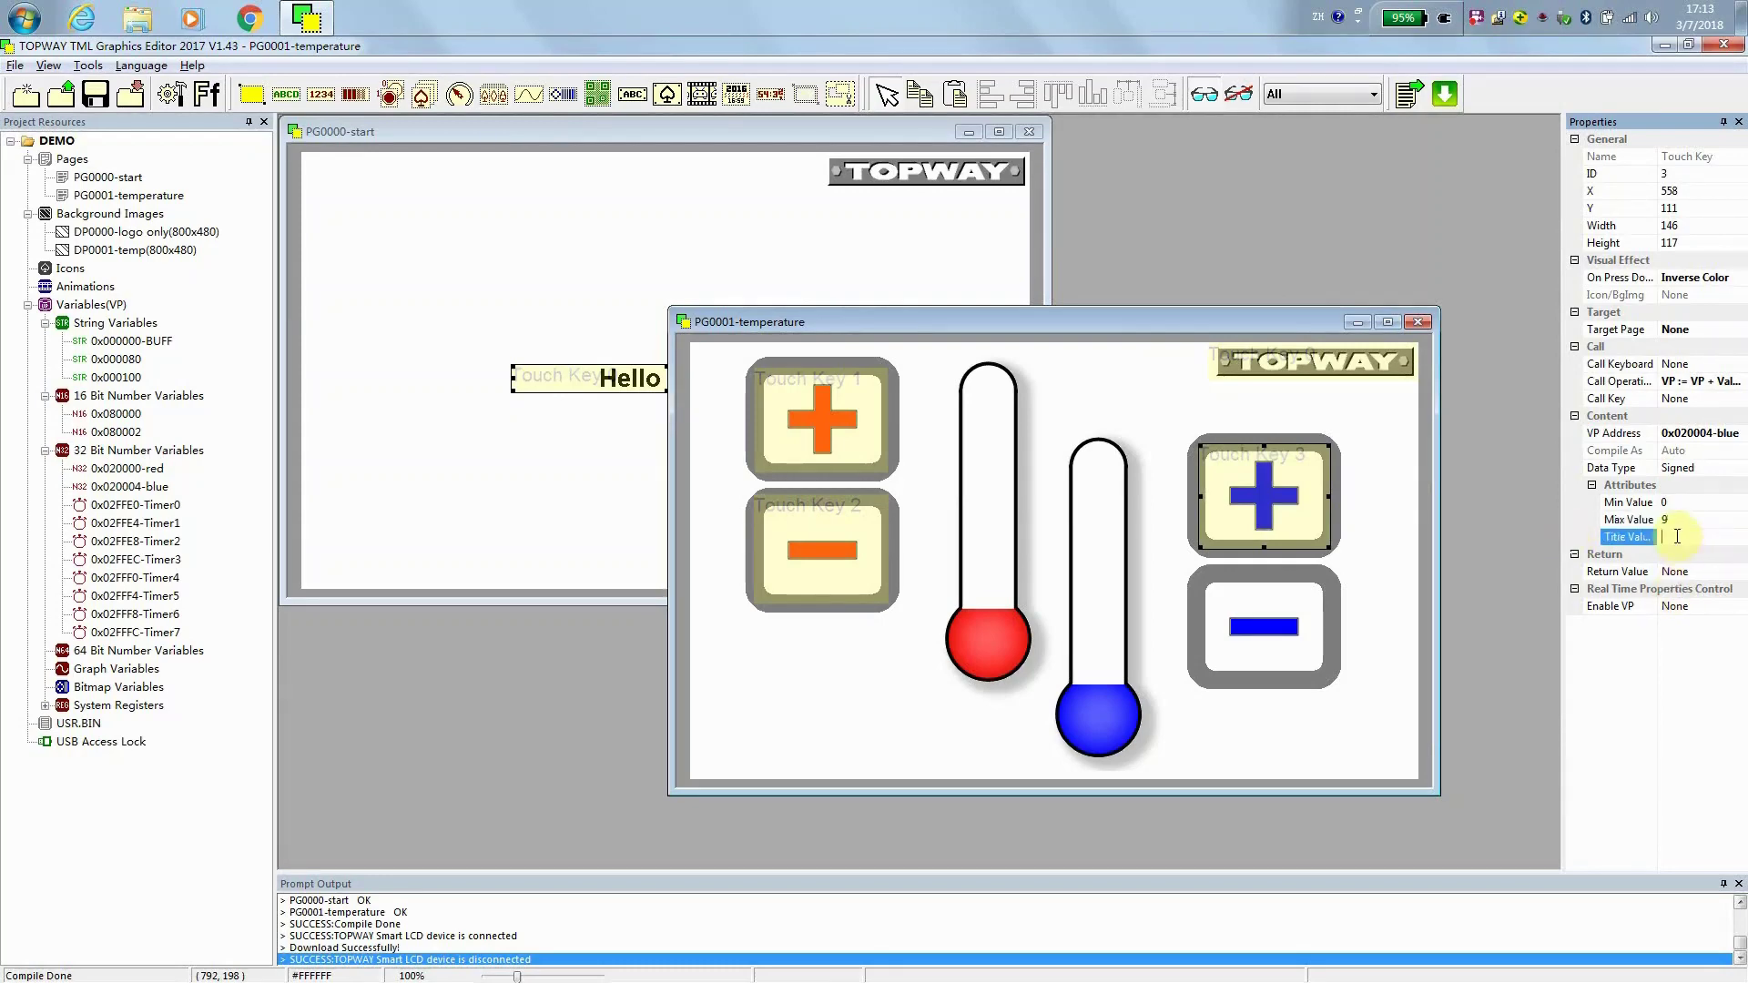
type("1,")
key("BackSpace")
type("!")
key("BackSpace")
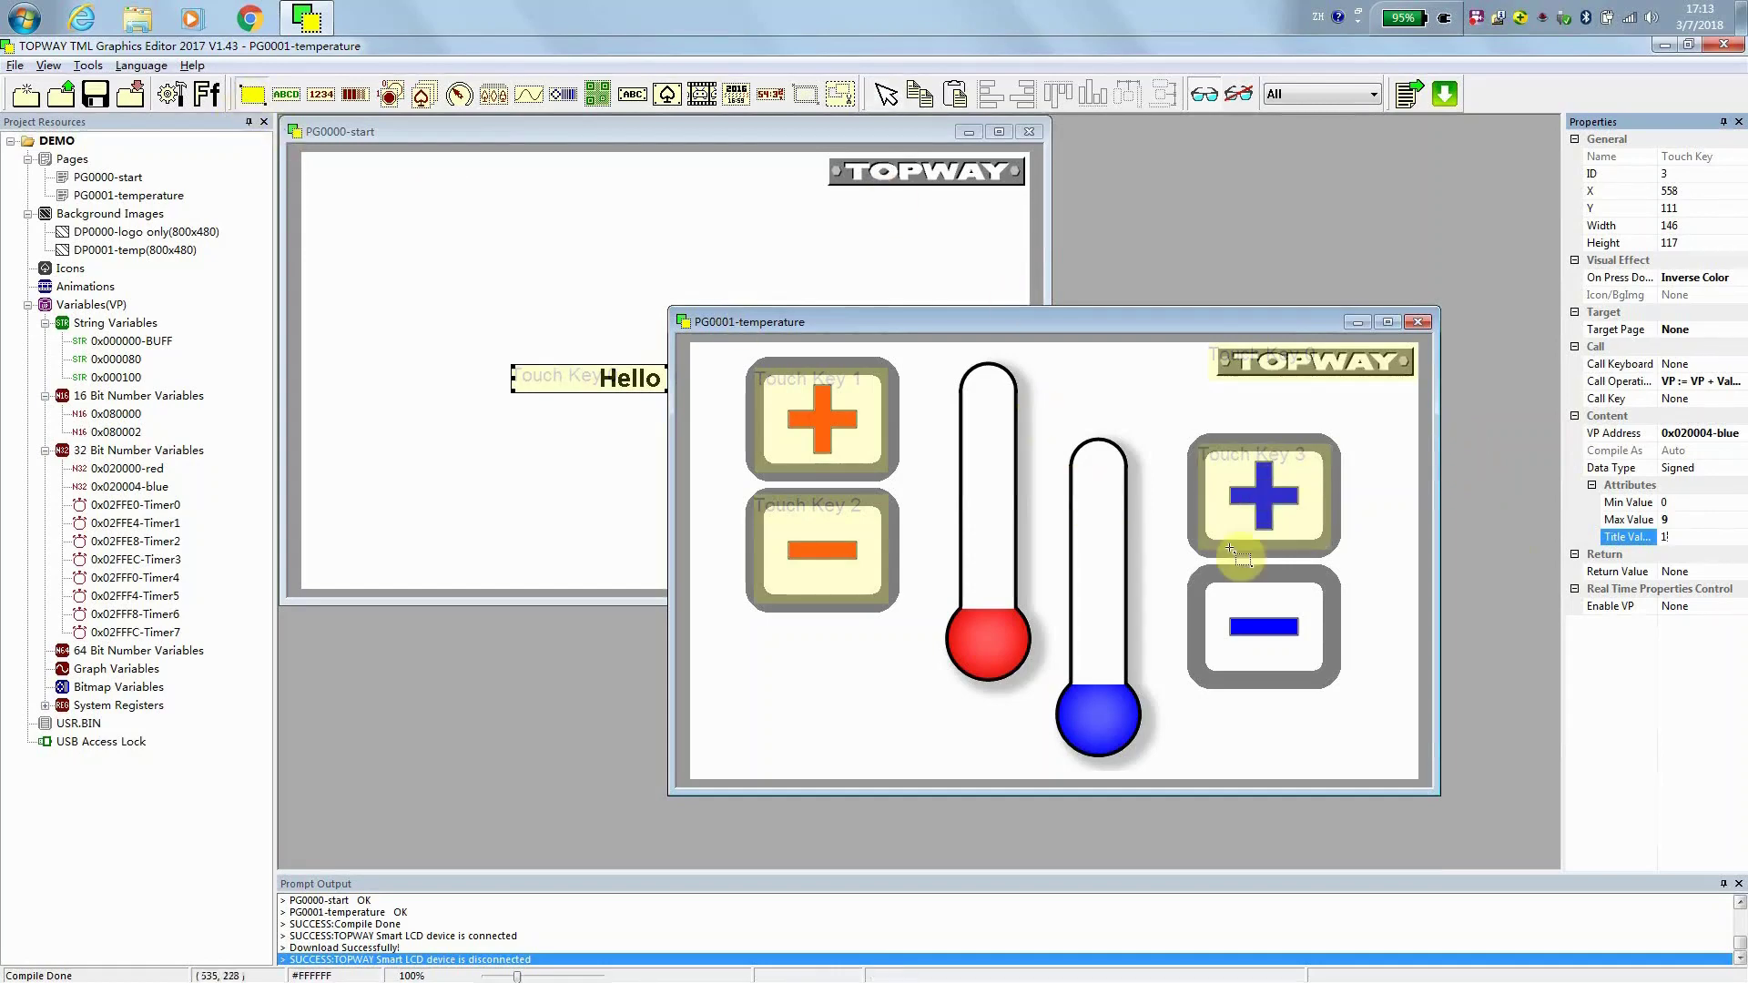
- Commit the plus key's step value, then make the blue minus key invert colour on press
type(",")
left_click(1299, 678)
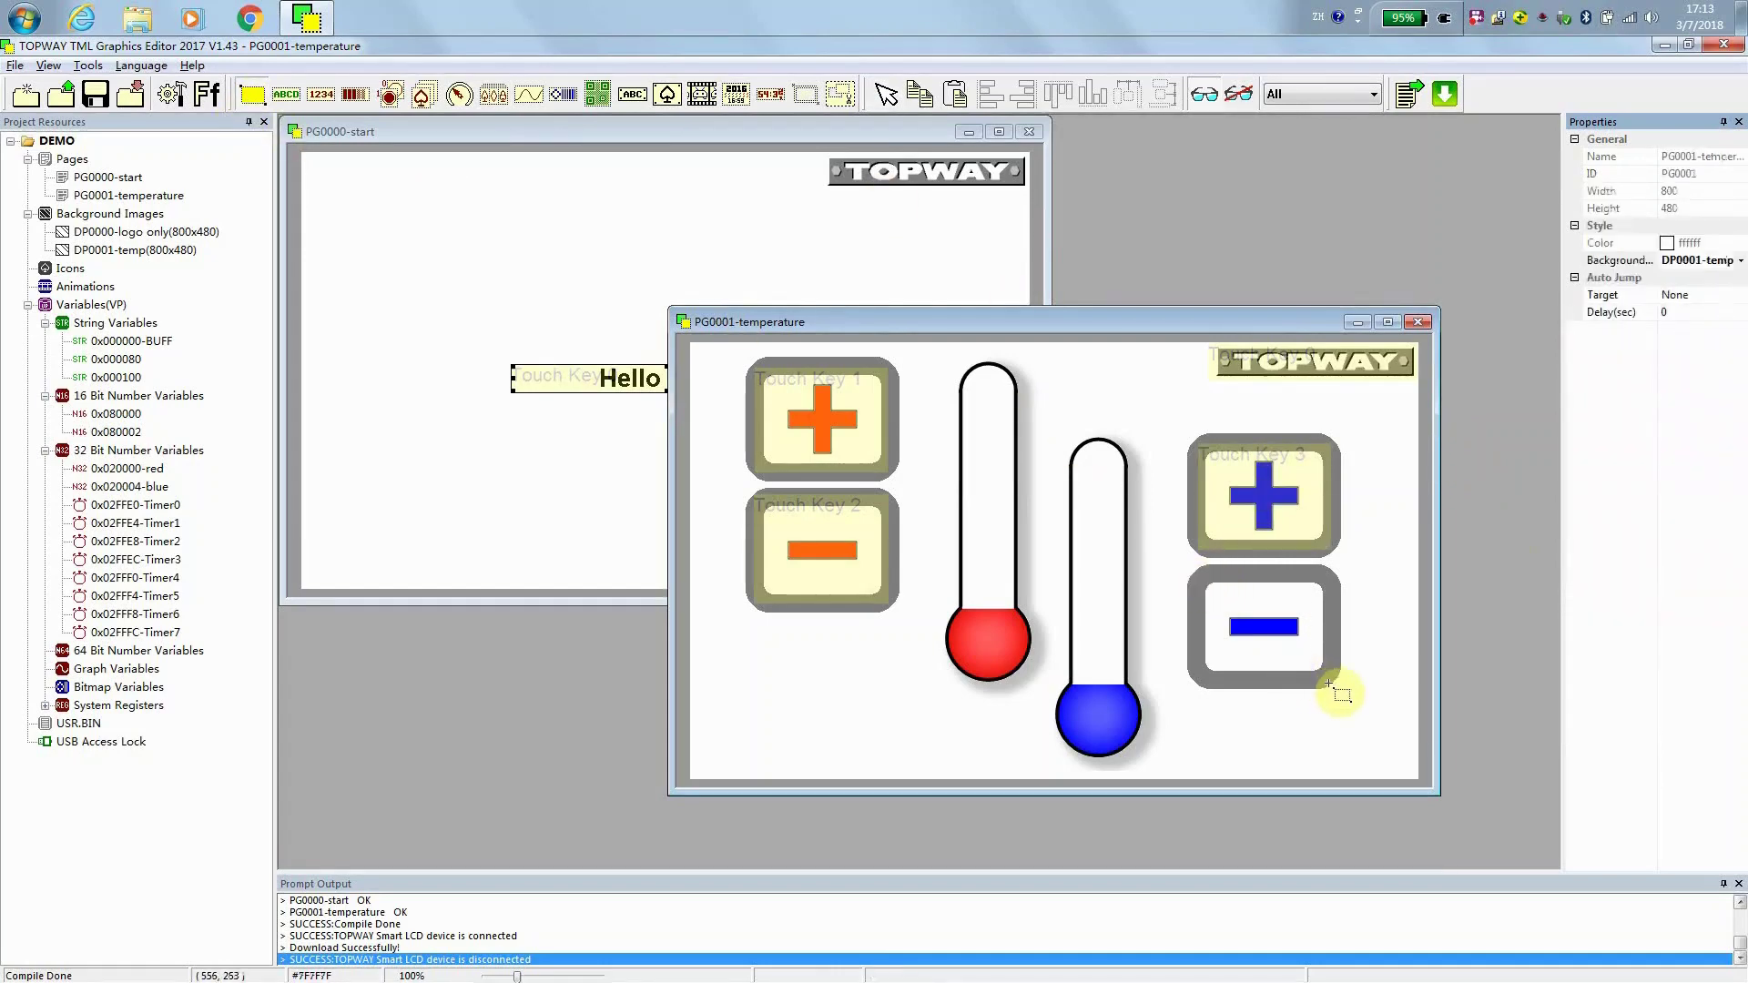
left_click(1332, 684)
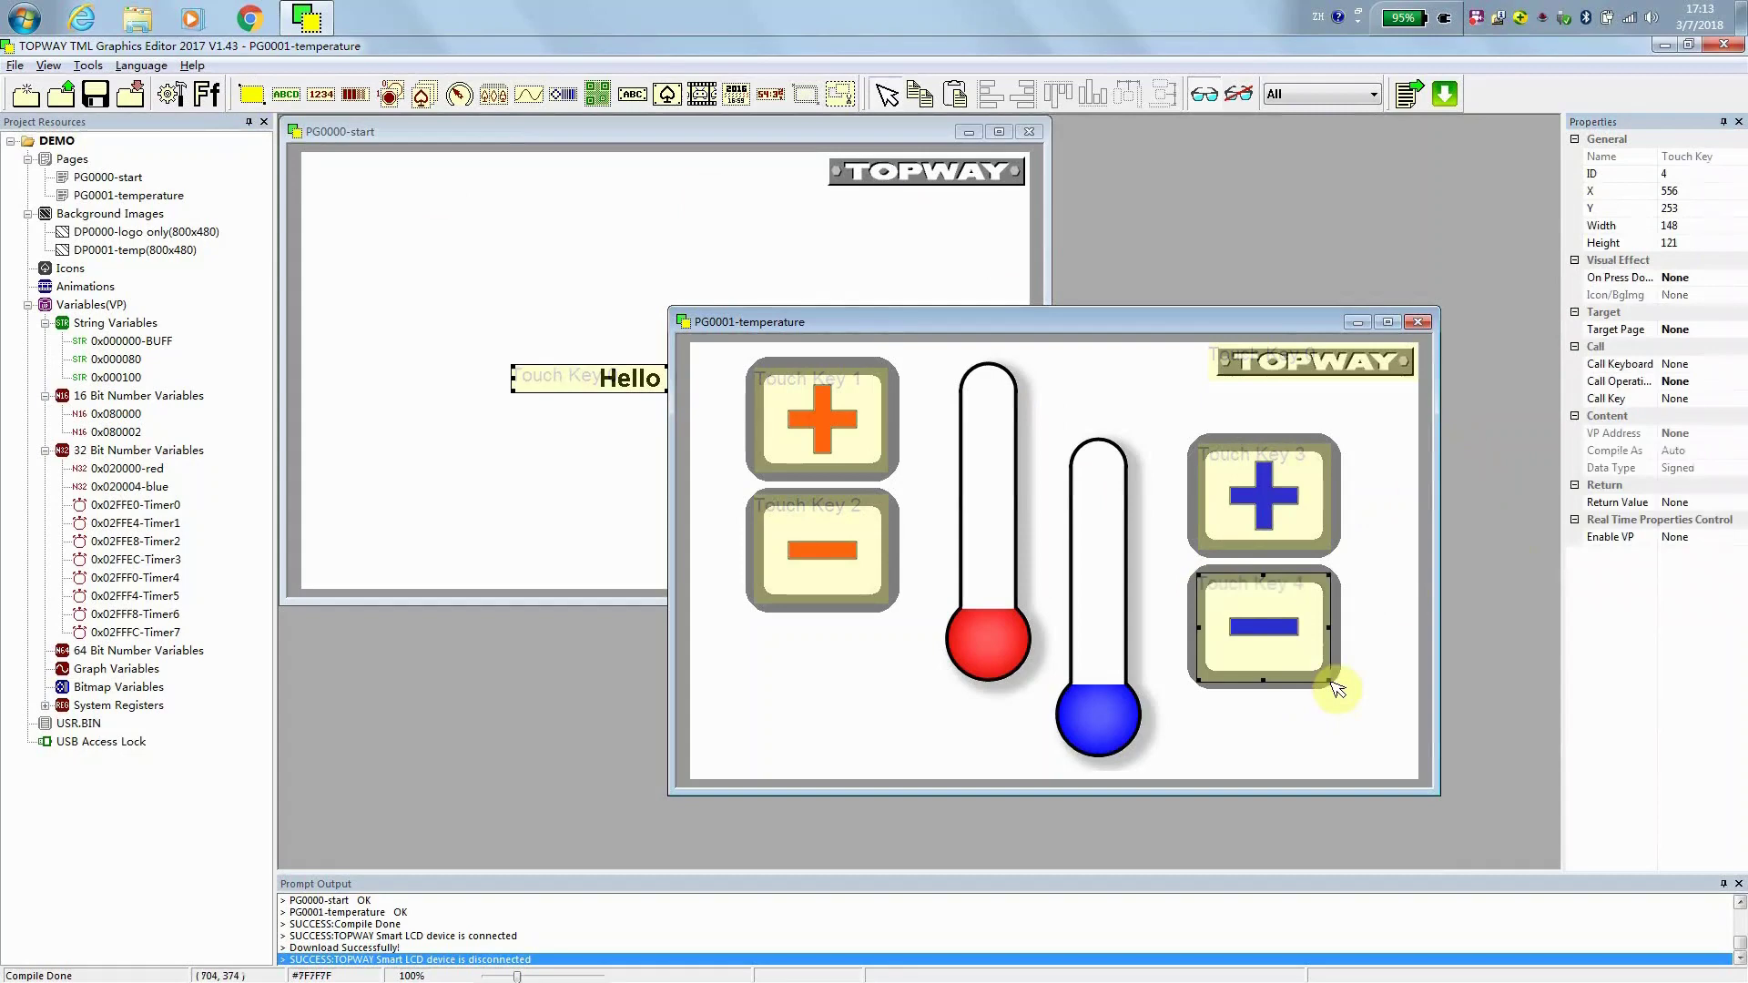
left_click(1740, 280)
left_click(1732, 309)
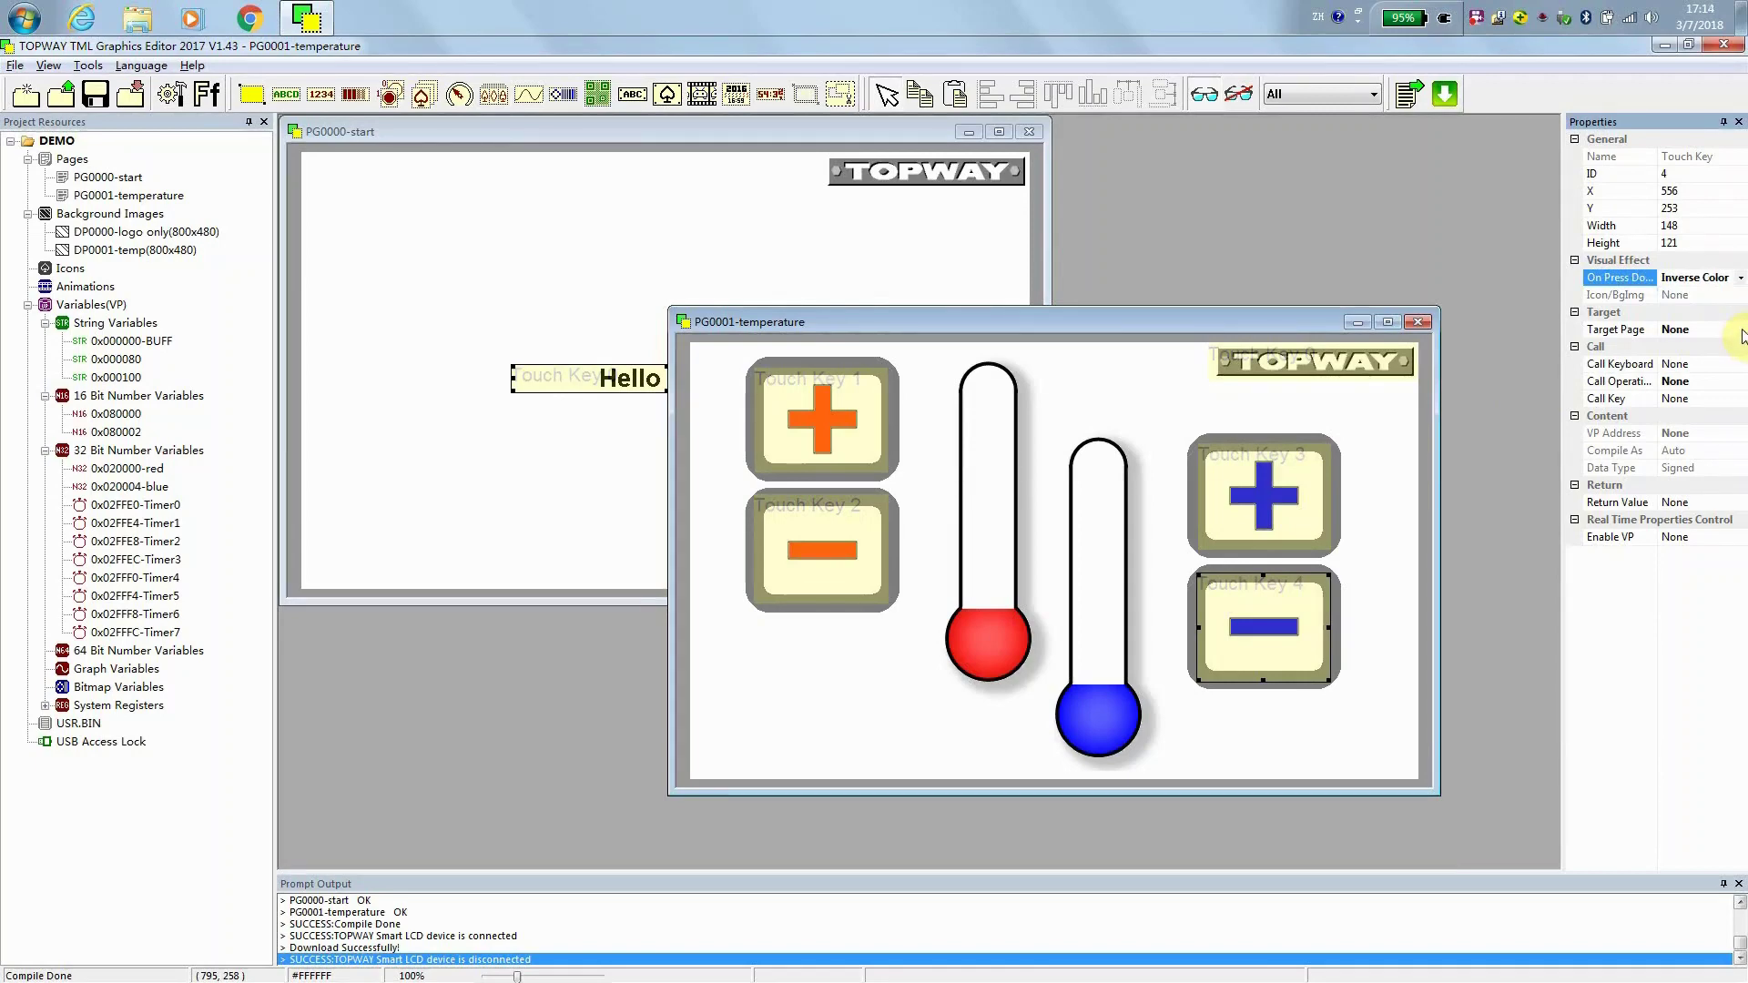
- Set the minus key's operation to VP := VP - Value on variable 0x020004-blue
left_click(1741, 383)
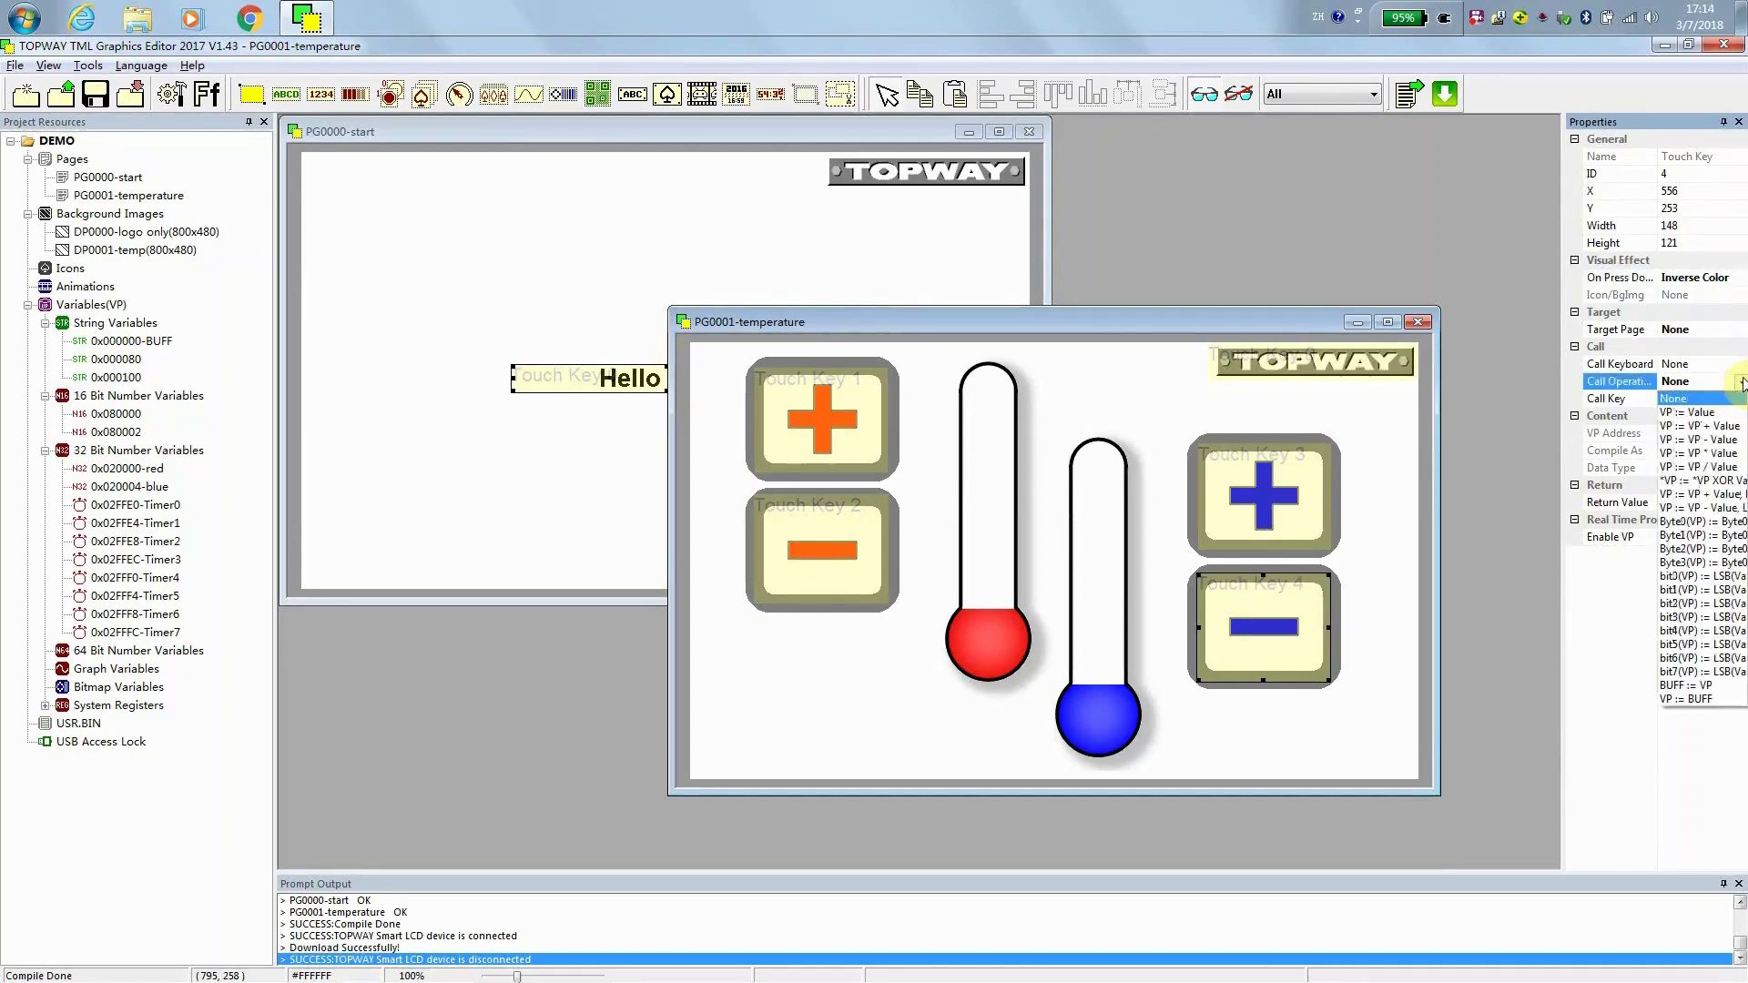
left_click(1738, 442)
left_click(1737, 441)
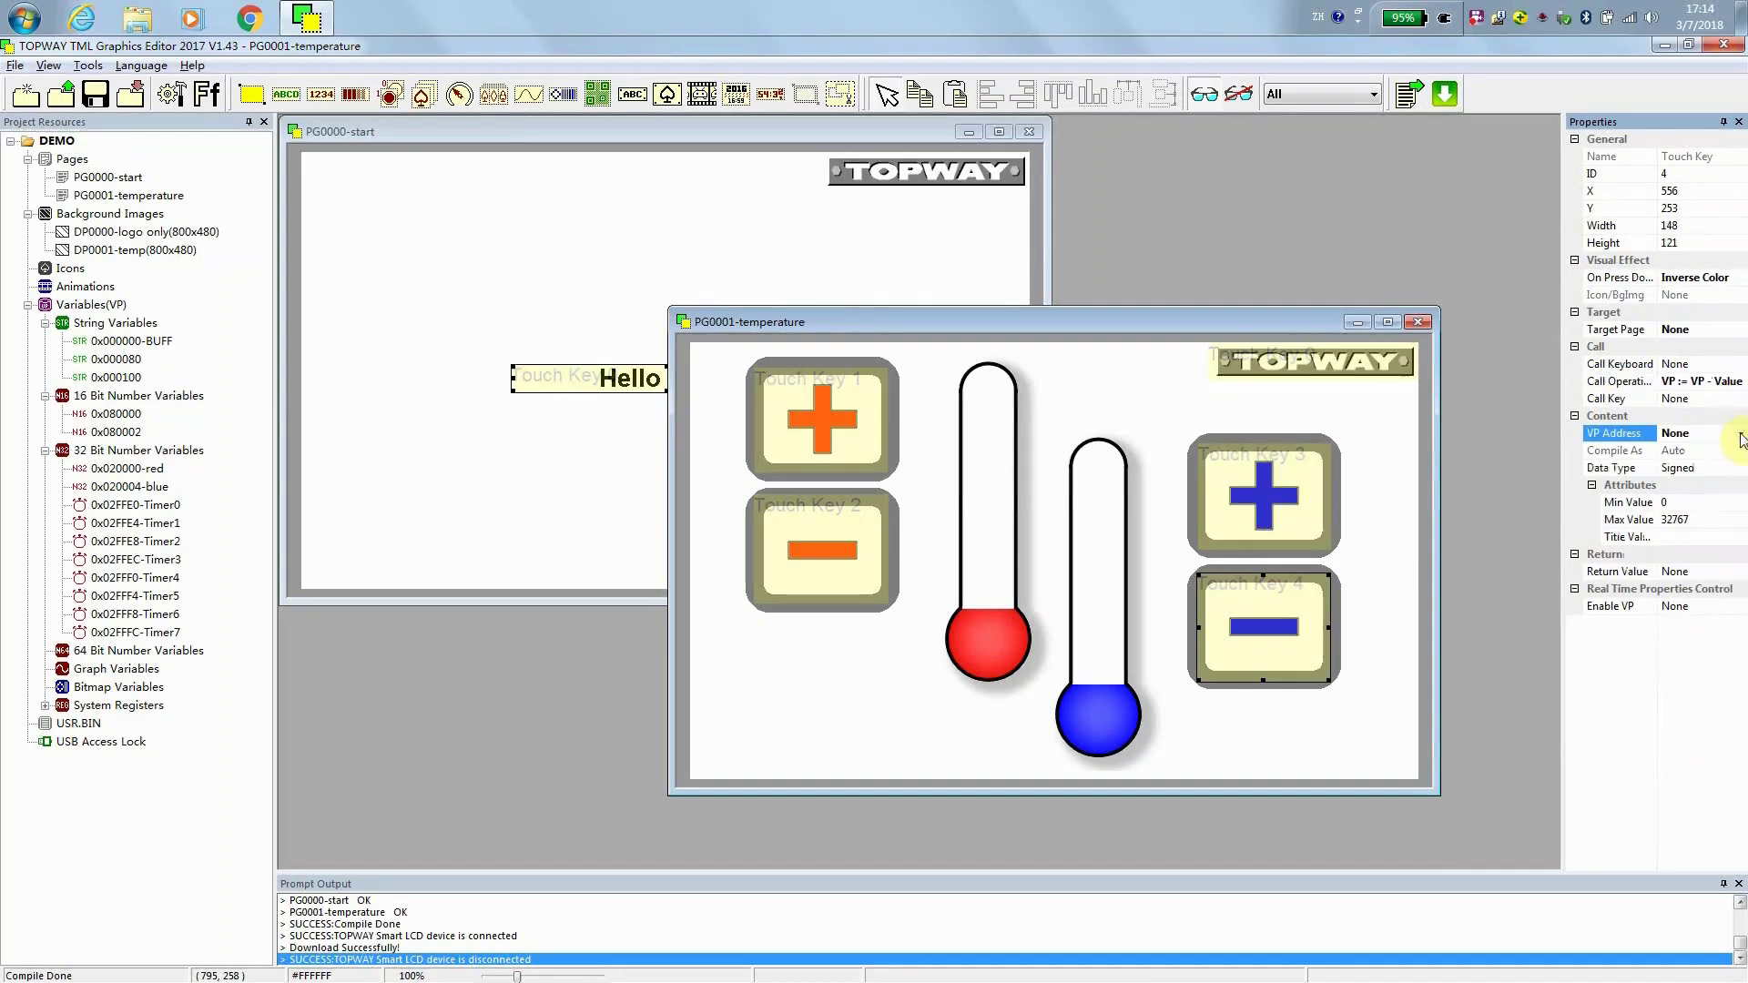
left_click(1740, 434)
left_click(1728, 588)
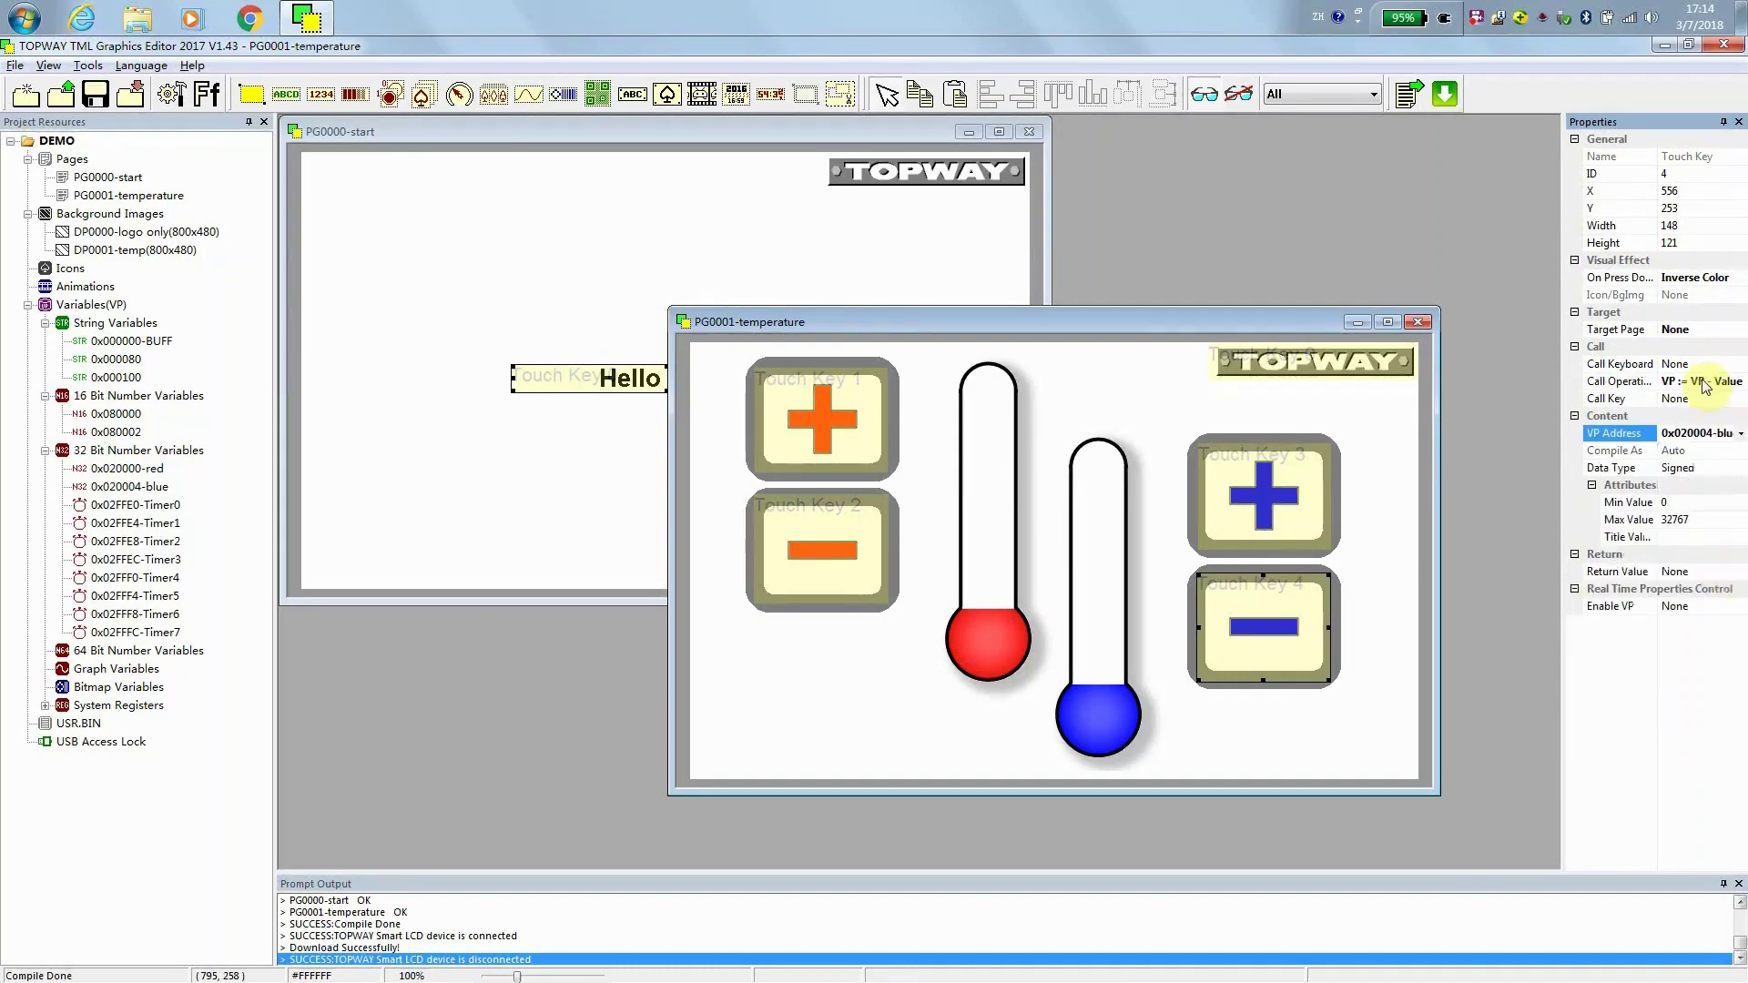
- Give the minus key a maximum value of 9 and a step value of 1
left_click(1729, 519)
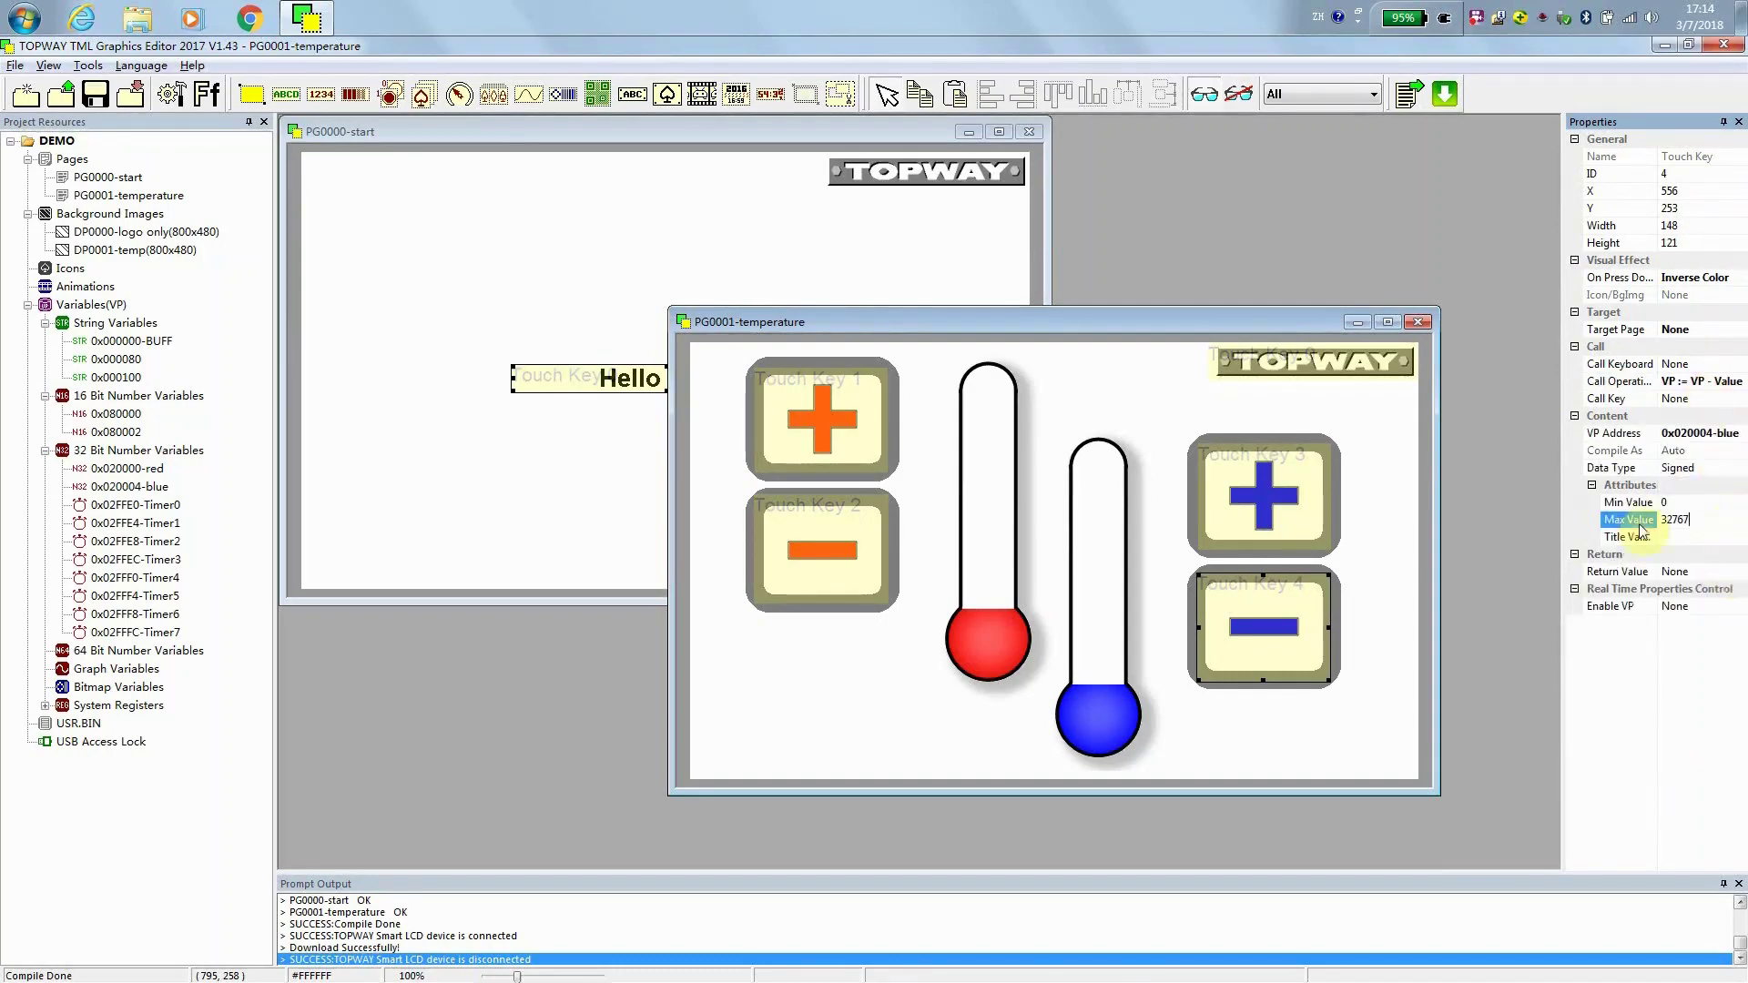
type("9")
left_click(1678, 537)
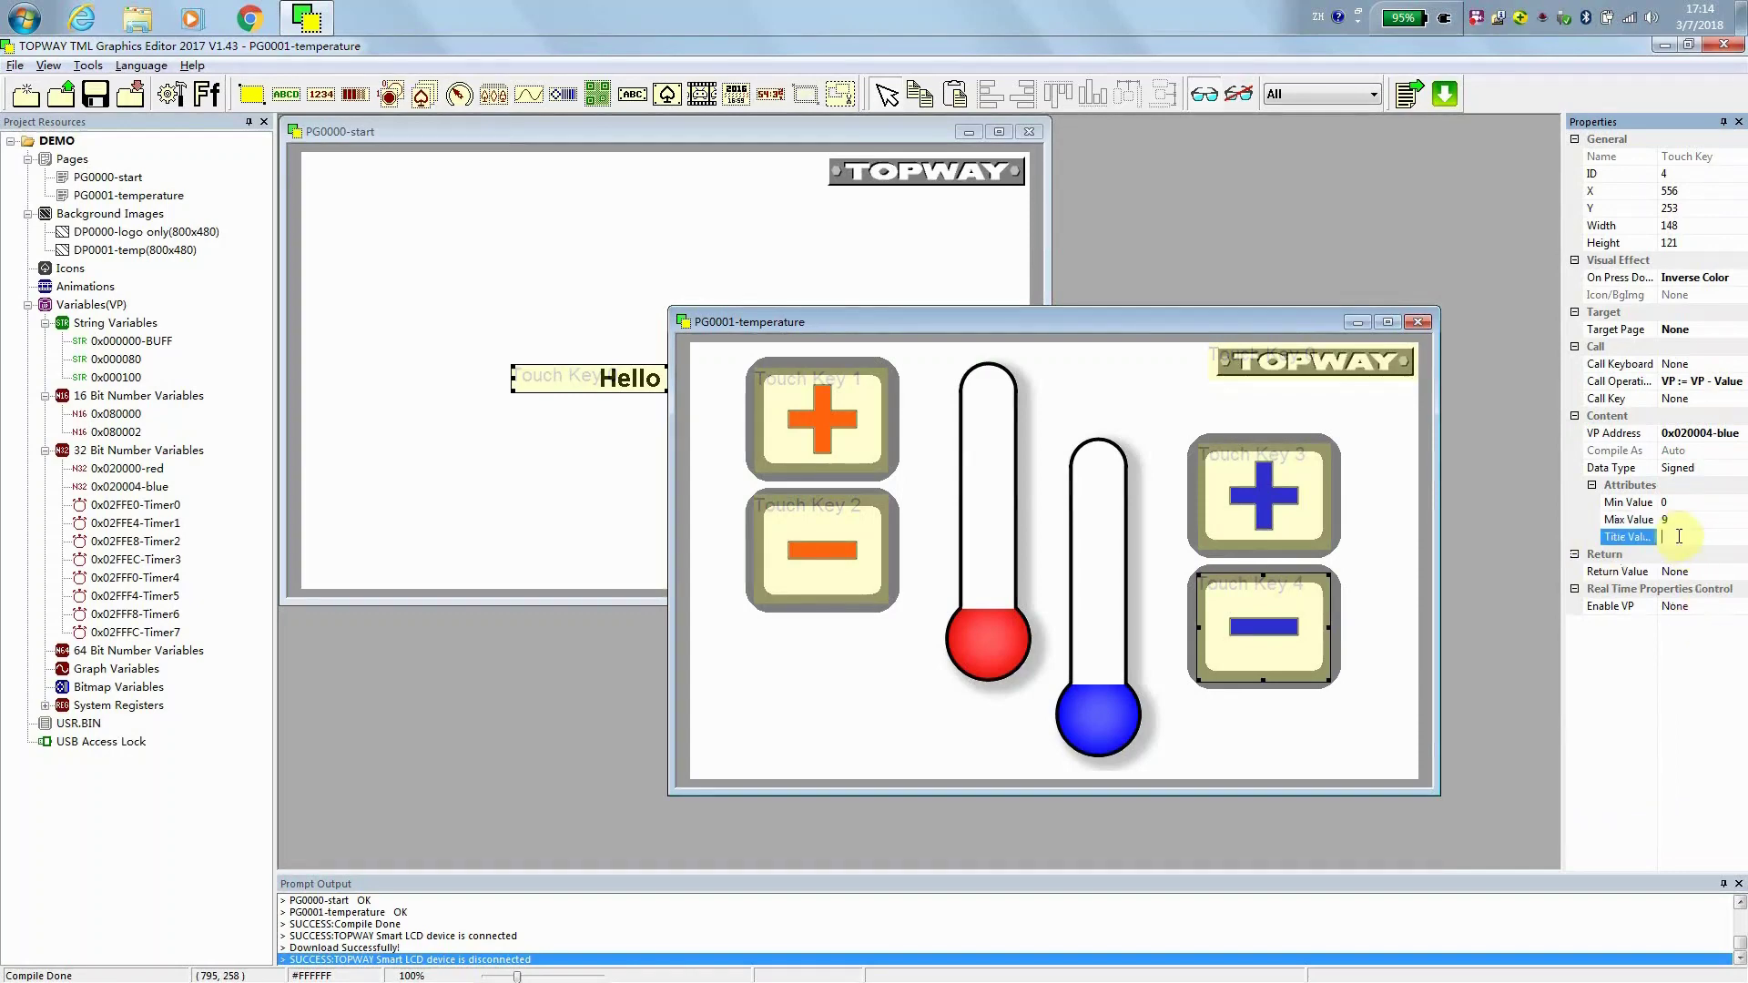
type("1")
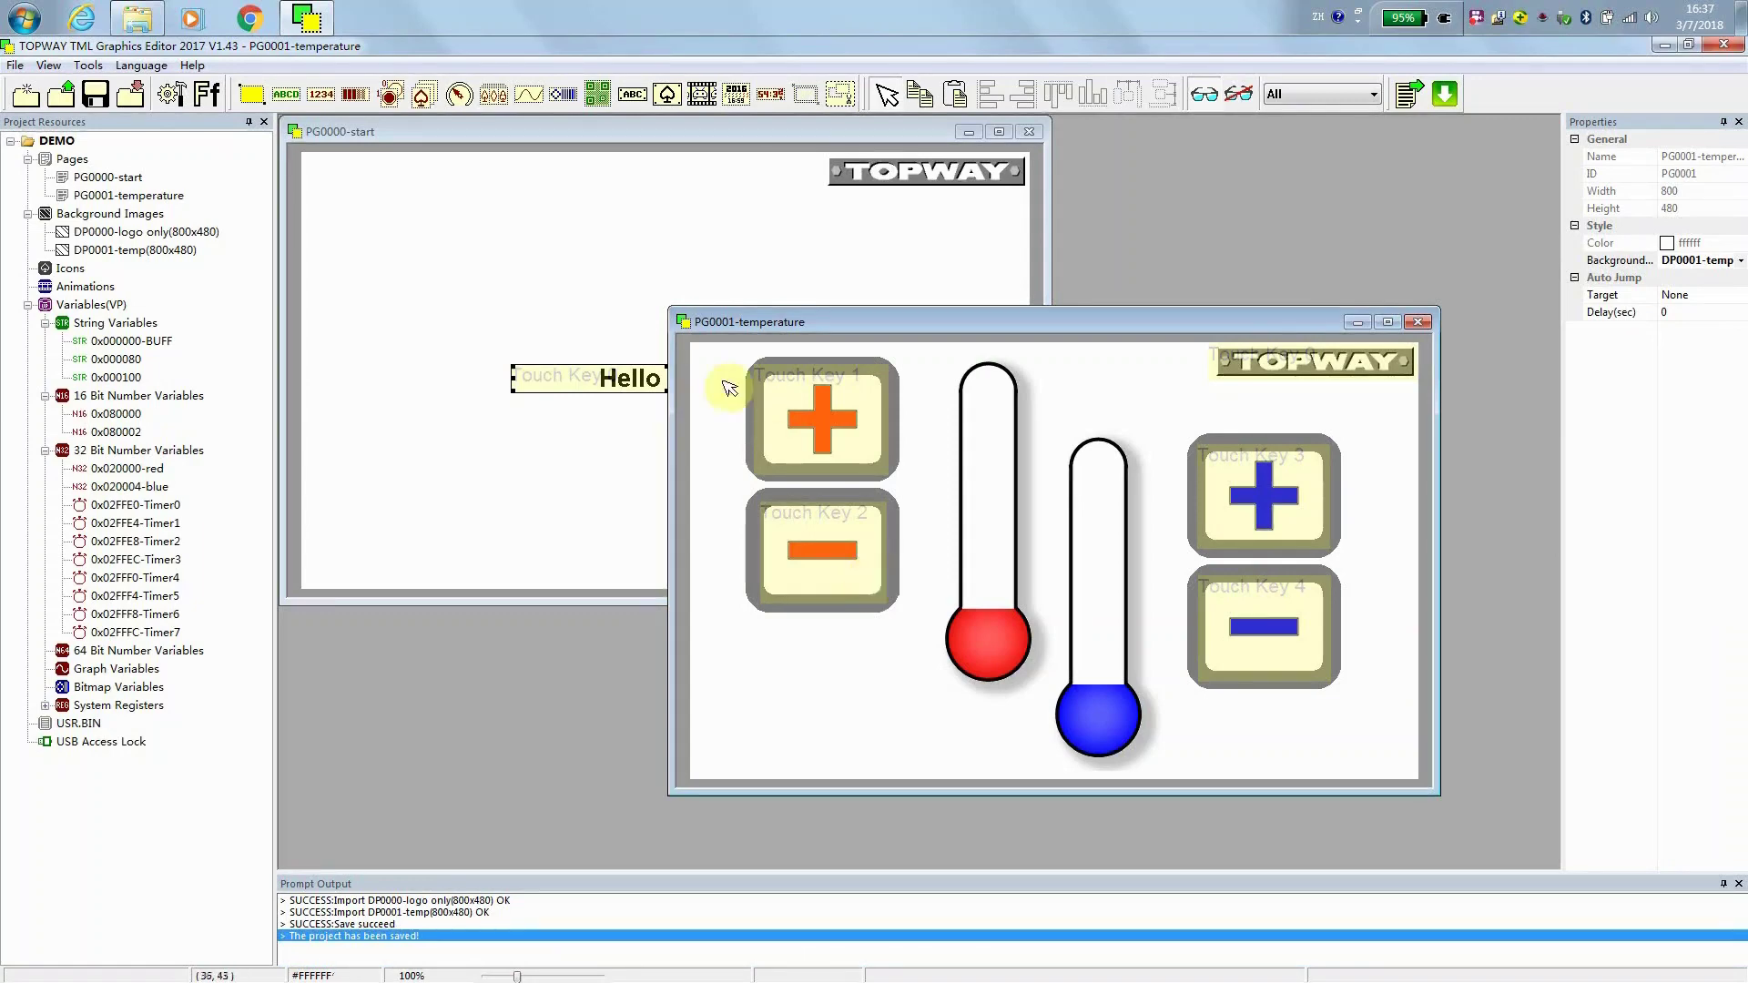
- Draw a progress bar inside the red thermometer tube, filling Dn->Up
left_click(360, 100)
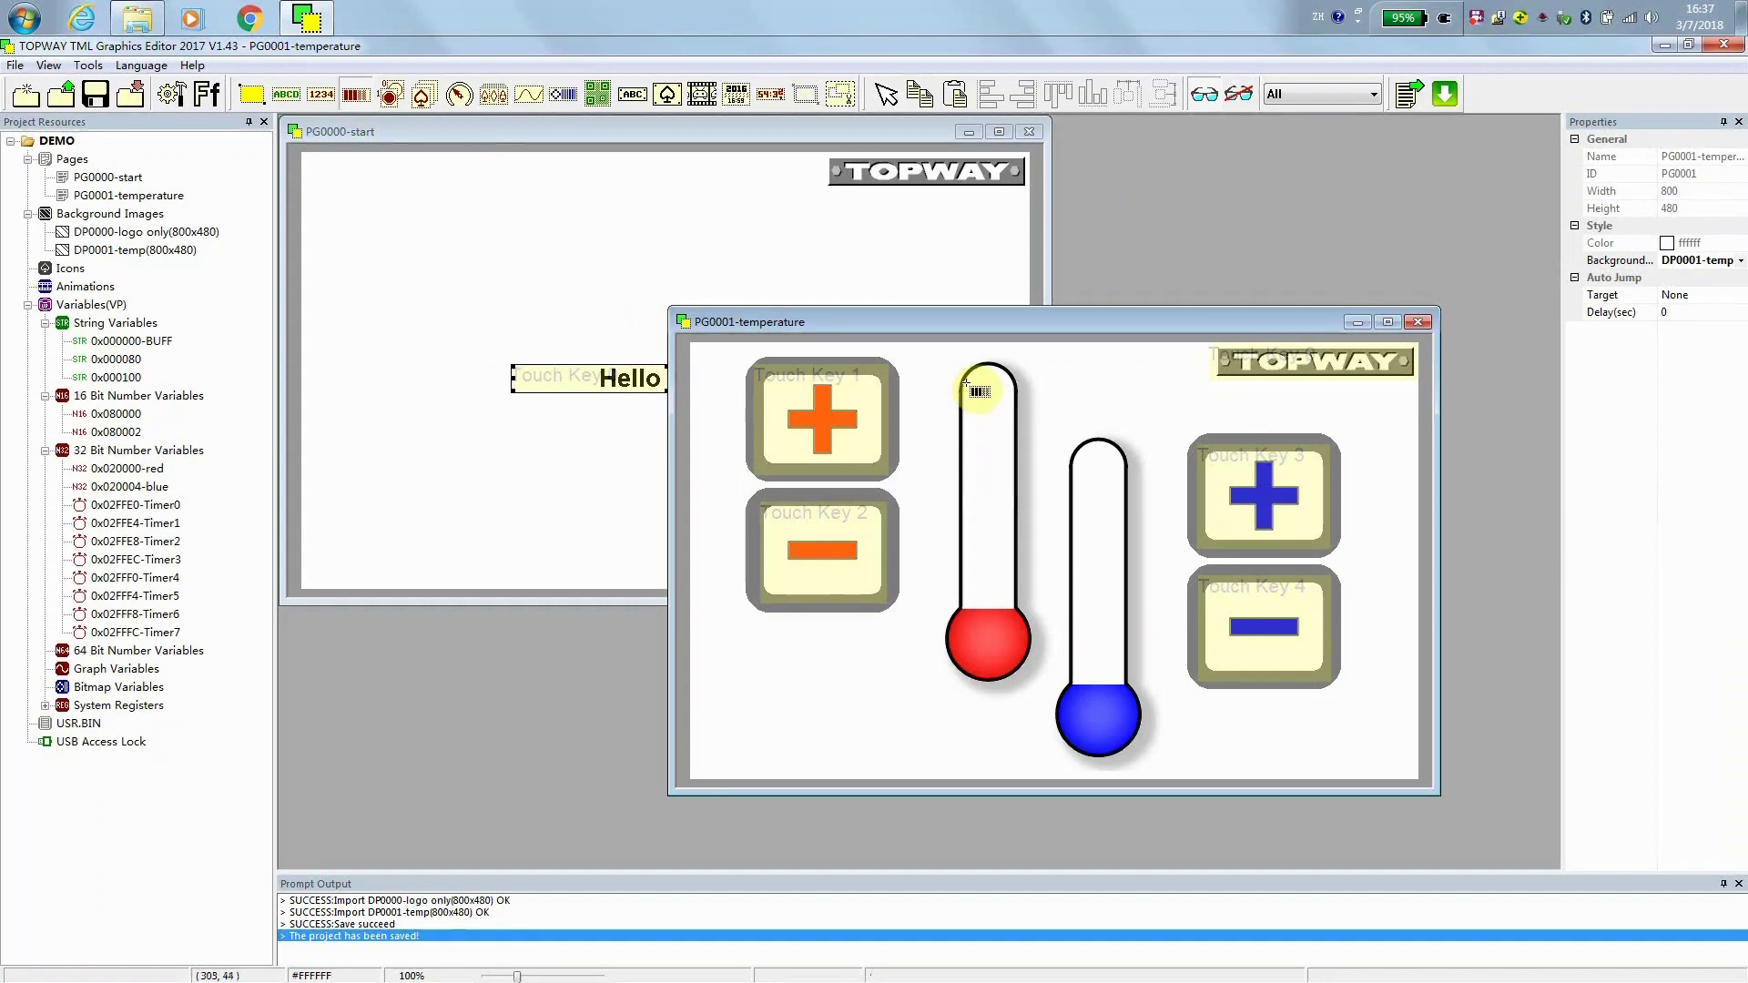
left_click_drag(965, 382, 1010, 611)
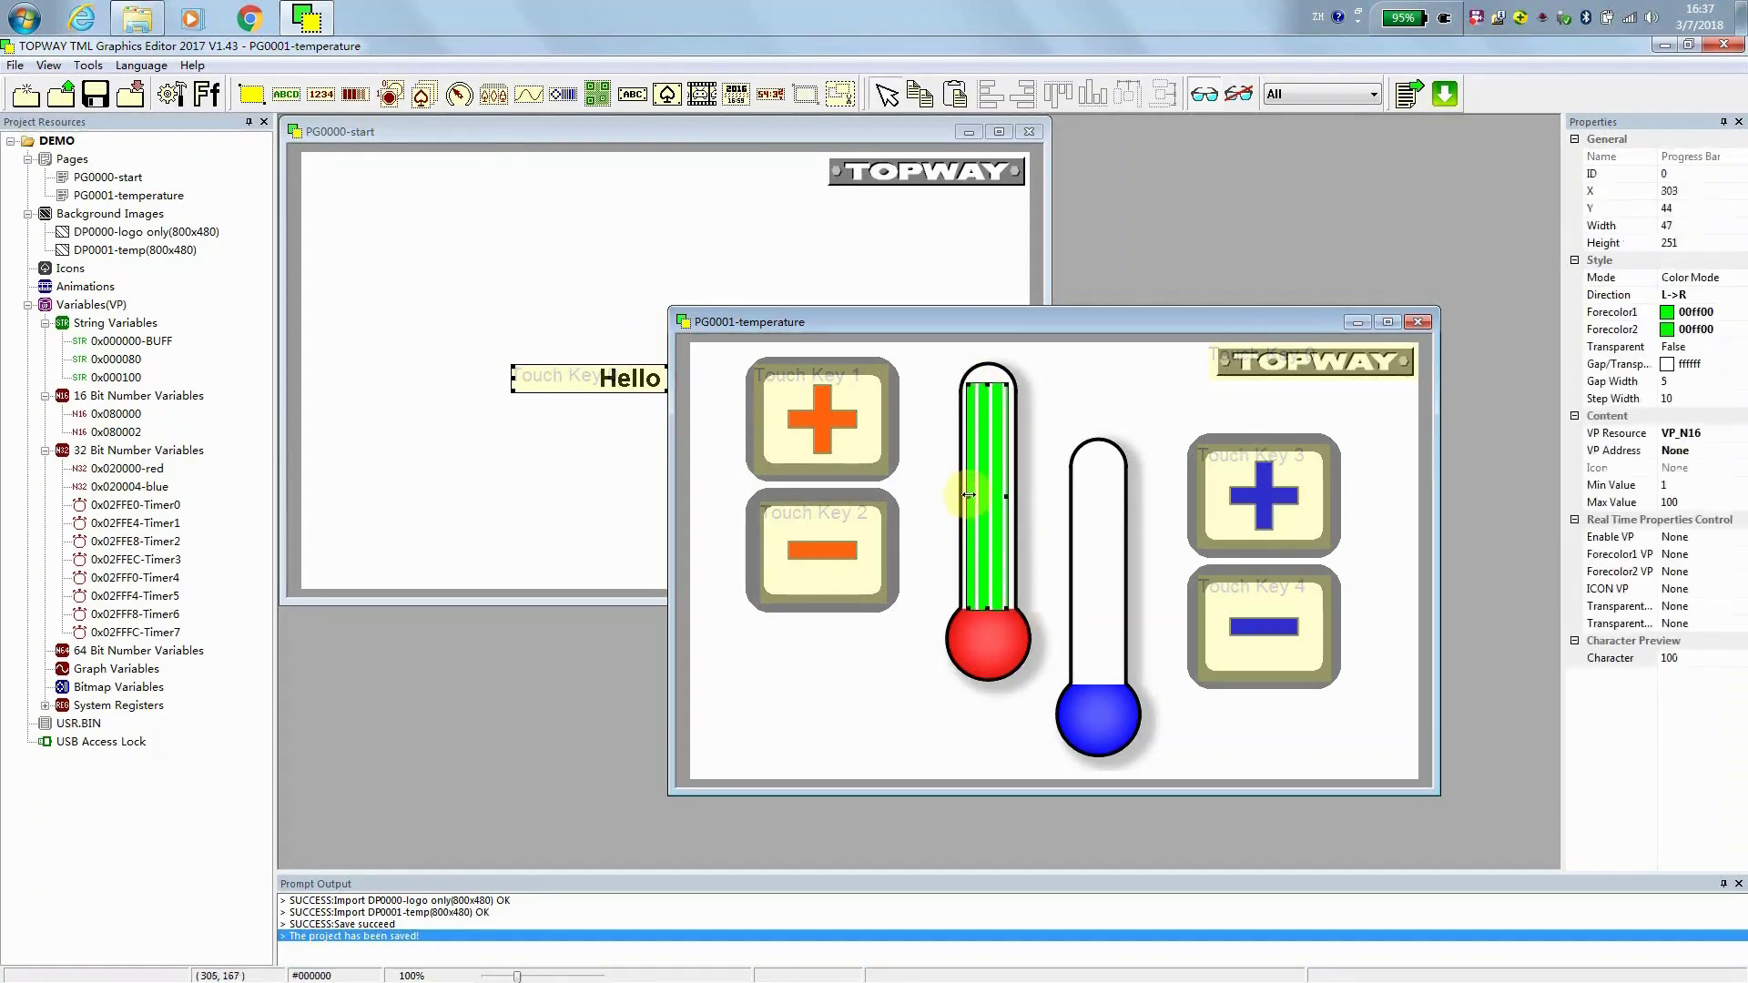
left_click_drag(970, 496, 973, 496)
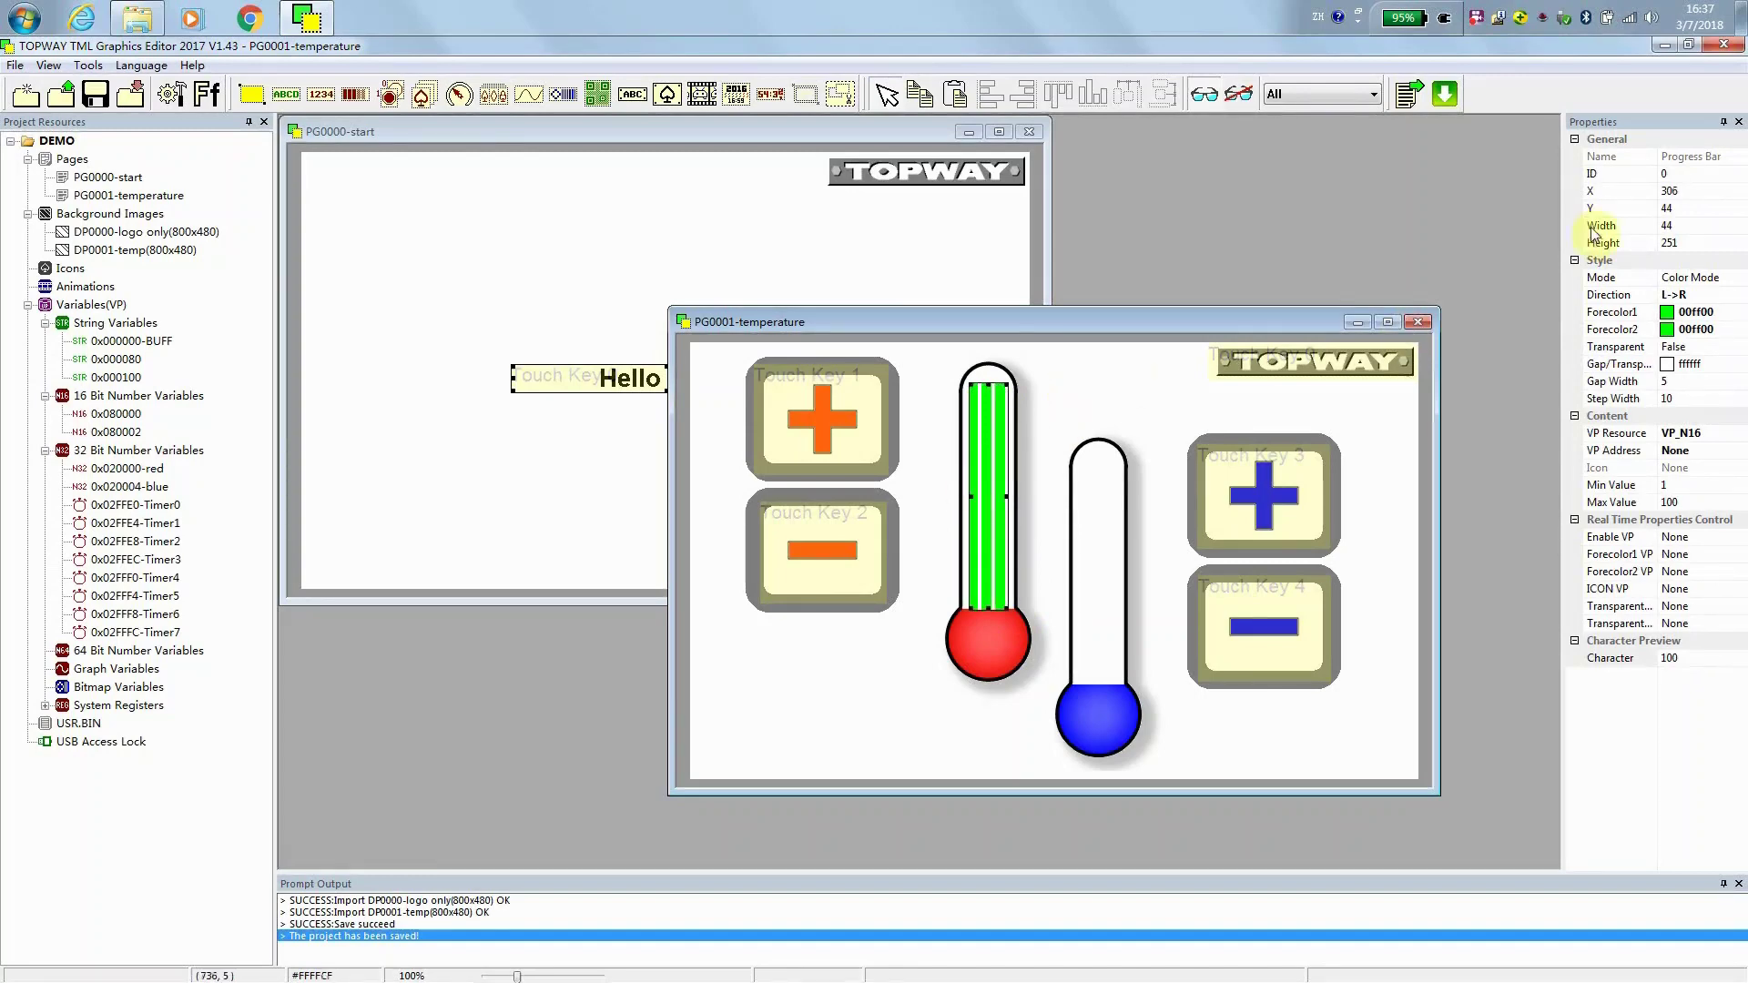
left_click(1739, 296)
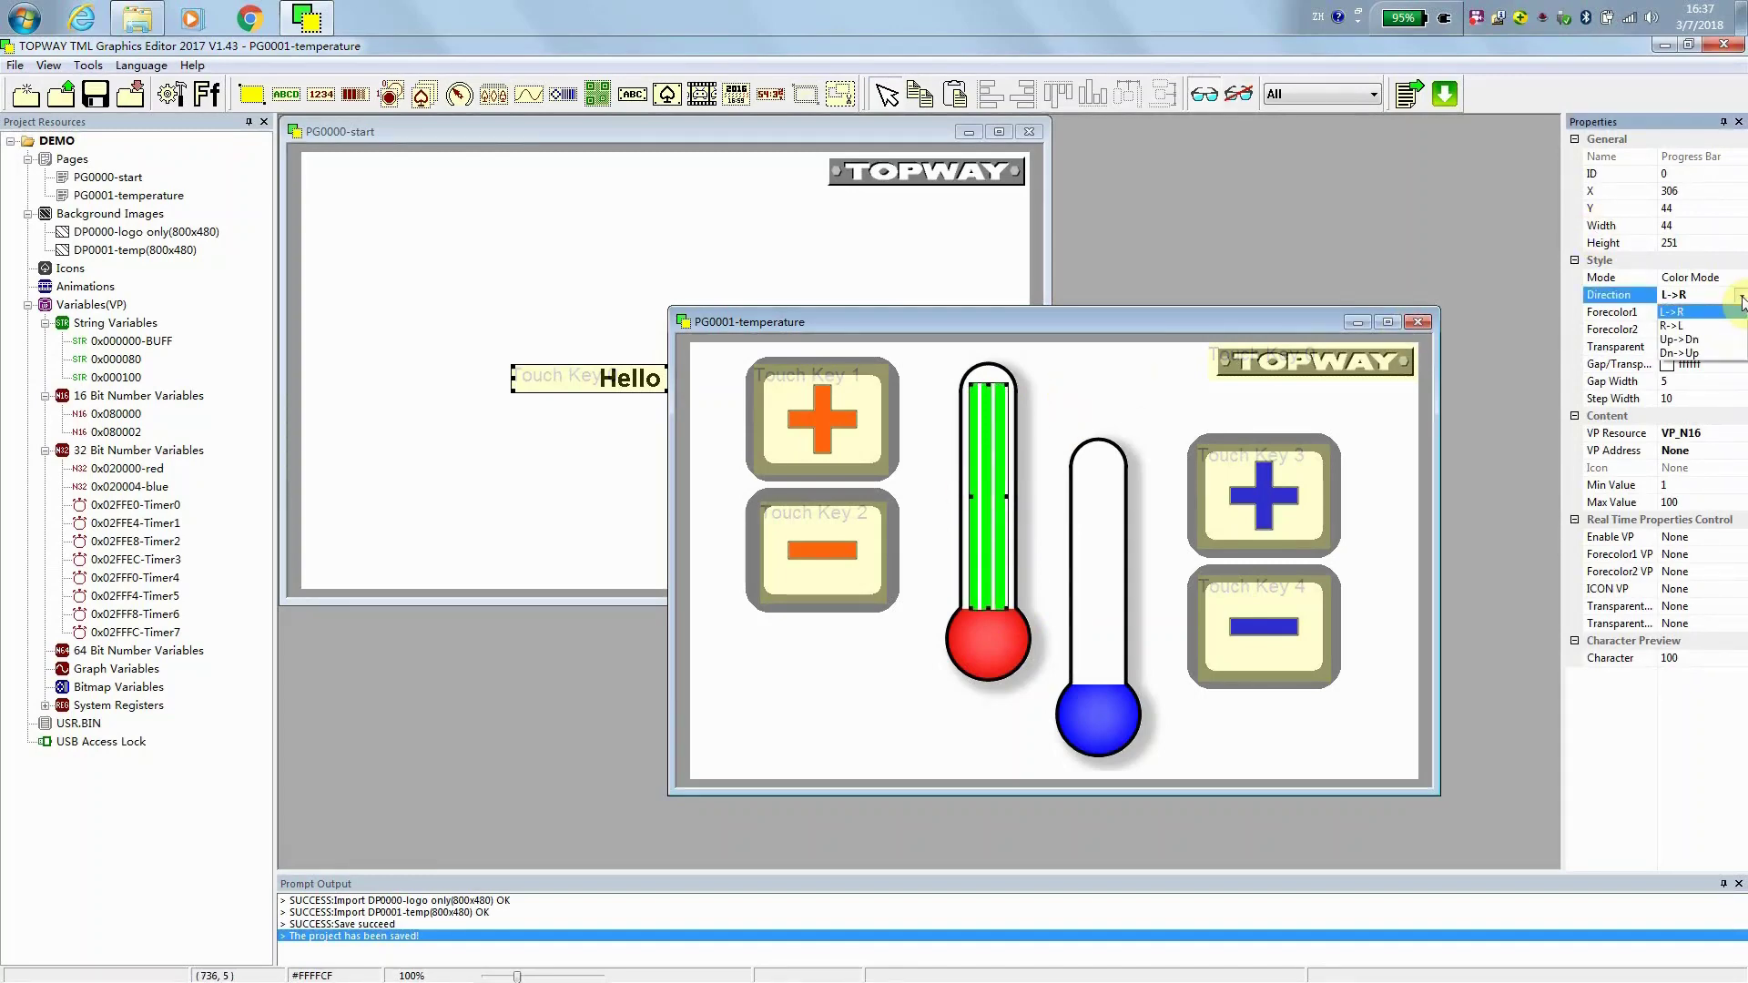
left_click(1725, 355)
- Set the red bar's colours to ff0000 and 800000 and start editing its gap width
left_click(1702, 312)
left_click(1739, 312)
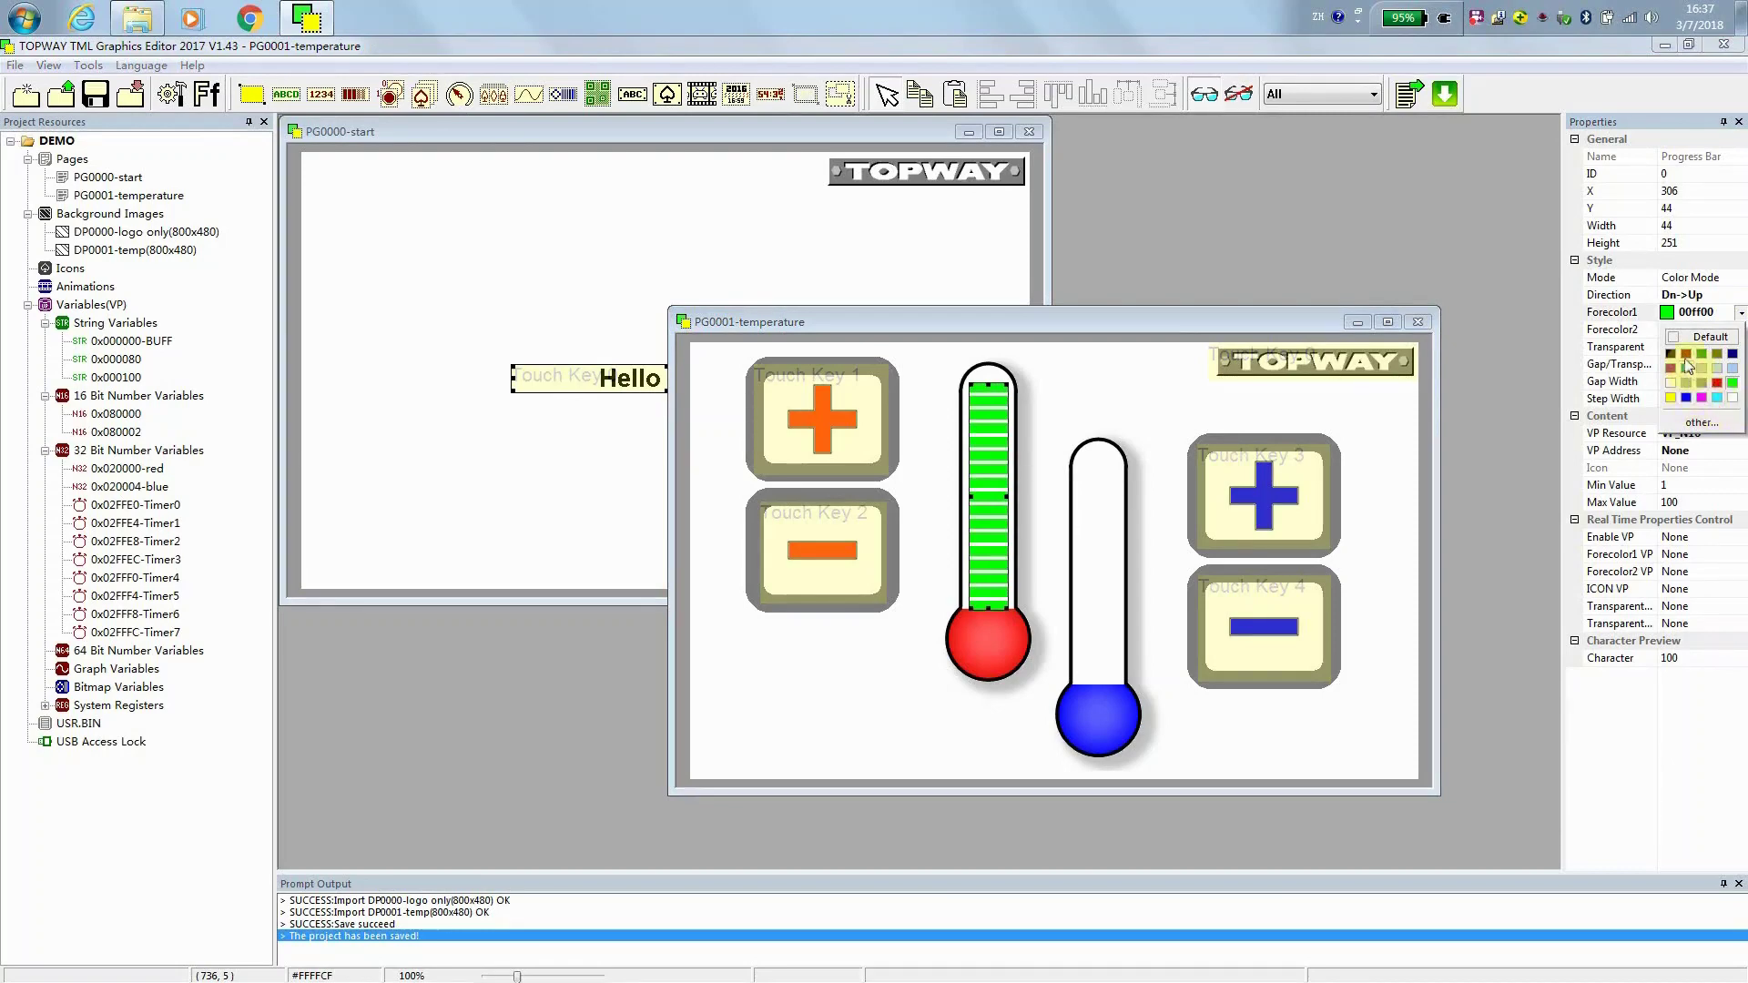
left_click(1717, 382)
left_click(1703, 329)
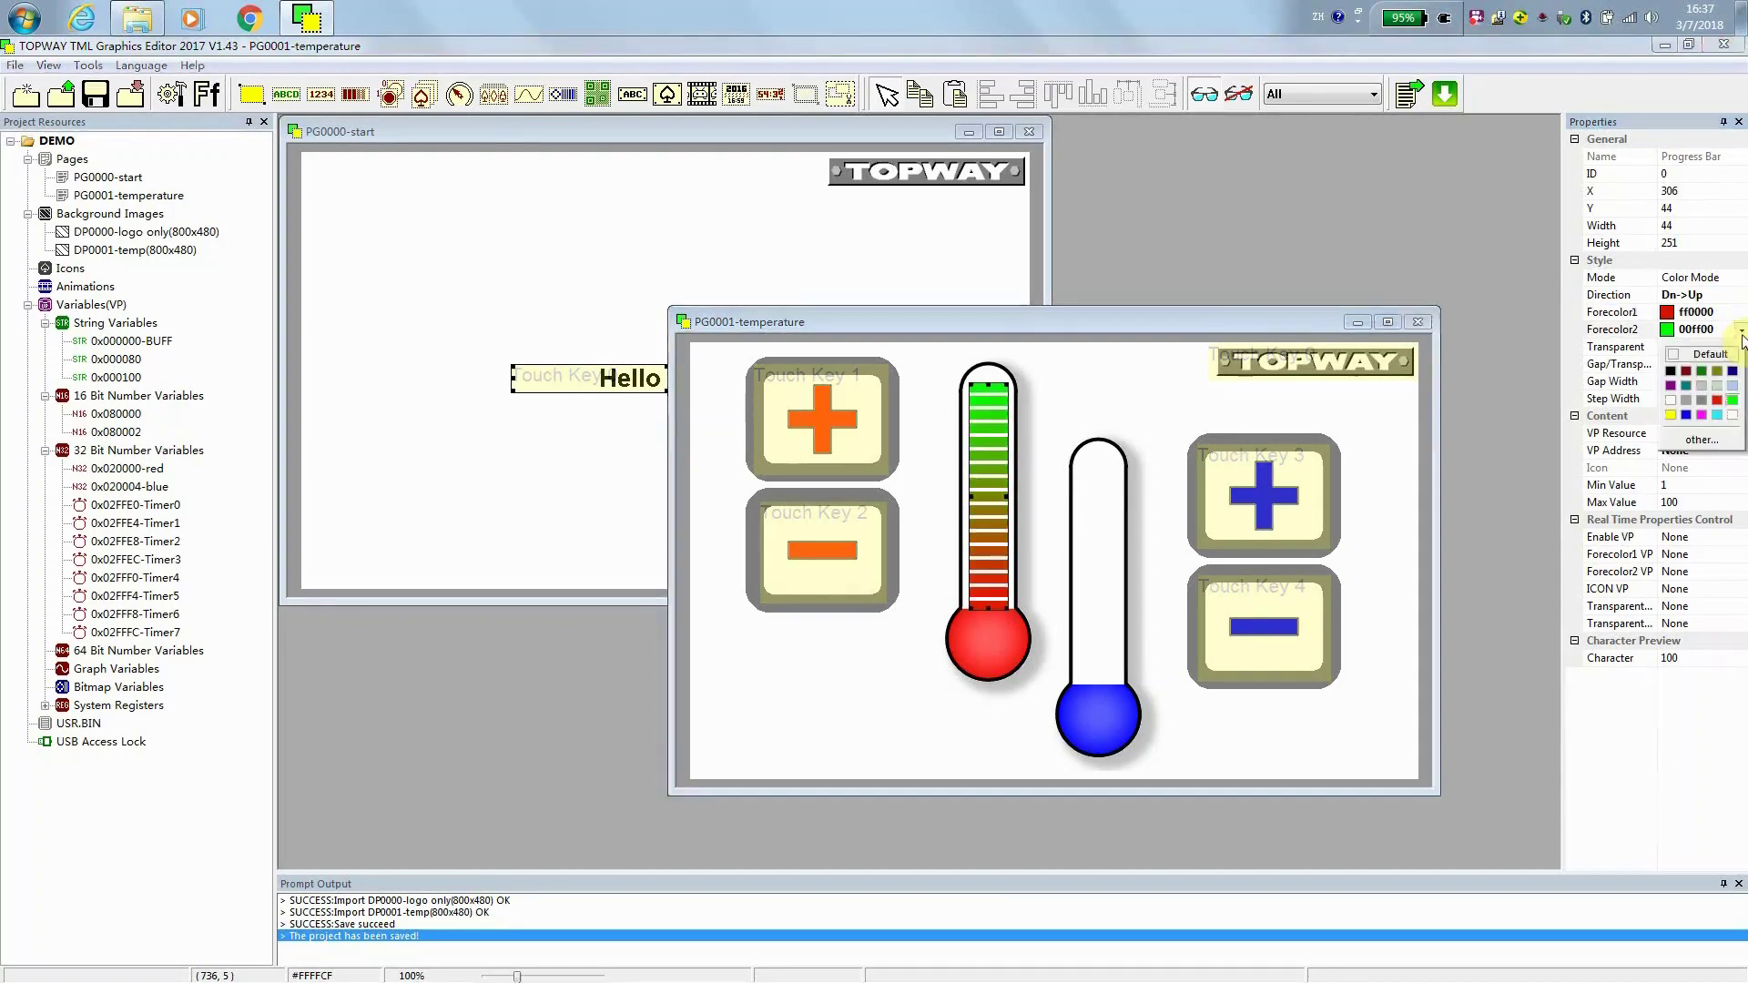
left_click(1740, 330)
left_click(1685, 373)
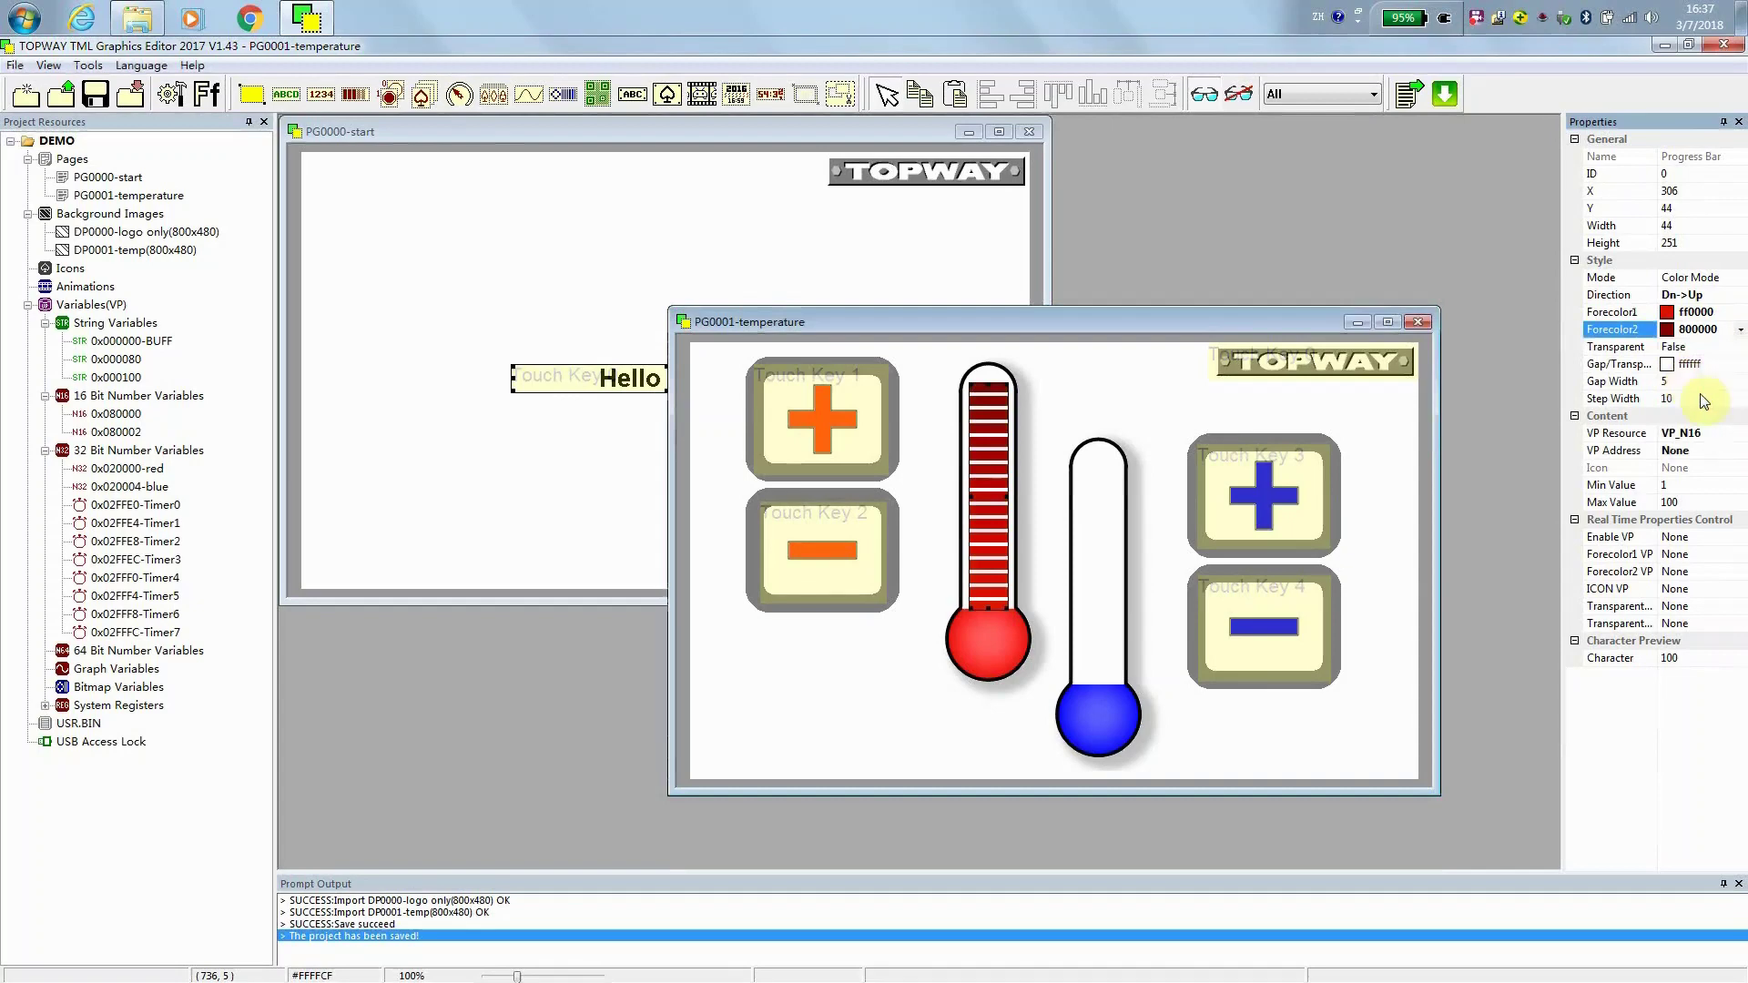
left_click(1691, 381)
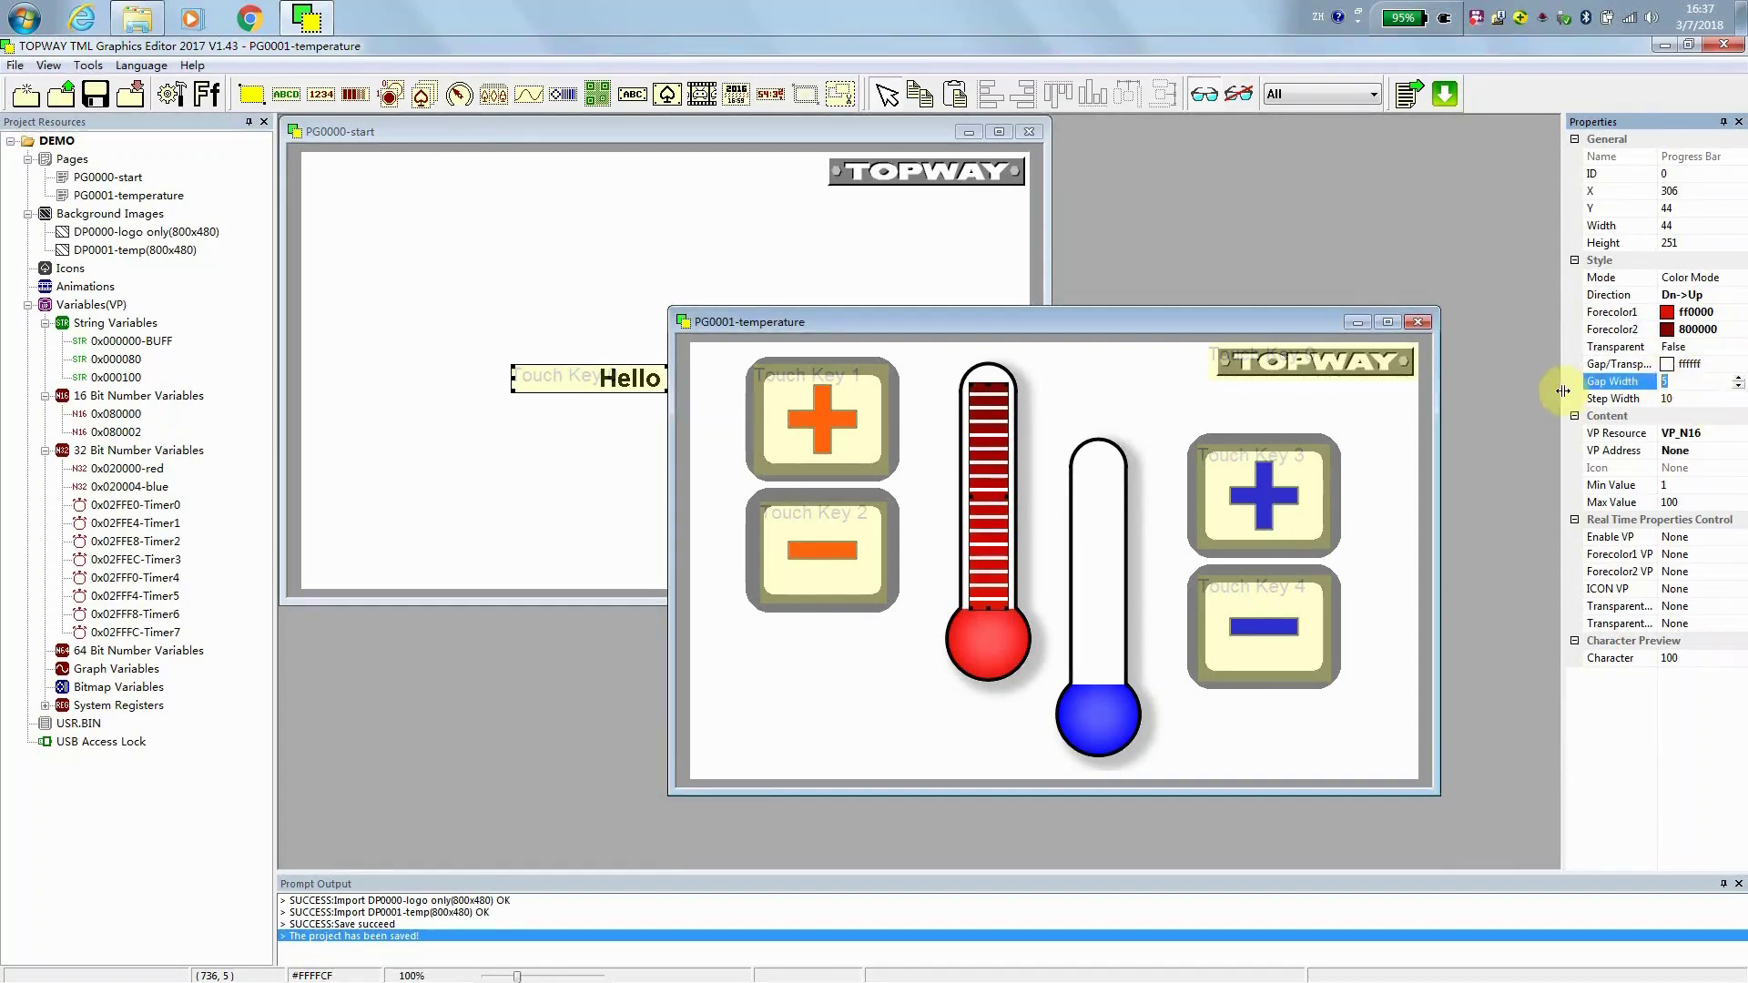
- Set gap width 0 and bind the red bar to 32-bit variable 0x020000-red
type("0")
left_click(1739, 437)
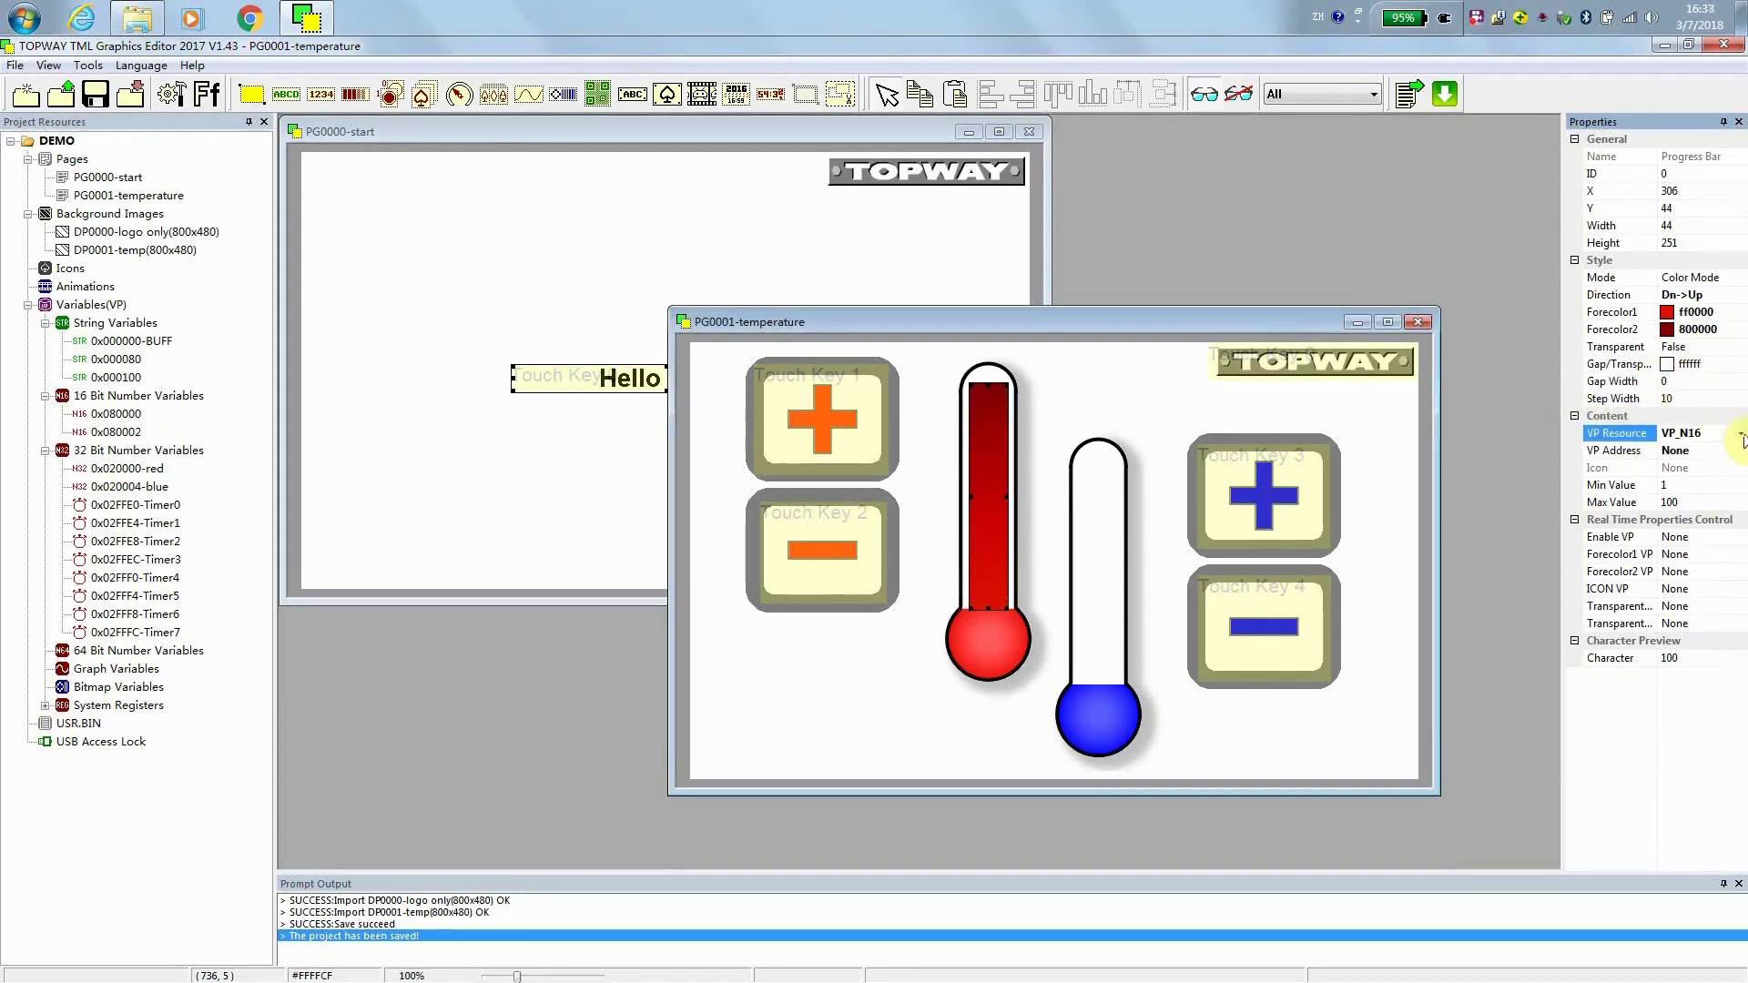
left_click(1739, 435)
left_click(1730, 464)
left_click(1741, 455)
left_click(1741, 452)
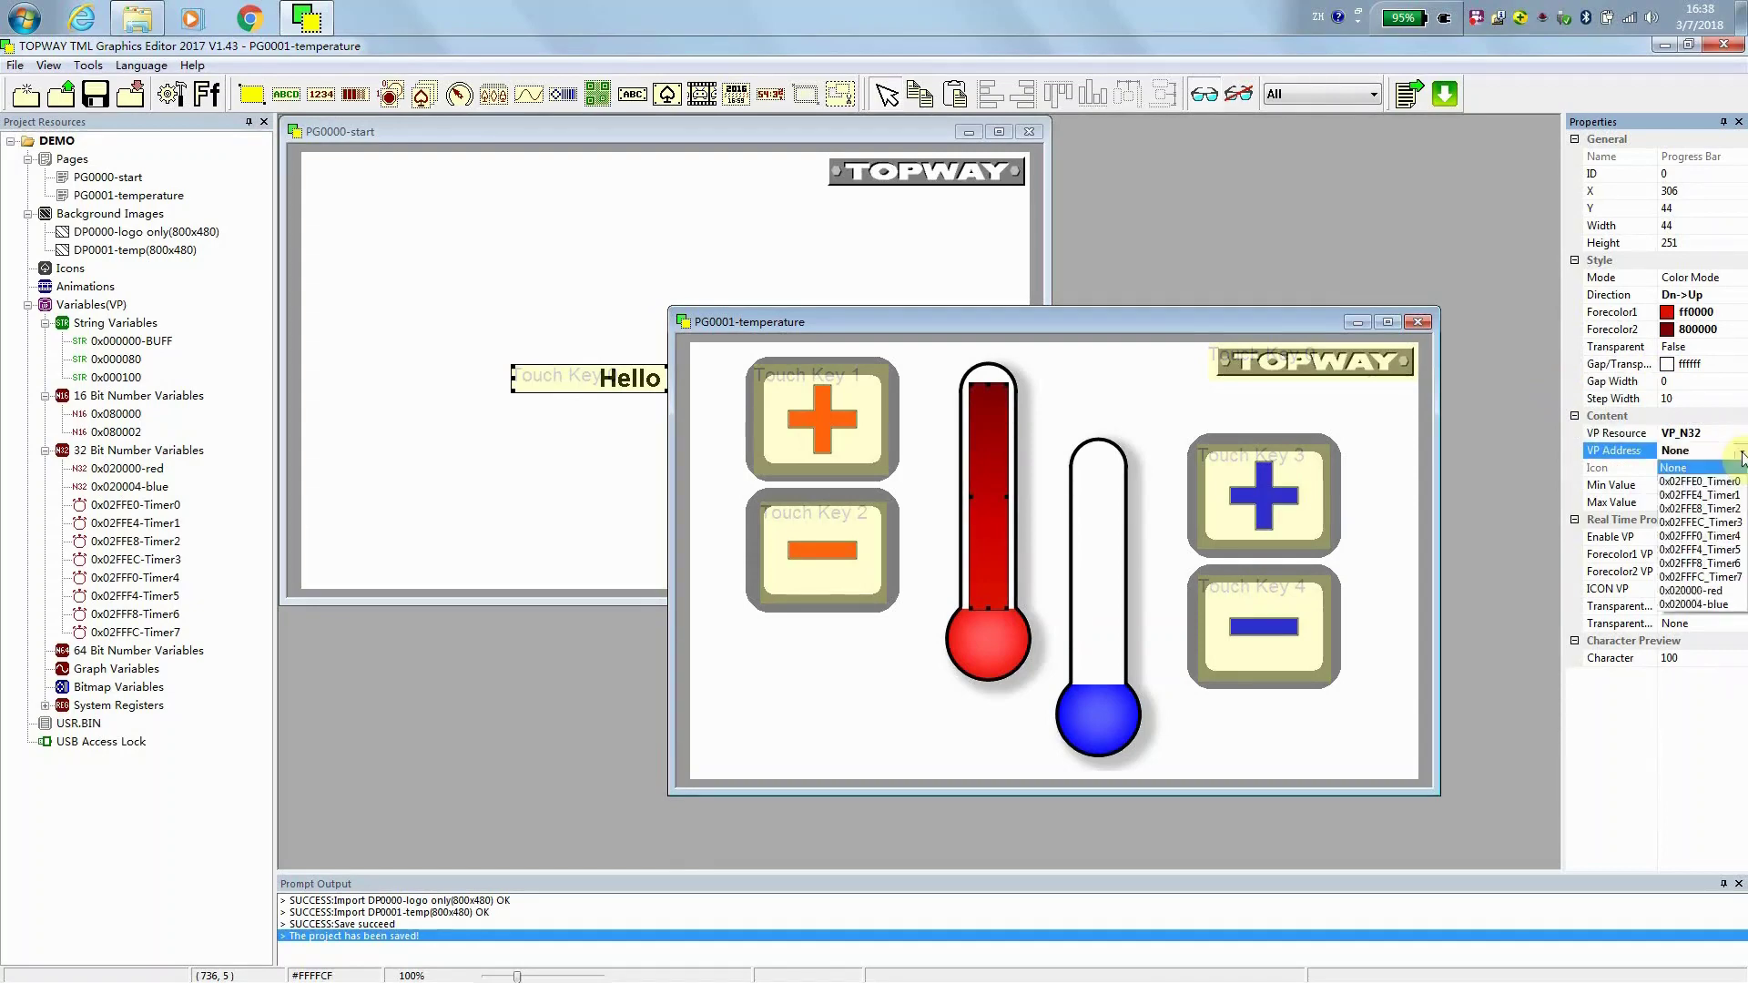
left_click(1727, 597)
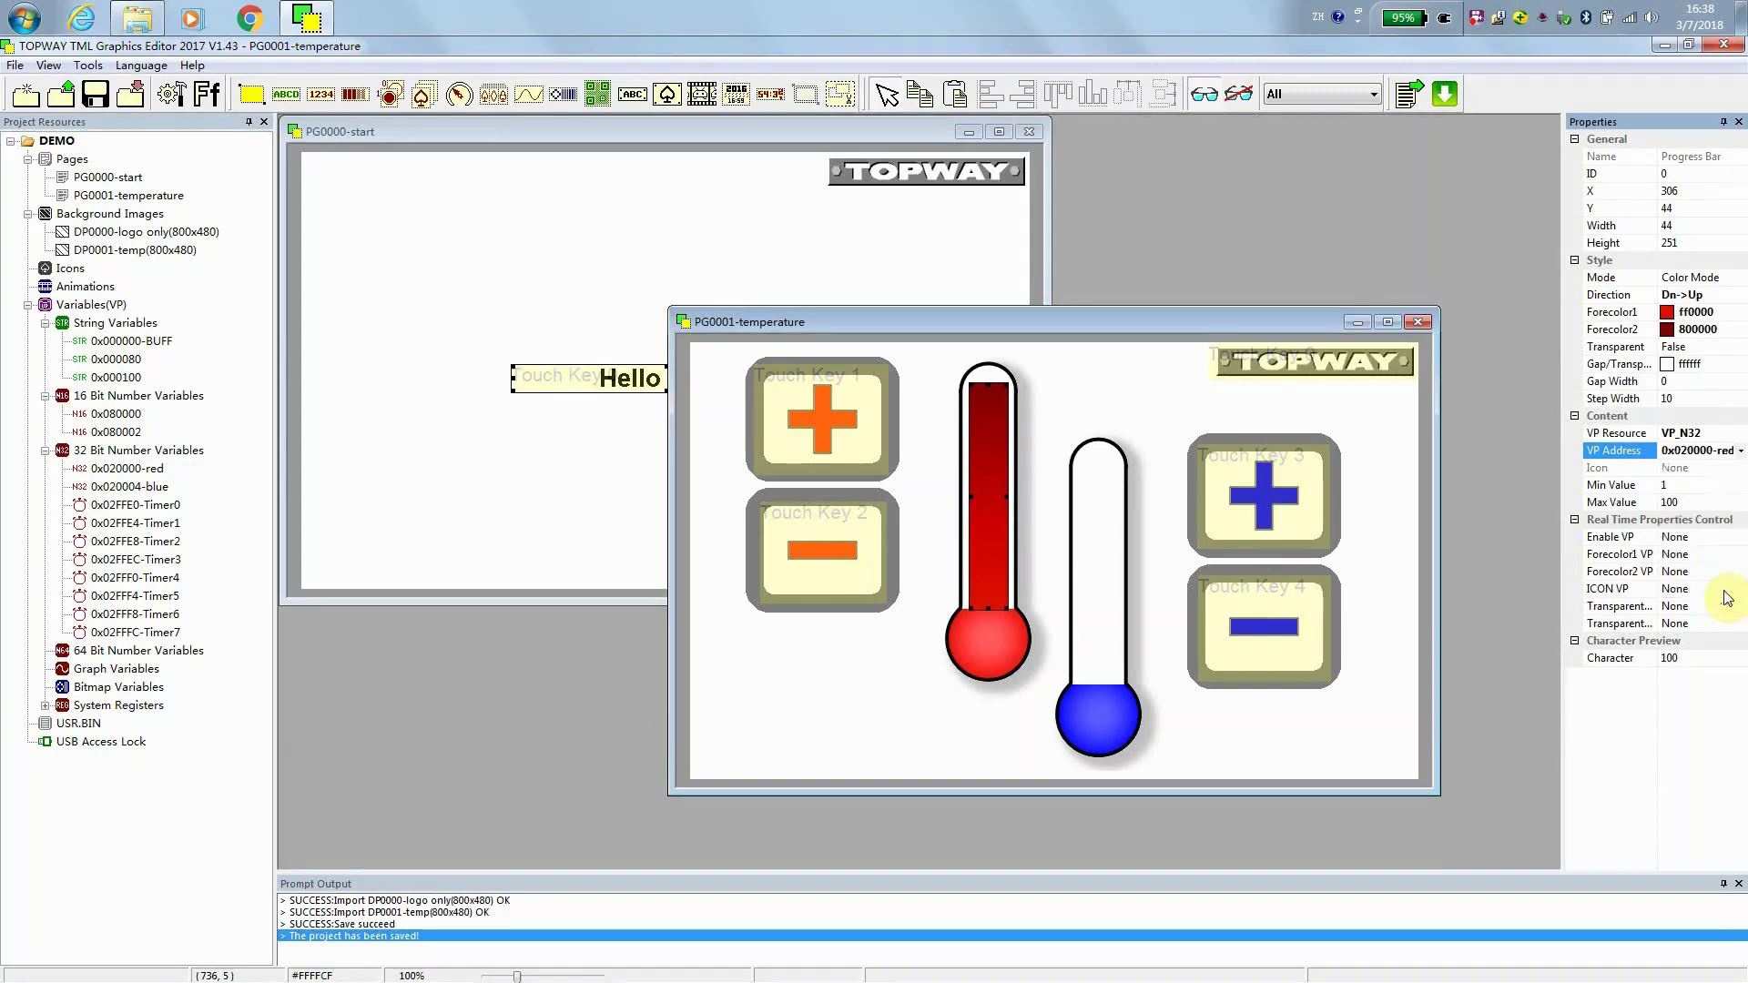
- Give the red bar a 0–9 range, preview it at 5, and deselect it
left_click(1698, 485)
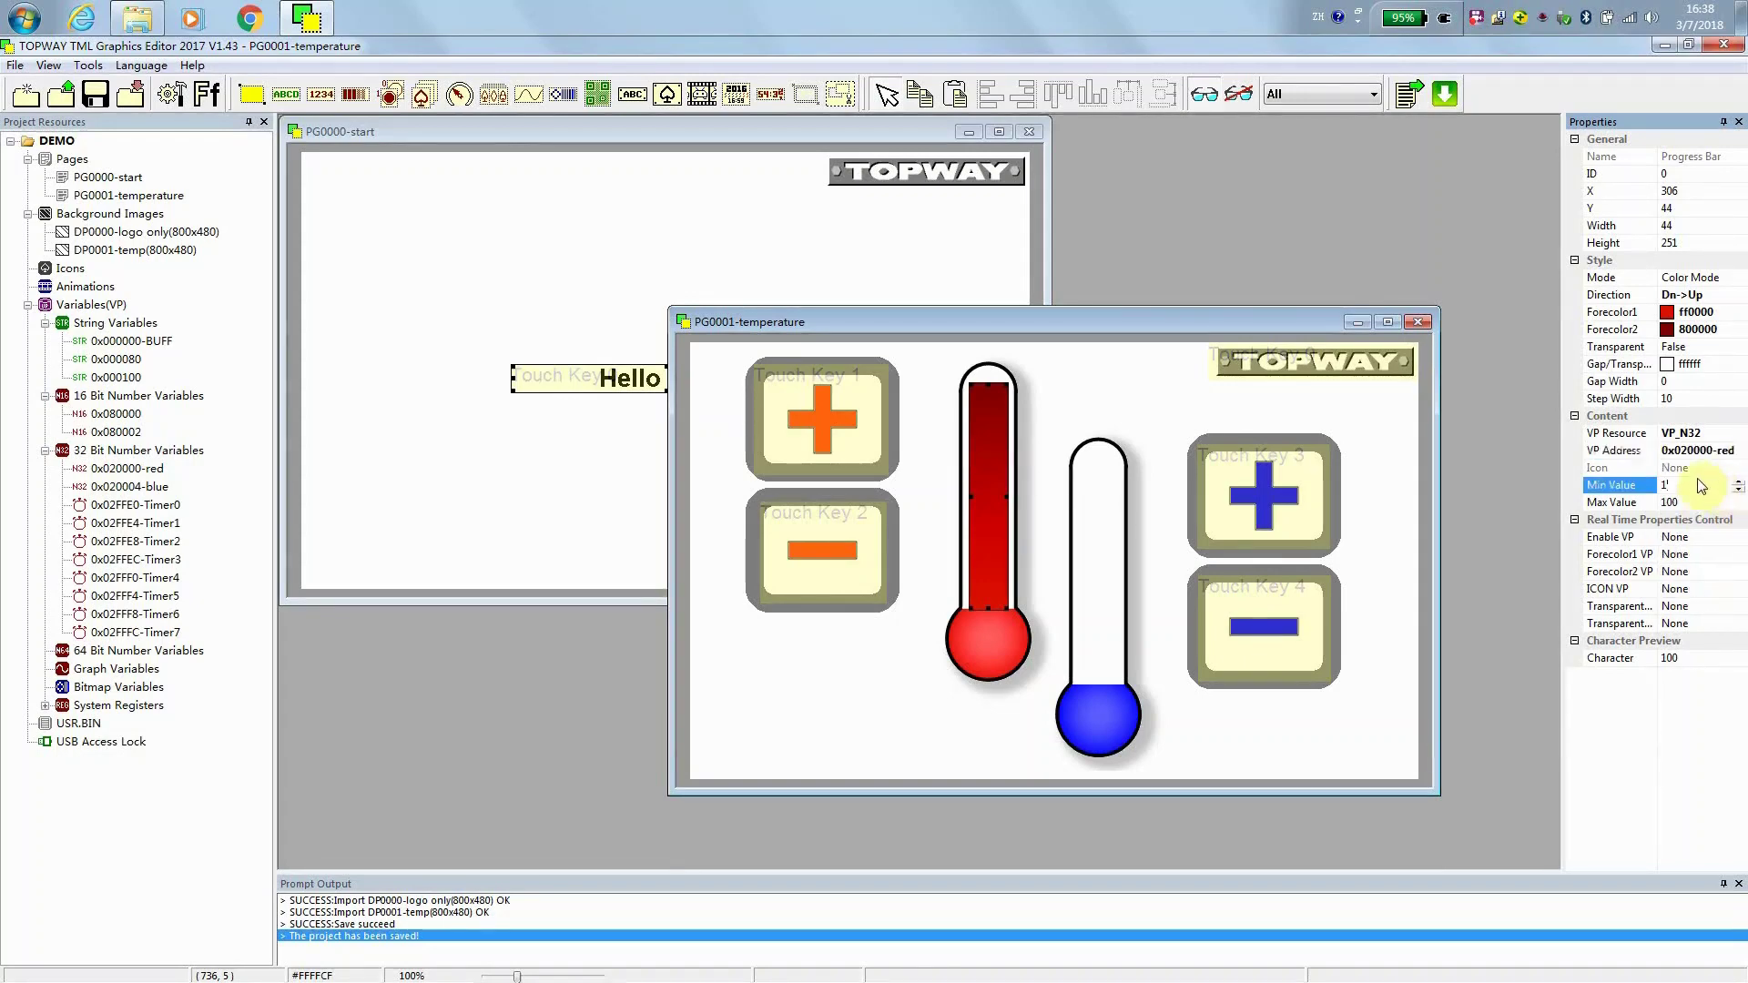
type("0")
left_click(1703, 503)
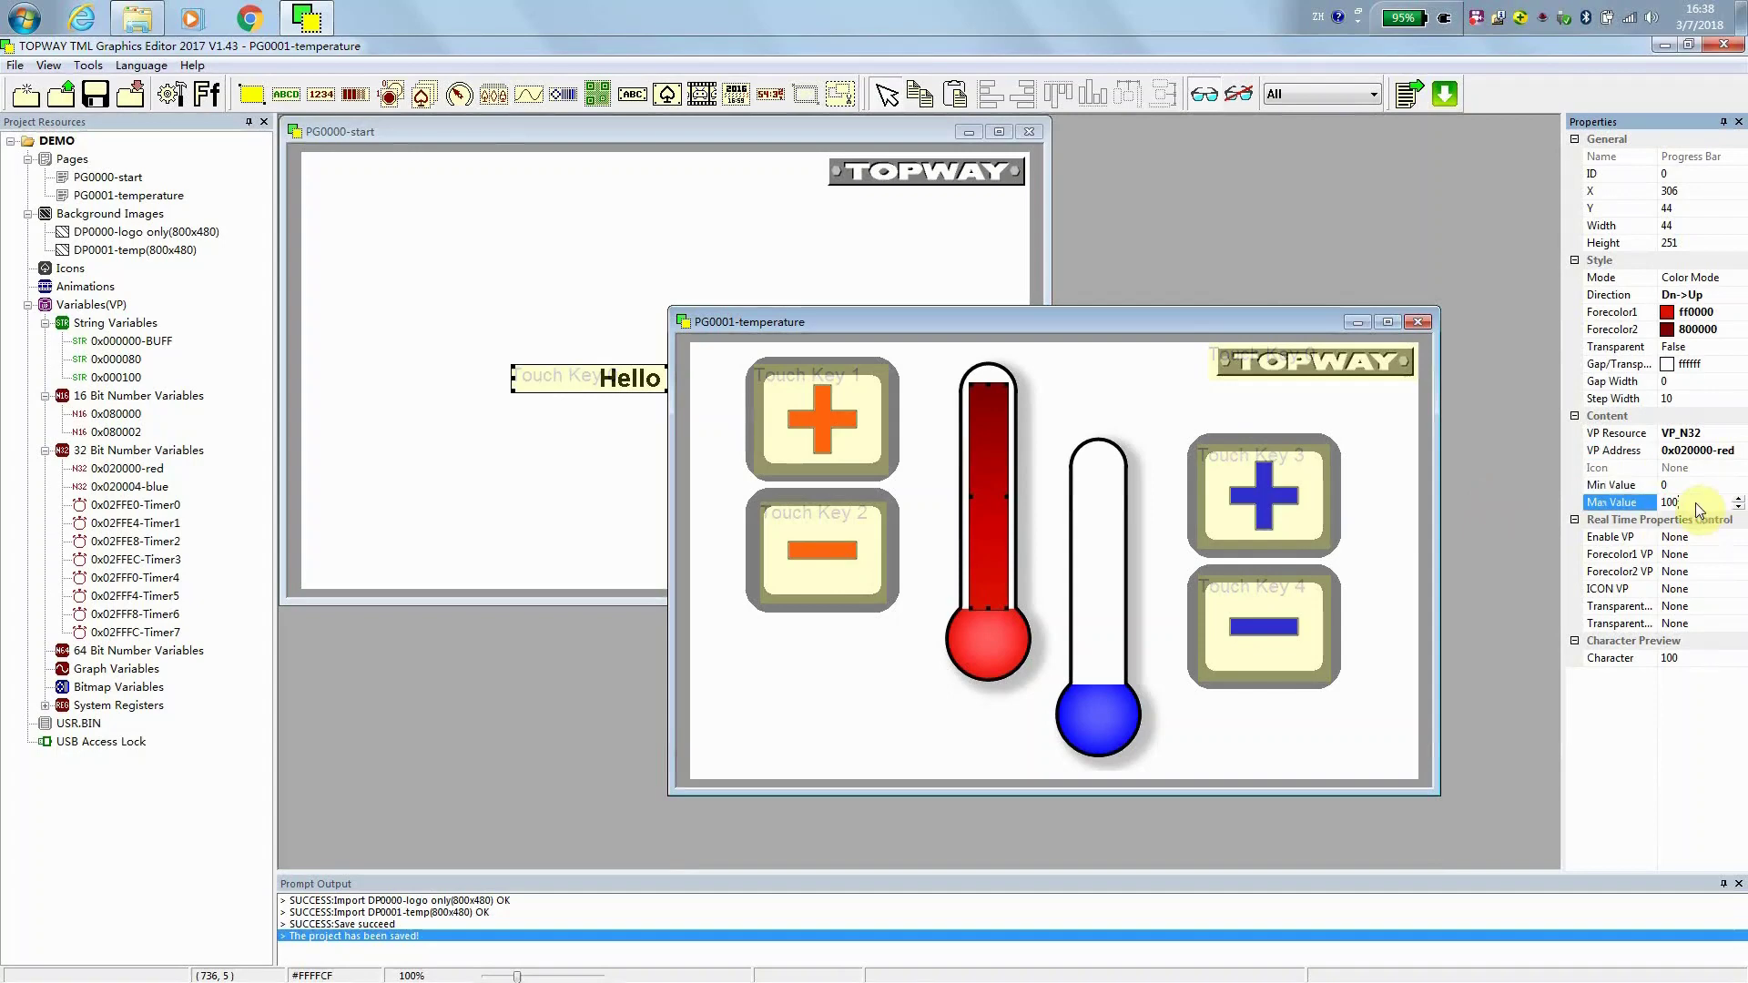
type("9")
left_click(1696, 658)
key("BackSpace")
key("BackSpace")
key("BackSpace")
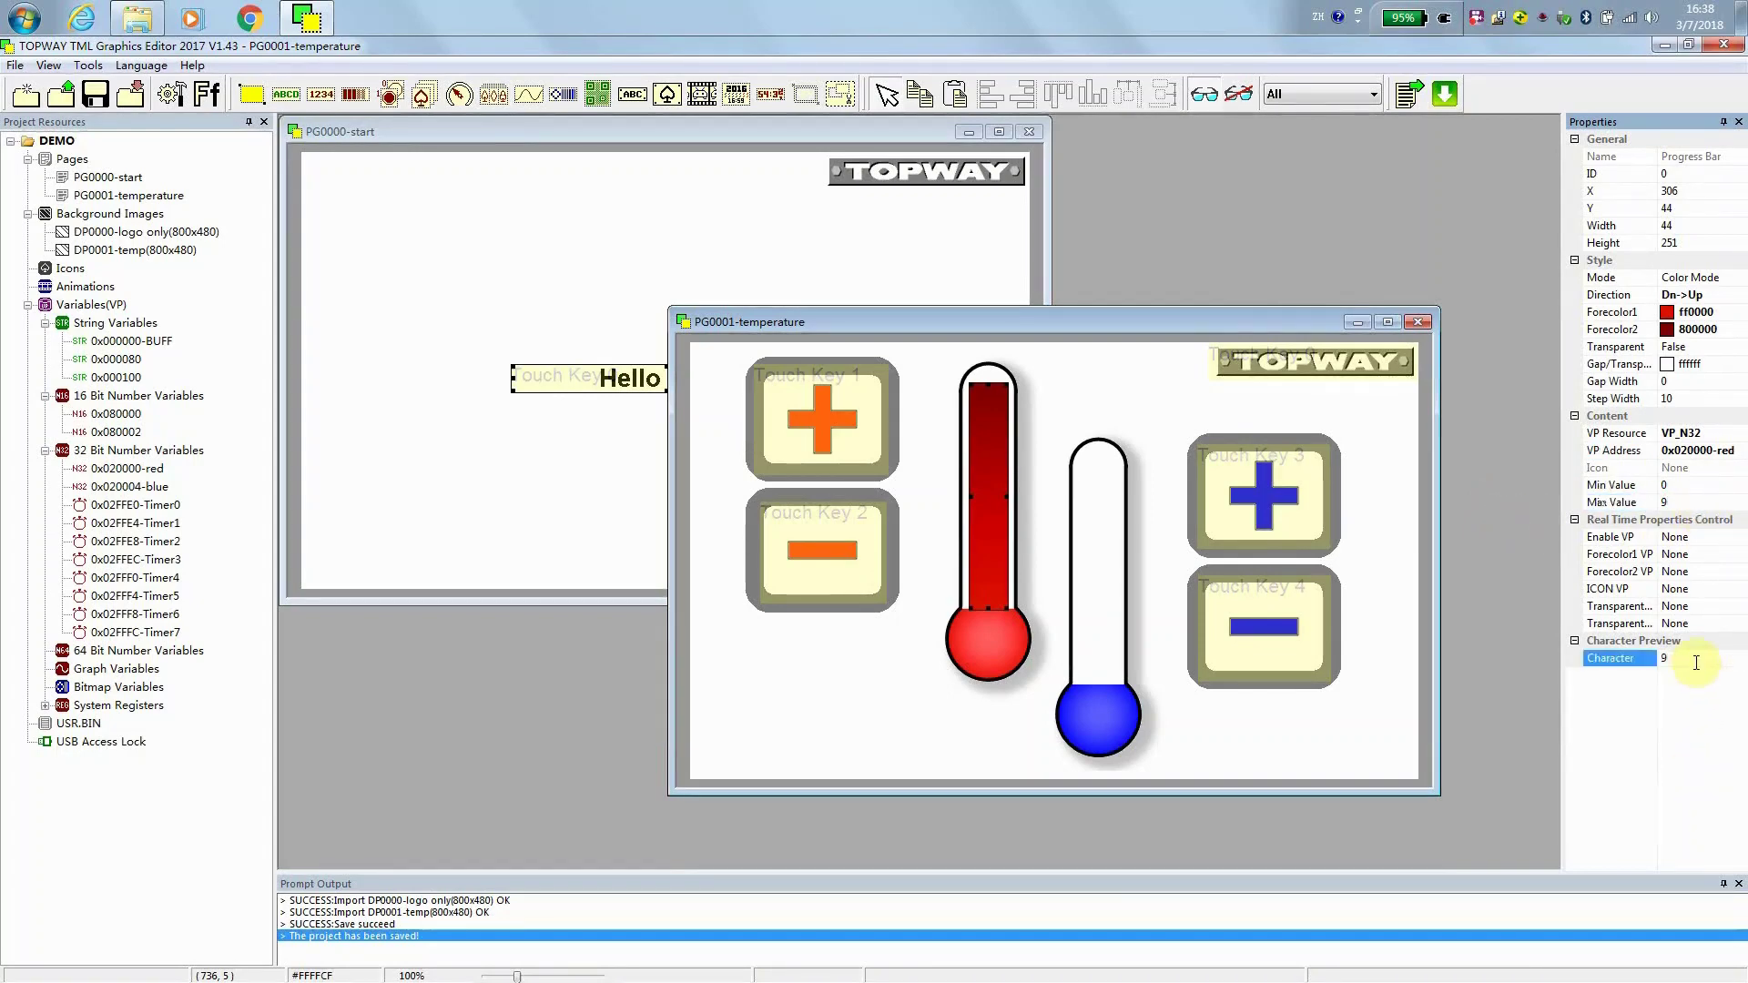
type("5")
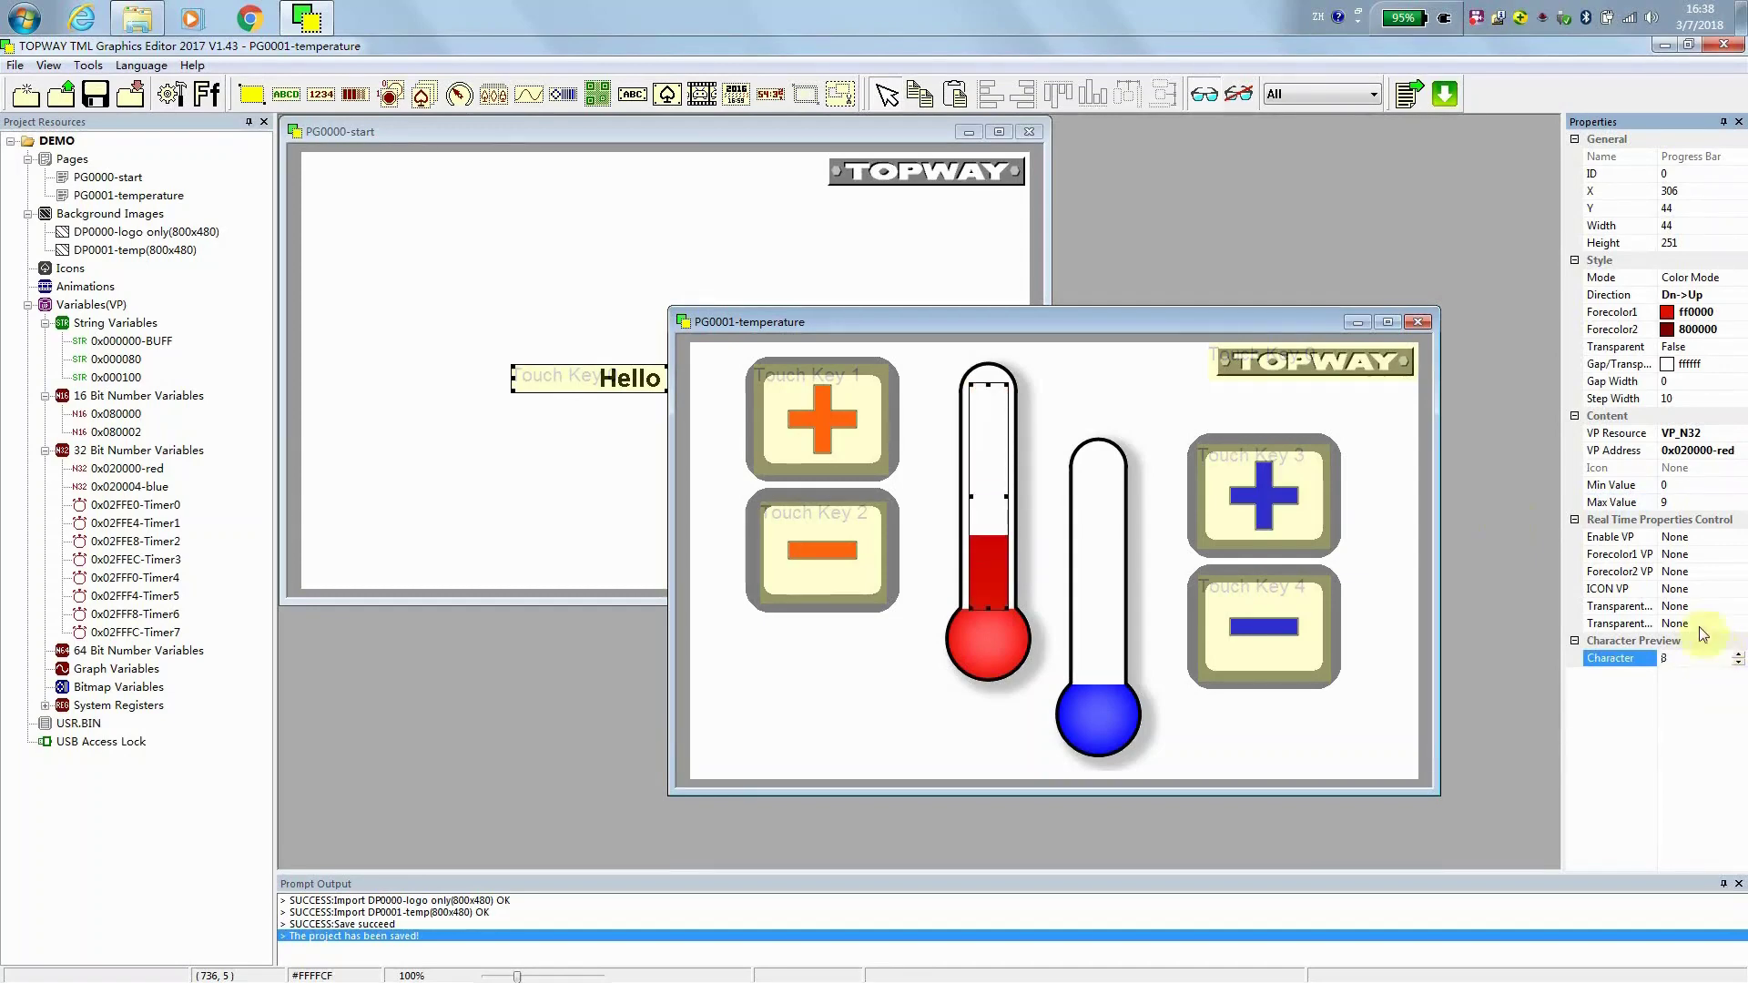
left_click(1142, 387)
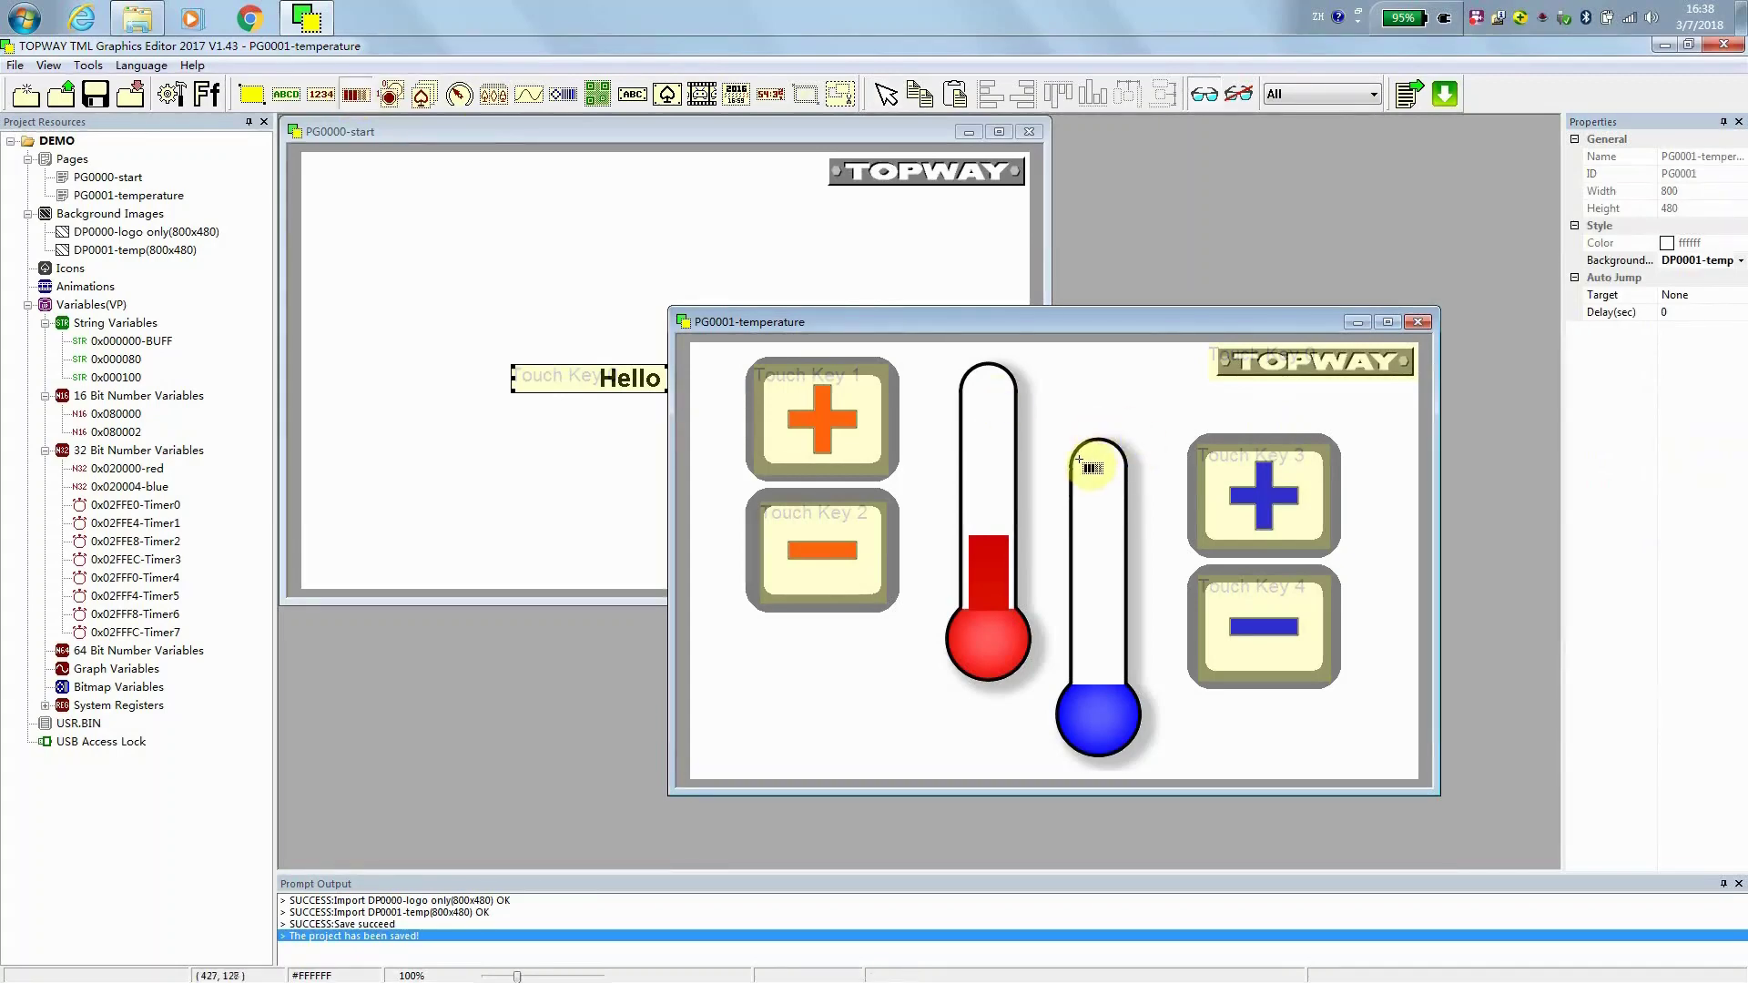
- Draw a progress bar down the blue thermometer tube, filling Dn->Up
left_click_drag(1079, 459, 1125, 690)
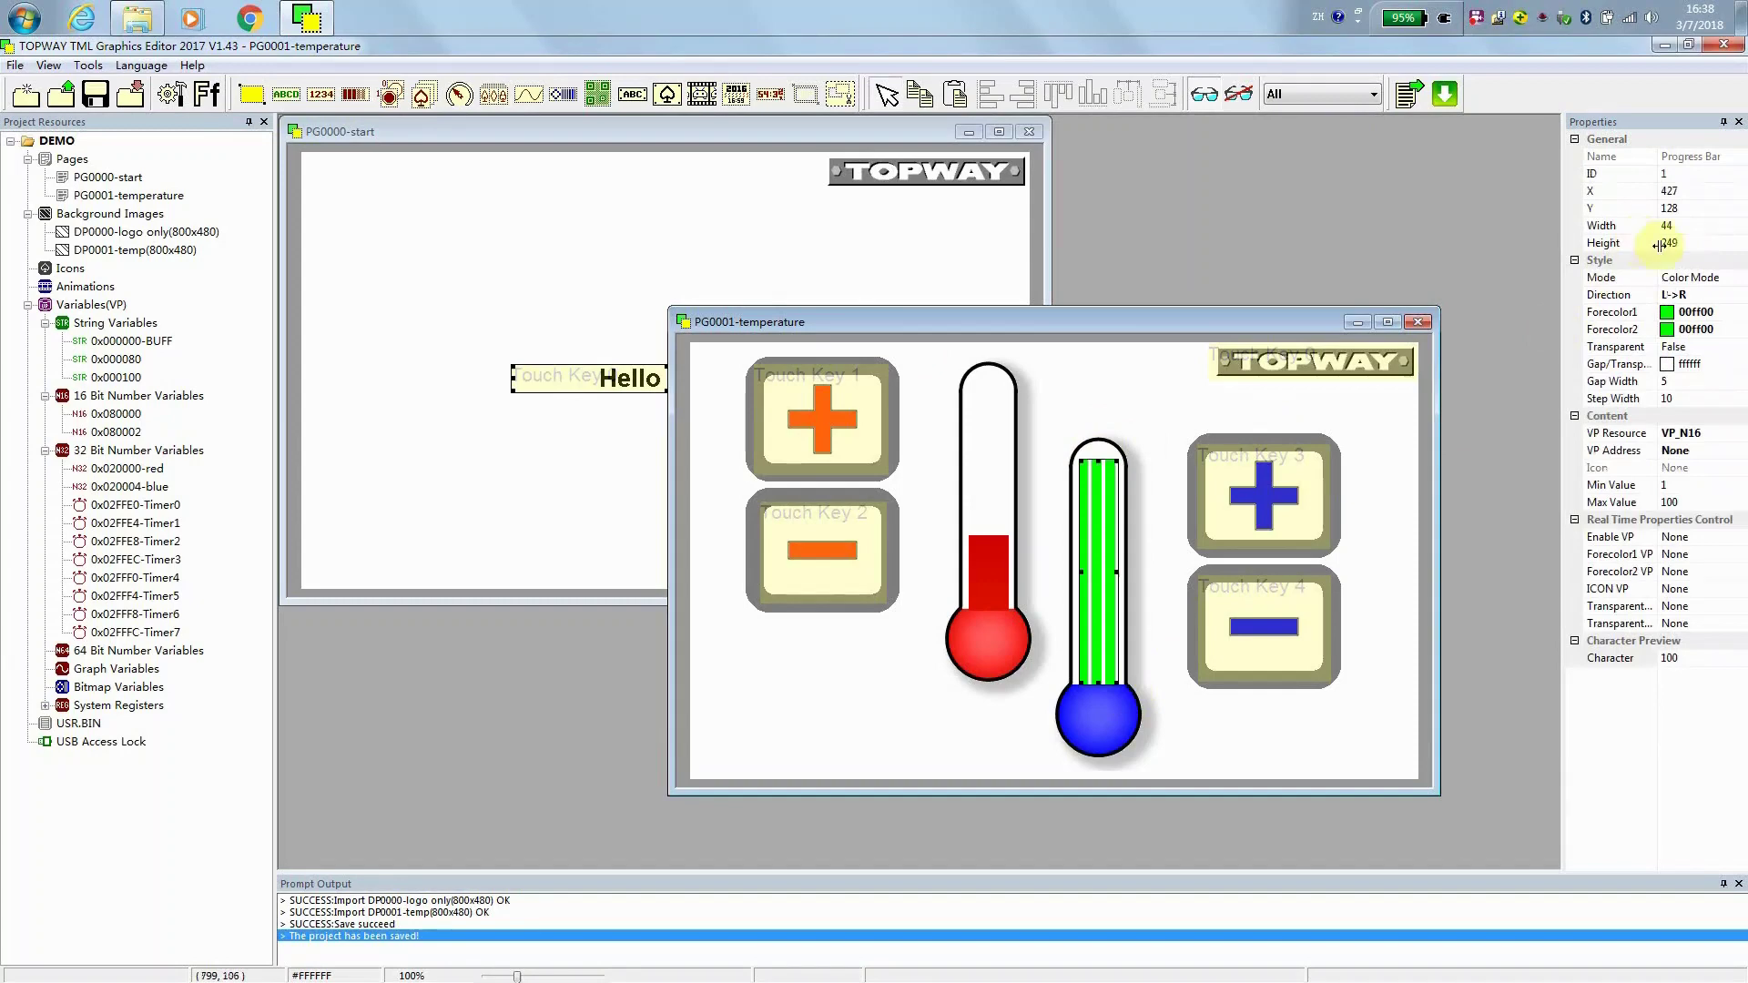
left_click(1739, 300)
left_click(1740, 297)
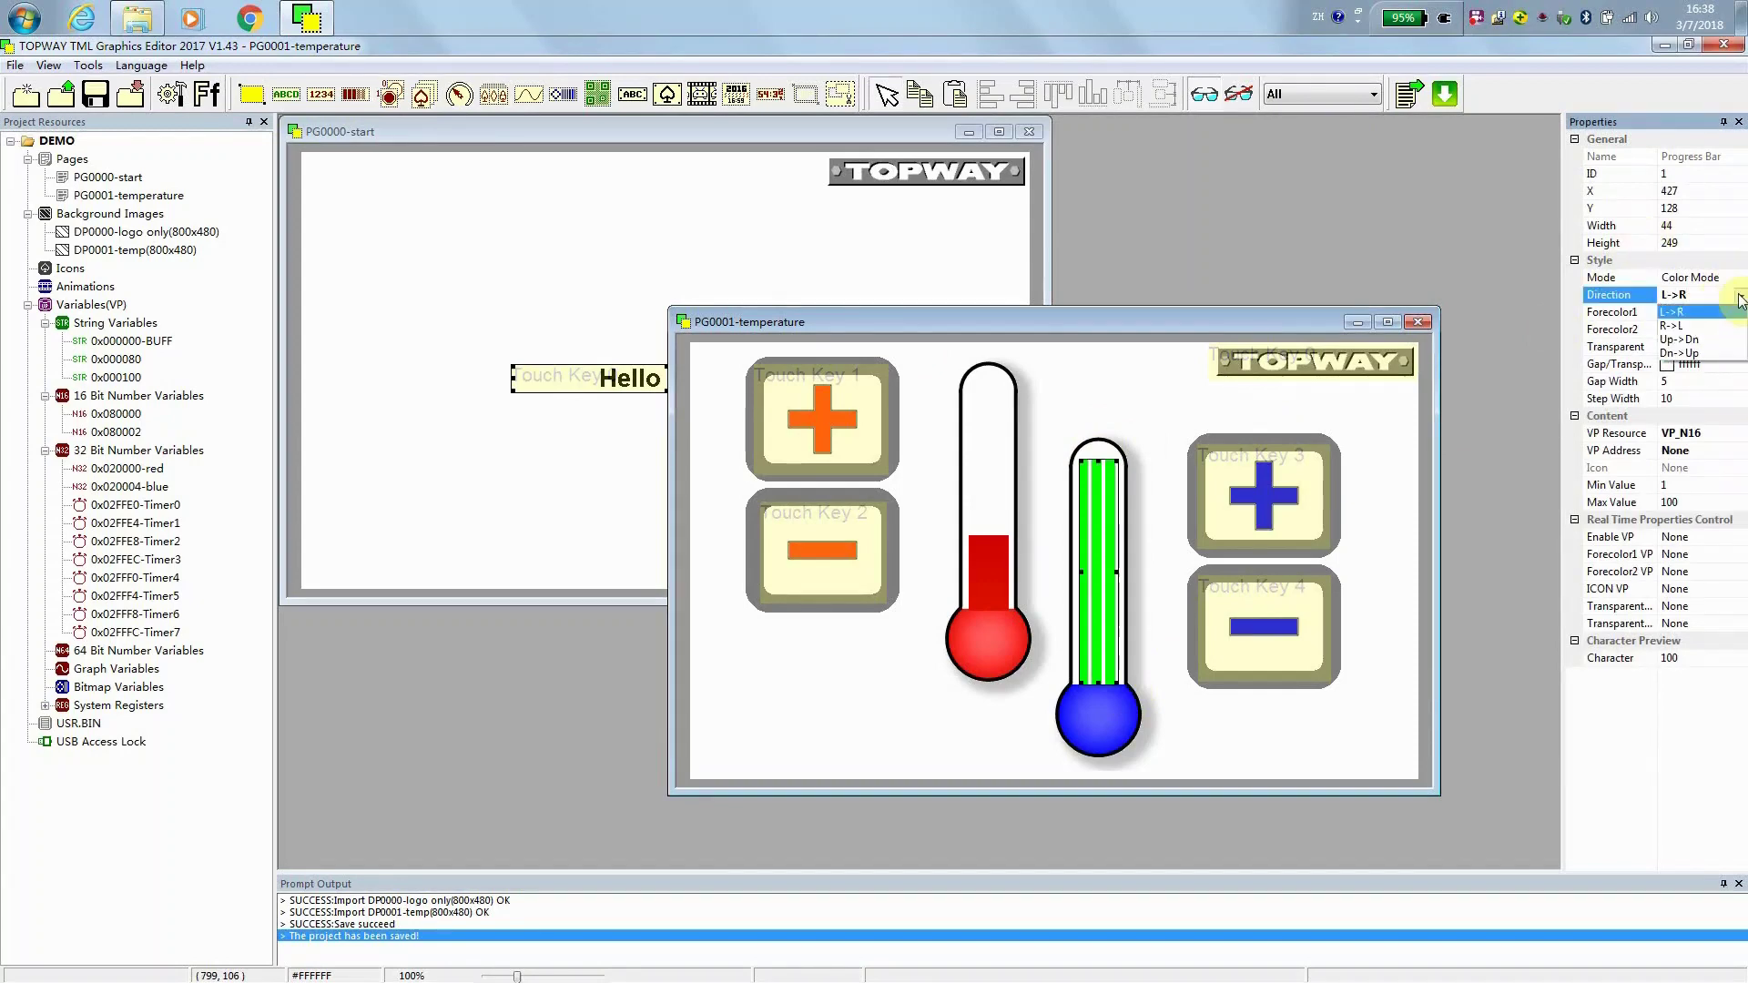
left_click(1703, 354)
- Set the blue bar's colours to 0000ff and custom dark blue 0000c0, then edit its gap width
left_click(1740, 314)
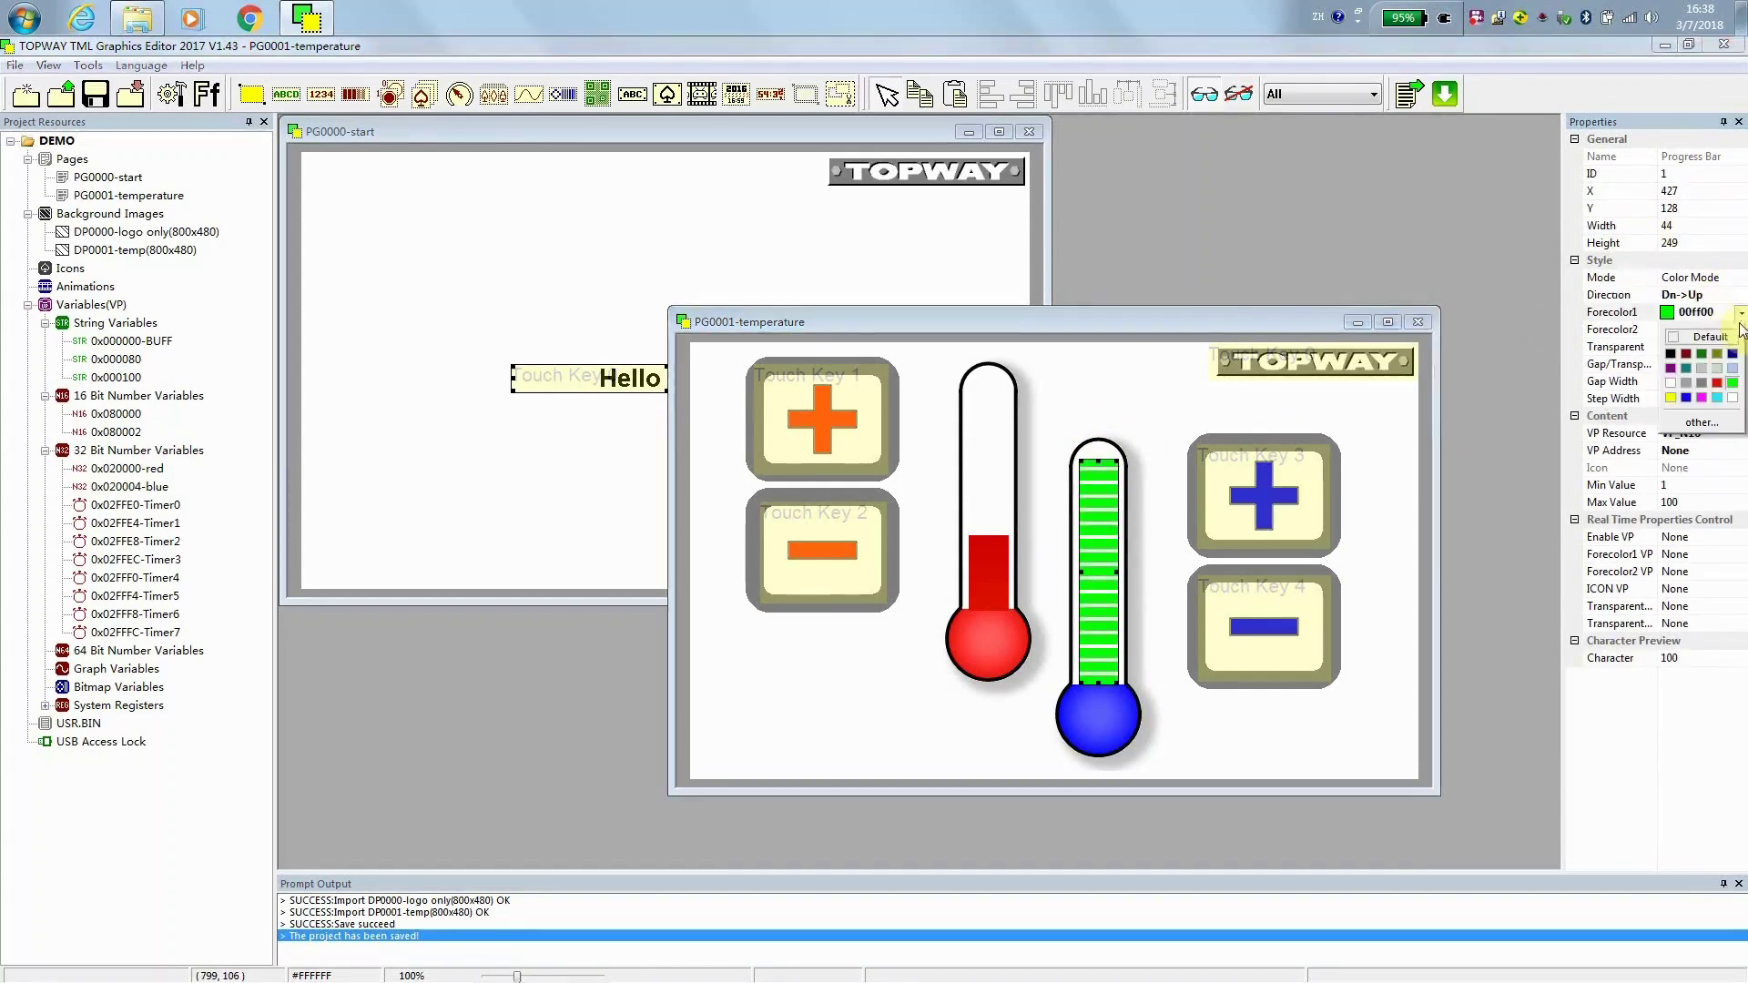
left_click(1685, 398)
left_click(1740, 331)
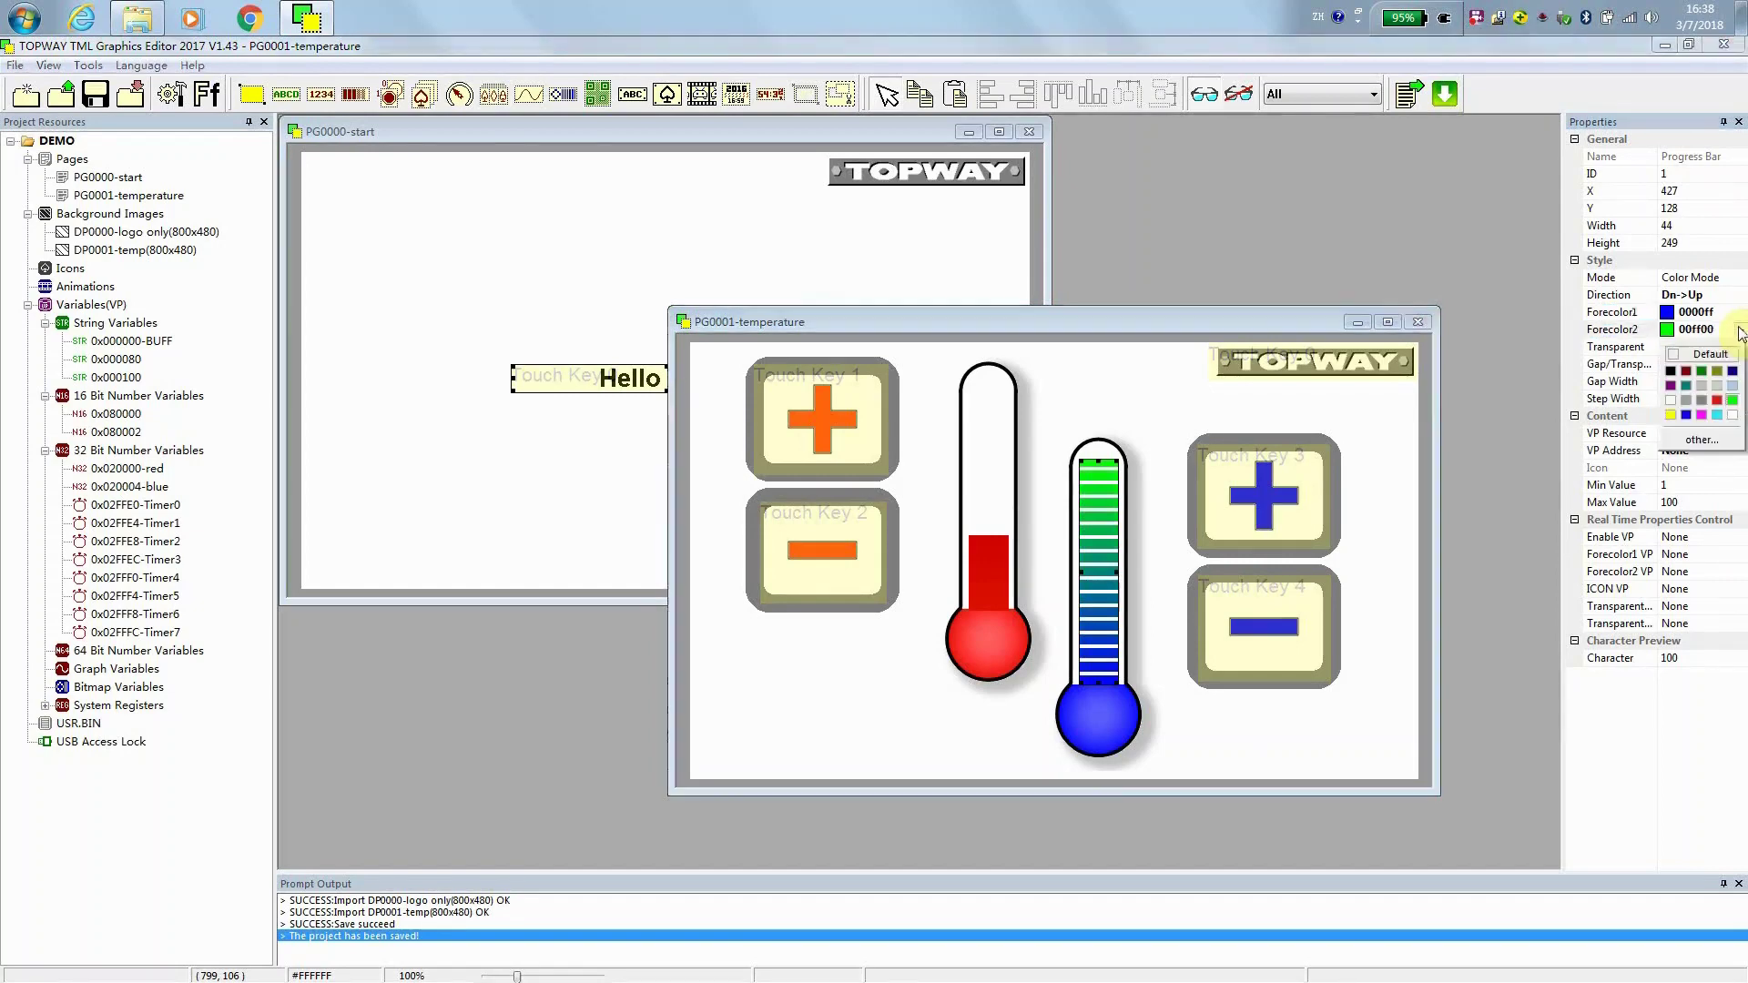
left_click(1716, 442)
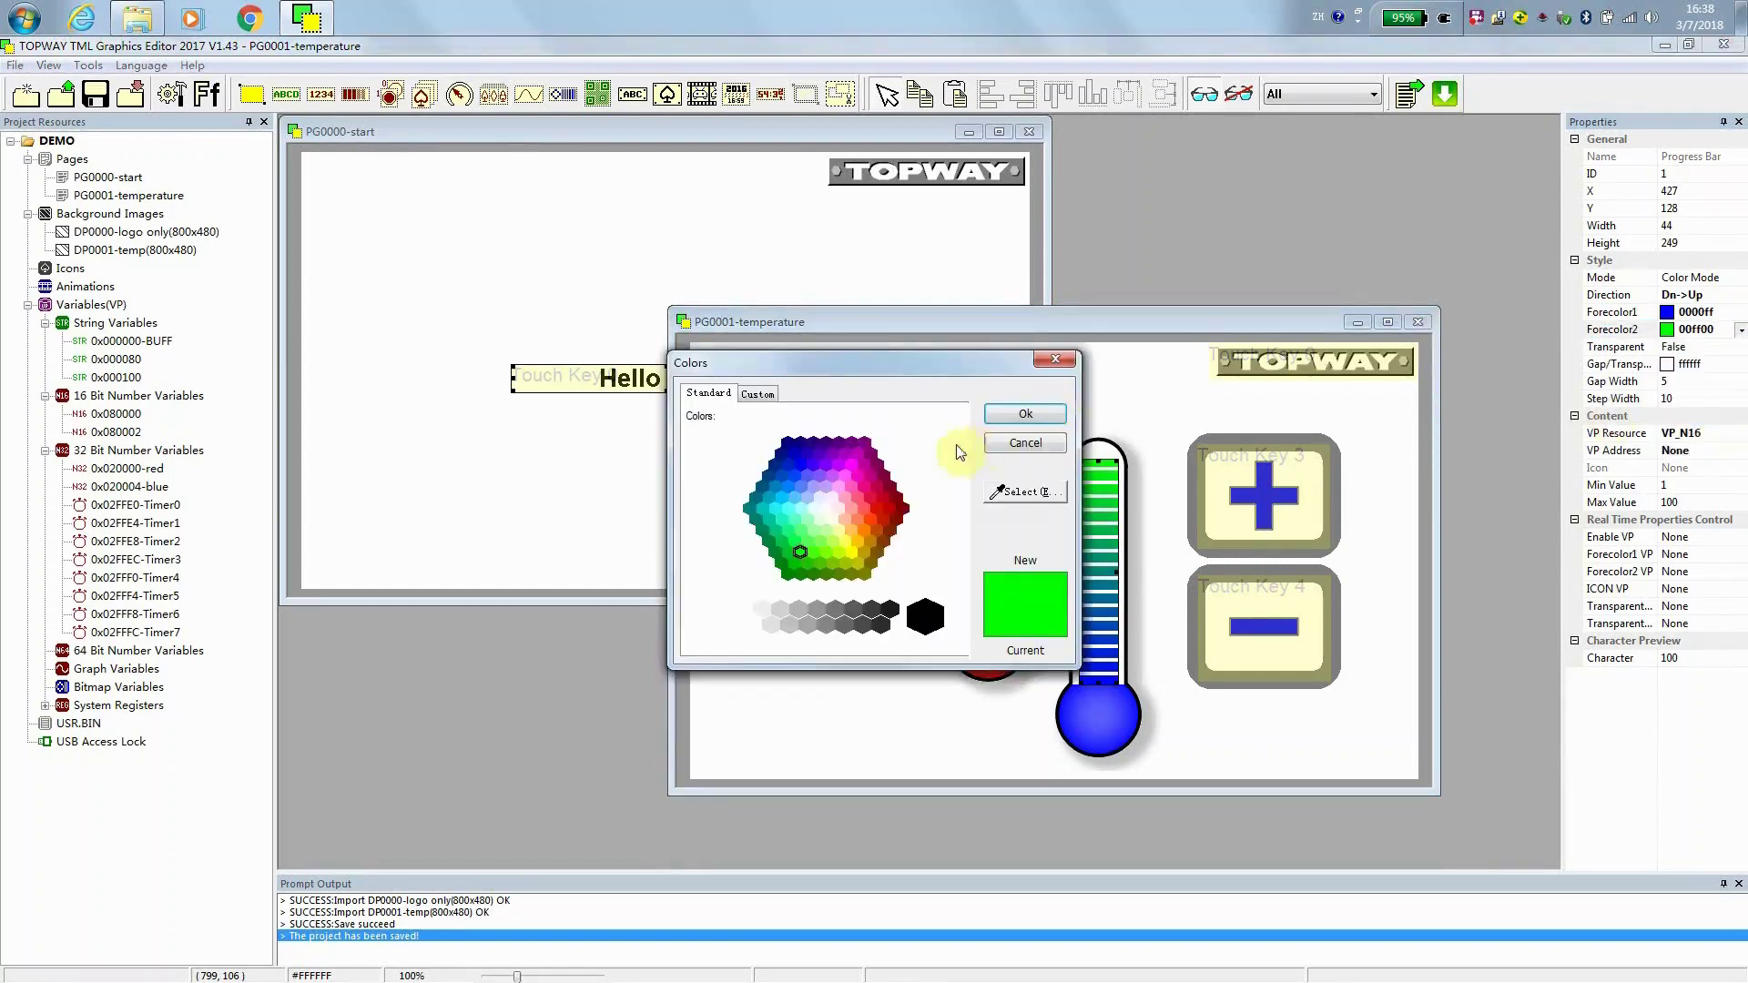
left_click(795, 451)
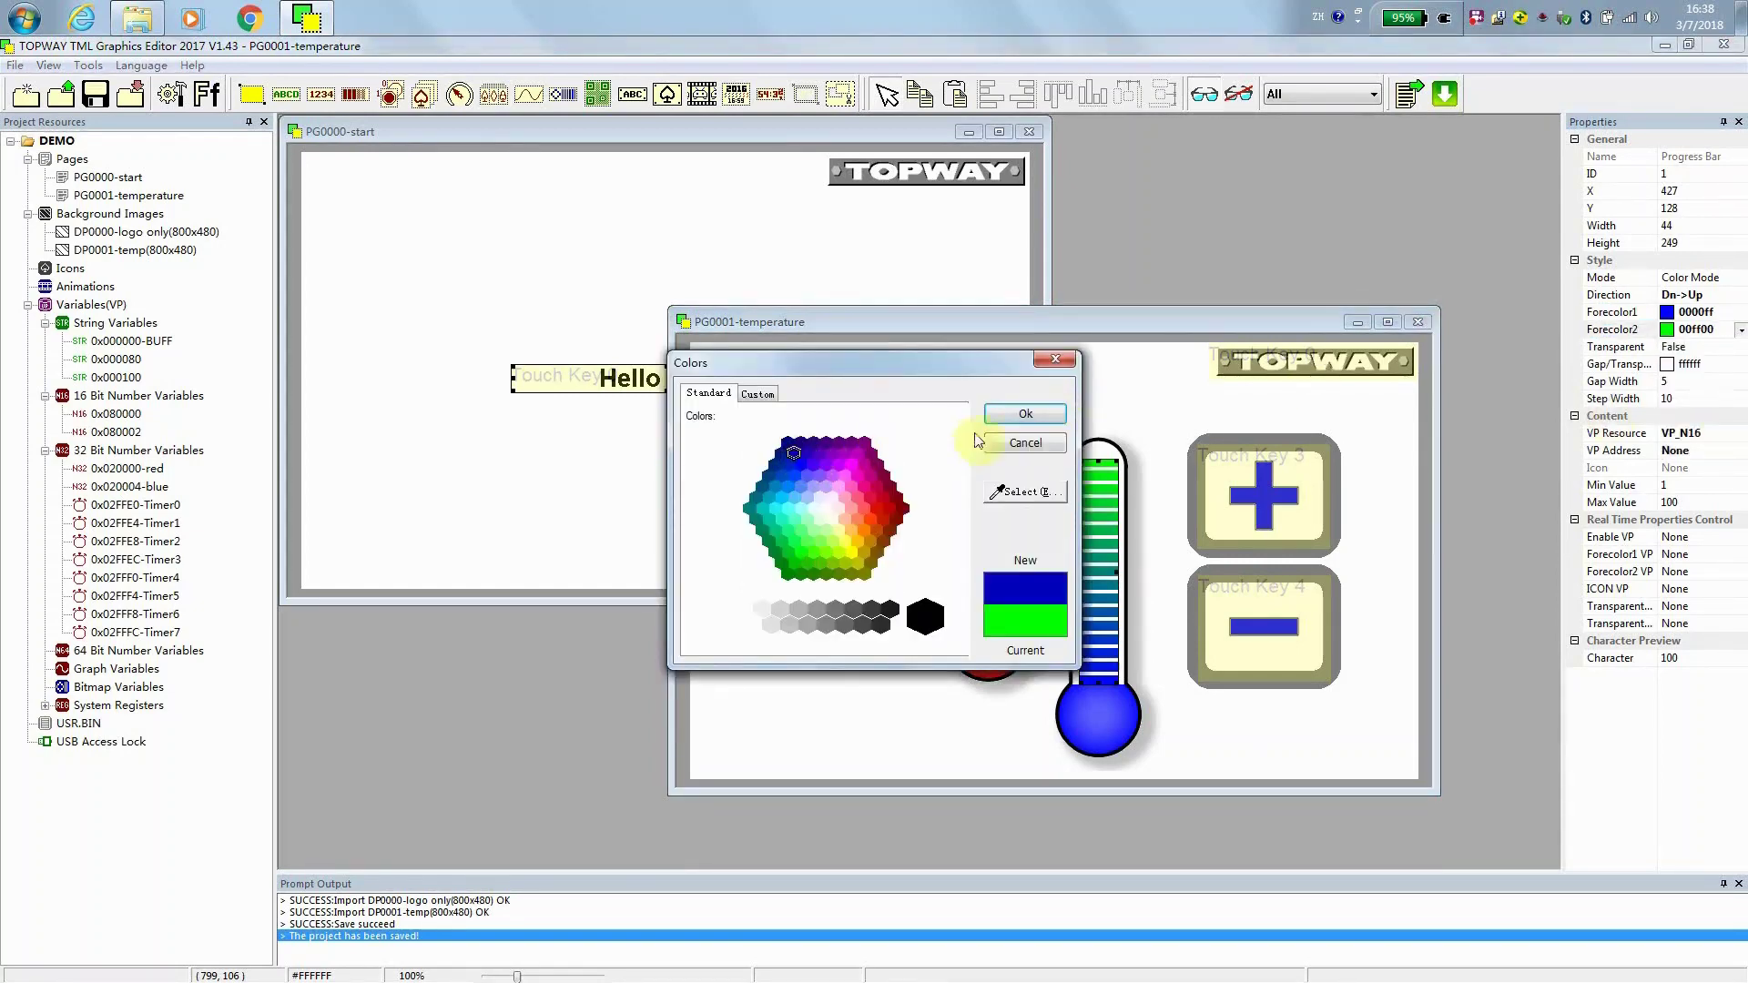
left_click(1025, 414)
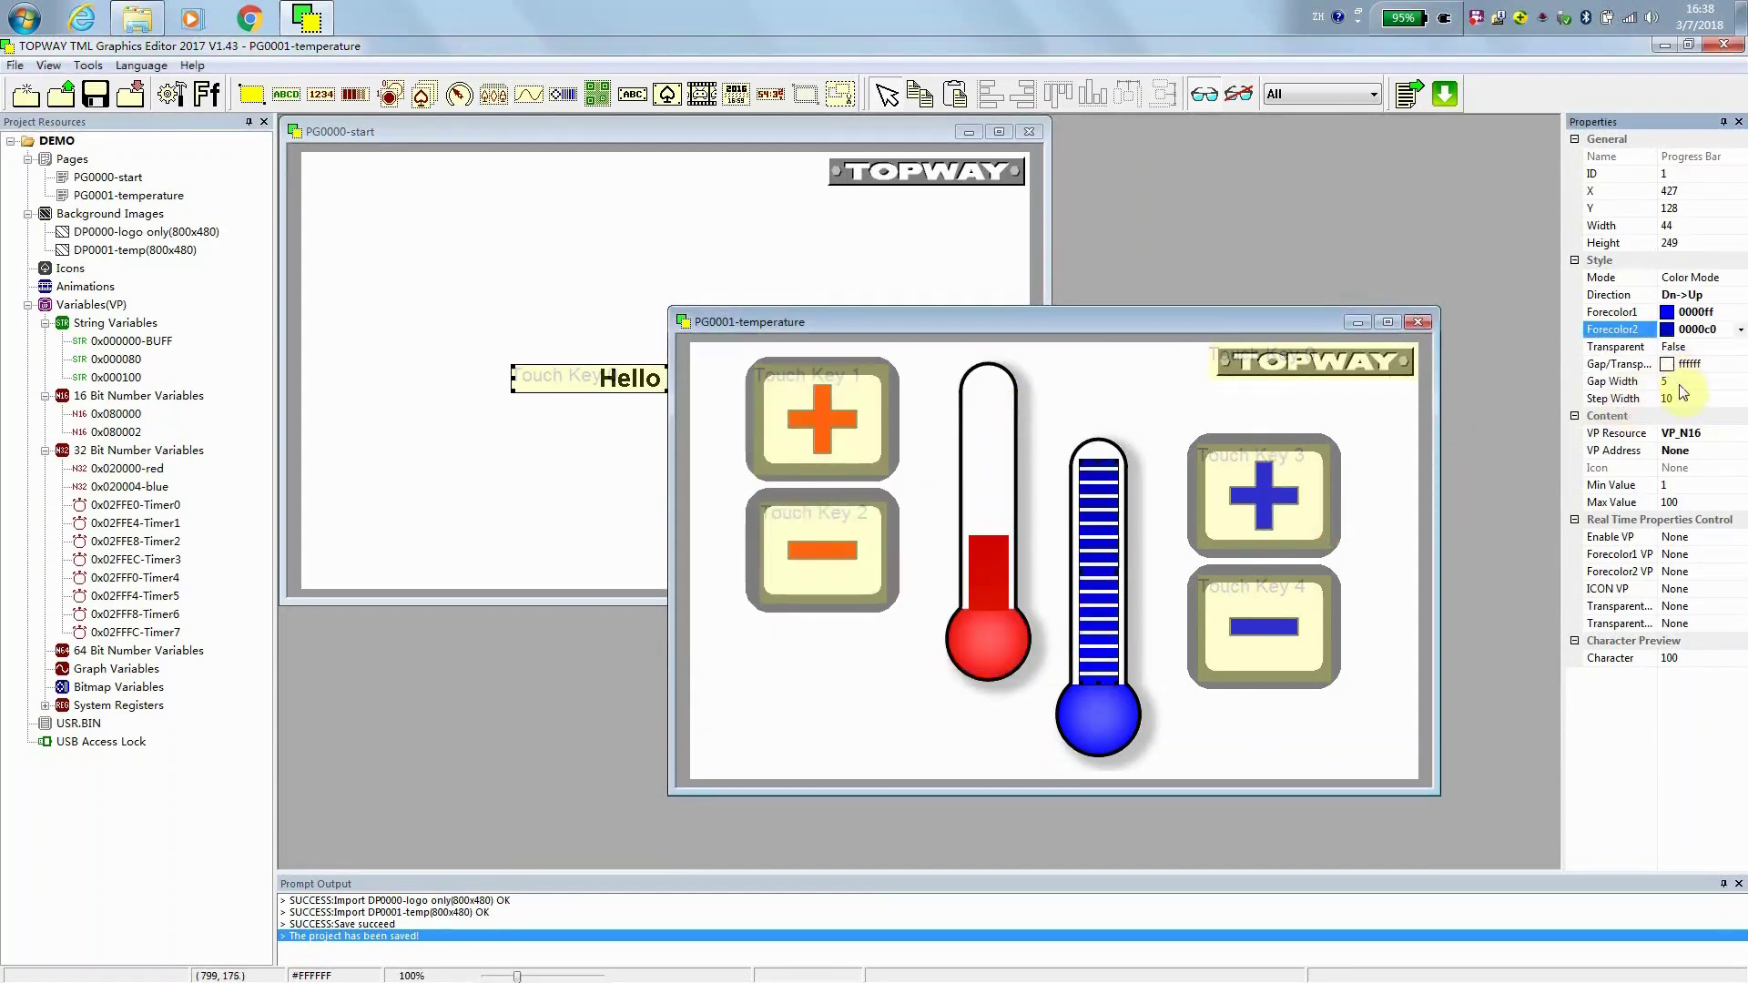
left_click(1638, 381)
- Set gap width 0 and bind the blue bar to VP_N32 variable 0x020004-blue
type("0")
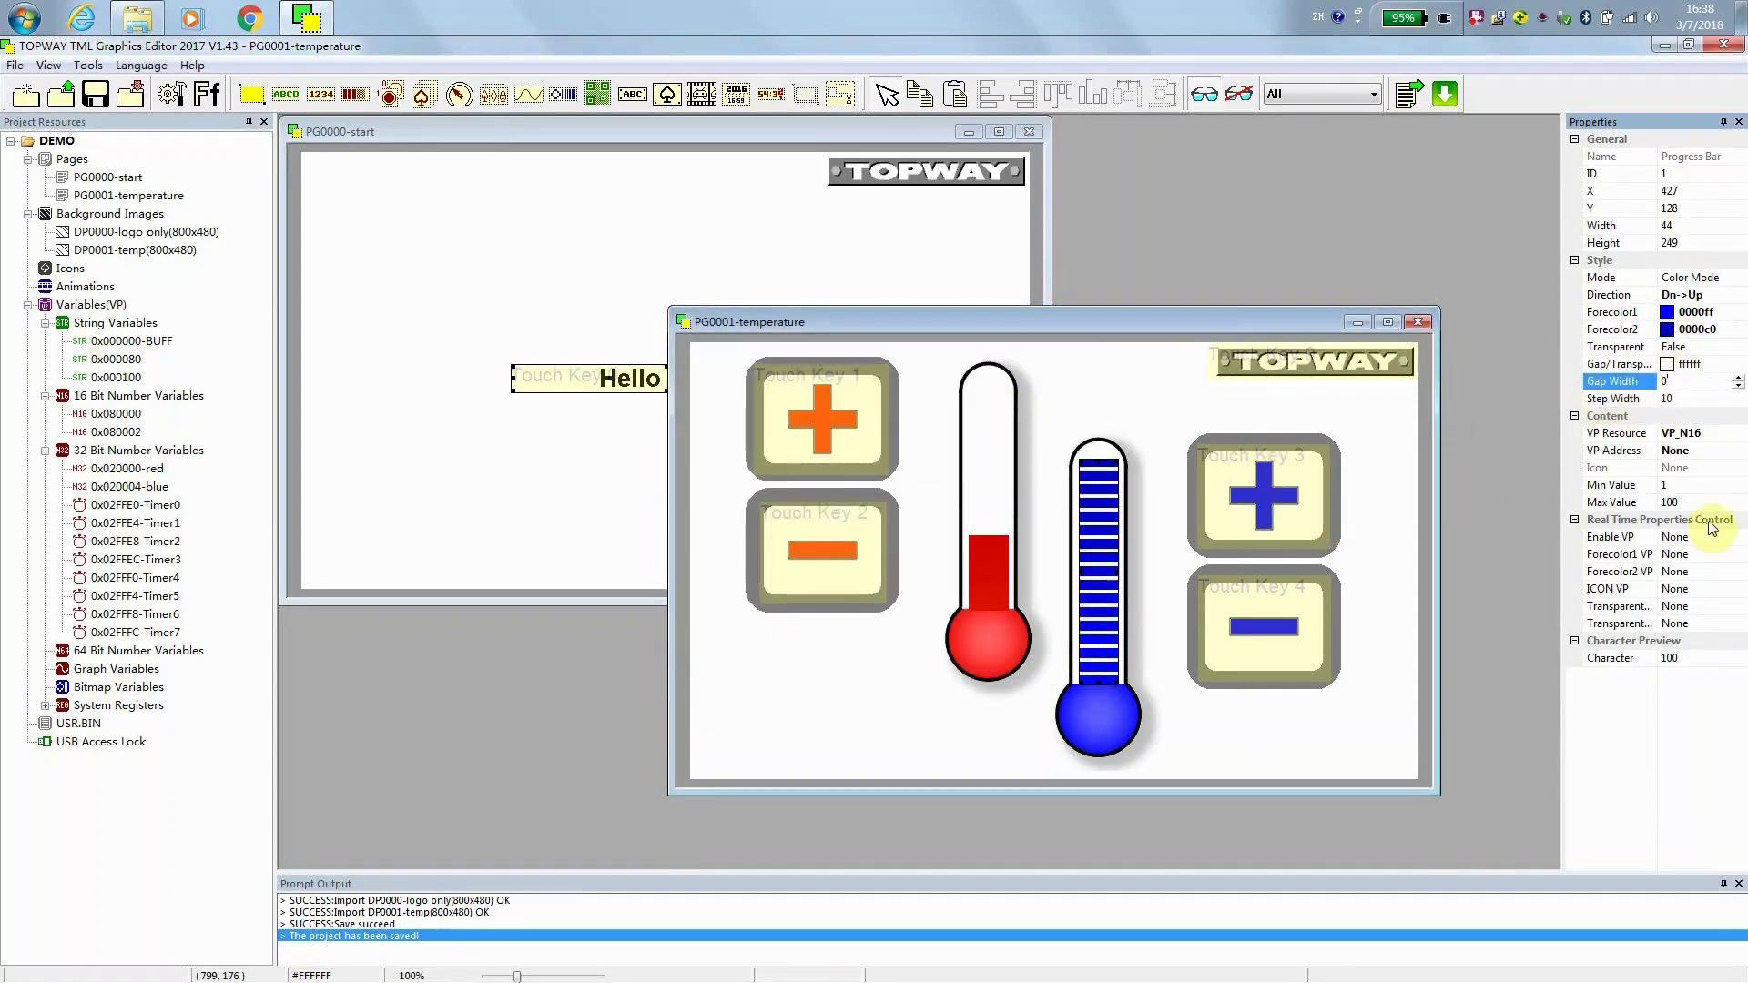
left_click(1739, 436)
left_click(1738, 464)
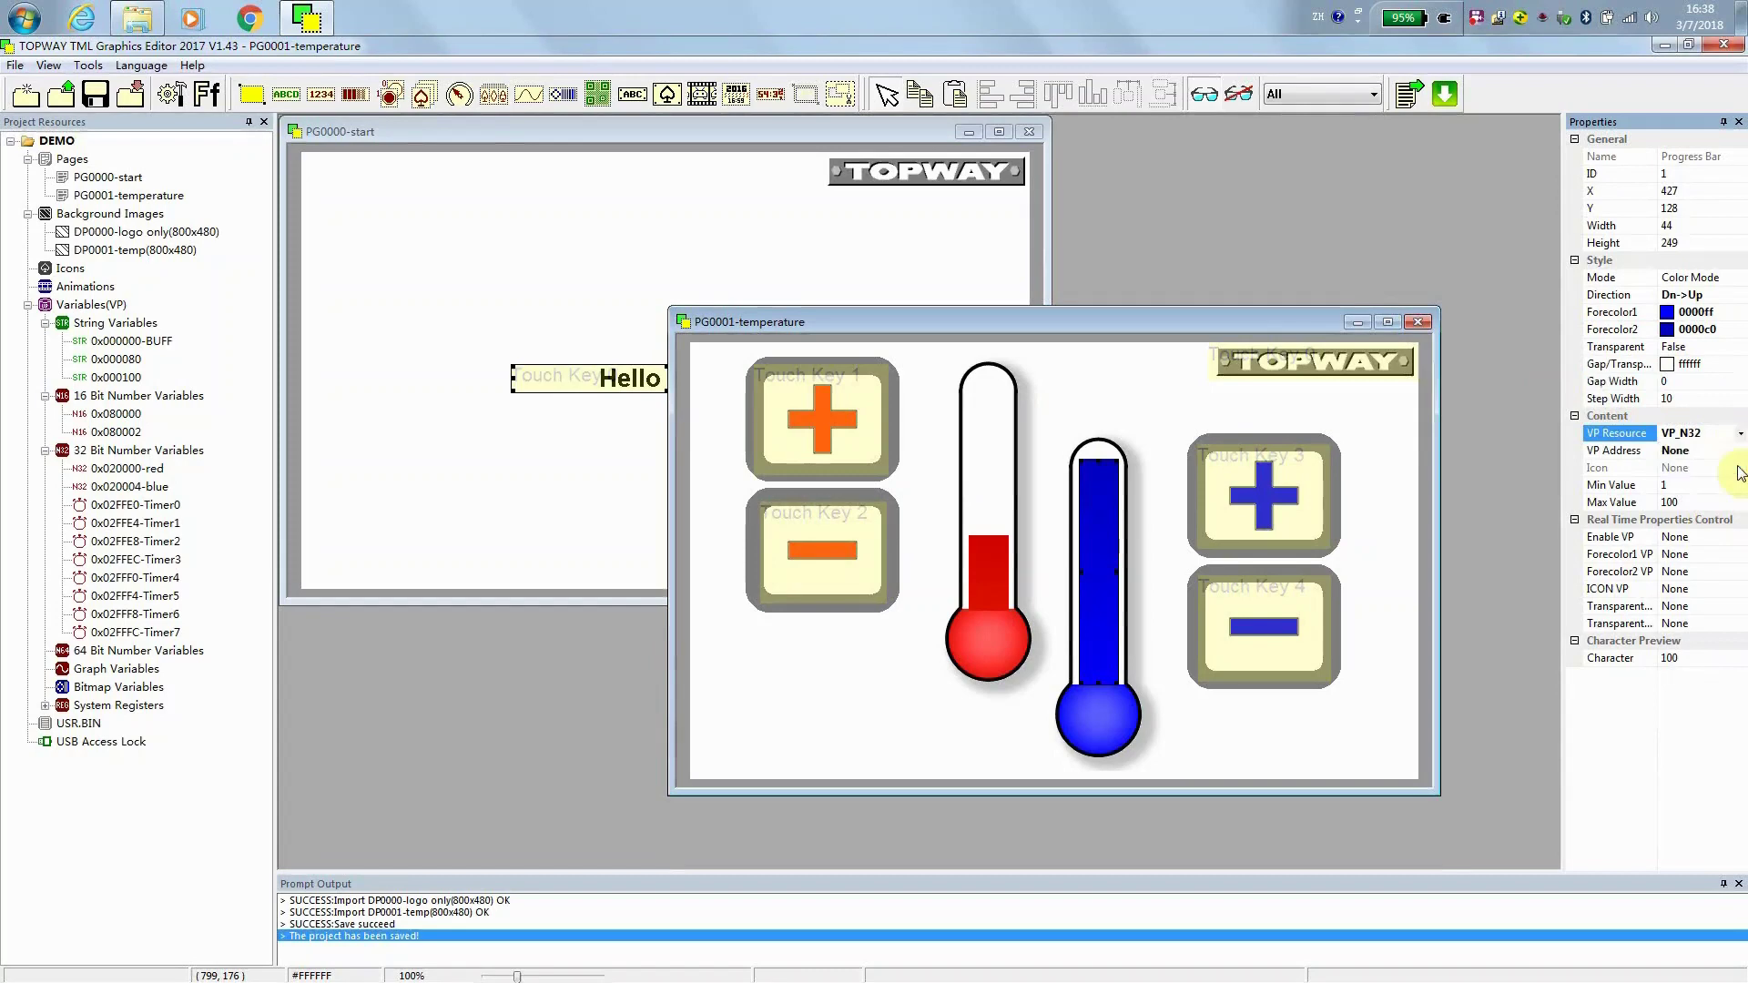
left_click(1739, 453)
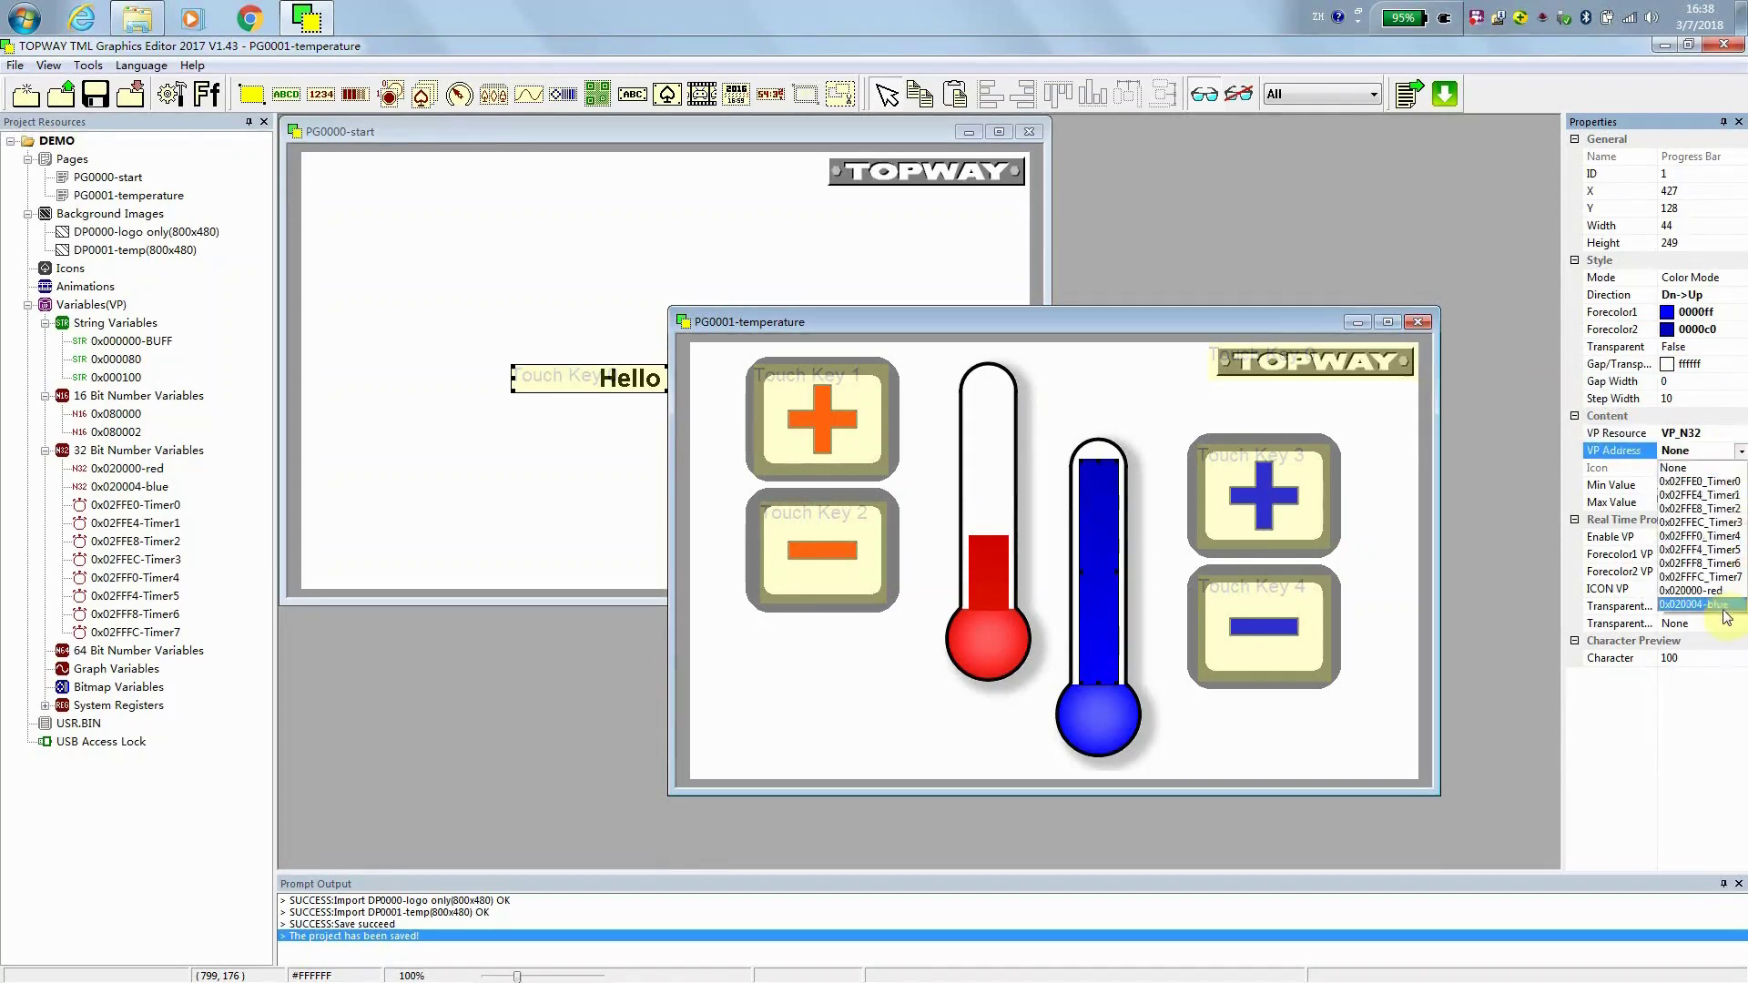
left_click(1723, 604)
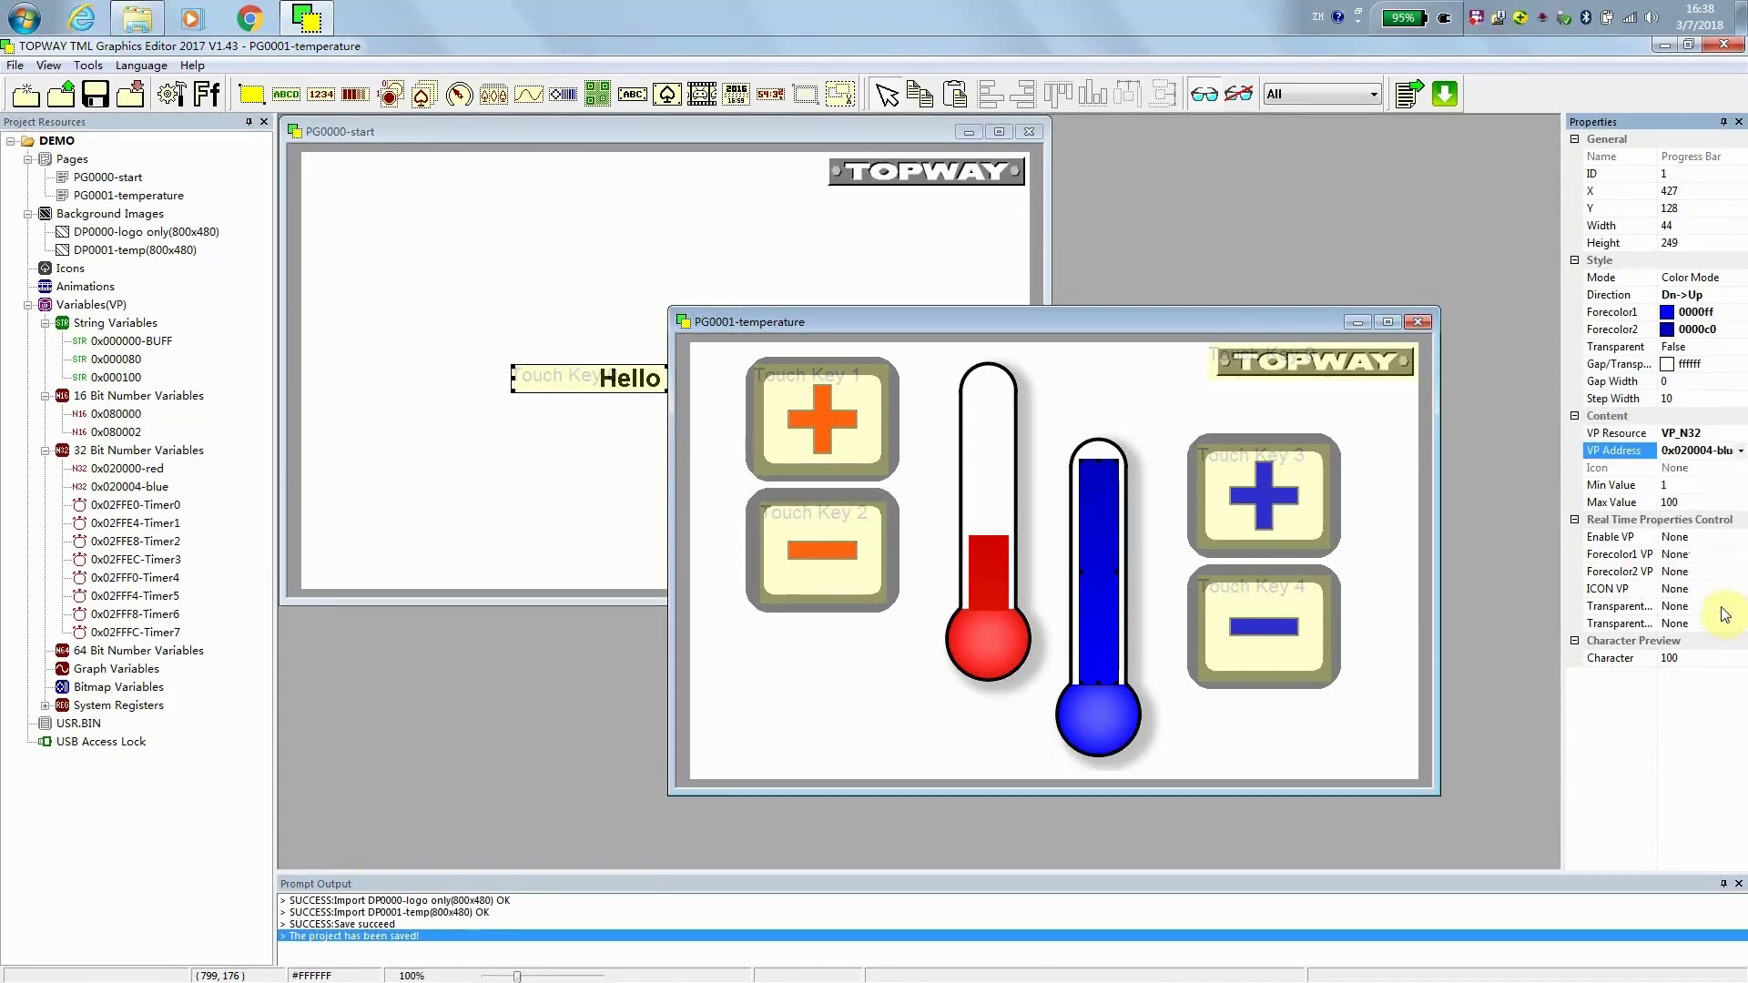
- Set the blue bar's range to 0–9 and adjust its preview value
left_click(1695, 485)
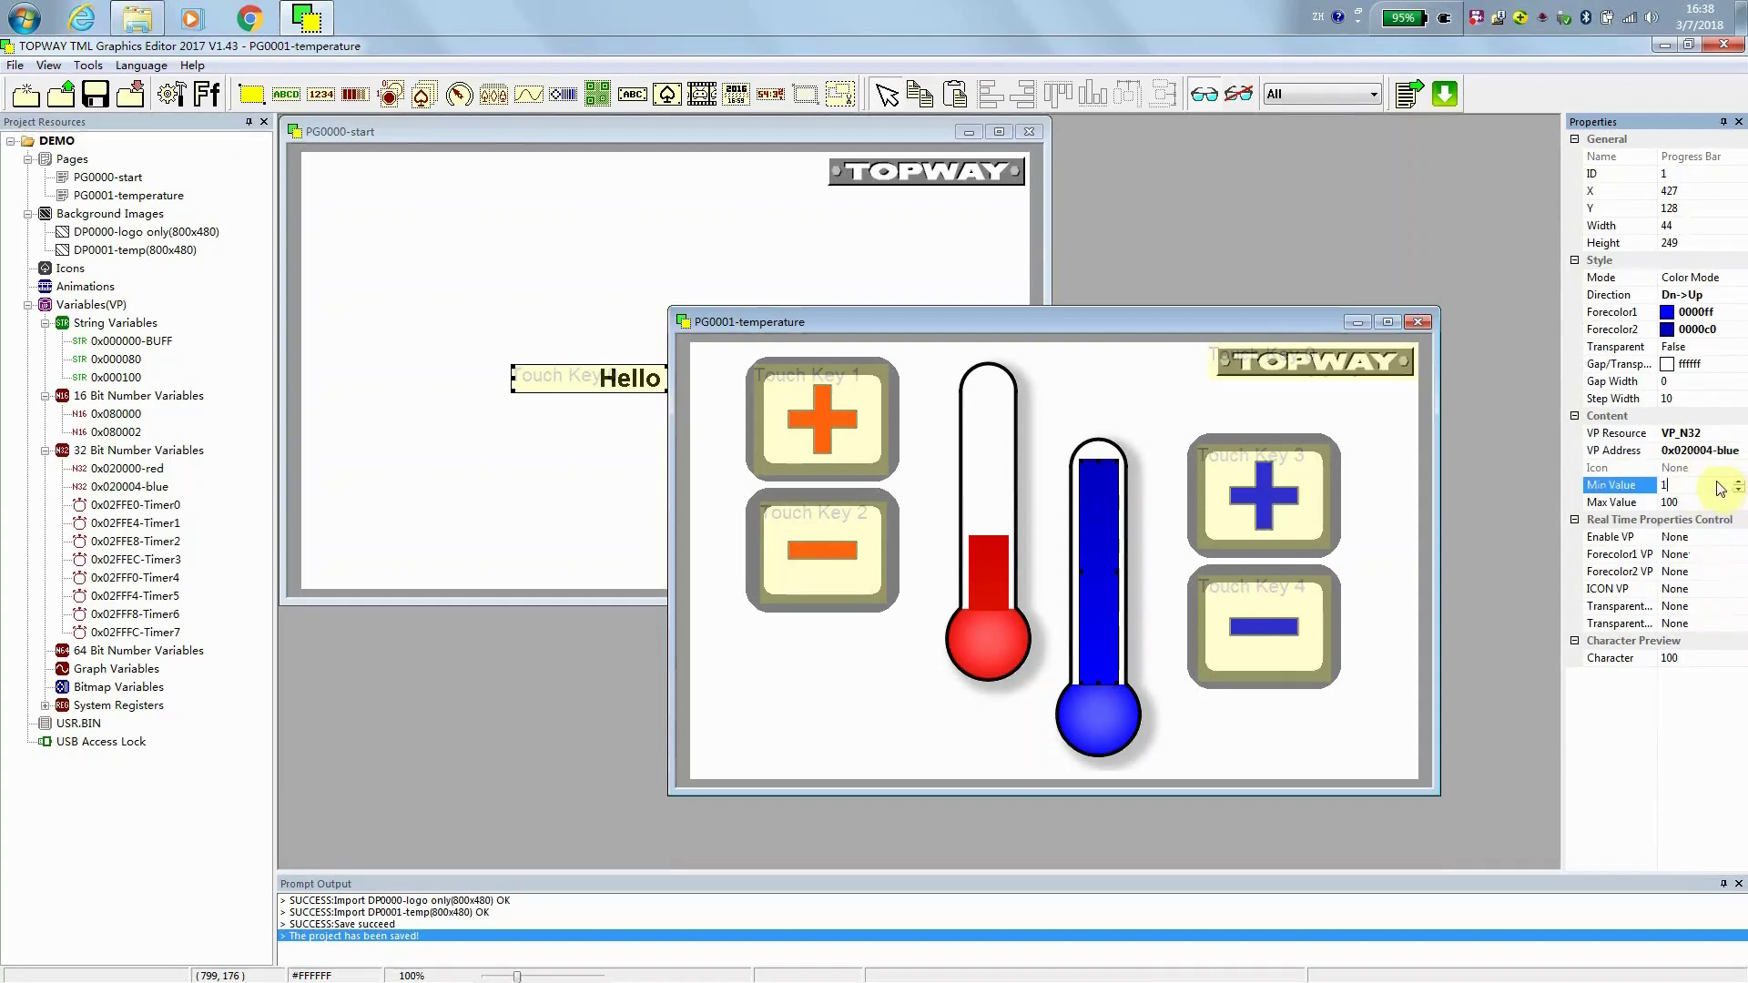
type("0")
key("Tab")
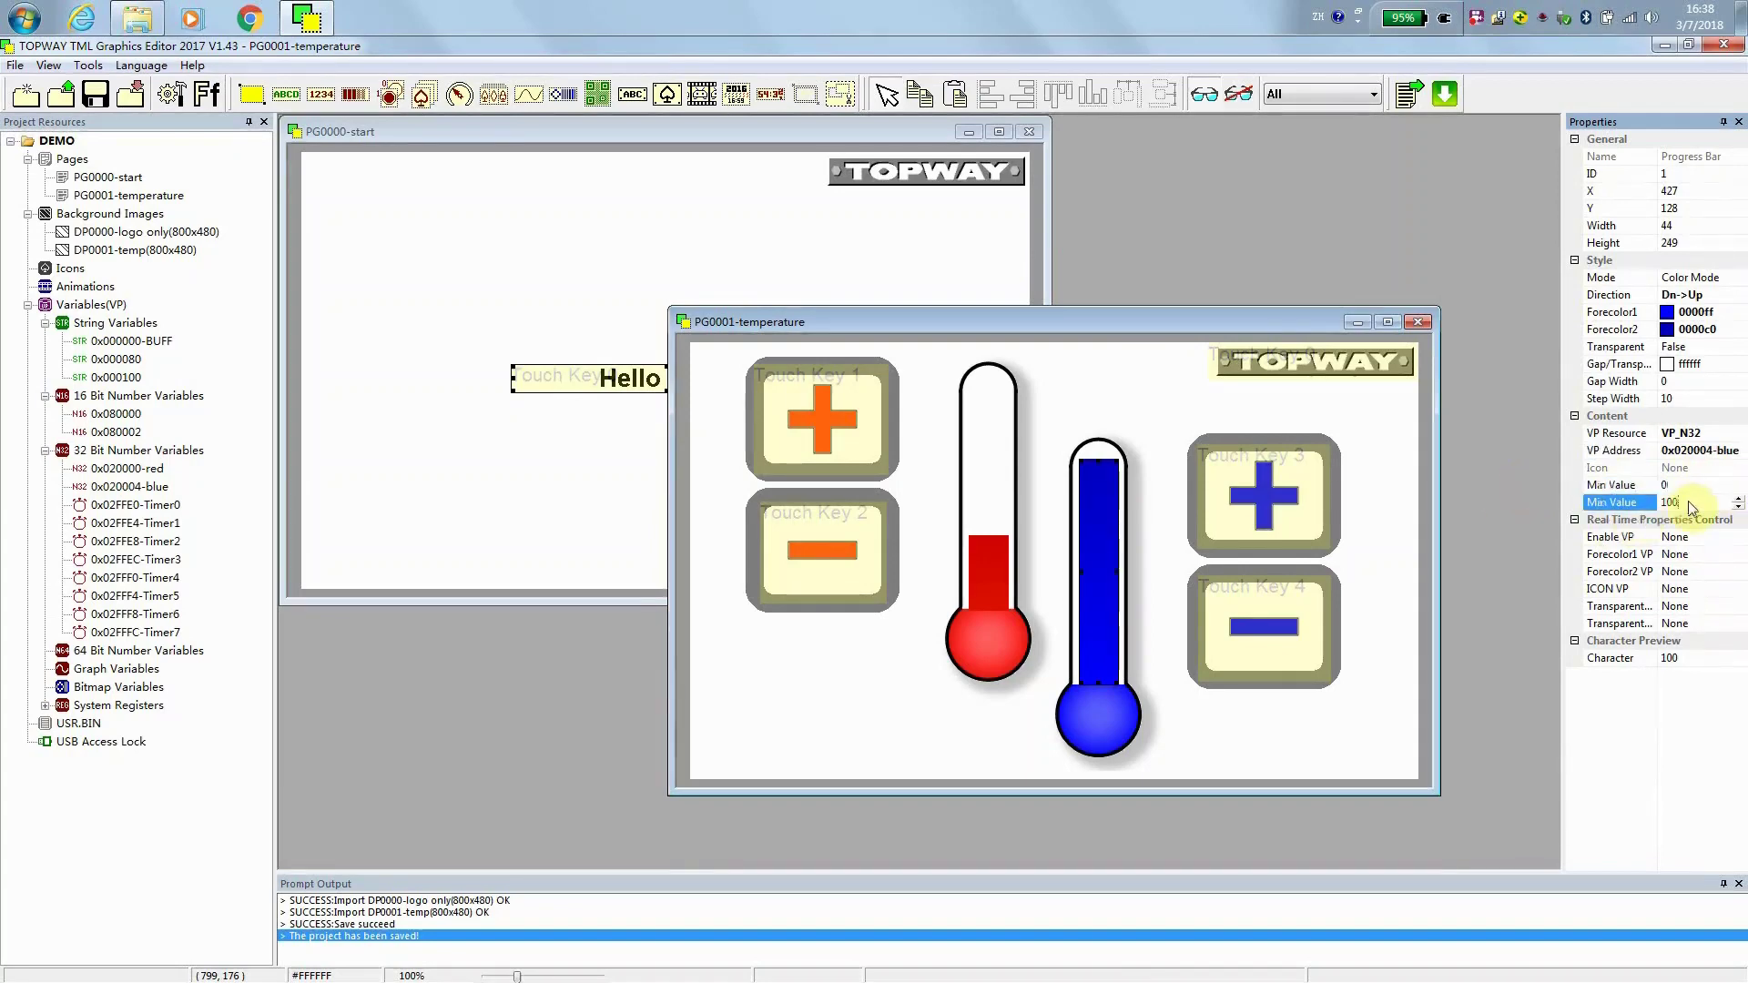
type("9")
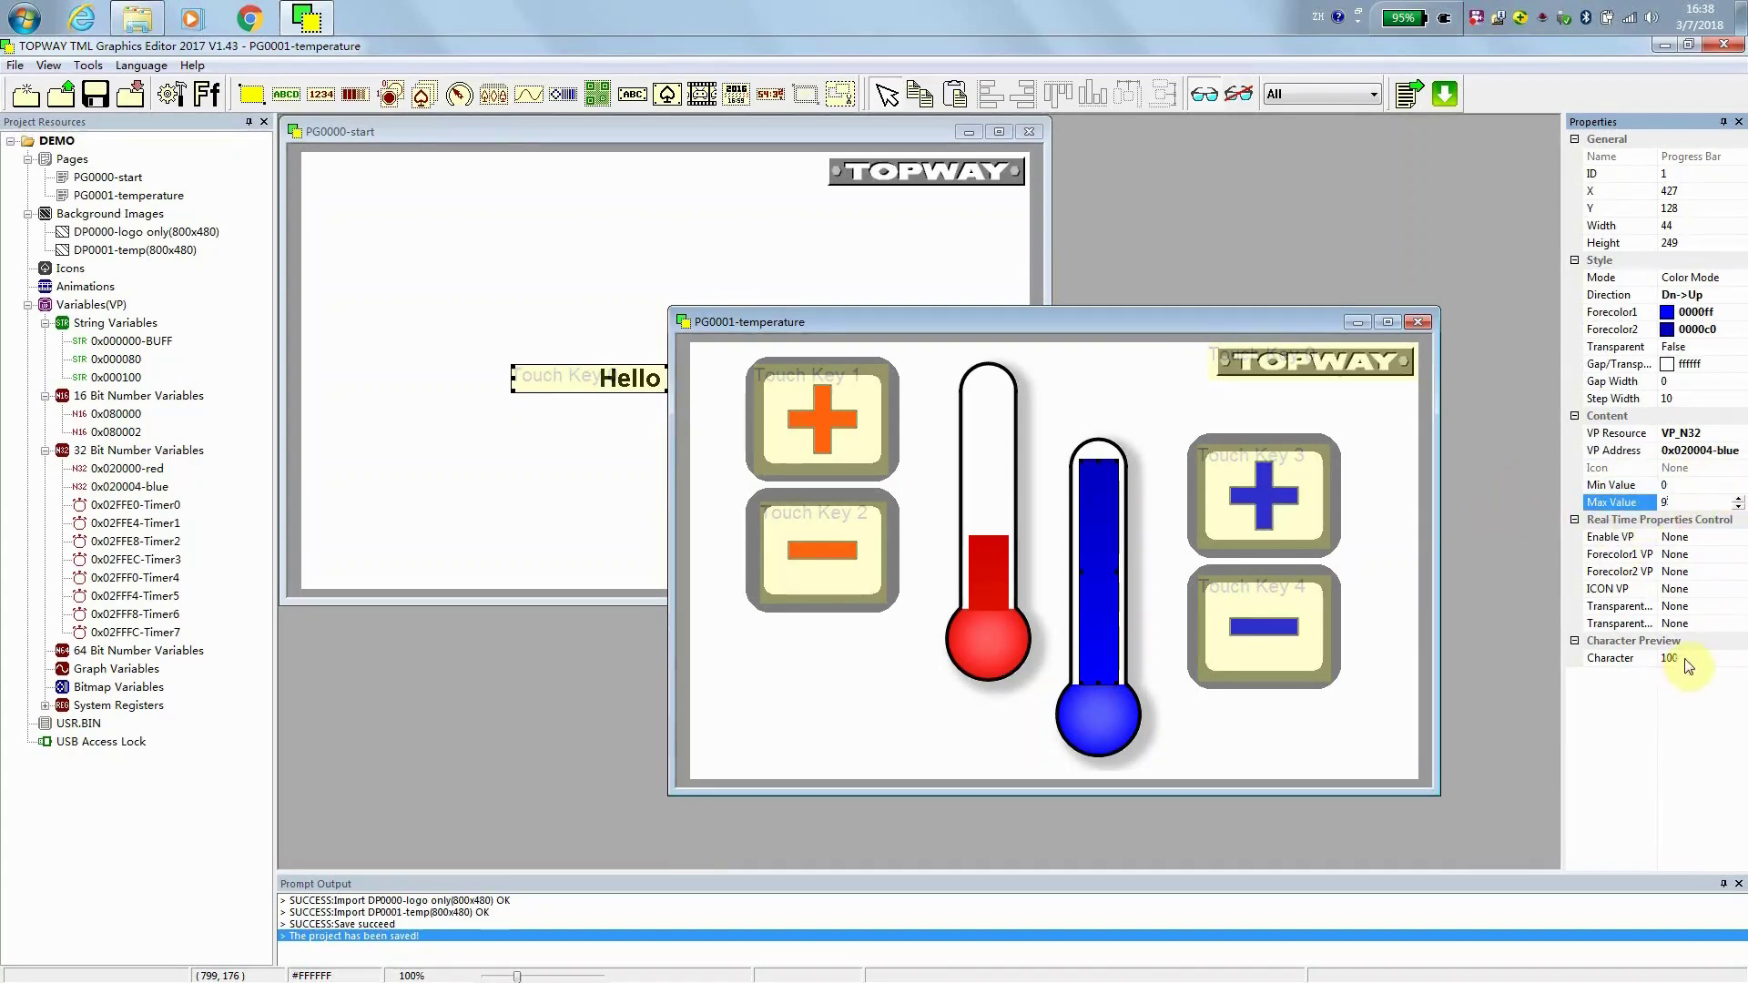
left_click(1686, 658)
scroll(1686, 658, "down", 3)
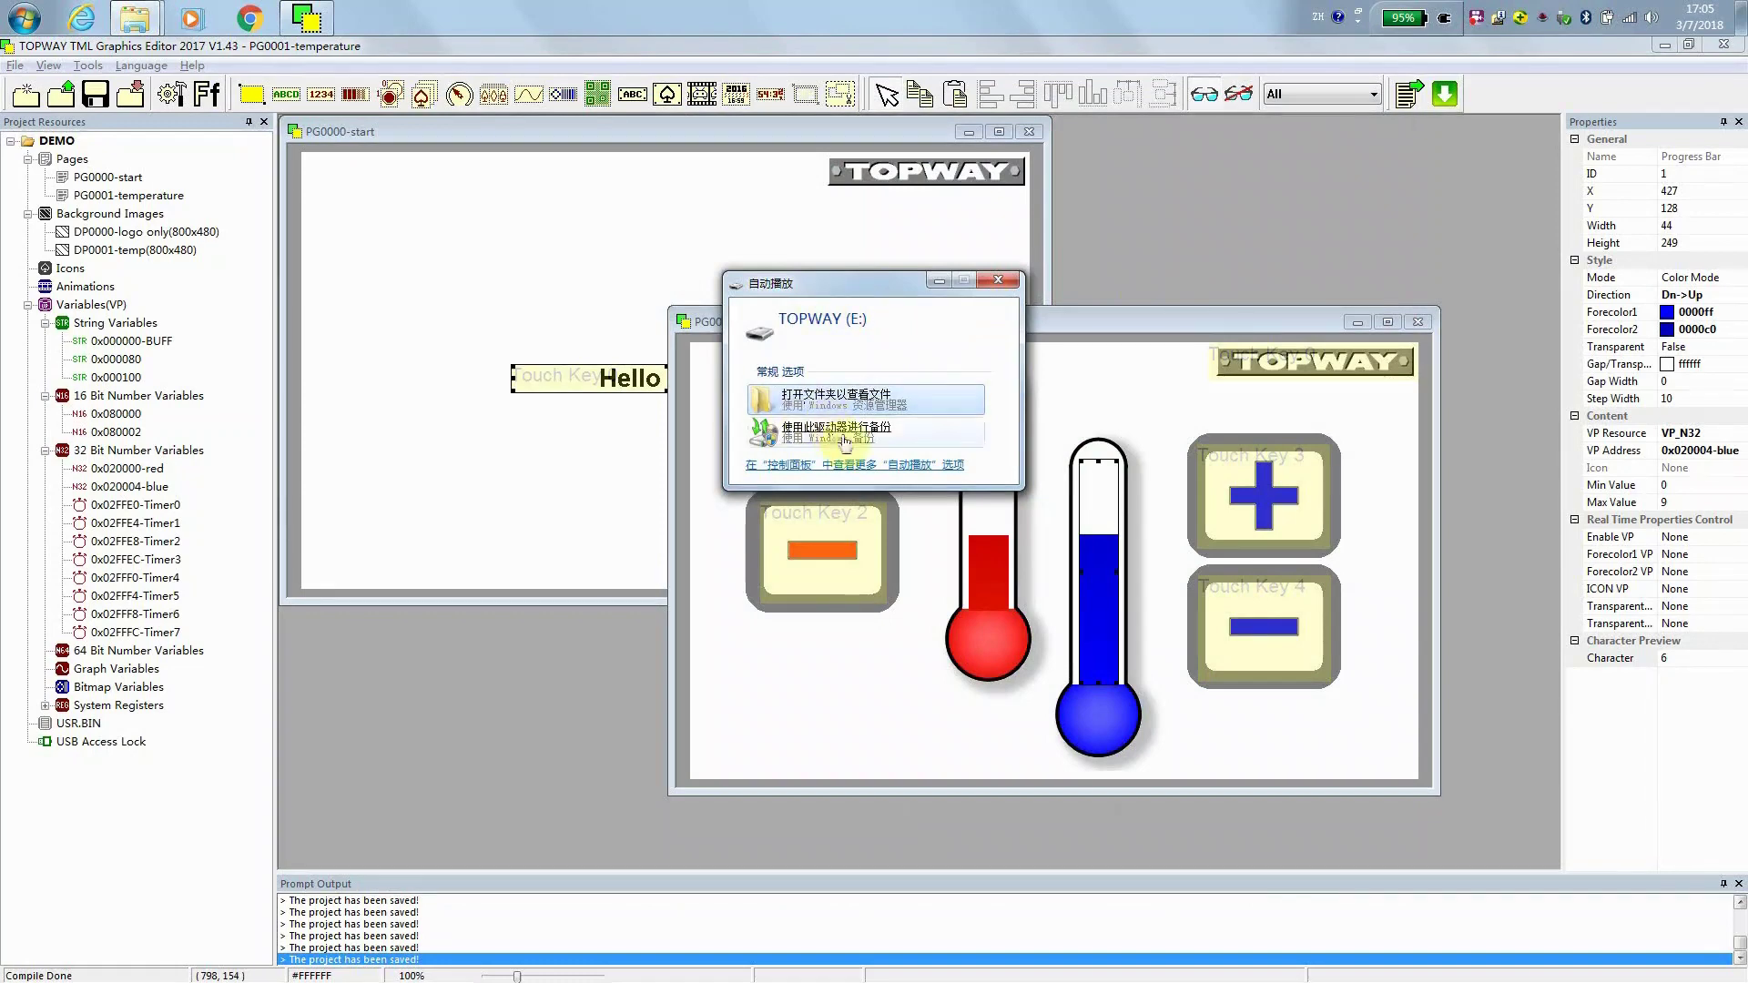
- Dismiss AutoPlay, save and compile DEMO, and download it to the smart LCD successfully
key("Escape")
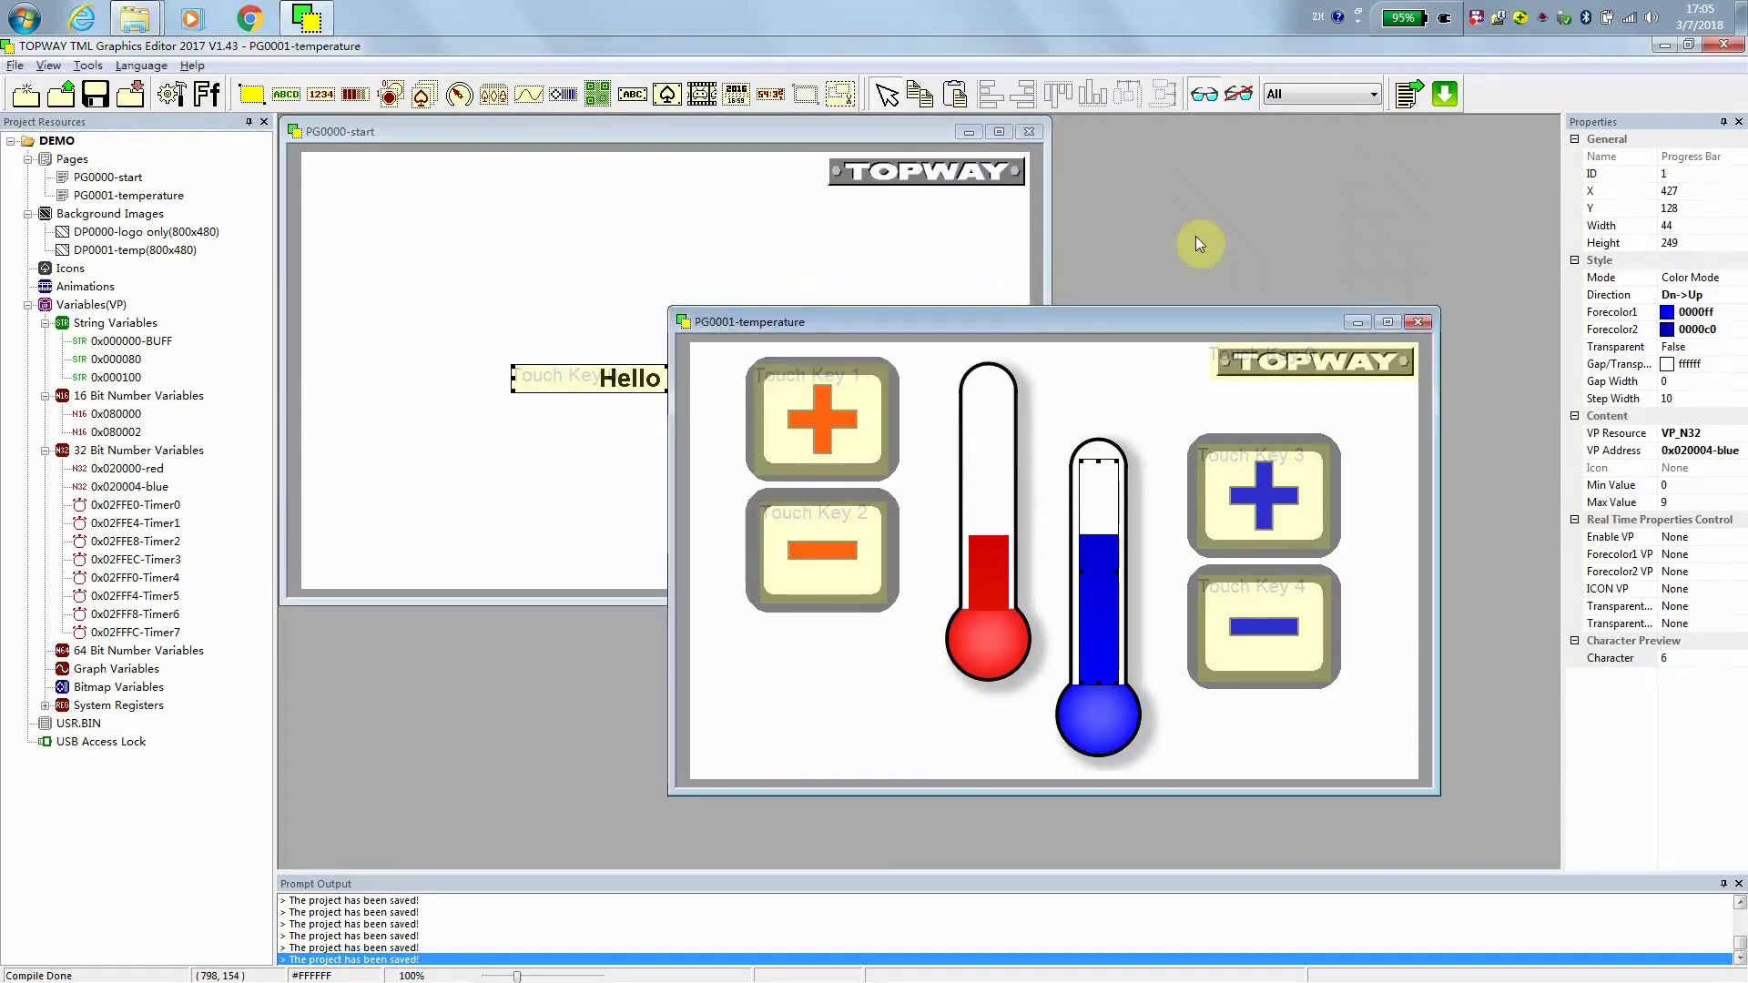
left_click(1448, 92)
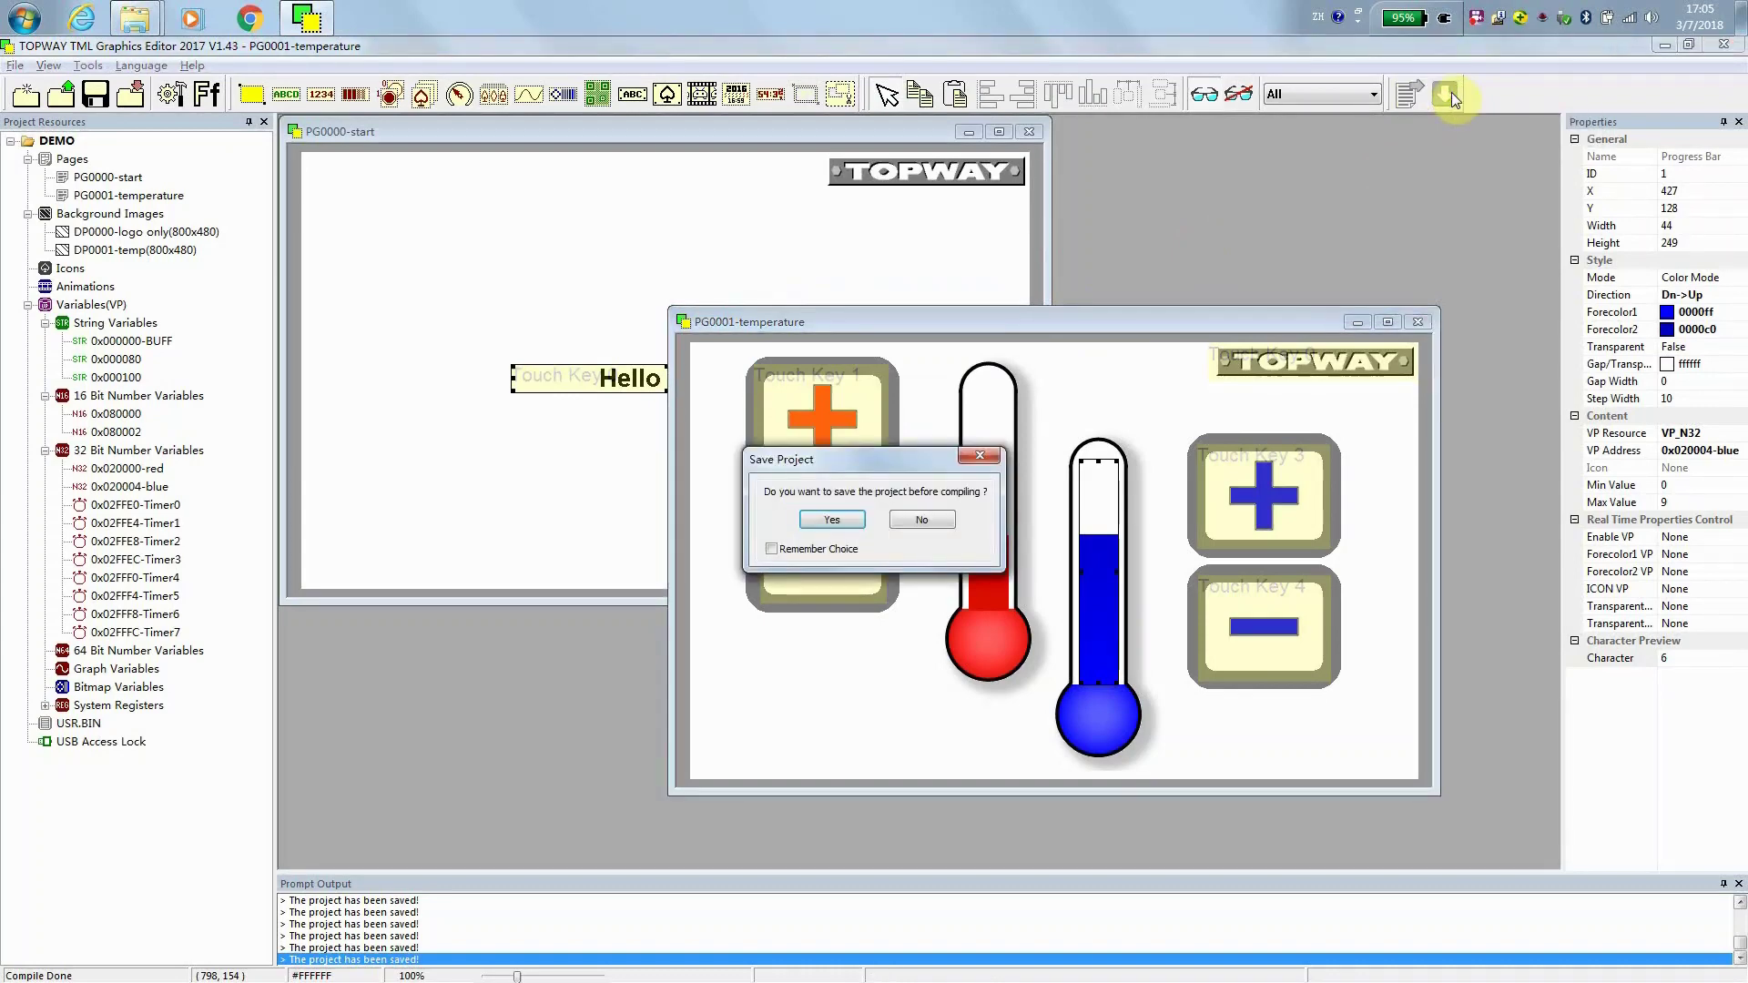
left_click(832, 520)
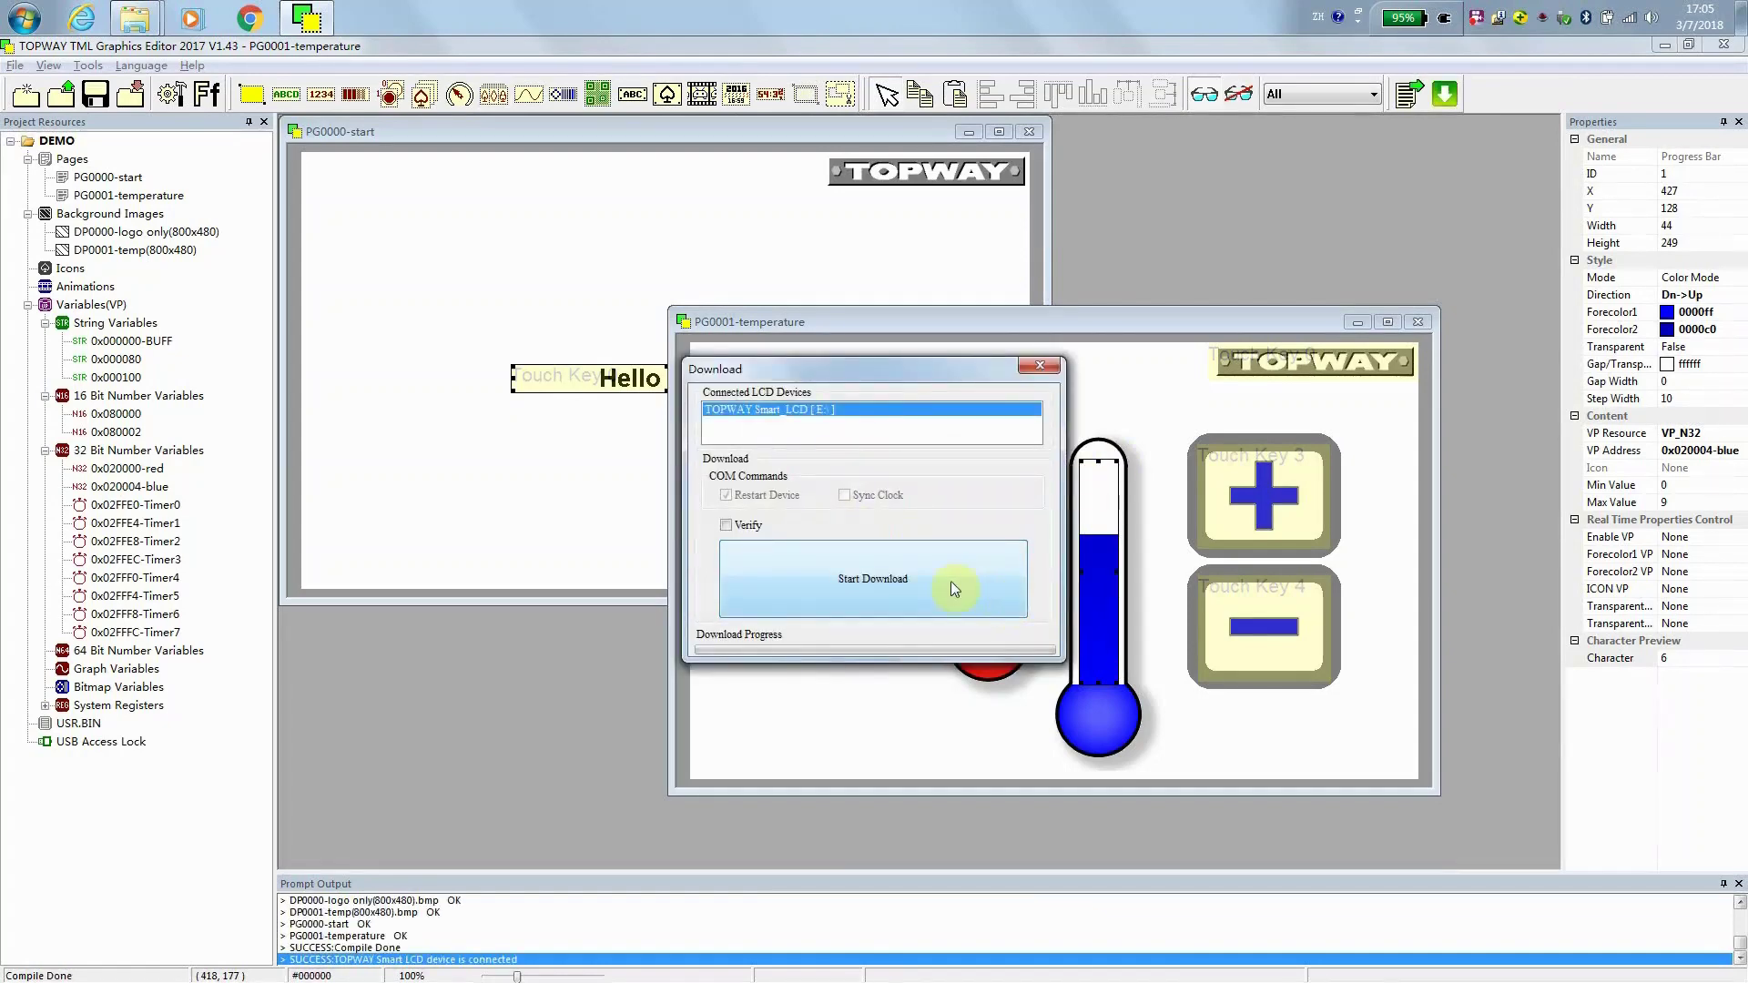
left_click(849, 577)
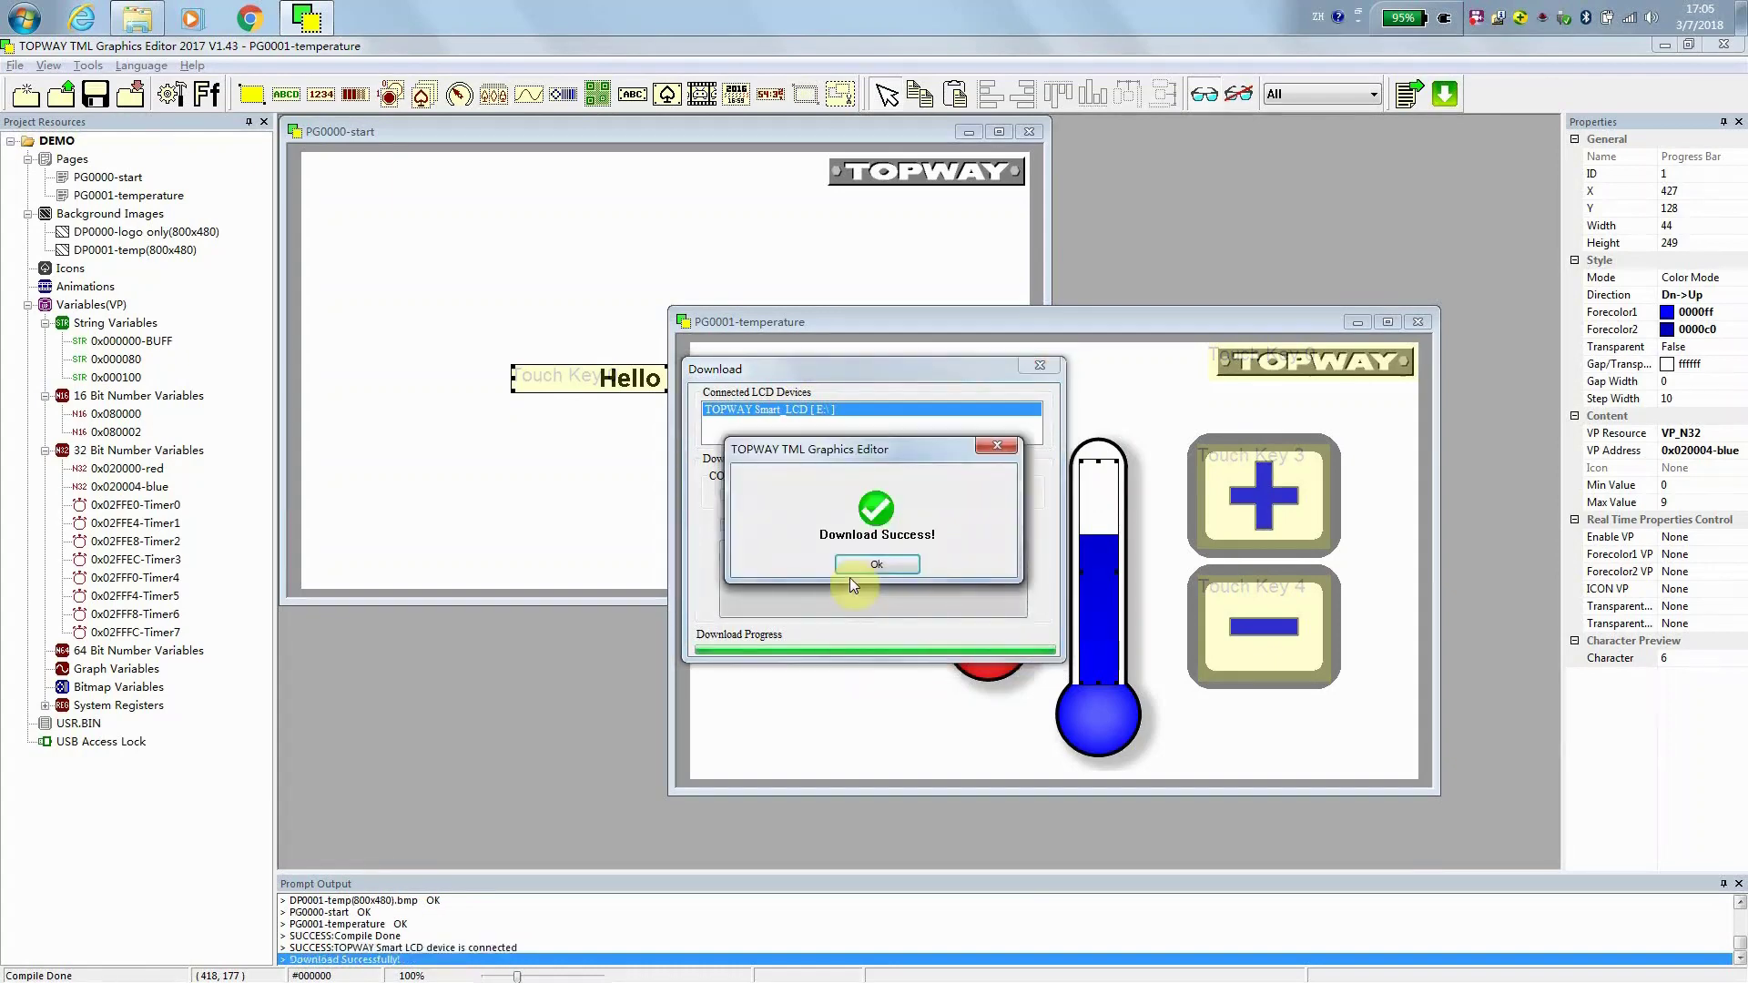
left_click(857, 570)
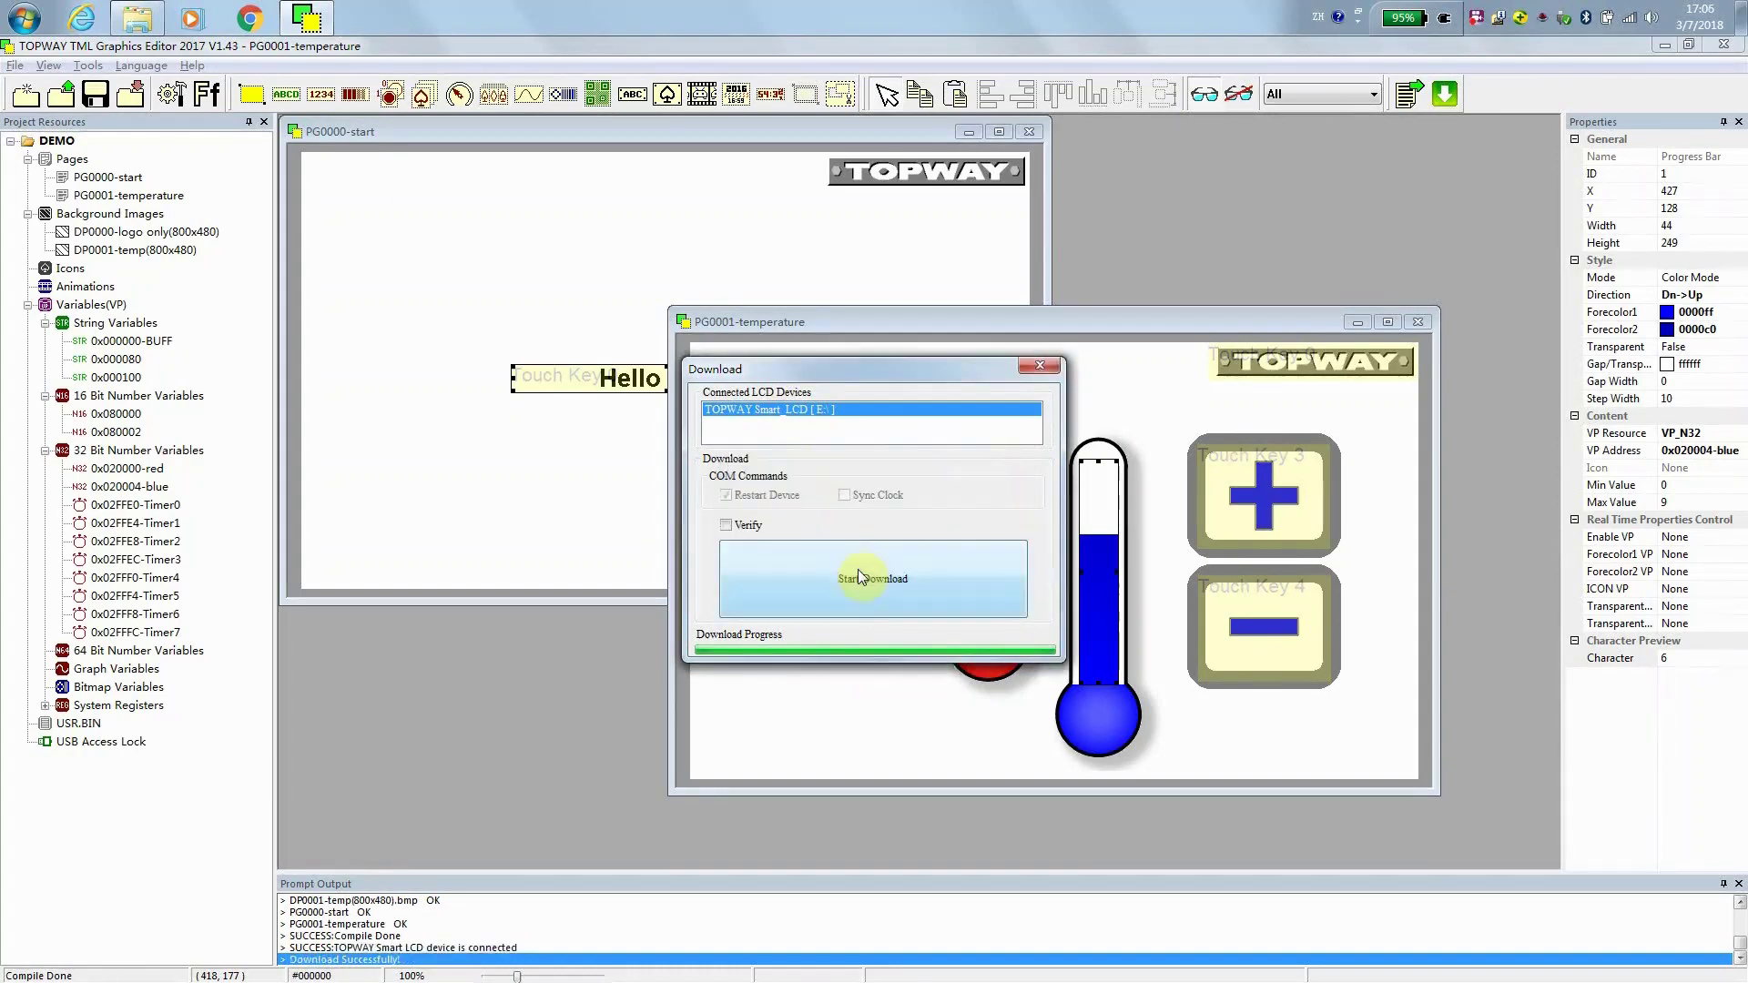